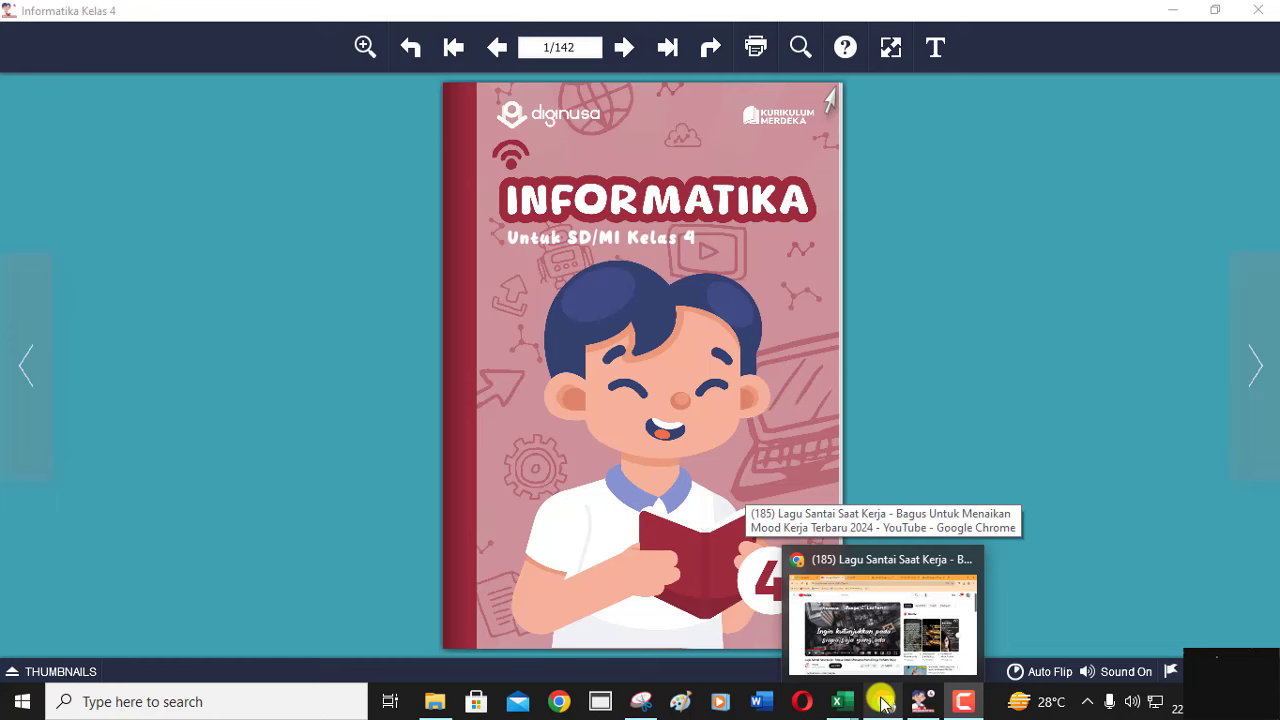
Step: Bring the Chrome window playing the YouTube music video to the front
click(886, 703)
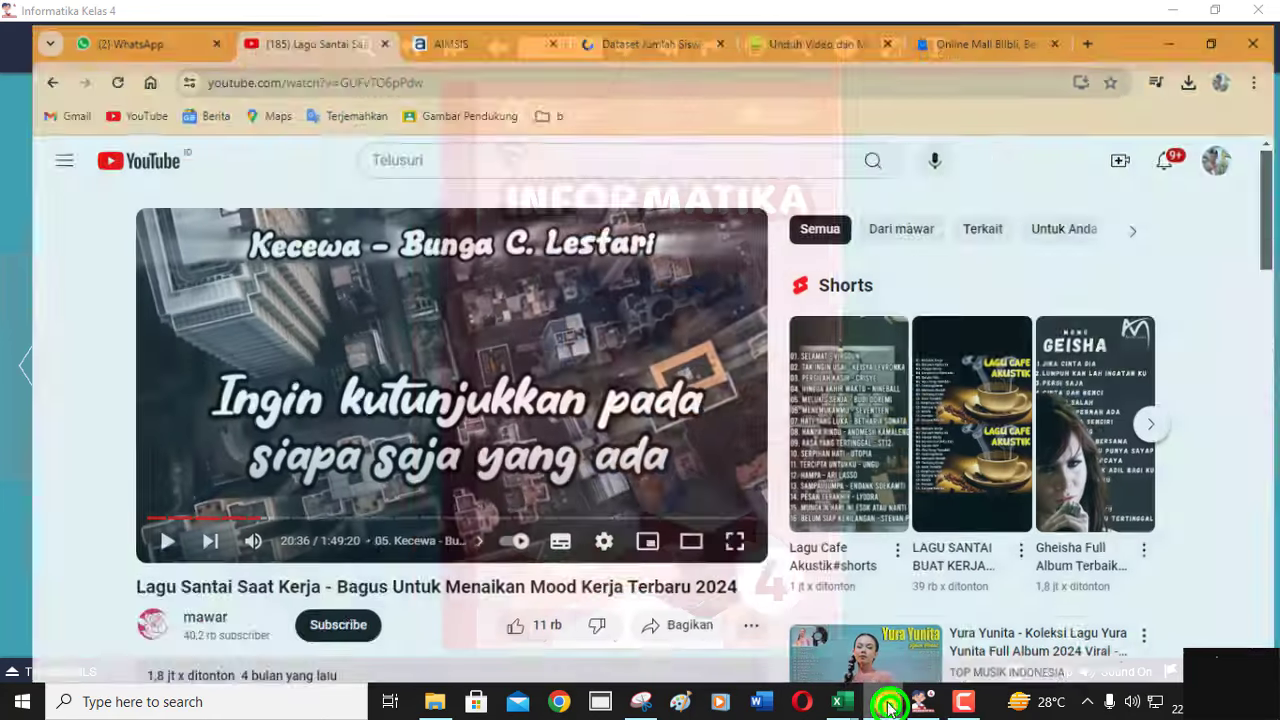
Step: In AIMSIS, filter the attendance page to class 4A and load its daily list
click(458, 22)
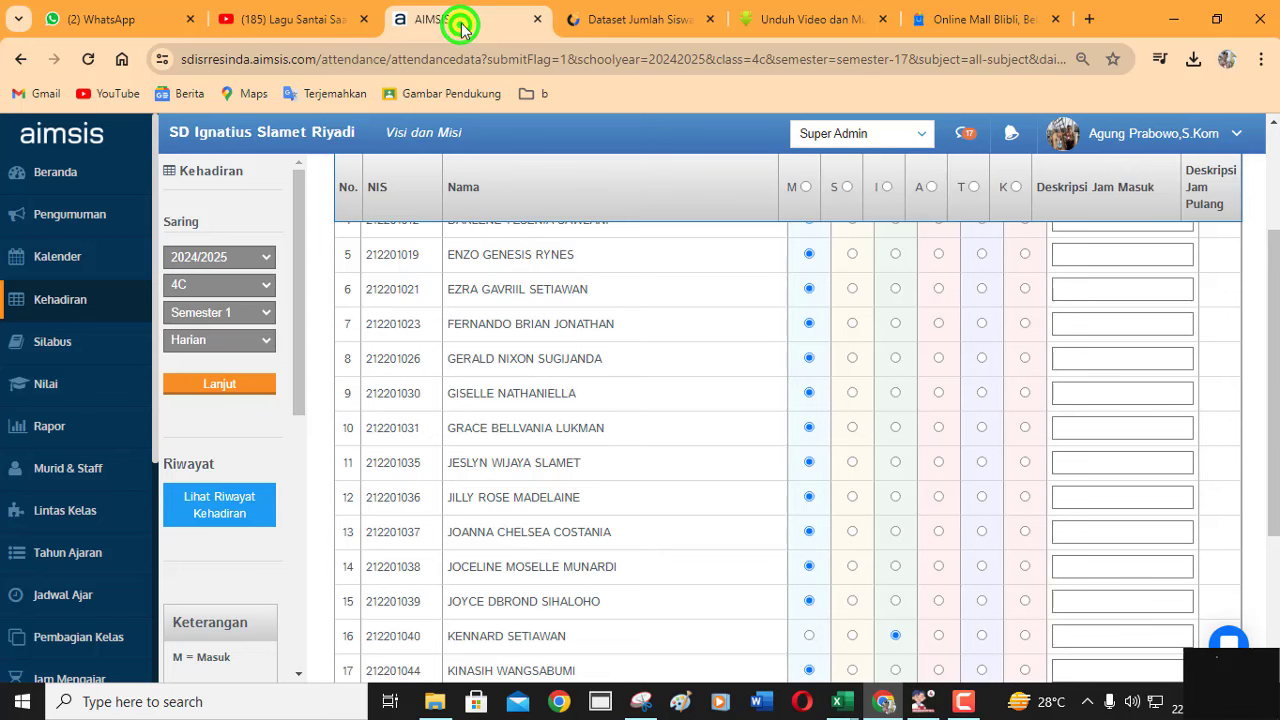
click(252, 286)
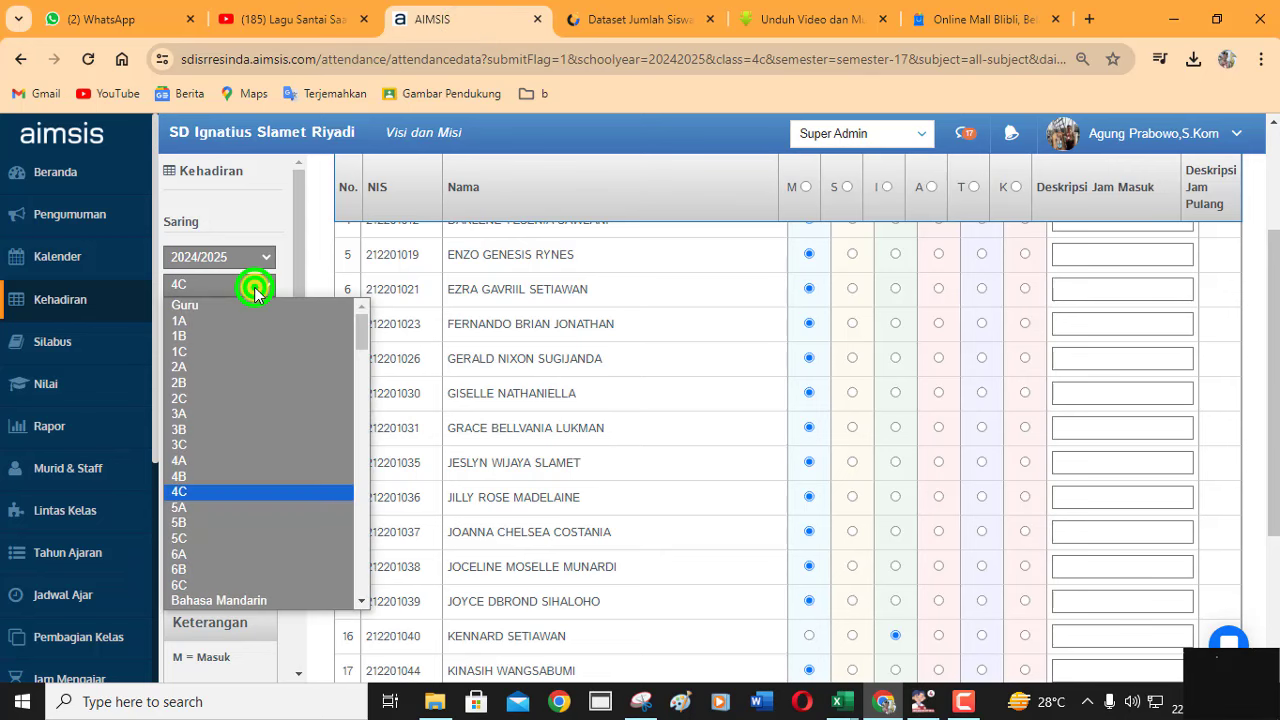
click(199, 460)
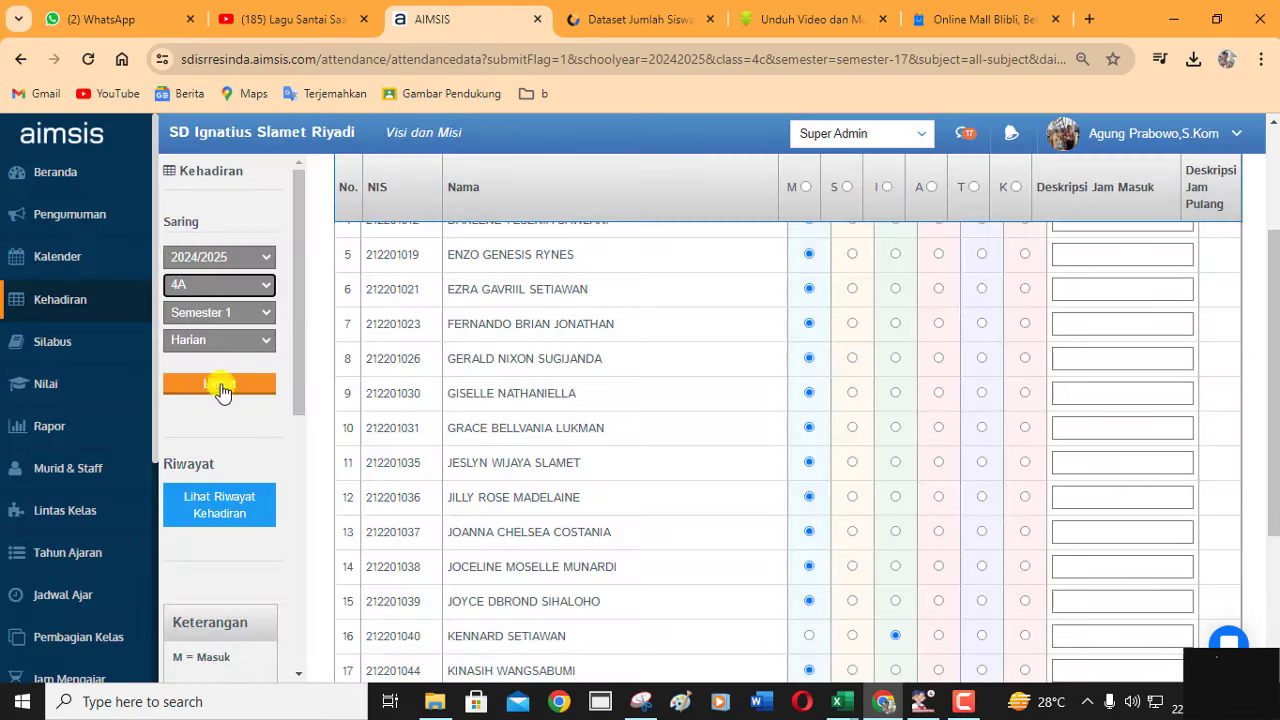
click(220, 386)
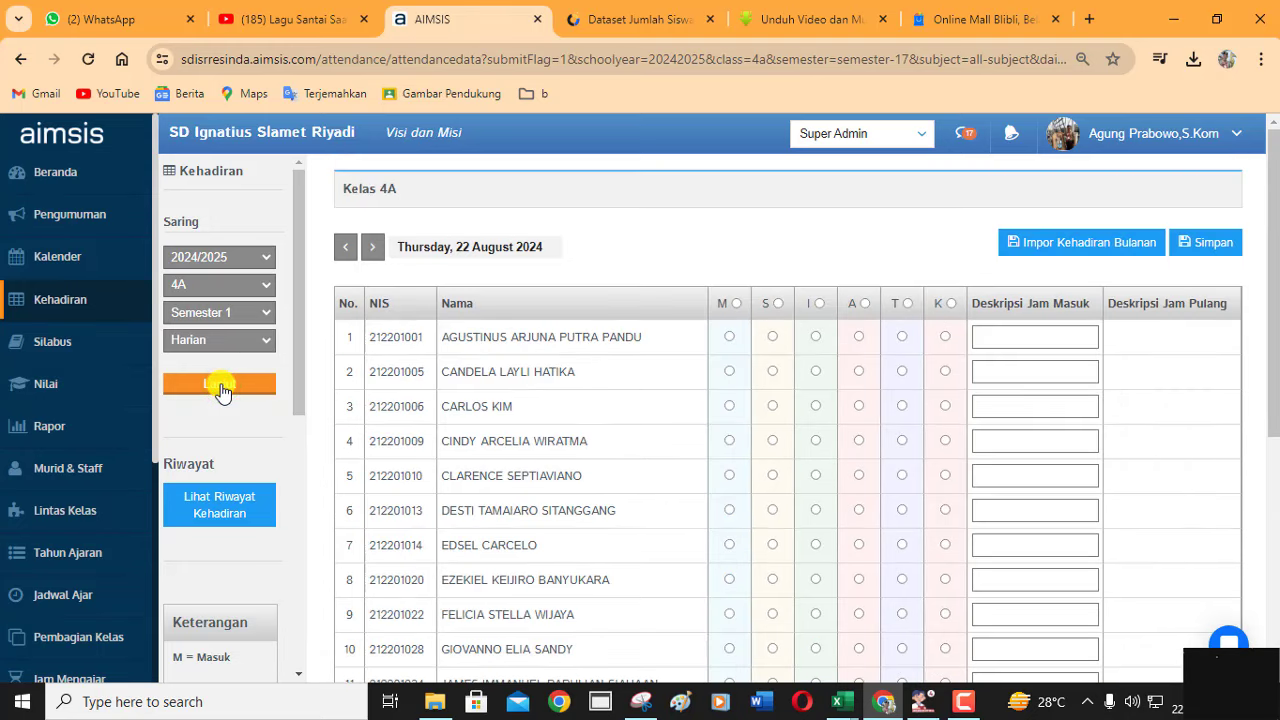
Step: Mark students in rows 1 to 10 as present (M)
click(729, 338)
click(733, 374)
click(730, 408)
click(729, 441)
click(731, 476)
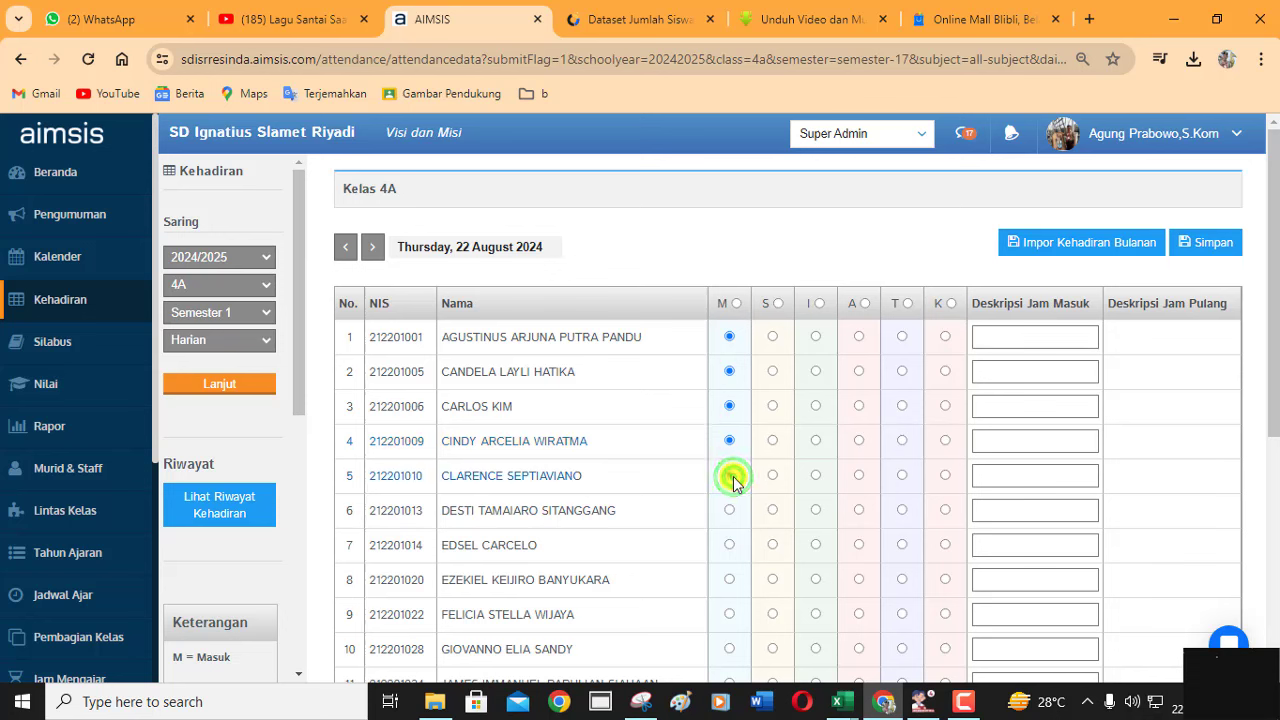
click(731, 510)
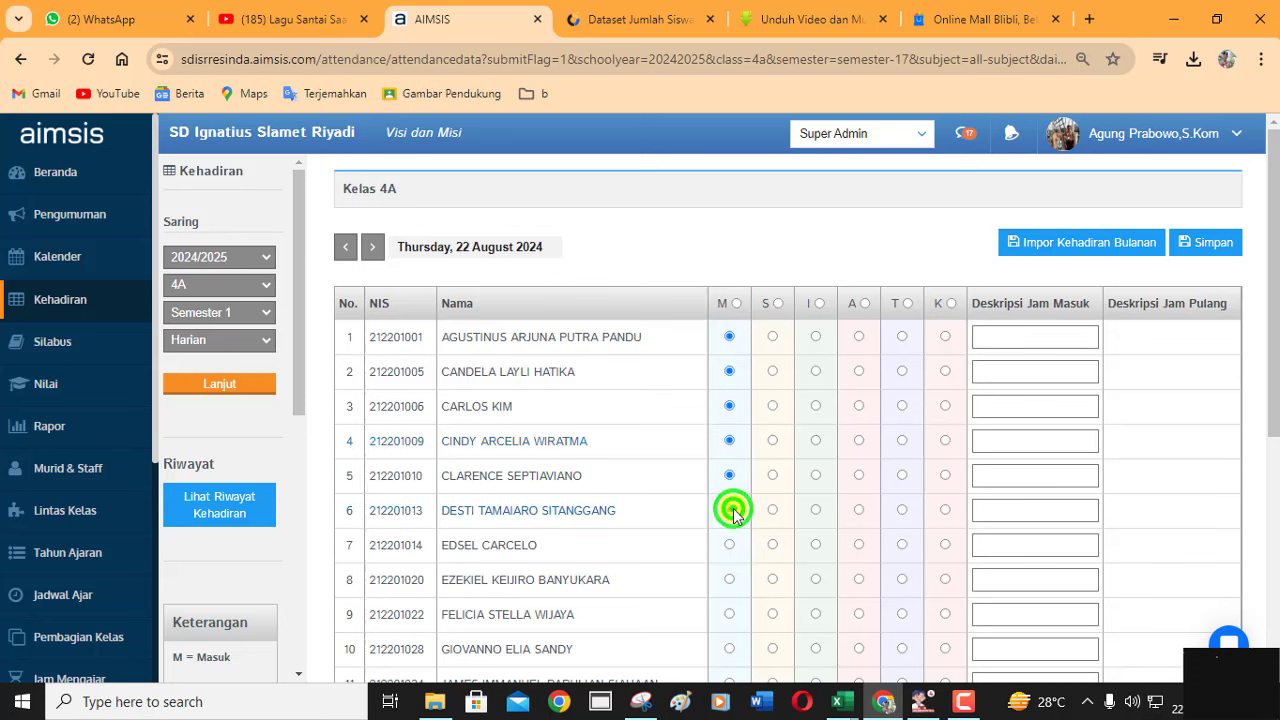
click(731, 546)
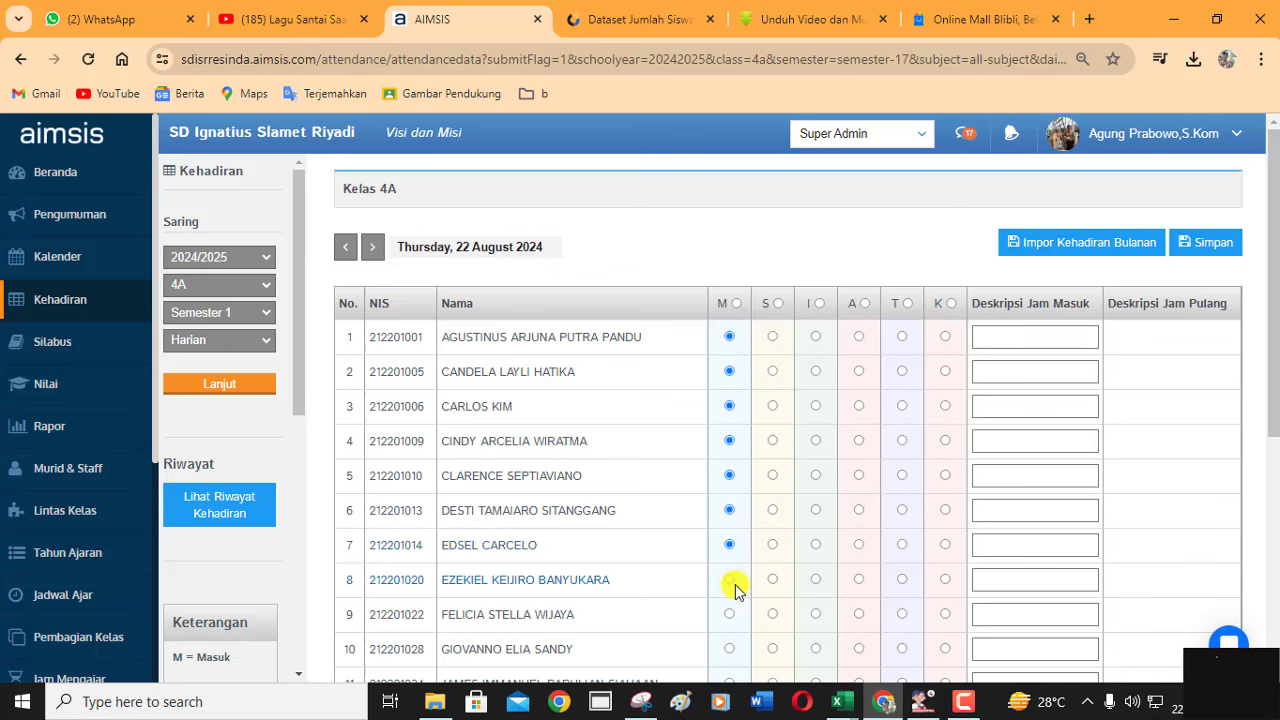
click(732, 580)
click(729, 613)
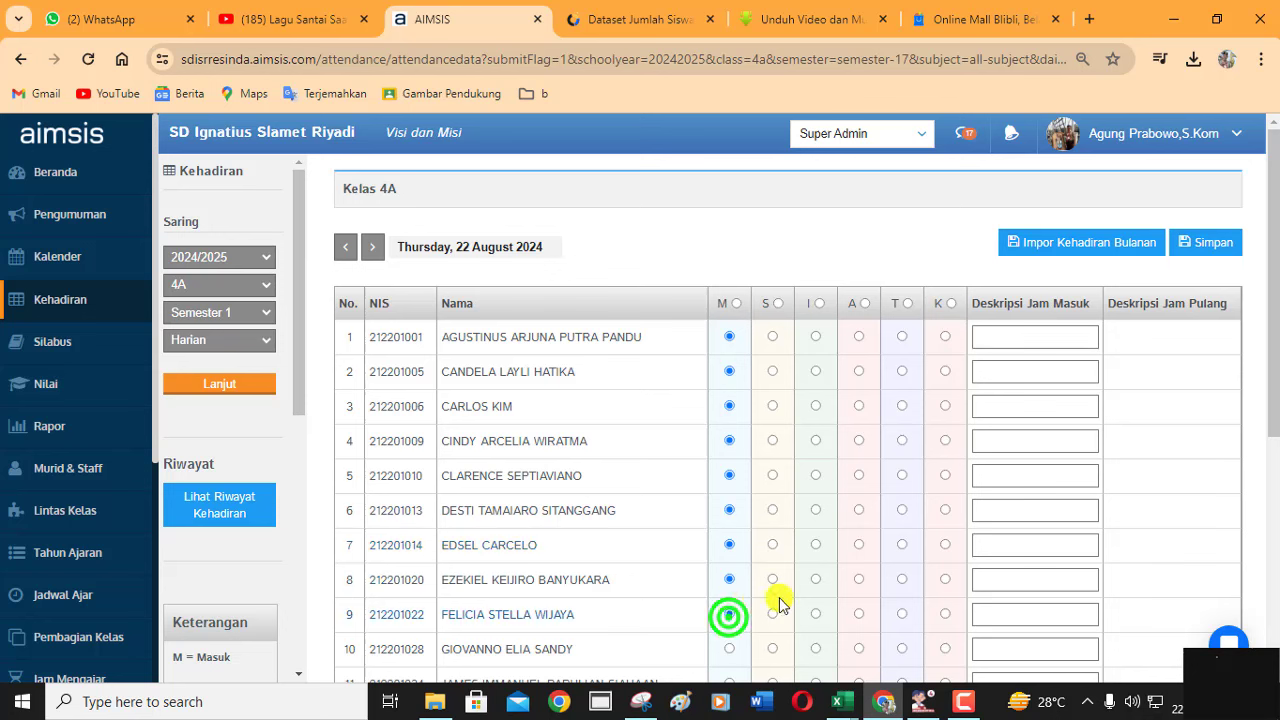
click(729, 648)
Step: Mark students in rows 11 to 16 as present (M) further down the table
scroll(806, 618, down, 1)
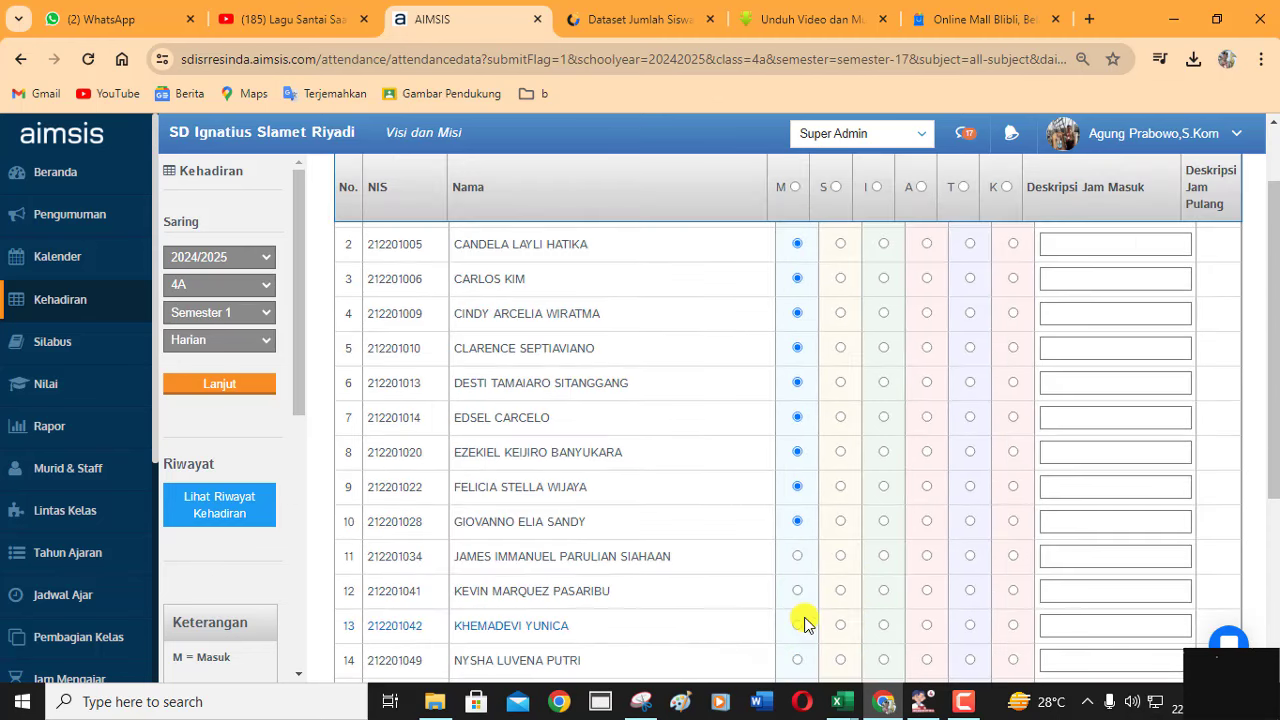
click(798, 557)
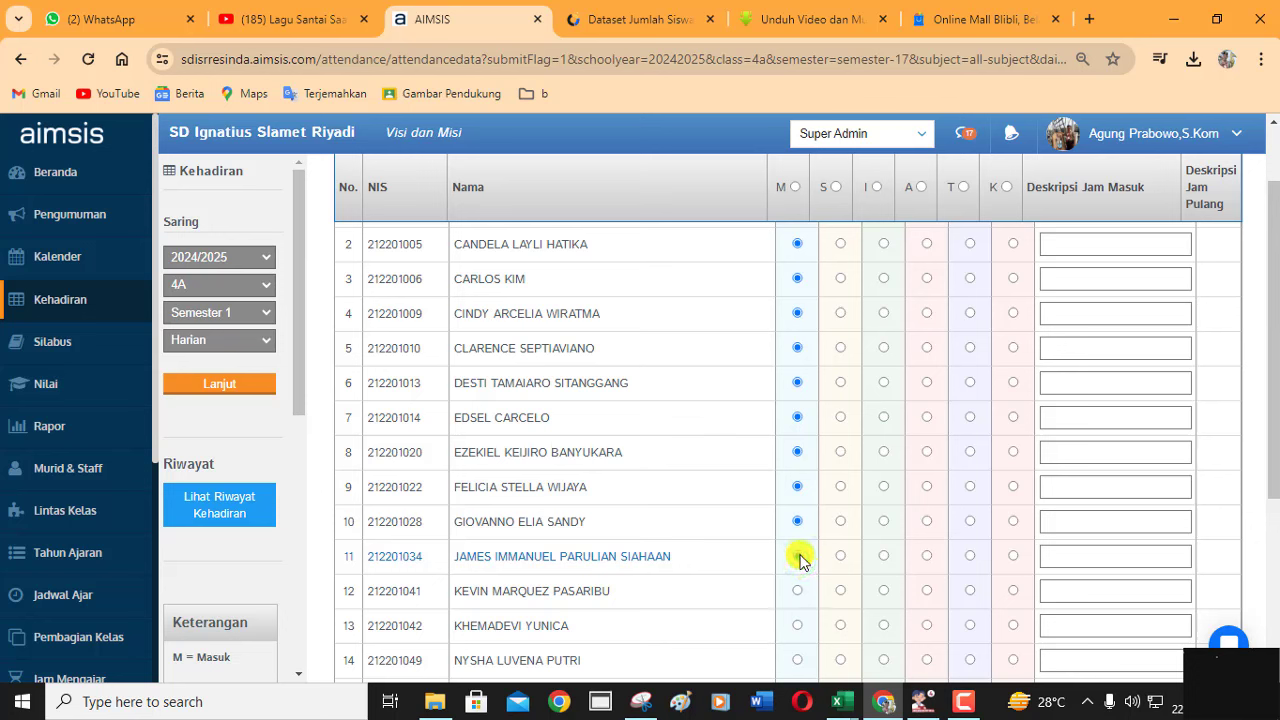
click(798, 592)
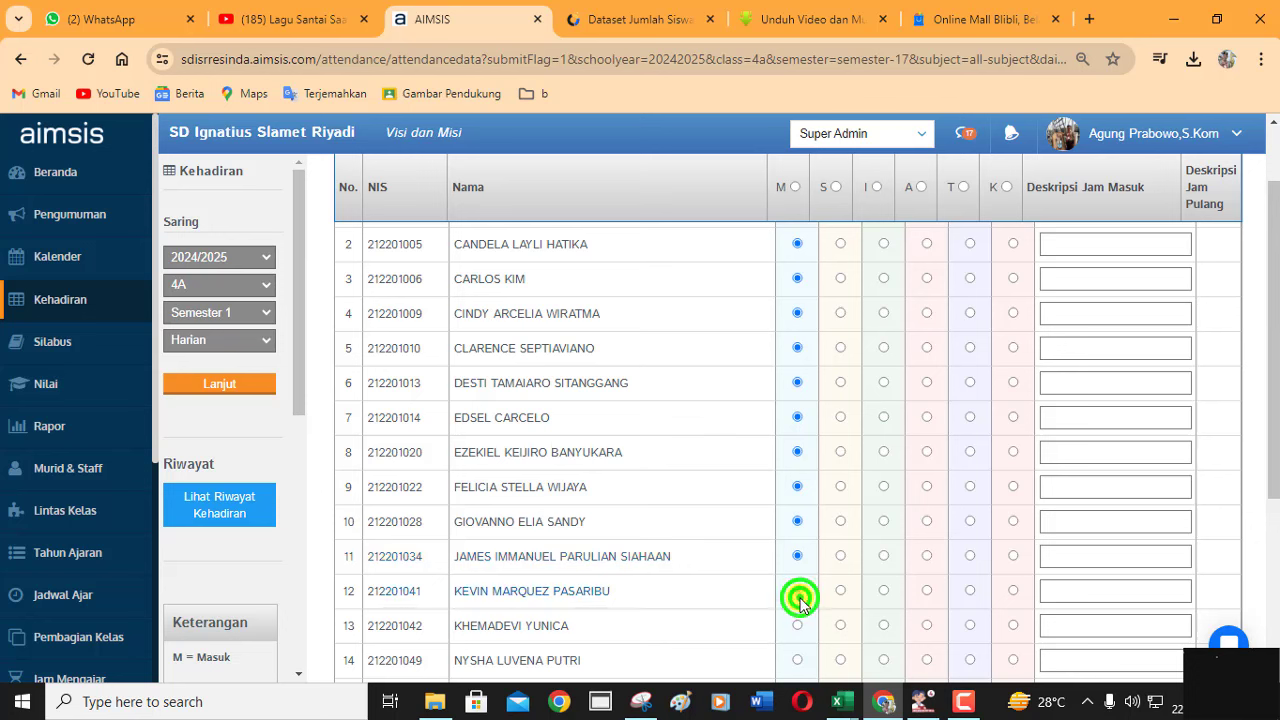
click(799, 623)
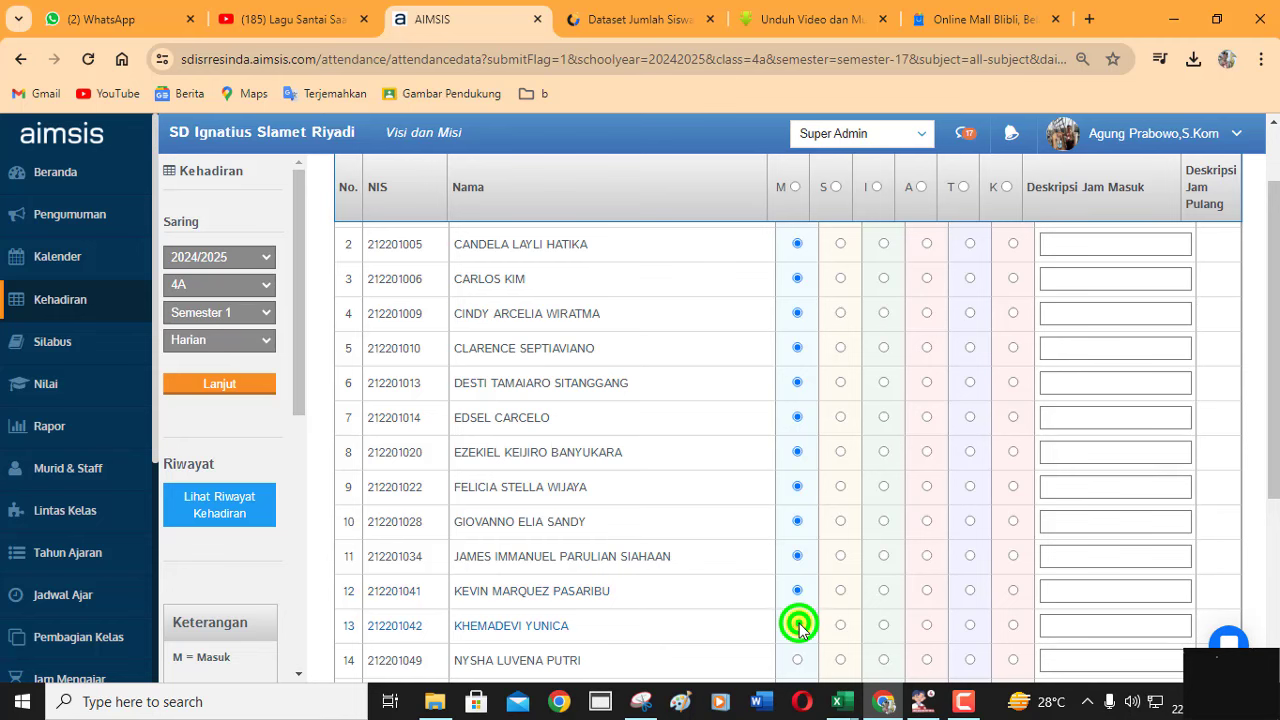
scroll(803, 620, down, 1)
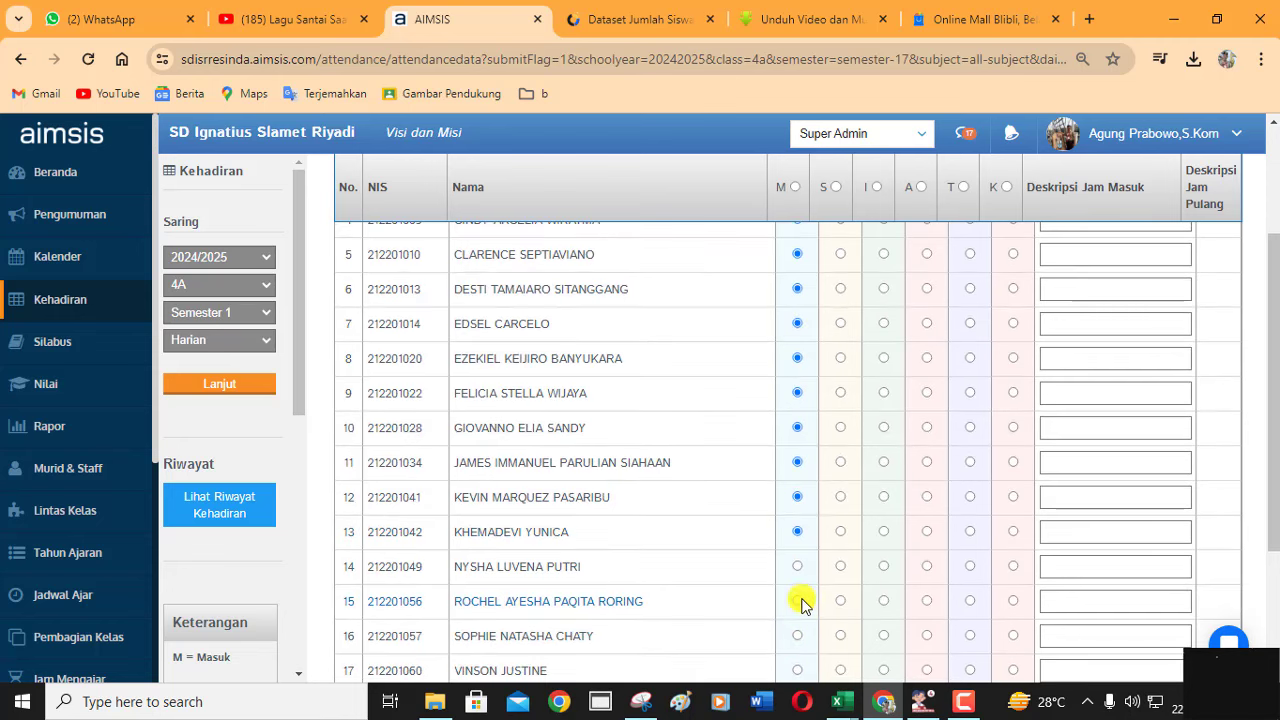
click(798, 567)
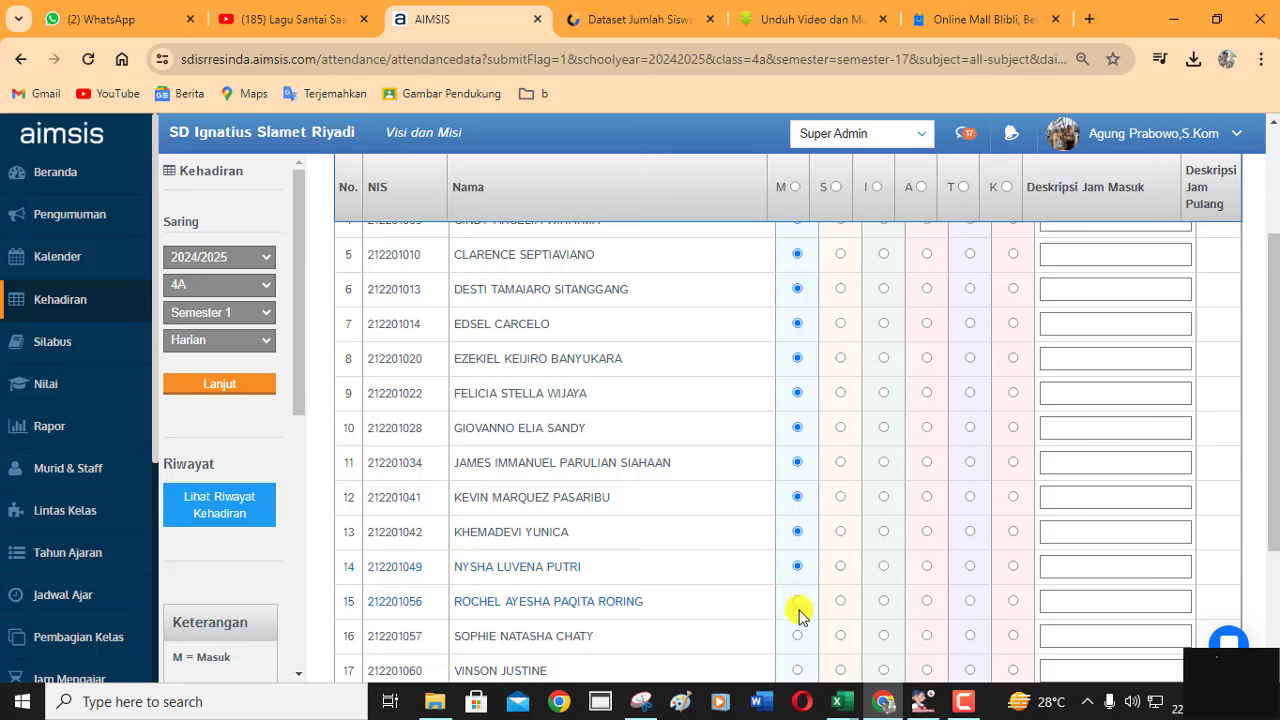
click(797, 603)
click(797, 636)
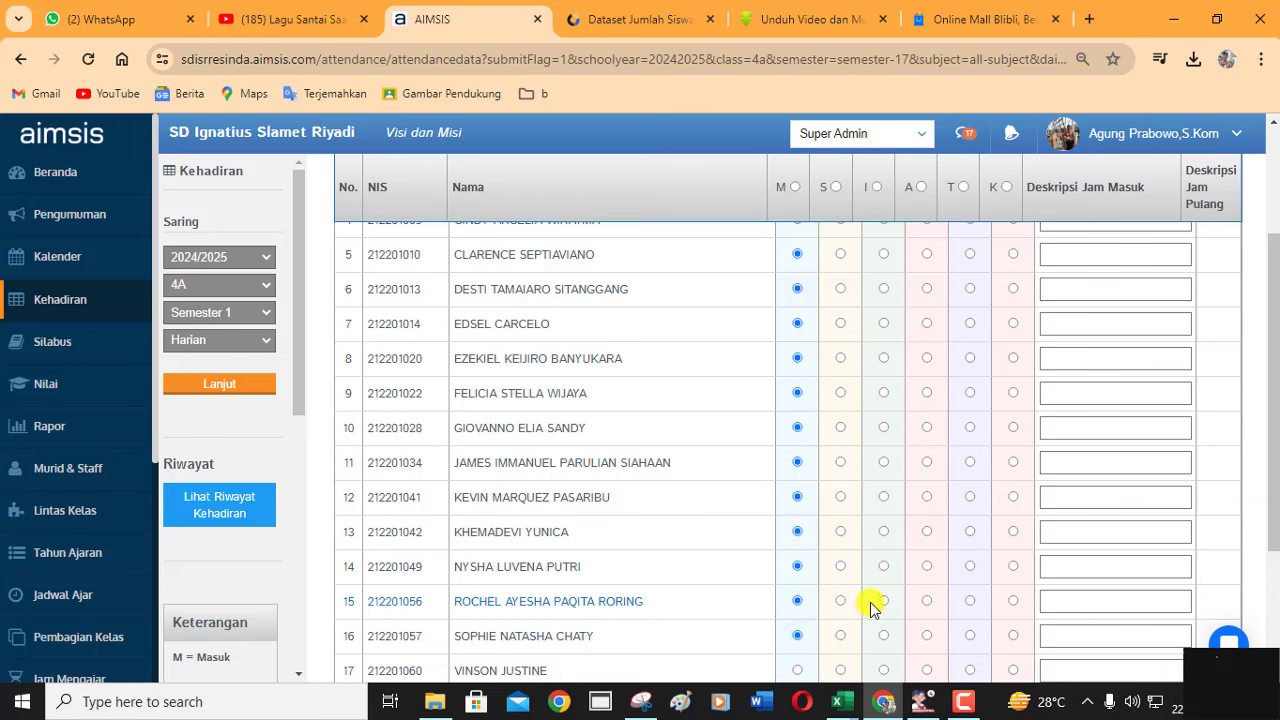
Step: Mark rows 17, 18, 19 and 21 present, then return to the top of the table
scroll(846, 597, down, 1)
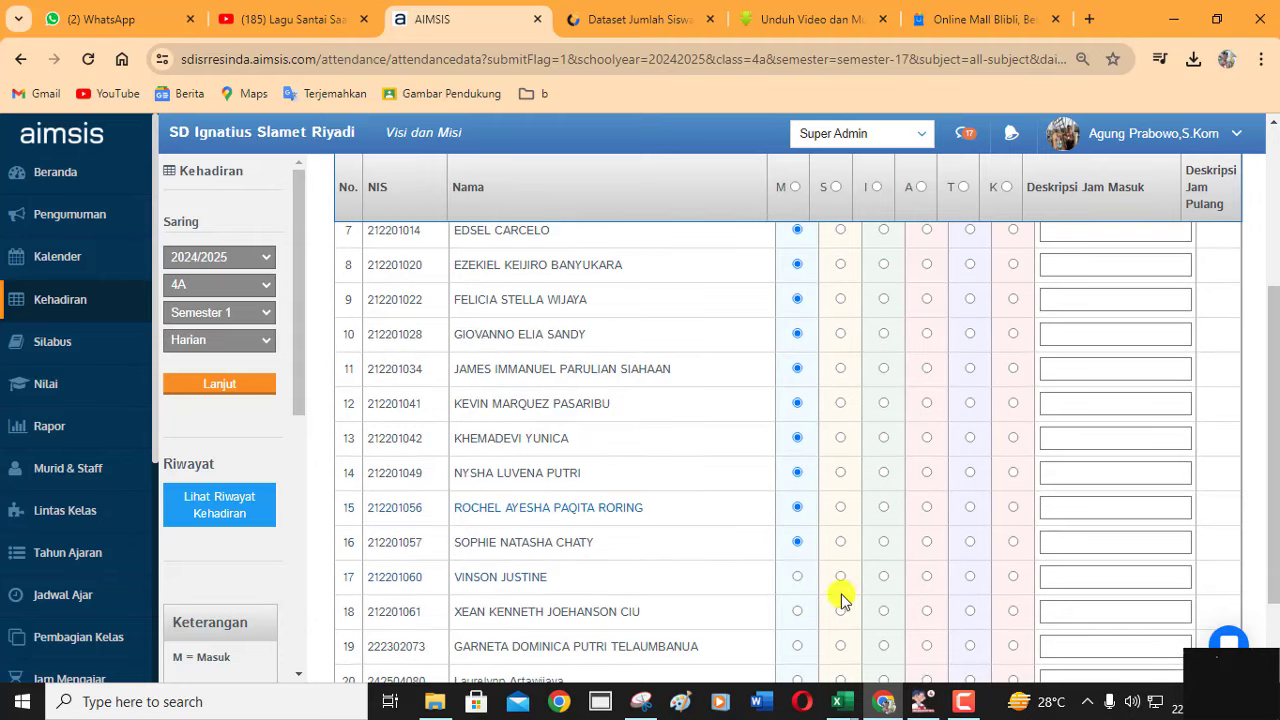
click(801, 579)
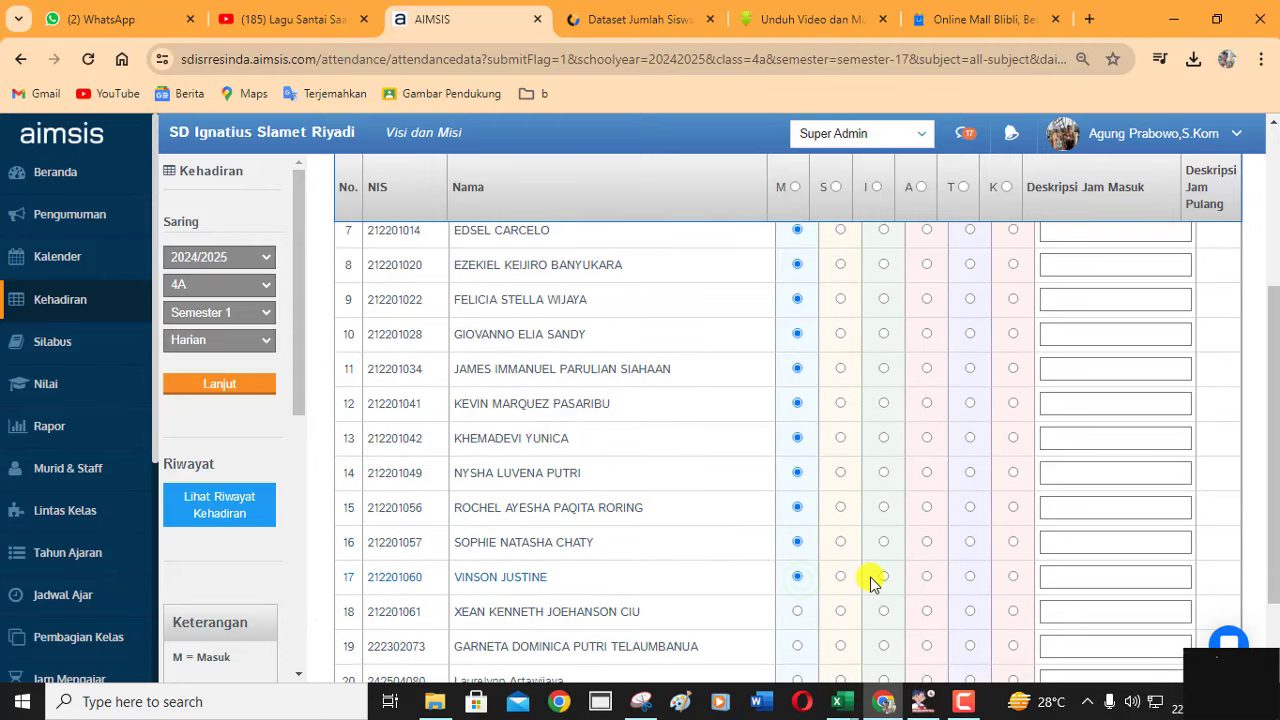
click(801, 612)
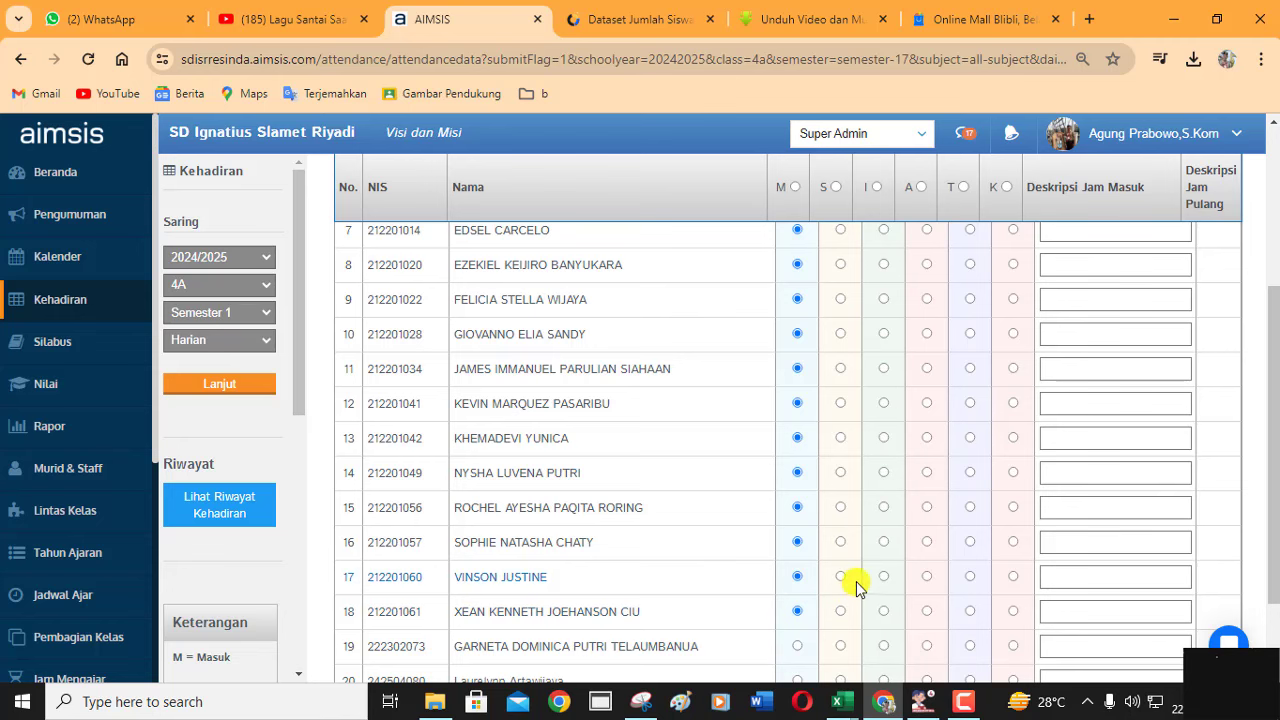
click(797, 646)
scroll(840, 625, down, 1)
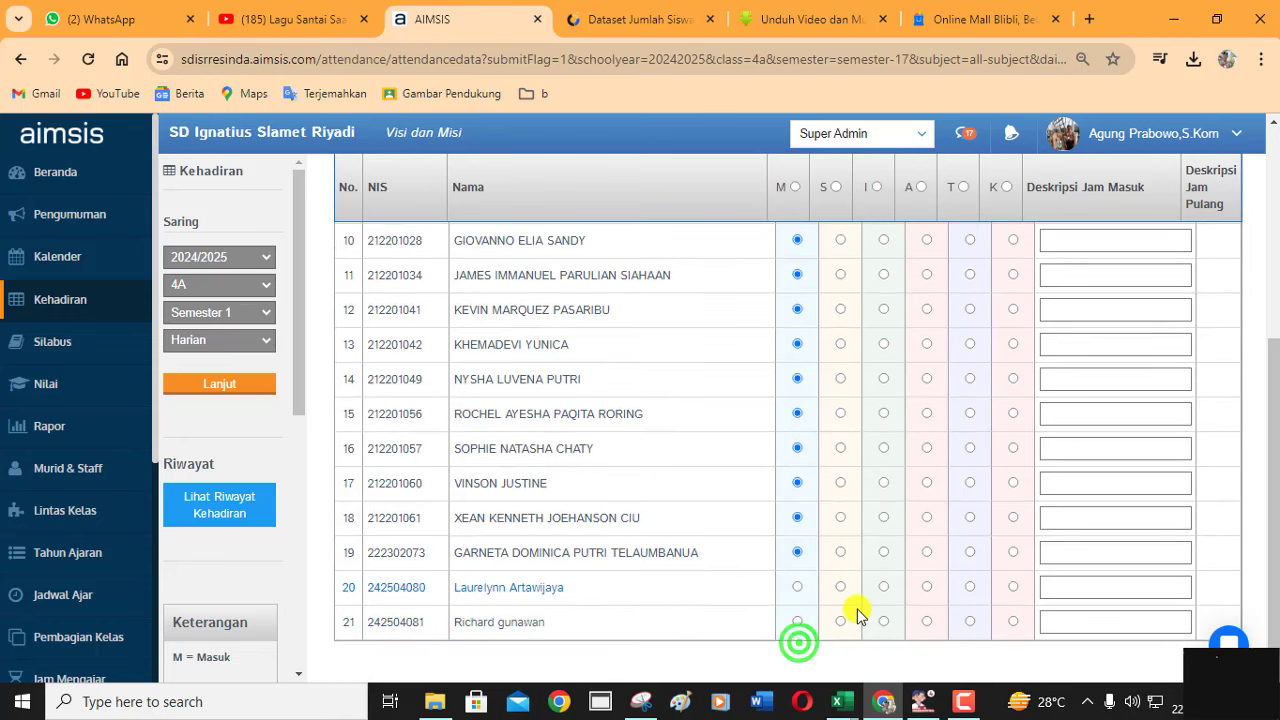
click(797, 622)
scroll(1011, 449, up, 2)
scroll(1100, 380, up, 3)
Step: Save the class 4A attendance, confirming with Ya, and return to the Informatika Kelas 4 e-book
click(1216, 245)
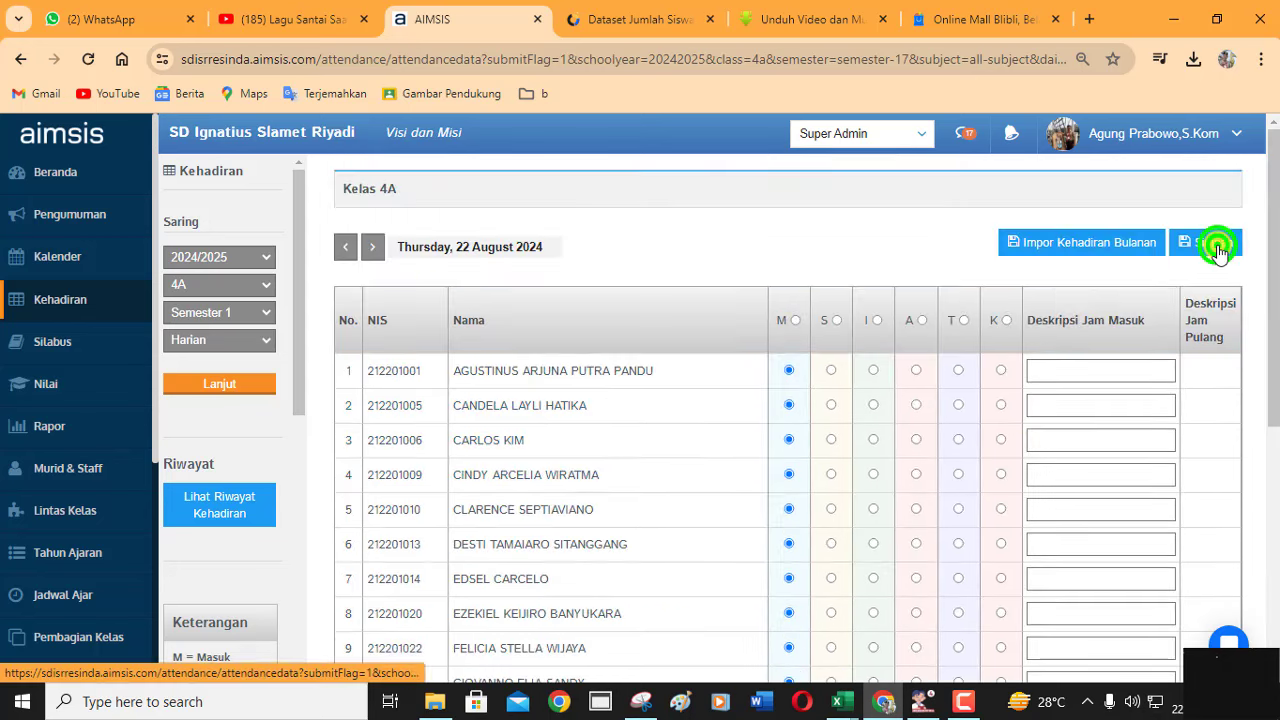
click(581, 436)
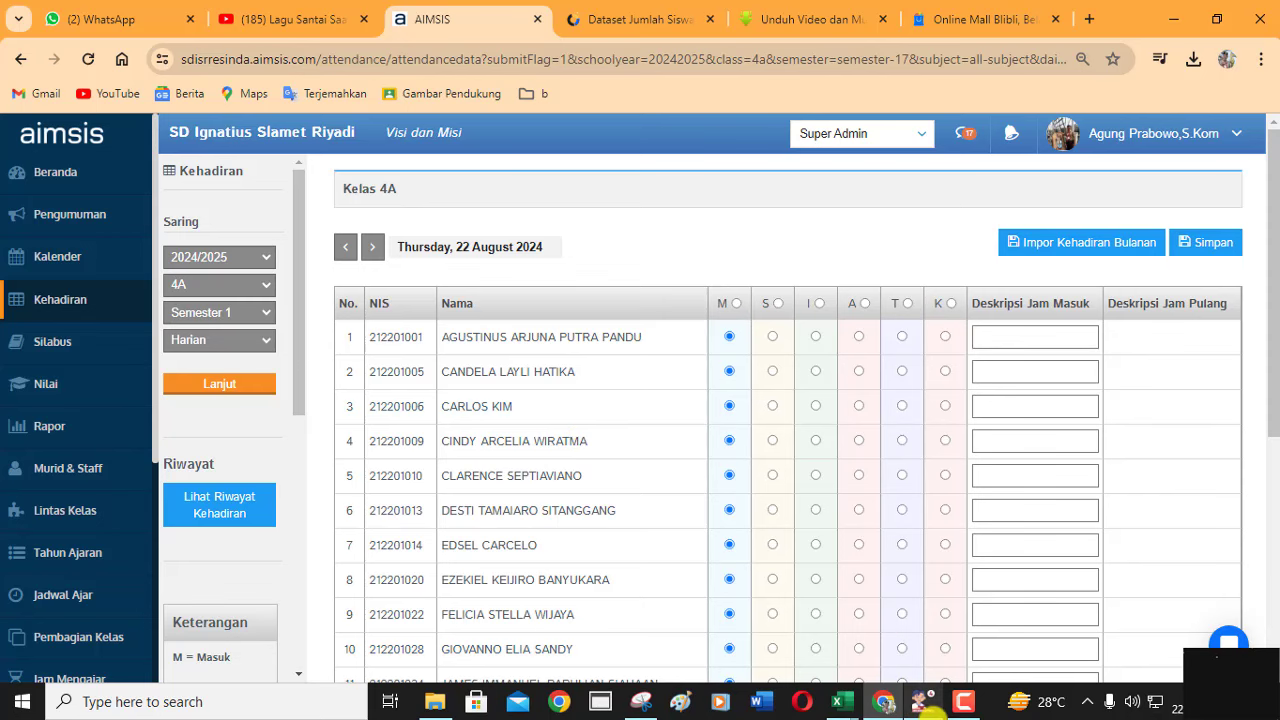
click(922, 701)
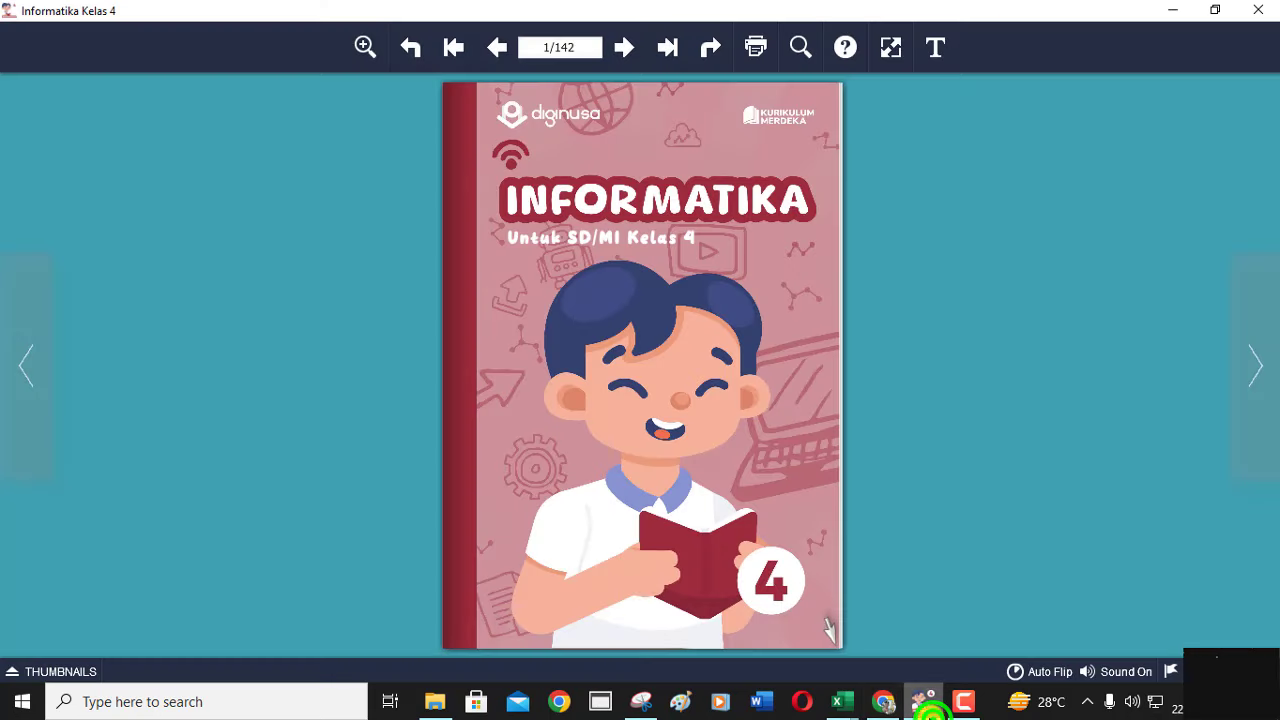
Step: Page forward ten spreads to 20-21/142 (book pages 8–9) and zoom in
click(638, 47)
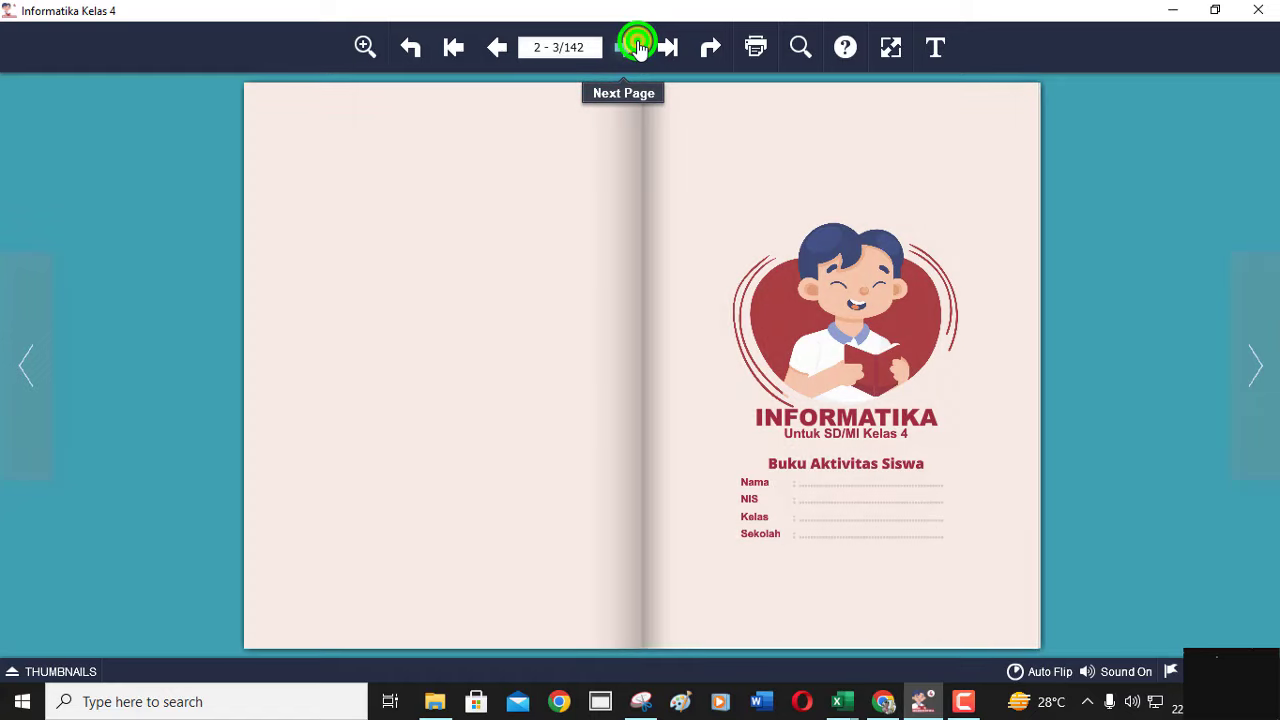
click(638, 47)
click(638, 47)
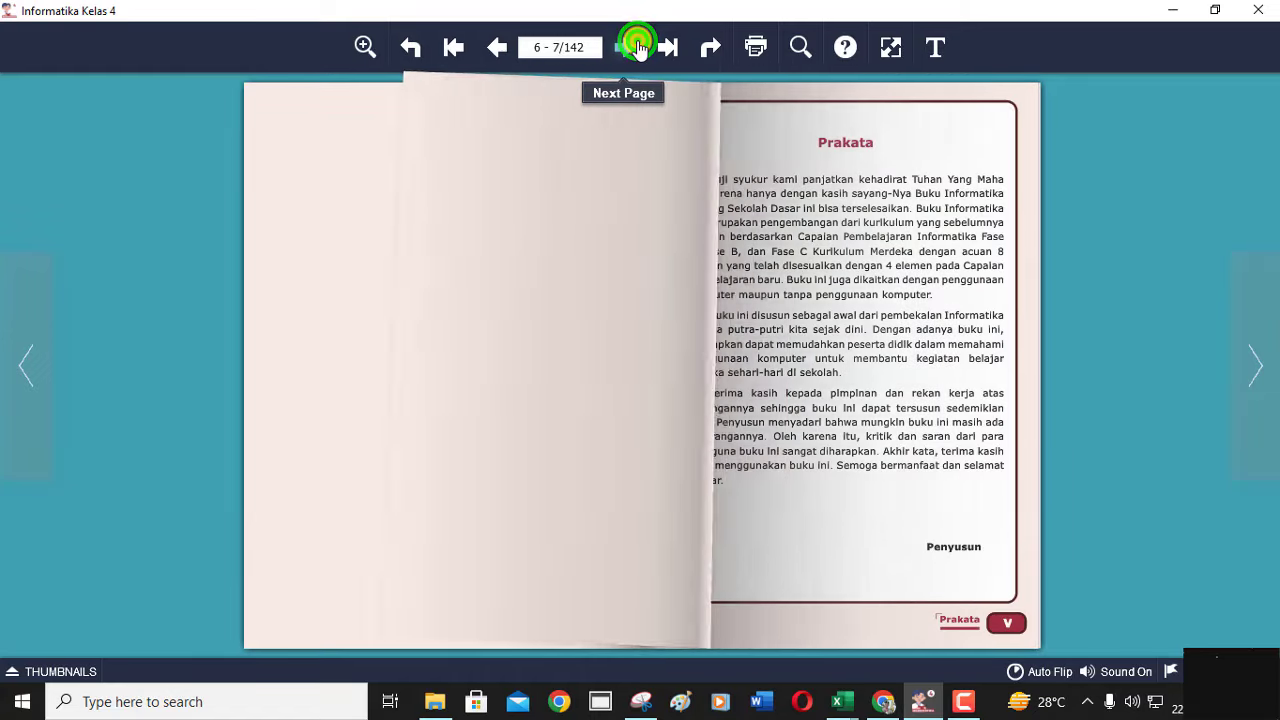
click(638, 47)
click(638, 47)
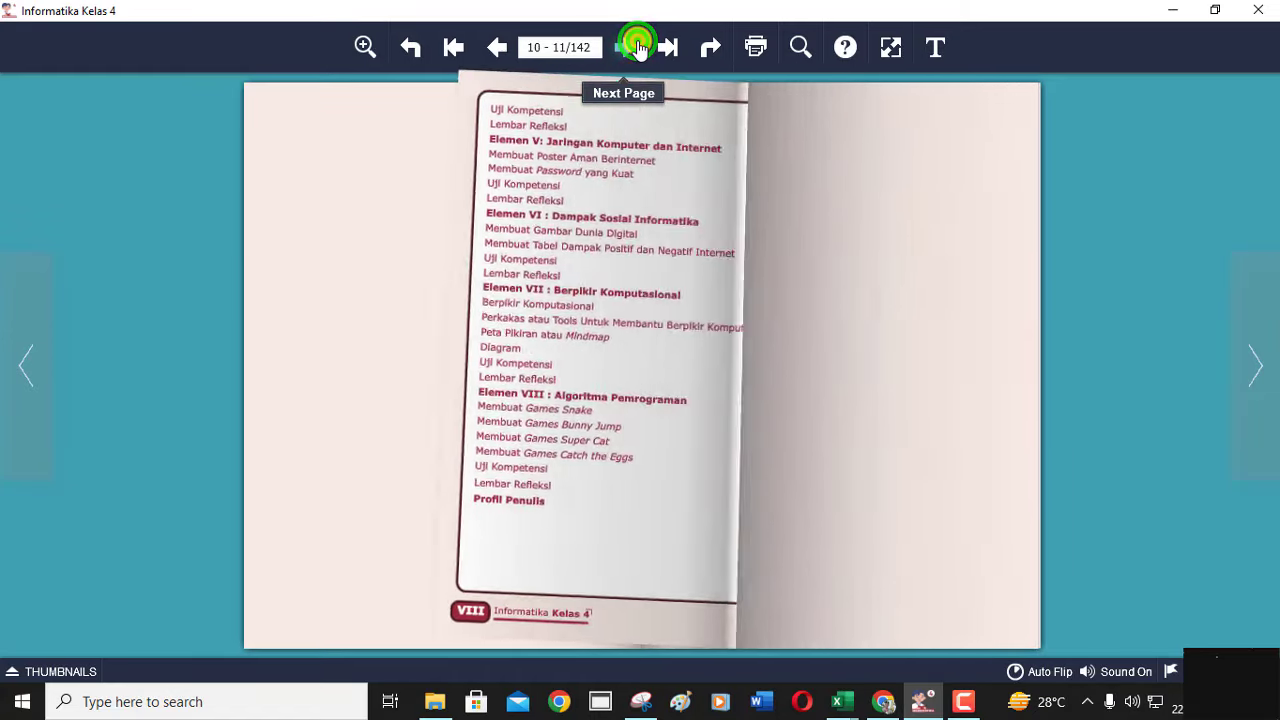
click(638, 47)
click(638, 47)
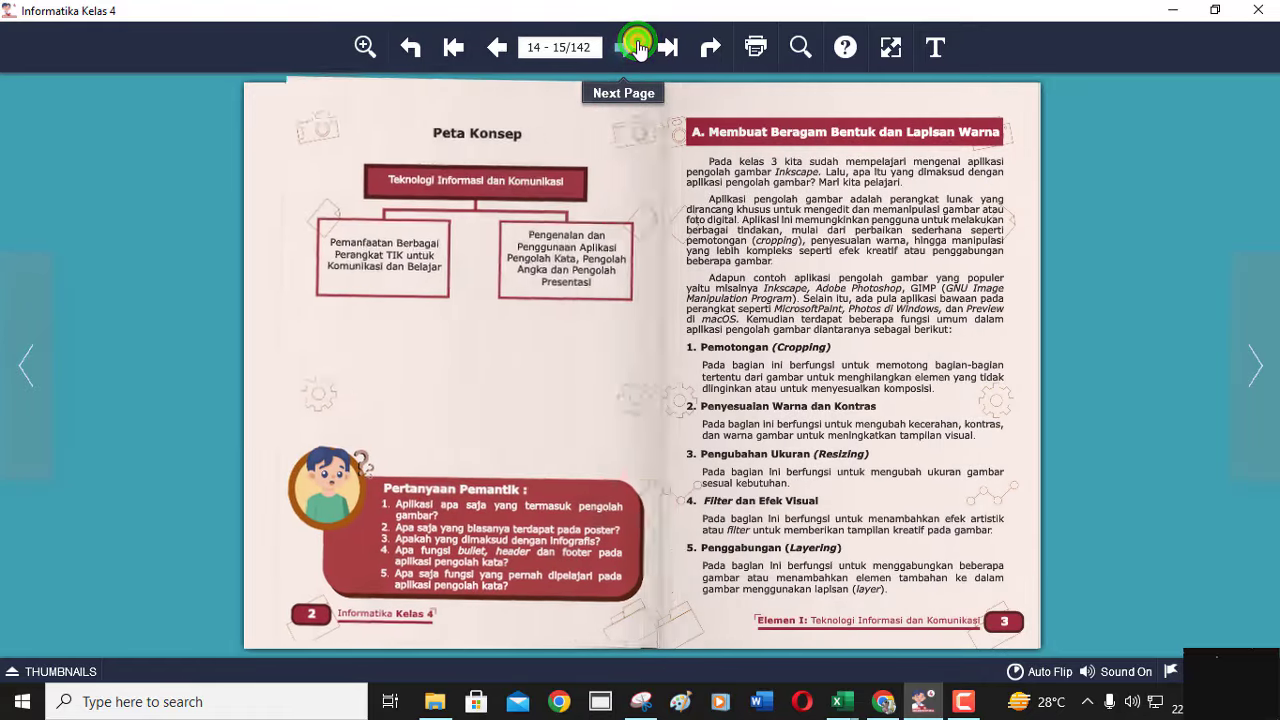
click(638, 47)
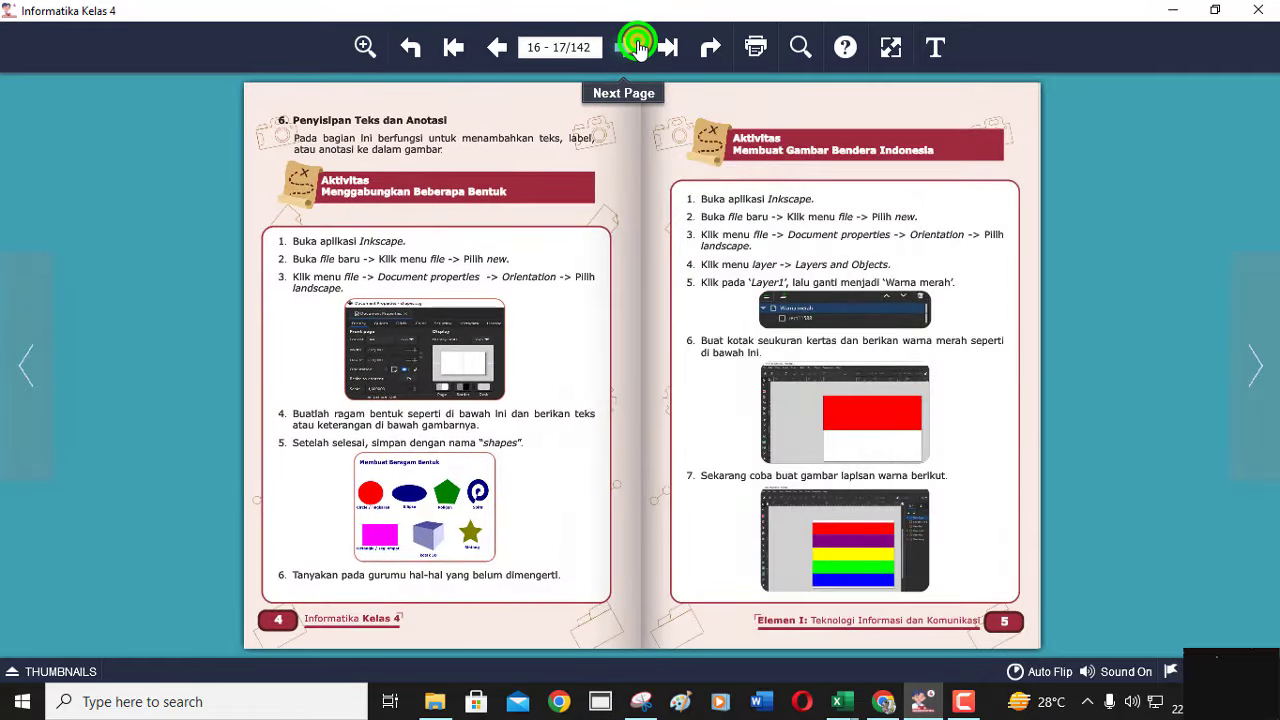
click(638, 47)
click(638, 47)
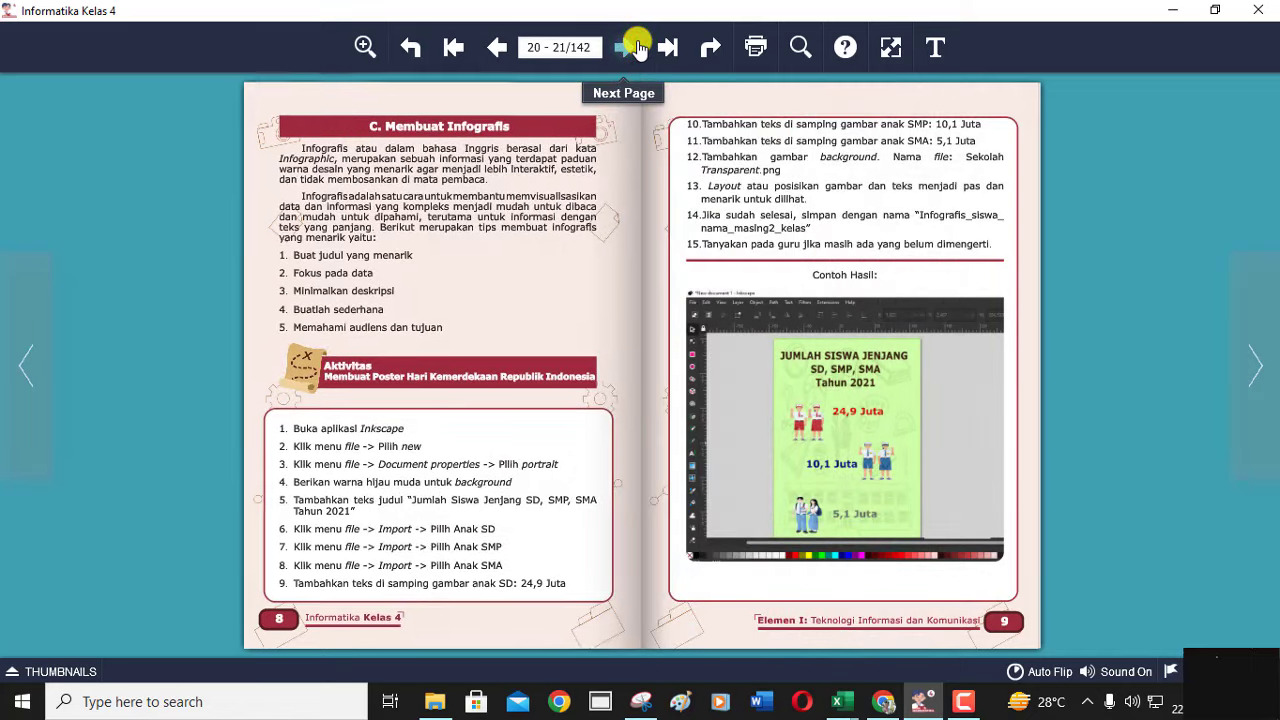
click(367, 47)
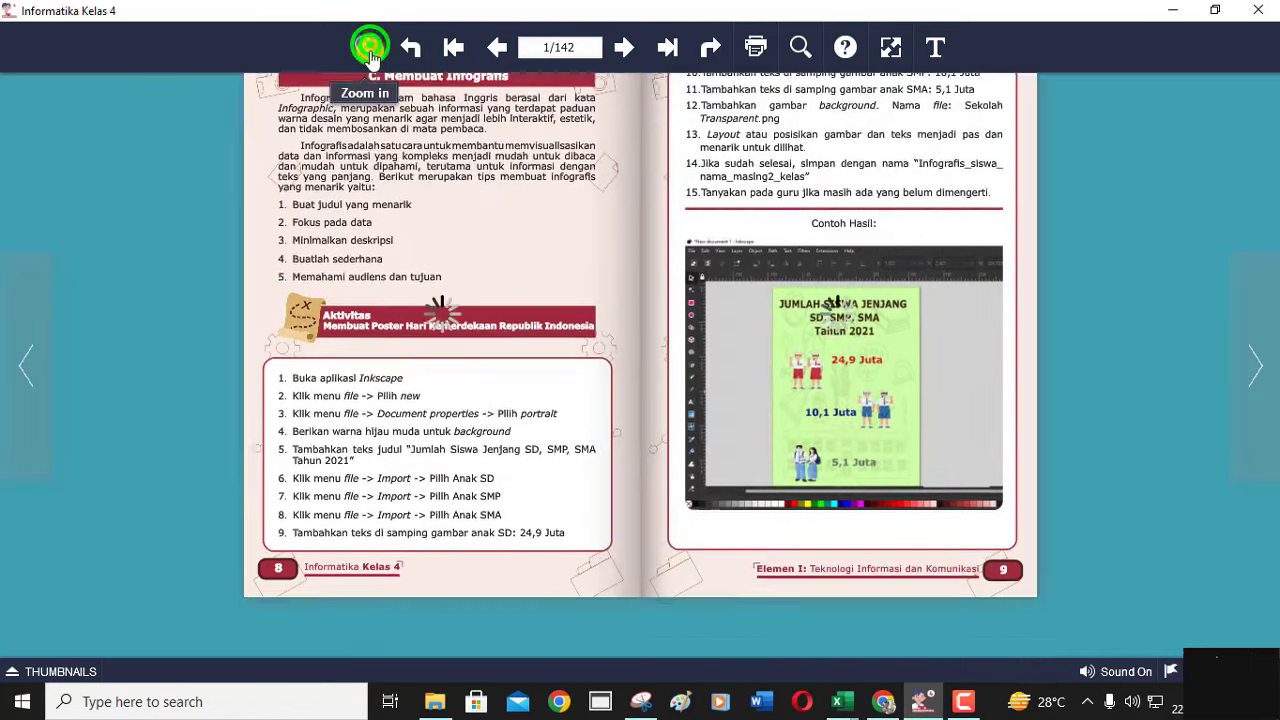
Step: Zoom into the page and pan up to the 'C. Membuat Infografis' heading and introduction
click(223, 177)
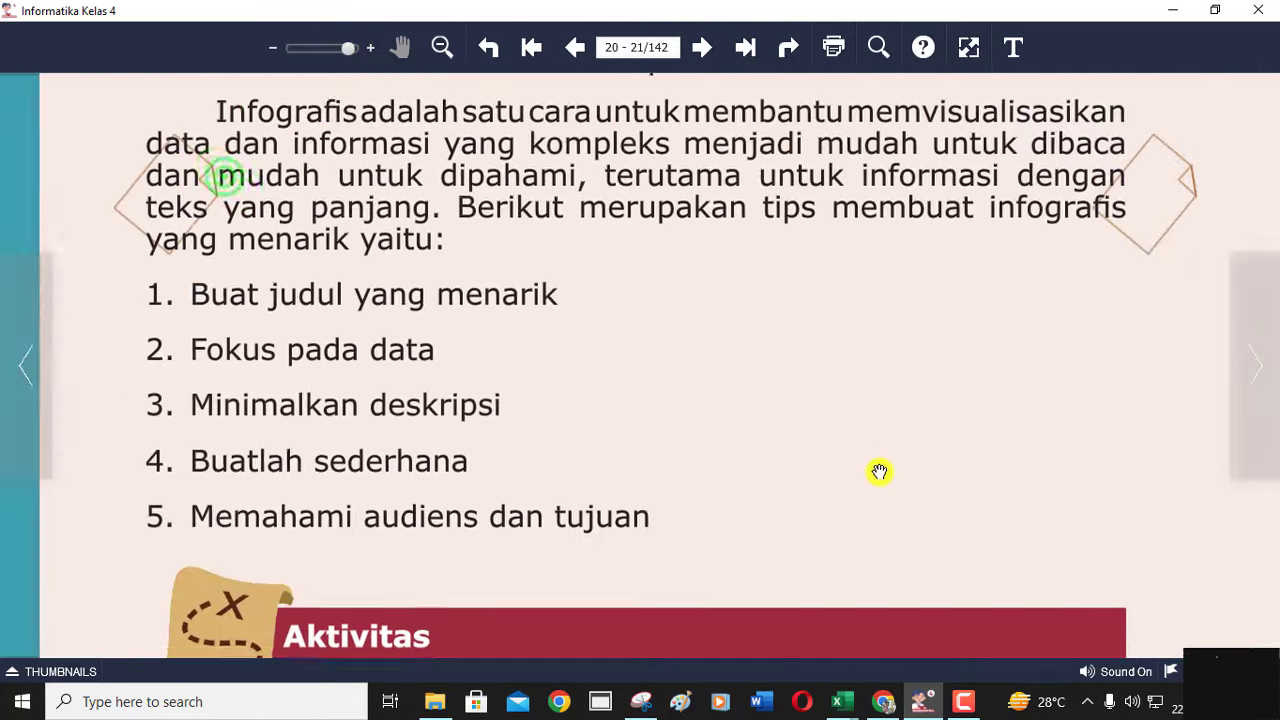
drag(879, 472, 886, 700)
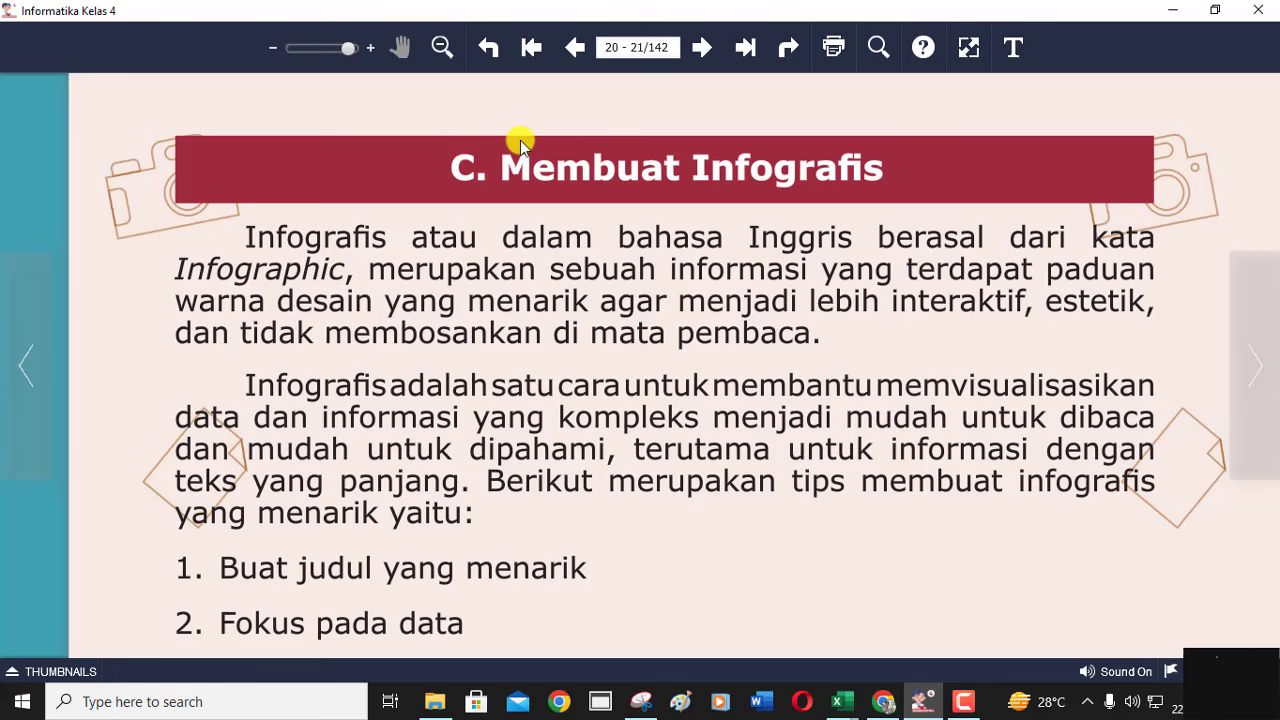
drag(792, 461, 793, 273)
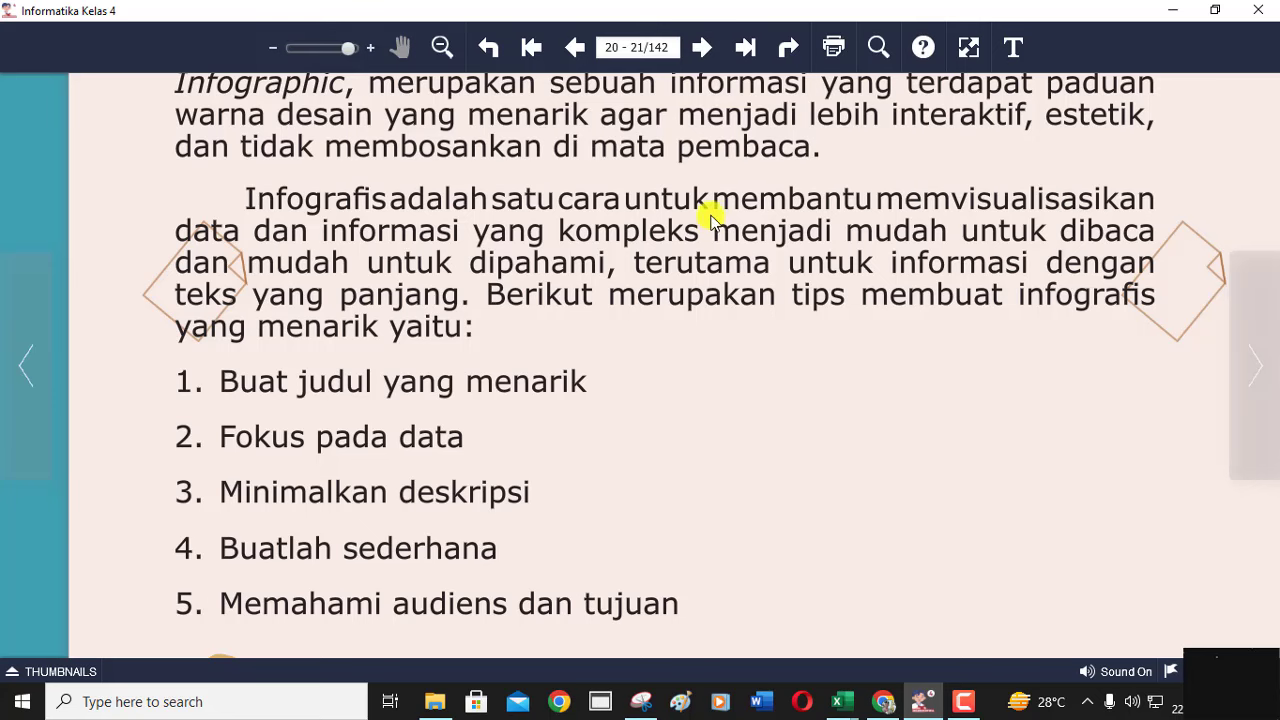
mouse_move(777, 419)
mouse_down()
mouse_move(771, 343)
mouse_move(797, 573)
mouse_move(797, 546)
mouse_up()
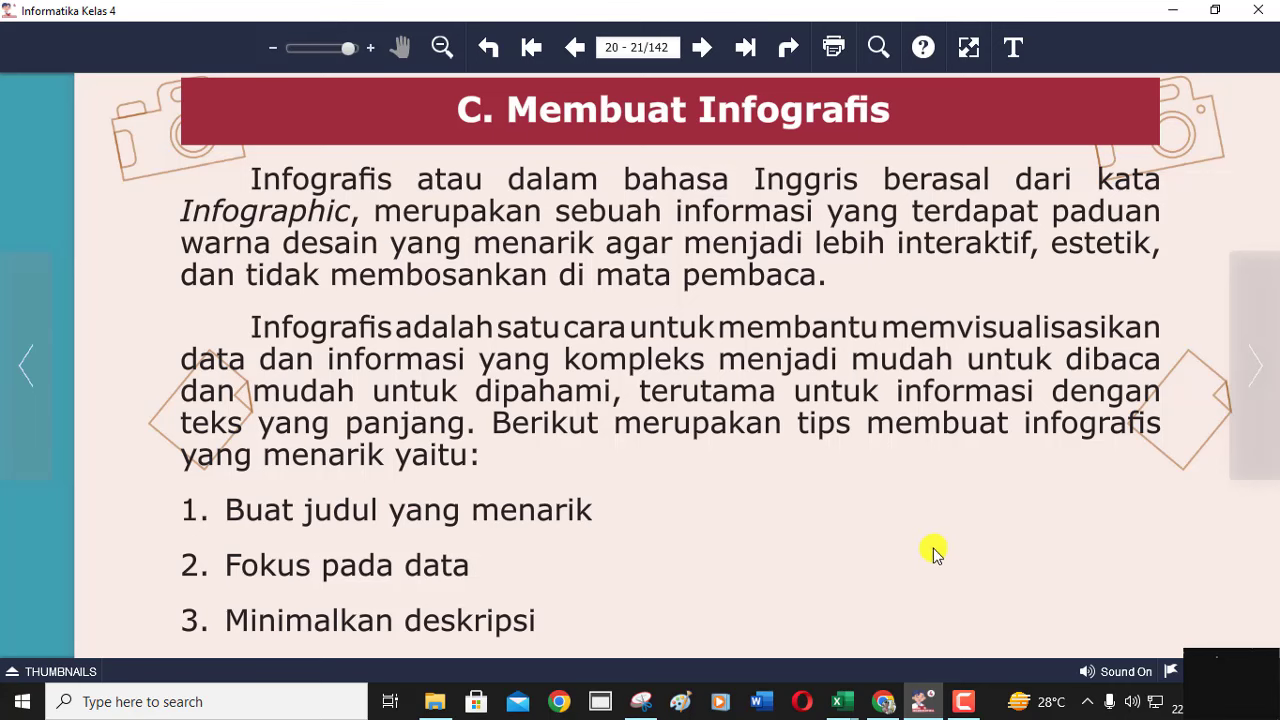
Step: Pan down to tips 4 and 5, then back up to the opening Infografis paragraph
drag(932, 552, 933, 403)
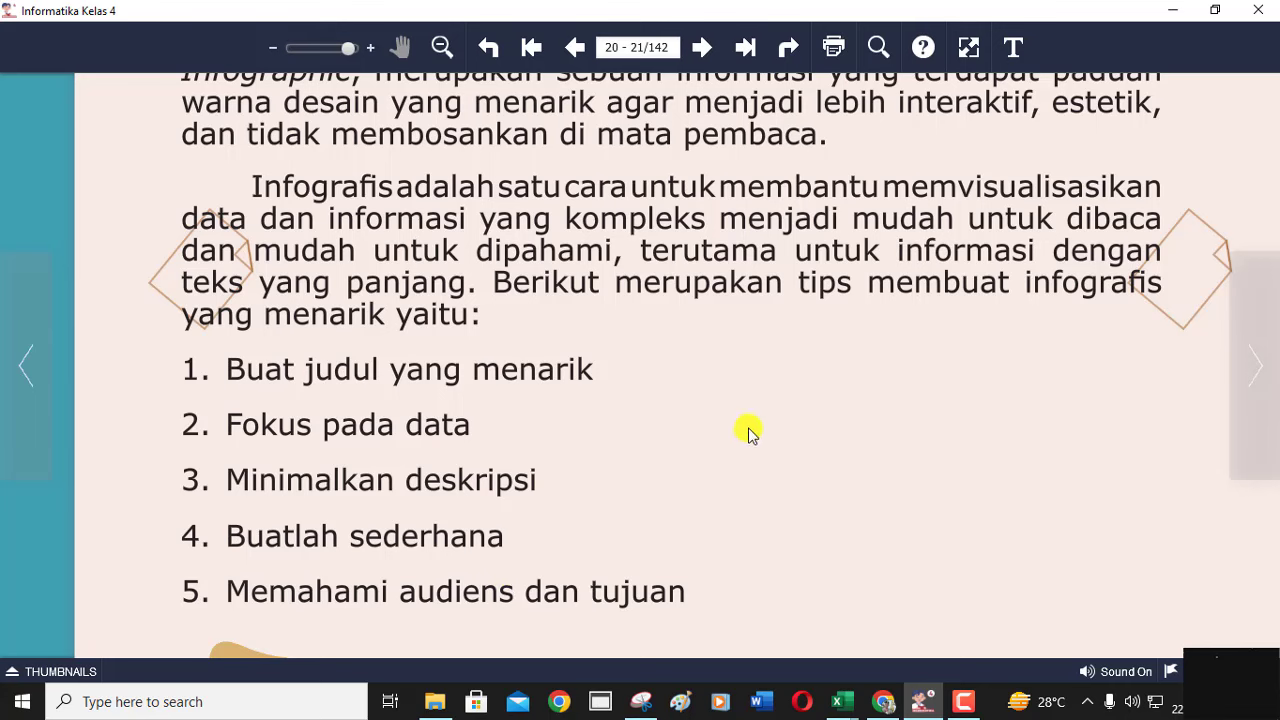
drag(761, 421, 767, 475)
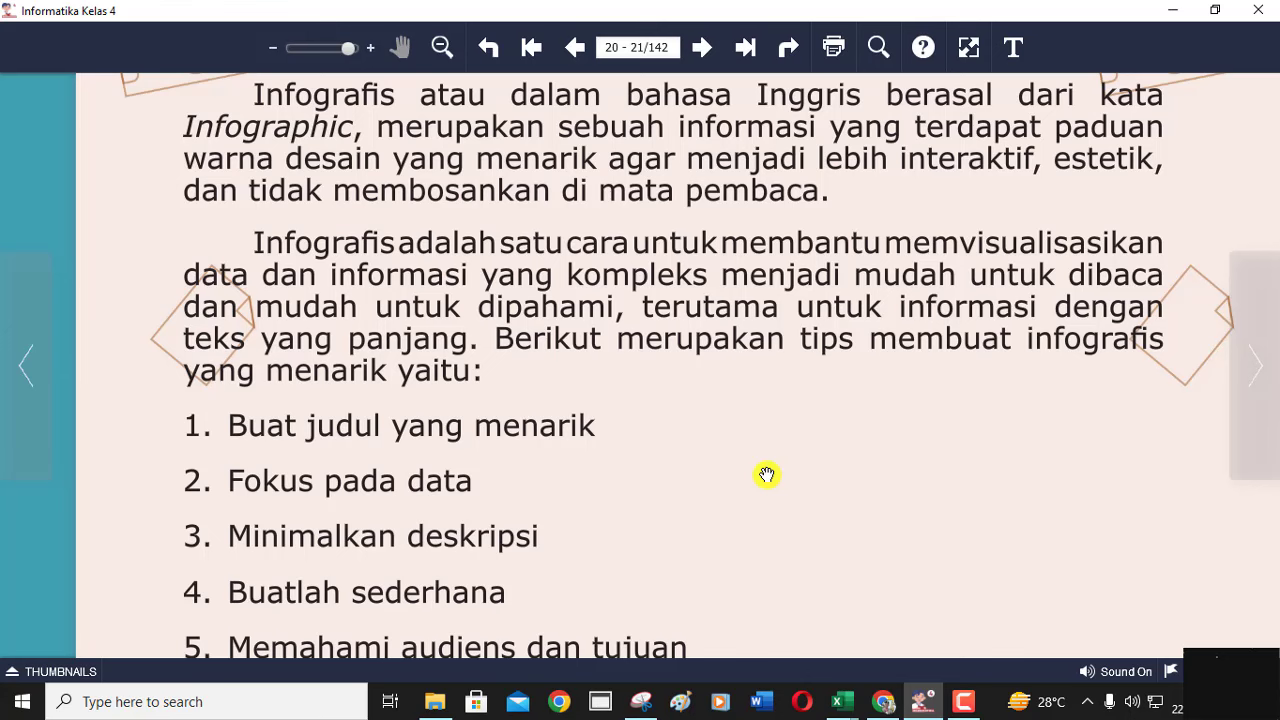
drag(767, 475, 763, 514)
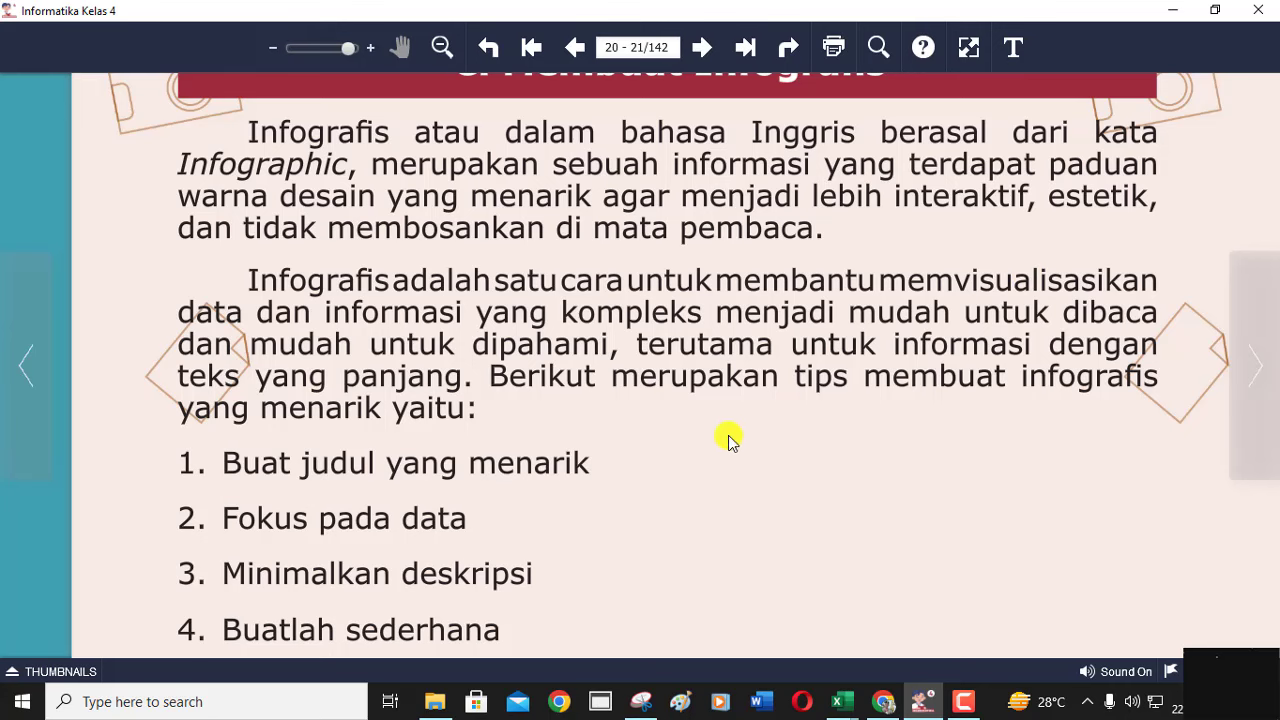
Step: Pan past the Aktivitas banner and poster steps to the example 2021 SD/SMP/SMA poster
drag(670, 512, 666, 258)
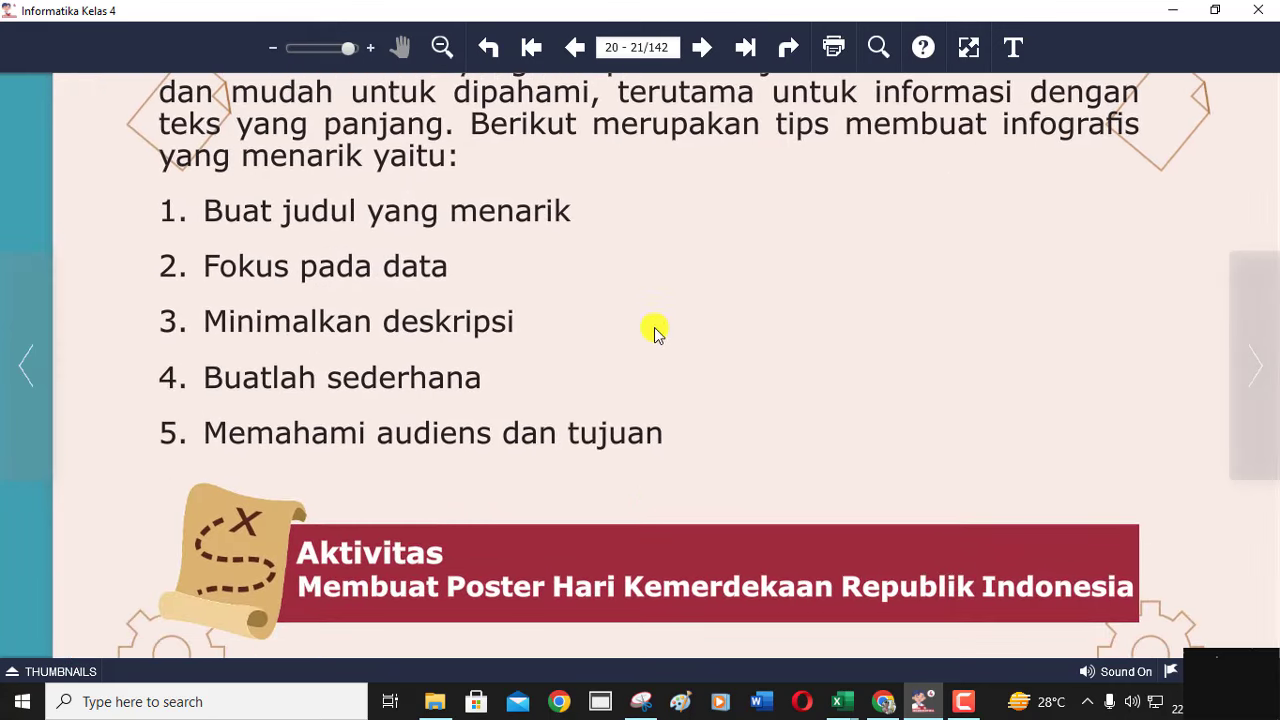
drag(969, 471, 954, 283)
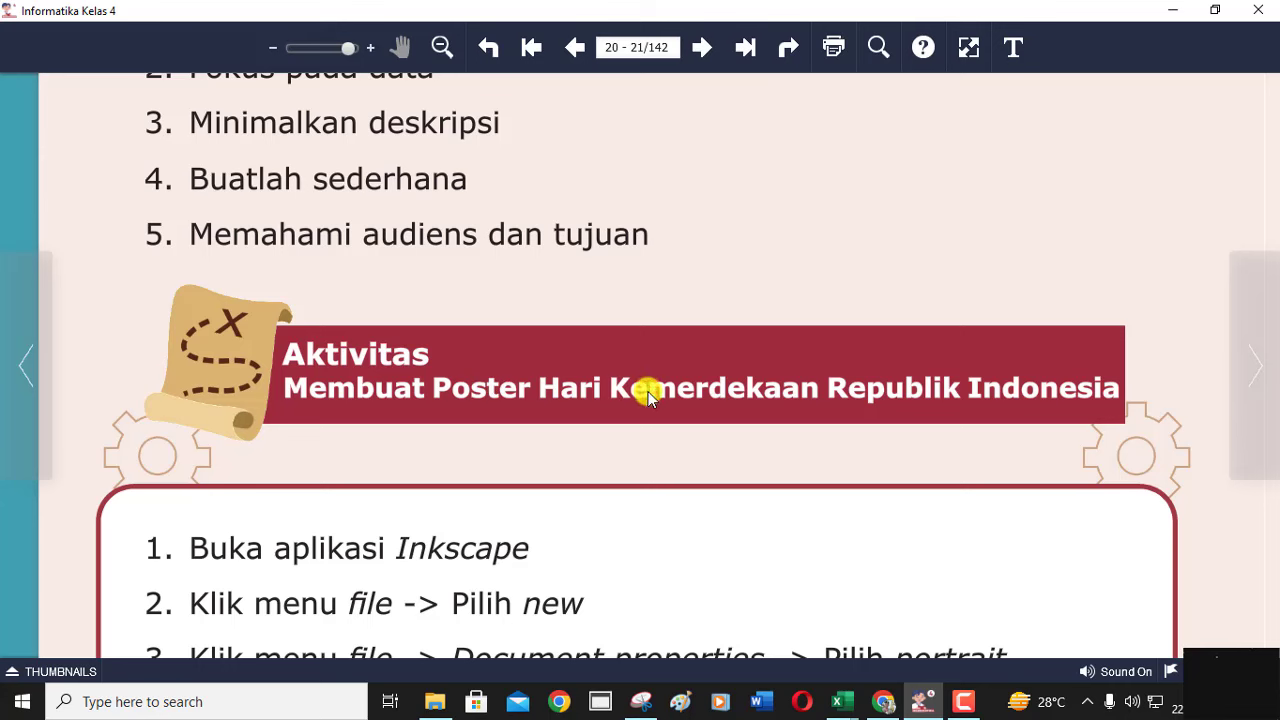
mouse_move(783, 578)
mouse_down()
mouse_move(780, 524)
mouse_move(443, 563)
mouse_up()
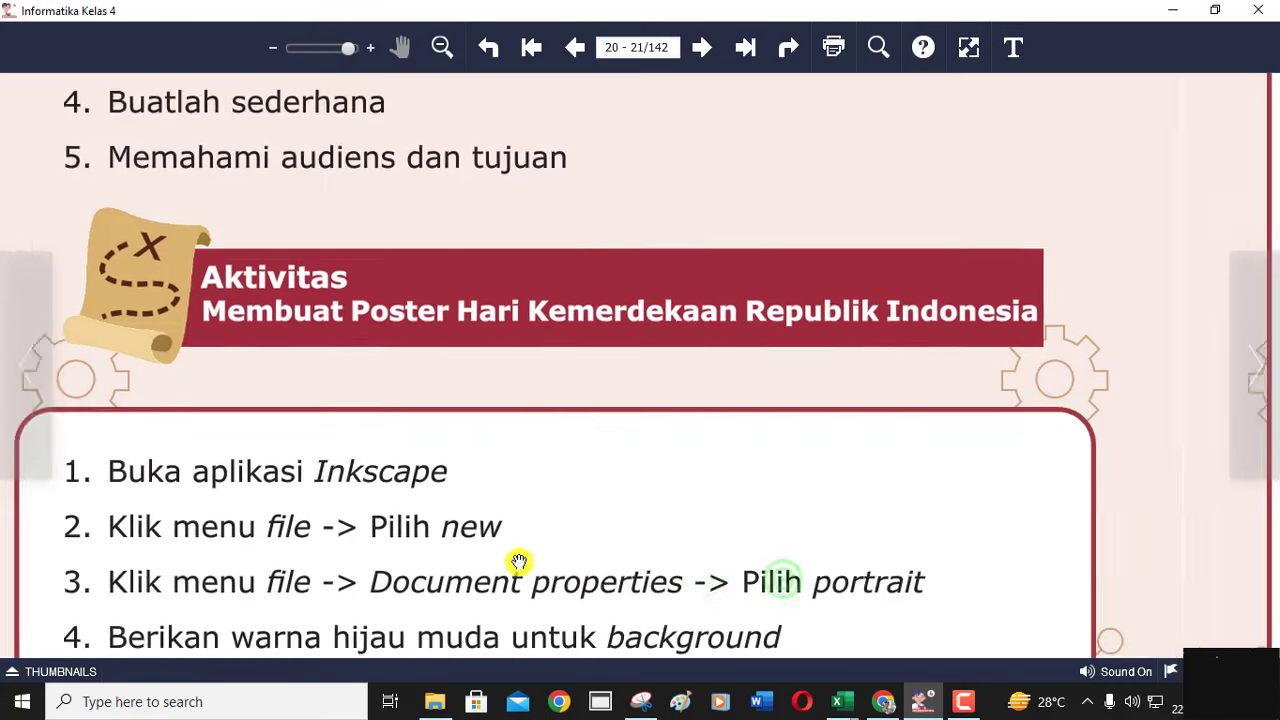
drag(917, 331, 186, 251)
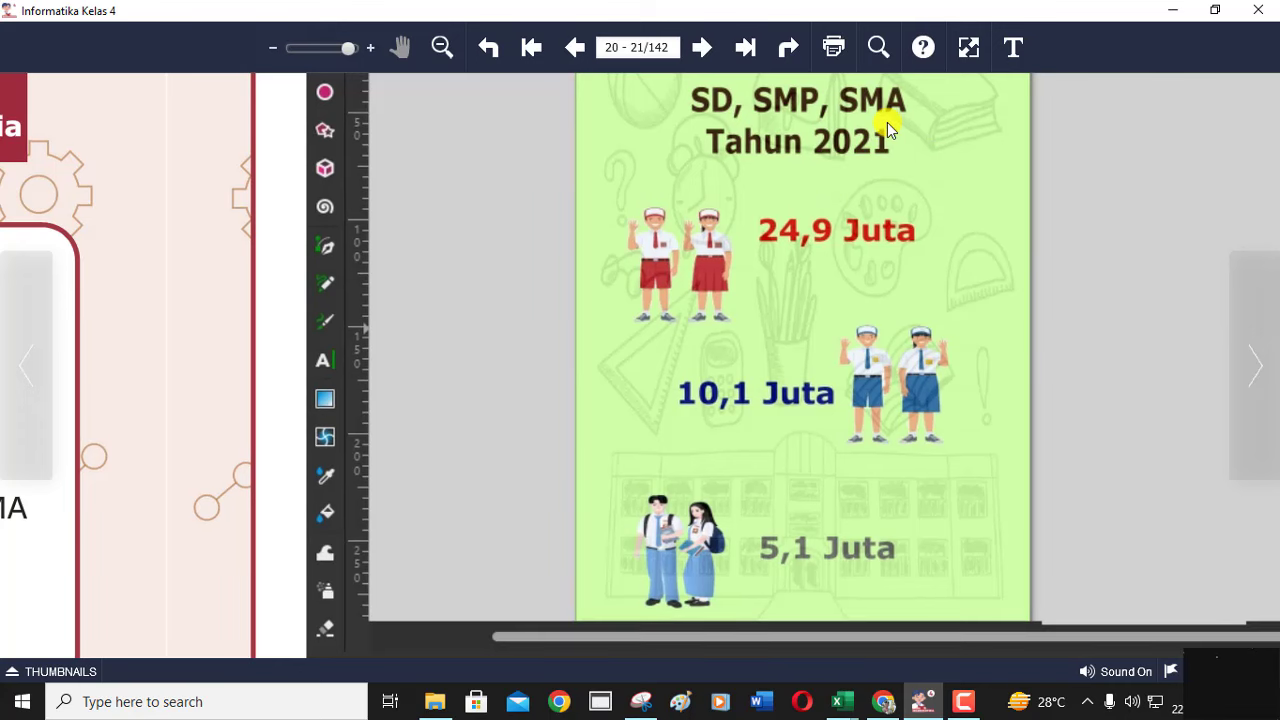
Step: In Chrome's Dataset Jumlah Siswa tab, set Jenjang to SD
click(884, 701)
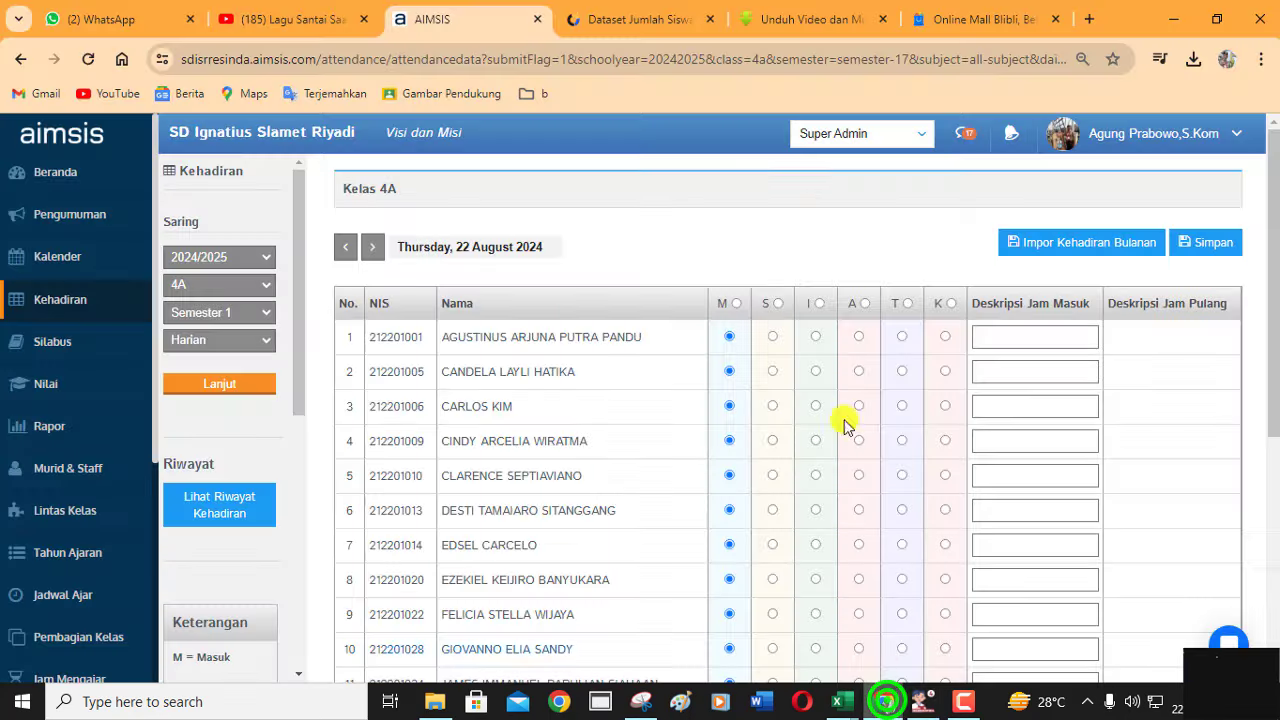
click(615, 22)
mouse_move(639, 144)
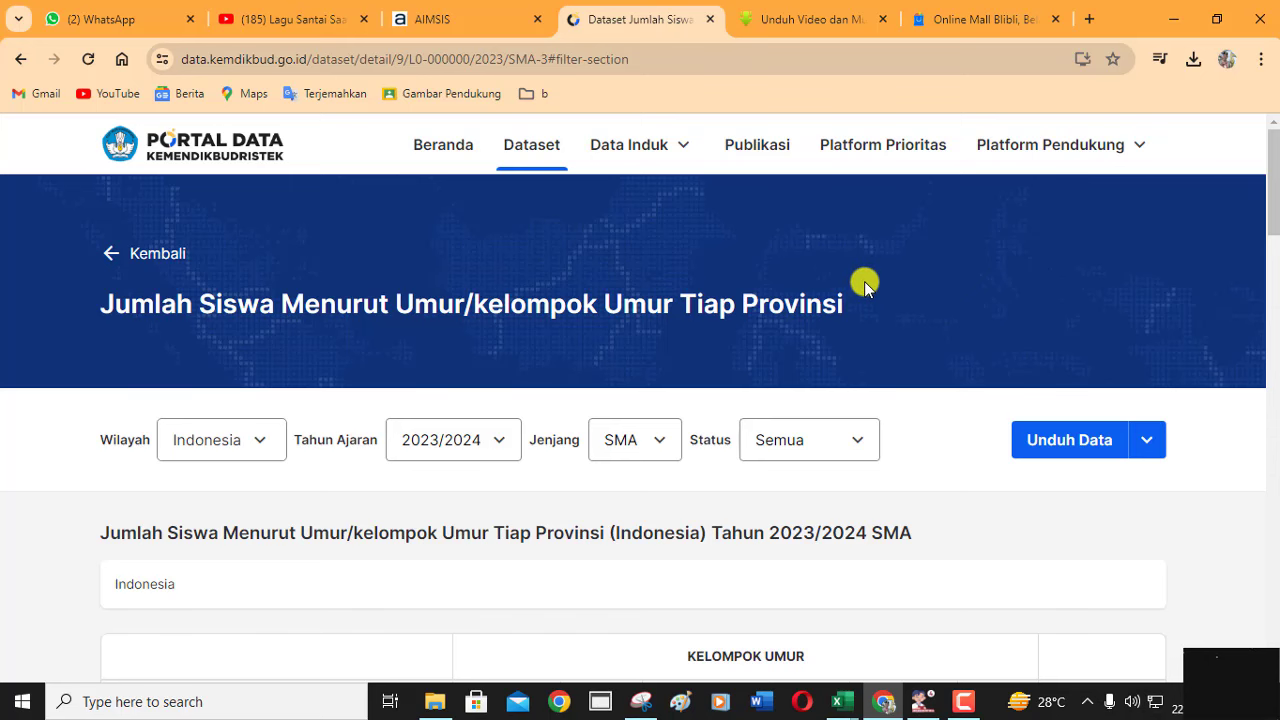
scroll(864, 281, down, 1)
click(651, 357)
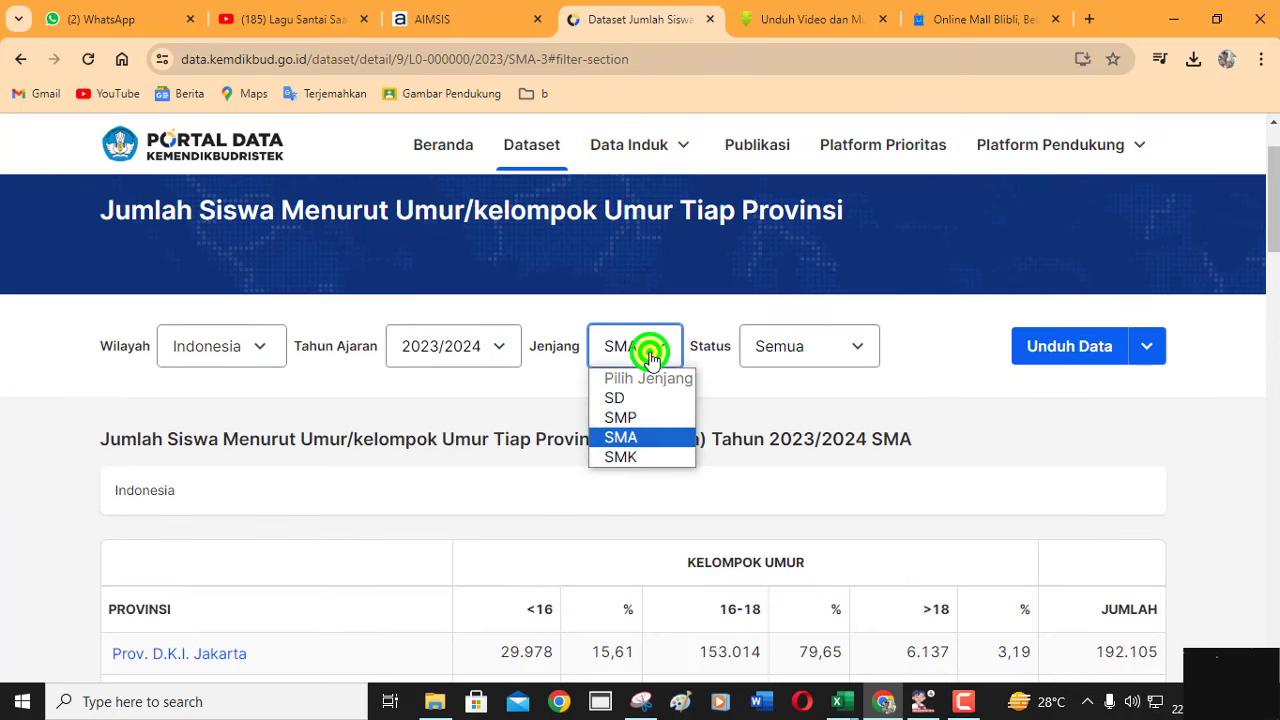
click(621, 397)
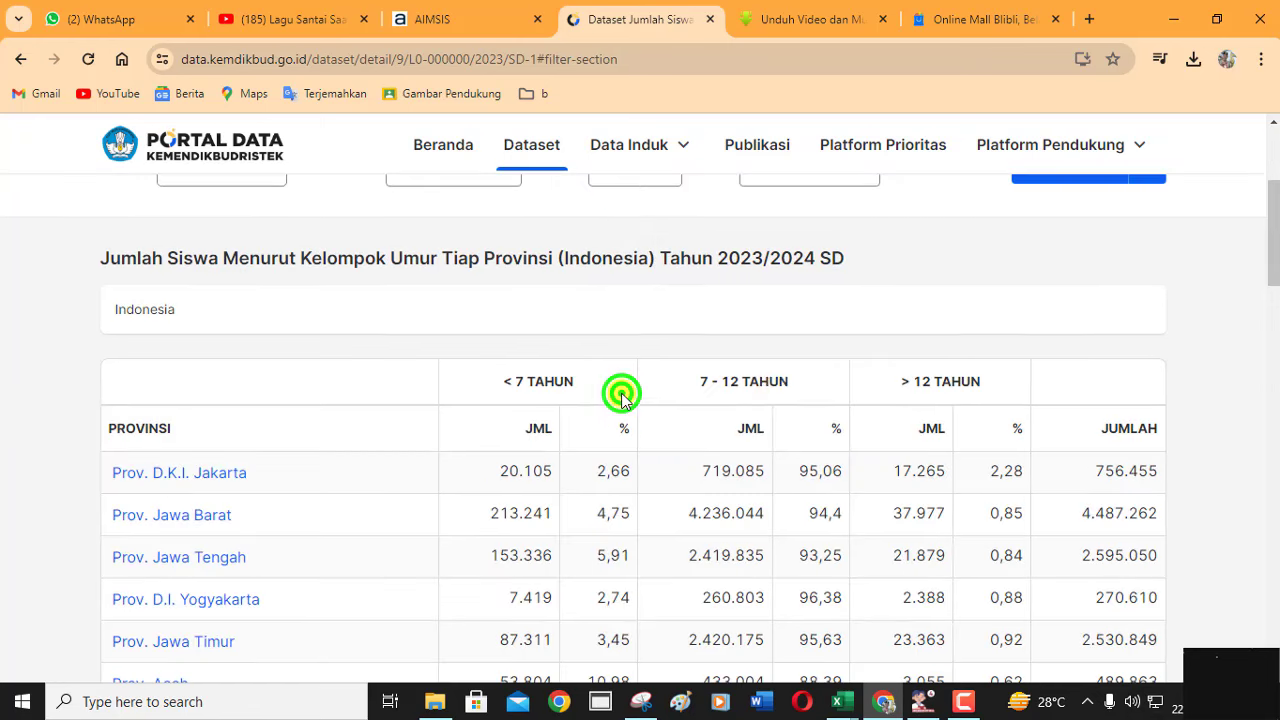
Step: Scroll to the Indonesia total row showing 24.064.711, then minimize Chrome
scroll(609, 394, down, 1)
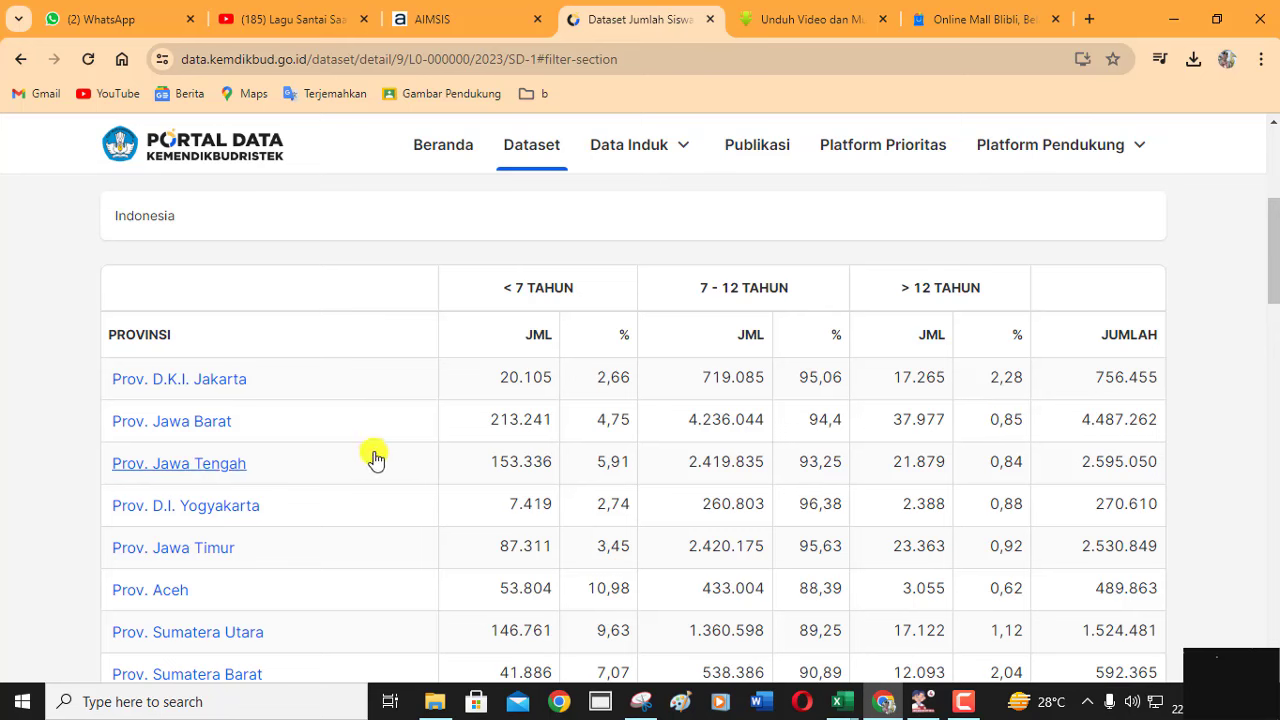
scroll(971, 454, down, 1)
scroll(971, 454, down, 1)
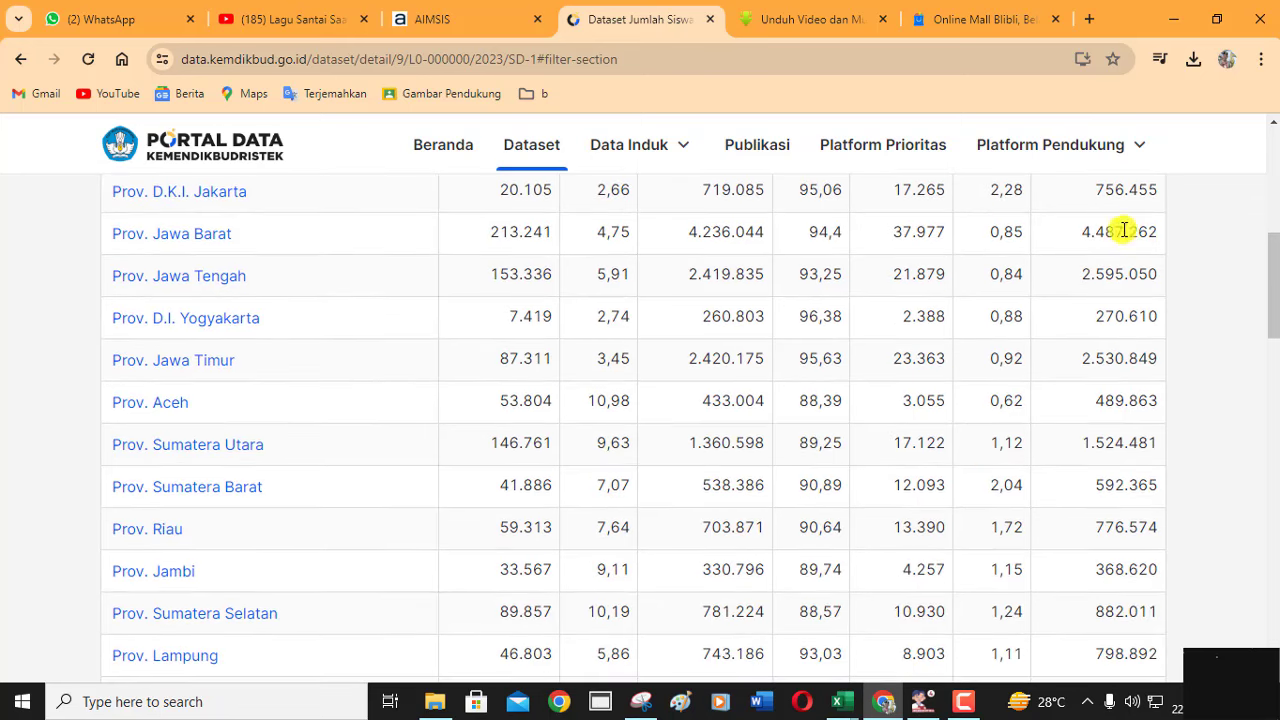
scroll(1100, 265, down, 1)
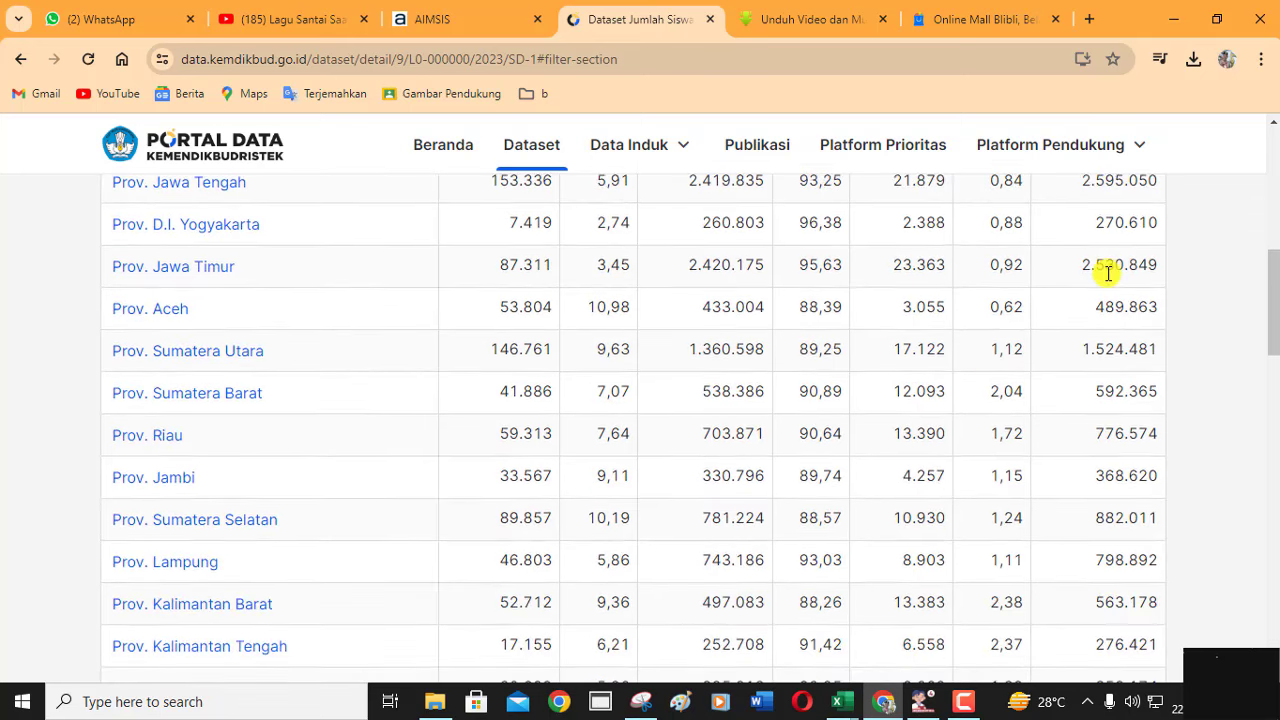
scroll(1107, 272, down, 1)
scroll(1107, 272, down, 1)
scroll(1107, 272, down, 1)
scroll(1108, 278, down, 1)
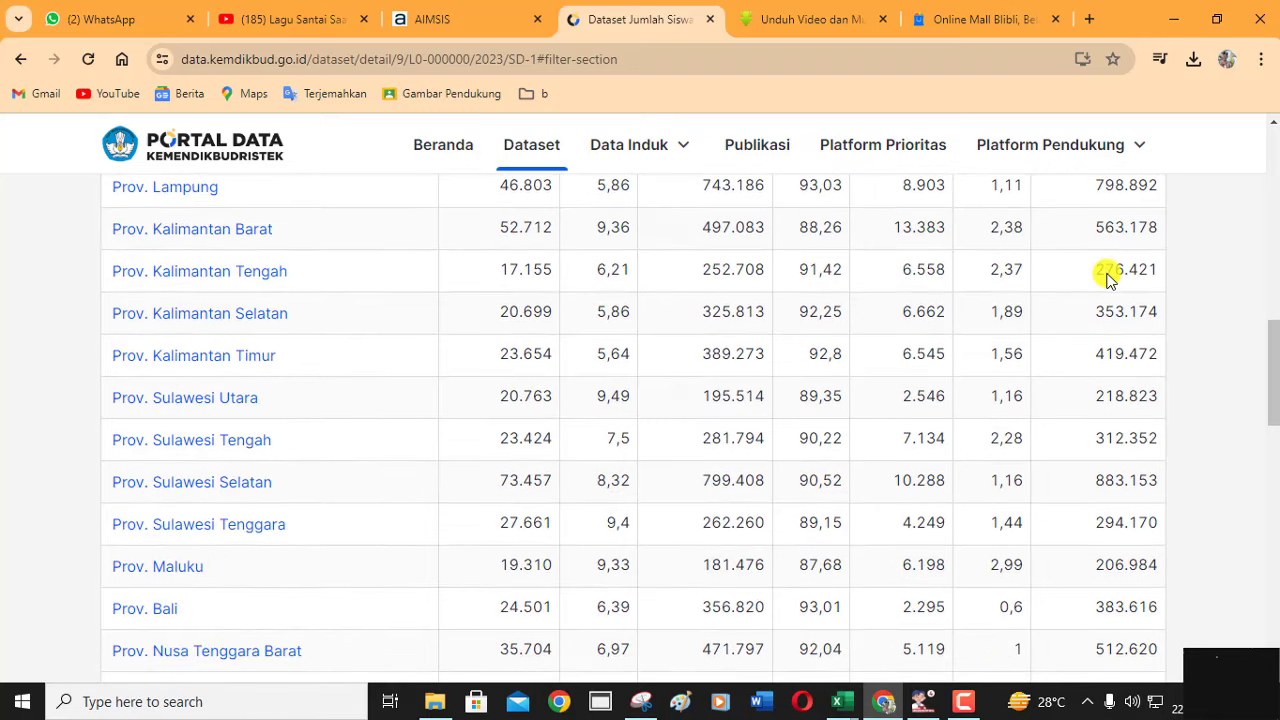
scroll(1107, 278, up, 2)
scroll(1107, 270, up, 1)
scroll(1107, 262, up, 1)
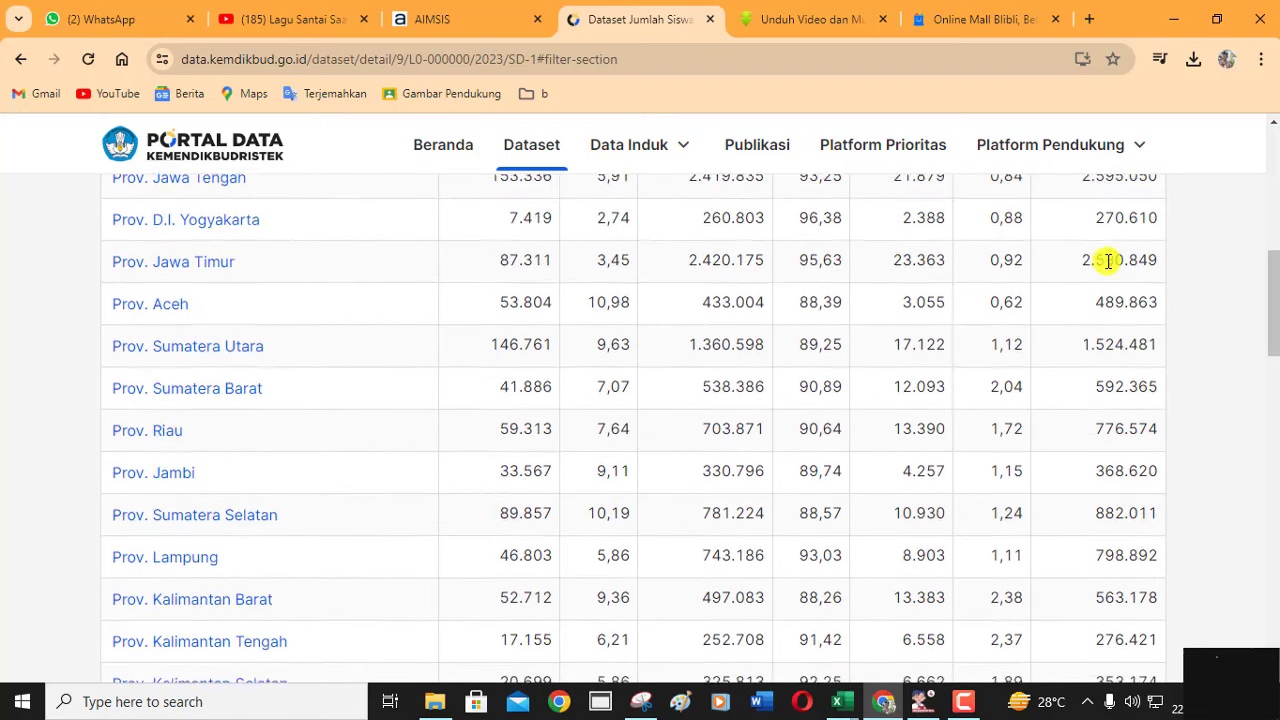
scroll(1105, 253, up, 1)
scroll(1103, 251, up, 1)
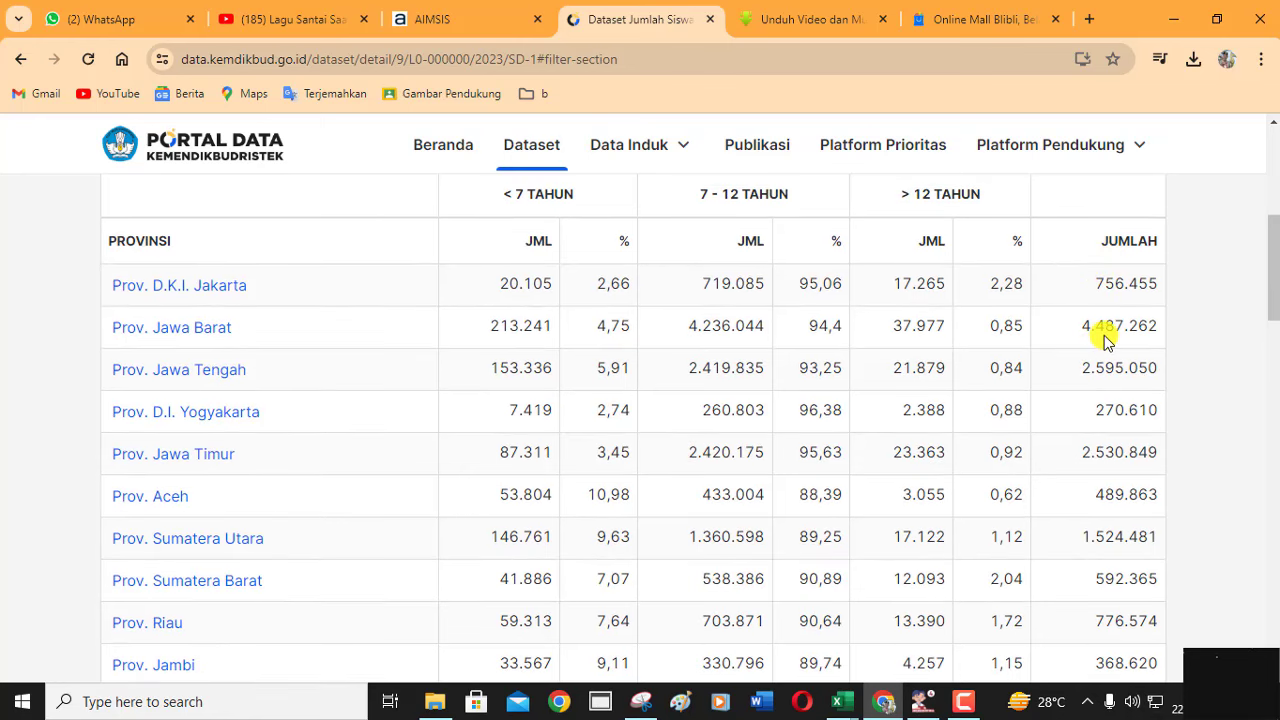
scroll(1106, 338, down, 2)
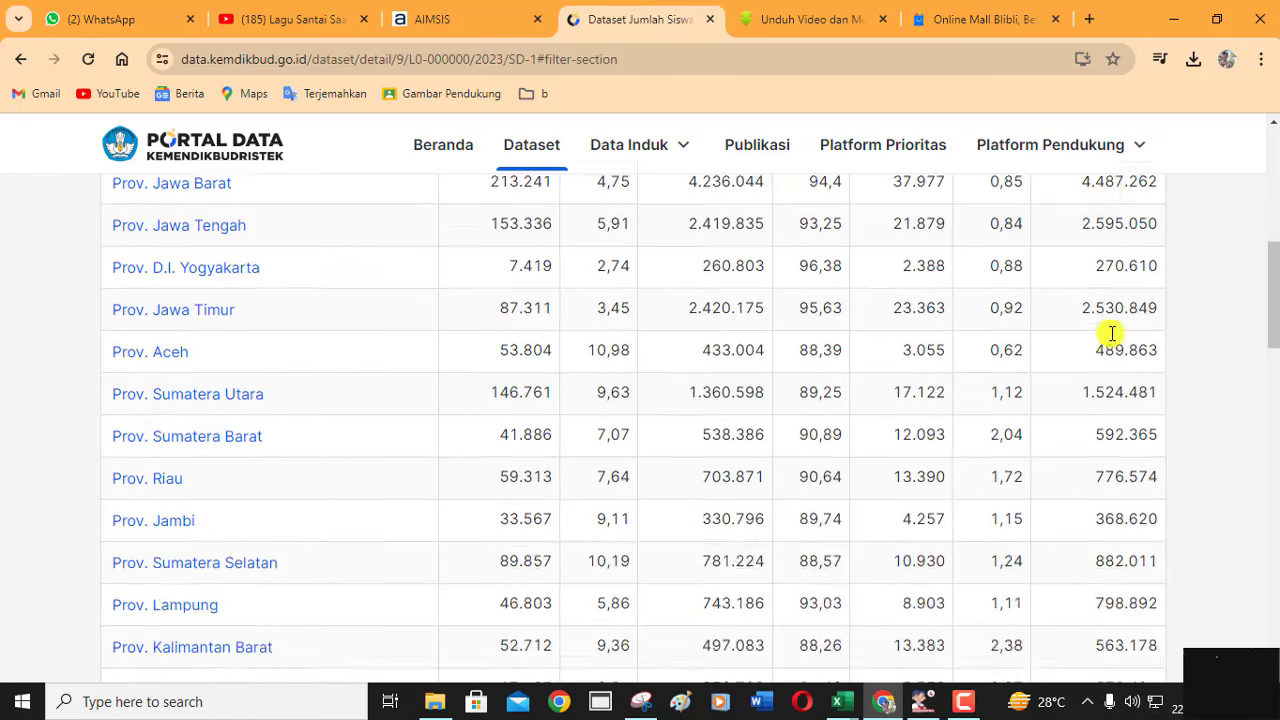
scroll(1110, 335, down, 5)
scroll(1111, 334, down, 3)
scroll(1116, 318, down, 4)
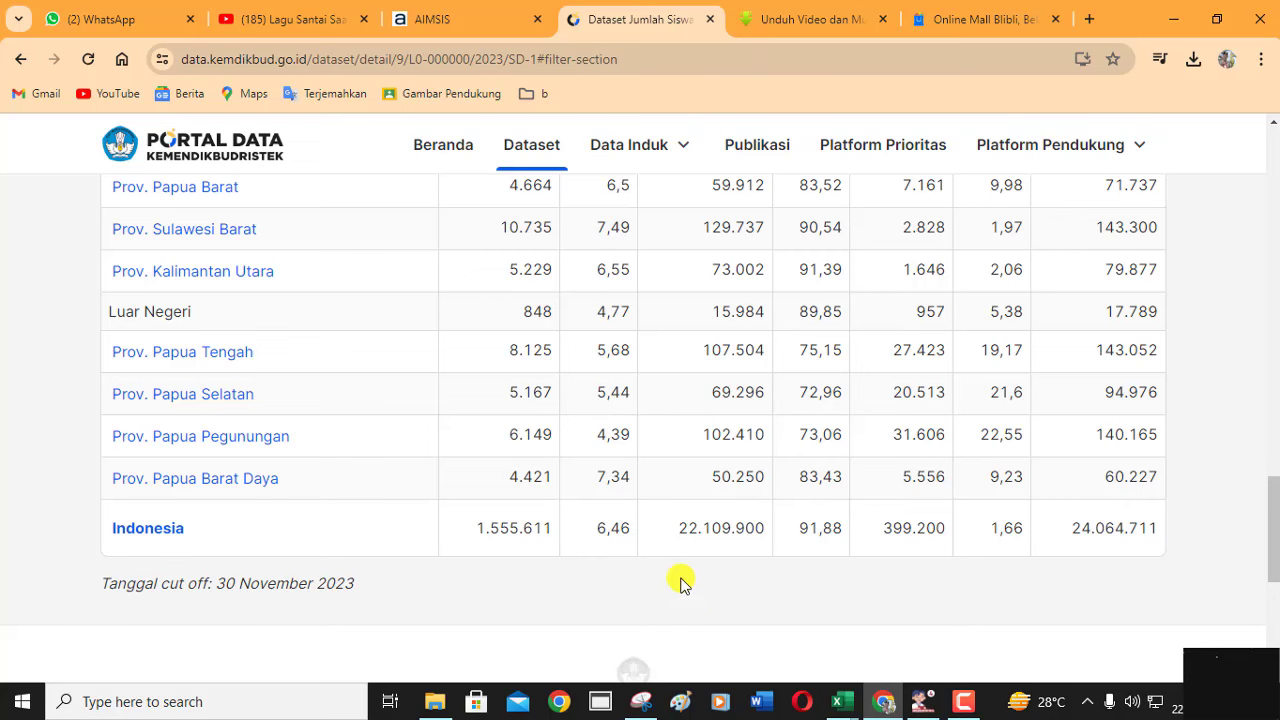
click(1181, 19)
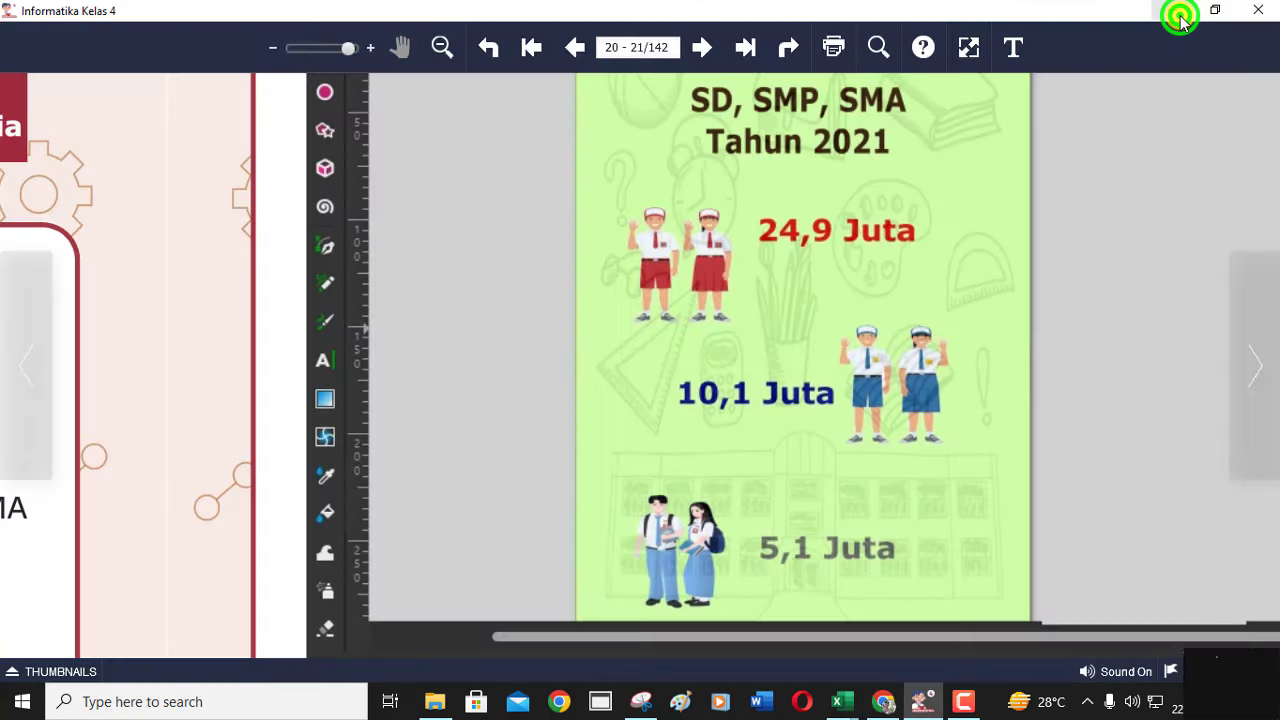
Step: Minimize the flipbook and Snipping Tool, then close Excel, saving the Data Nilai Kelas 4C Informatika workbook
click(1181, 19)
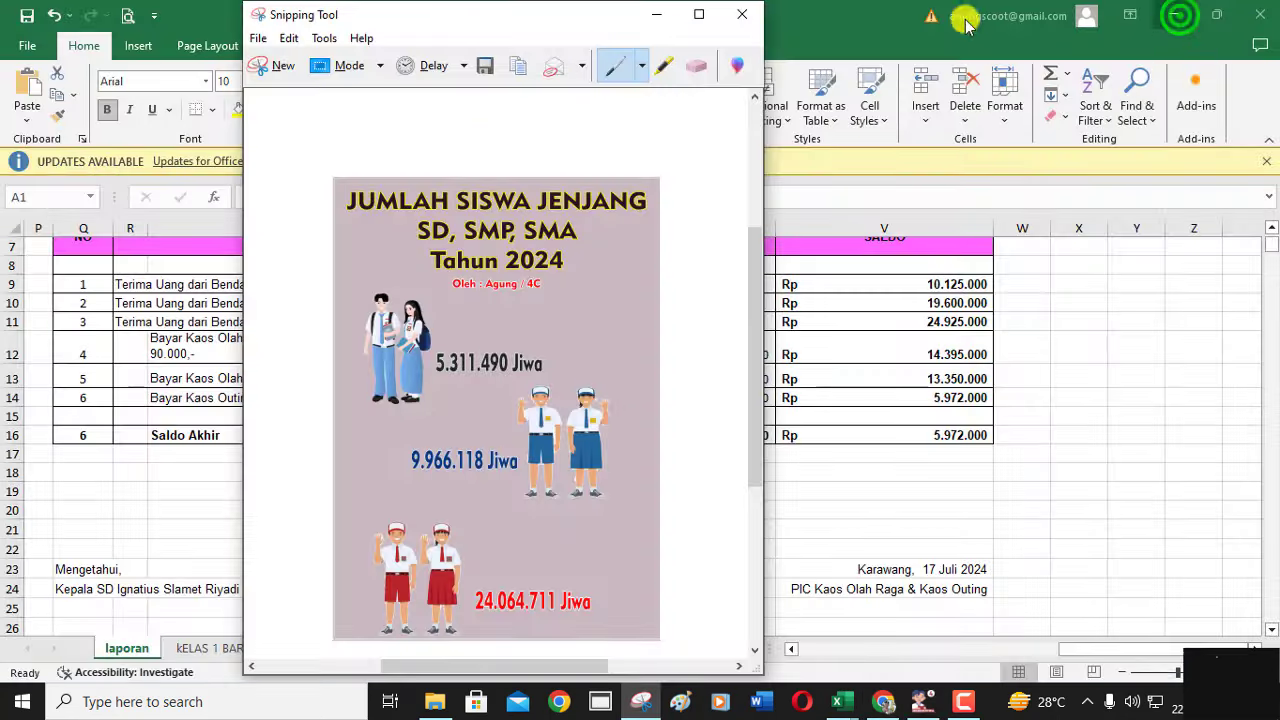
click(656, 14)
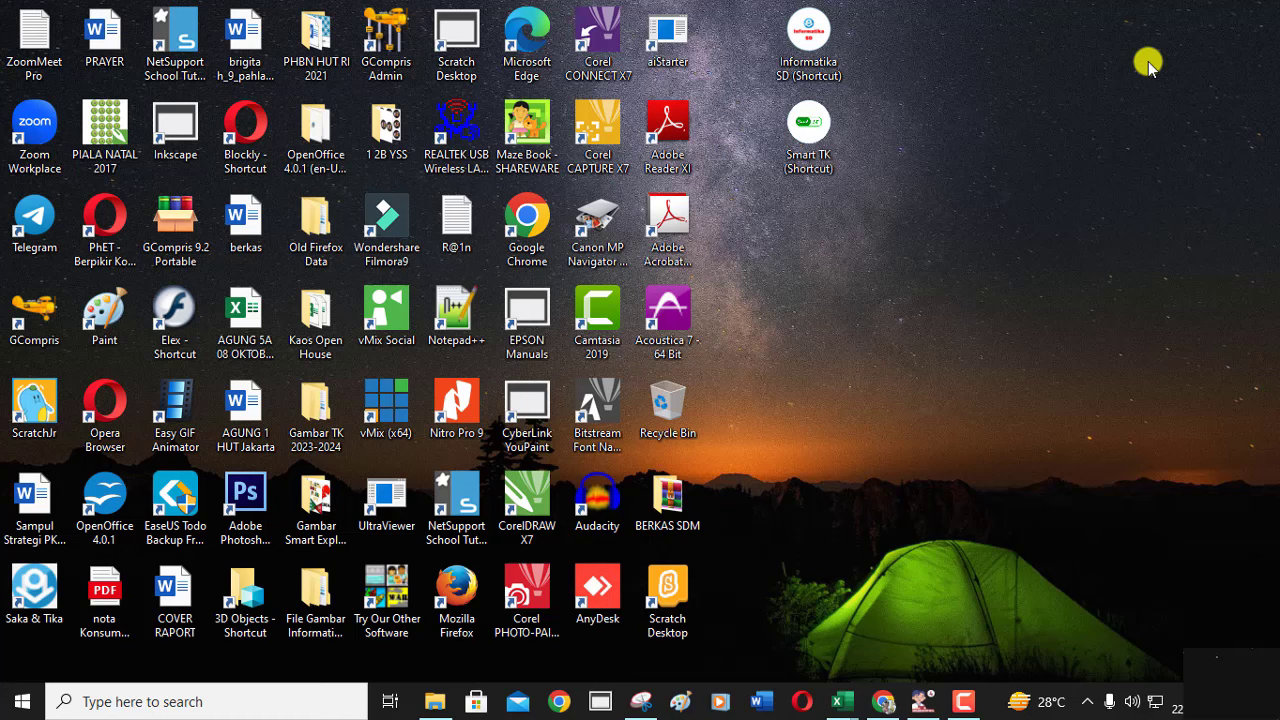
right_click(835, 683)
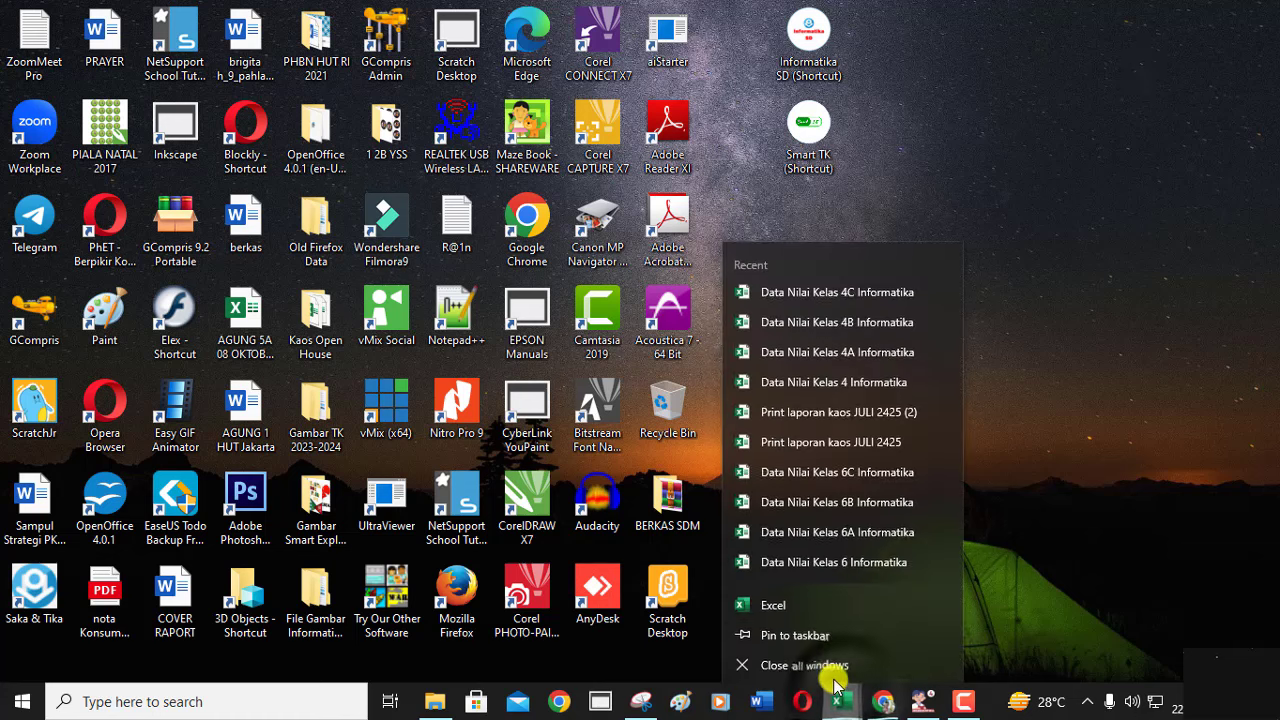
click(823, 662)
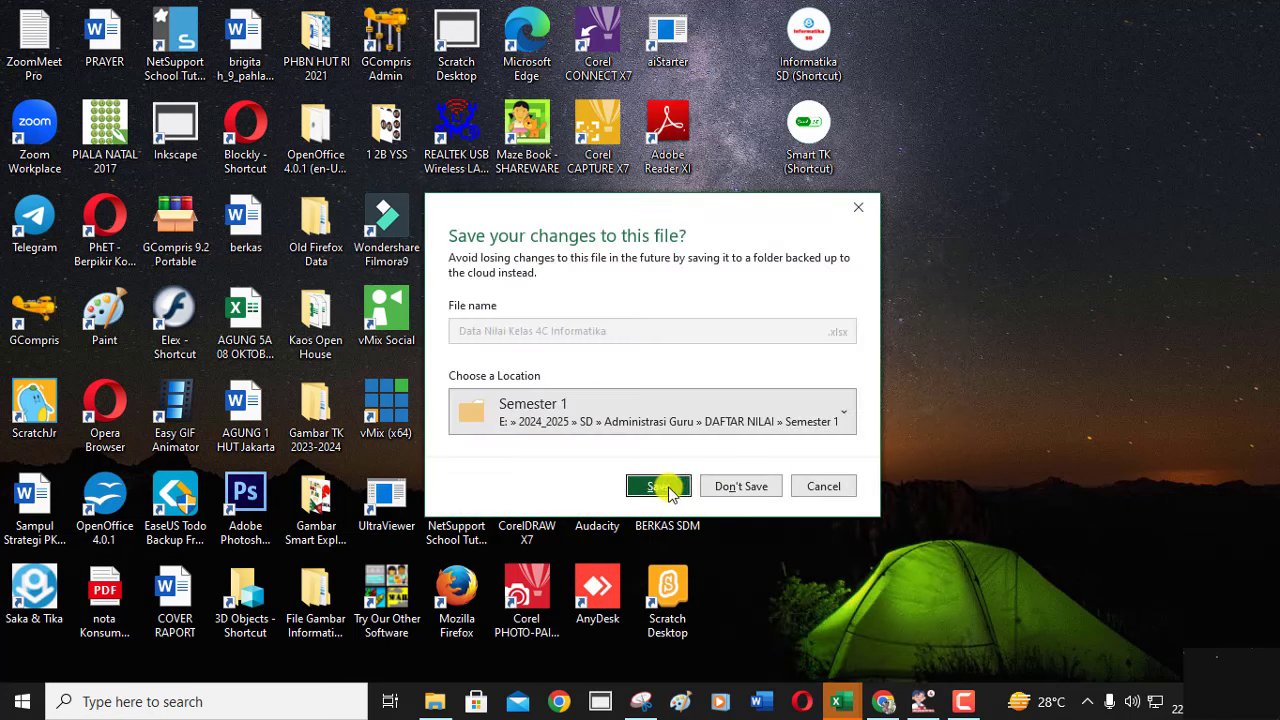
click(669, 489)
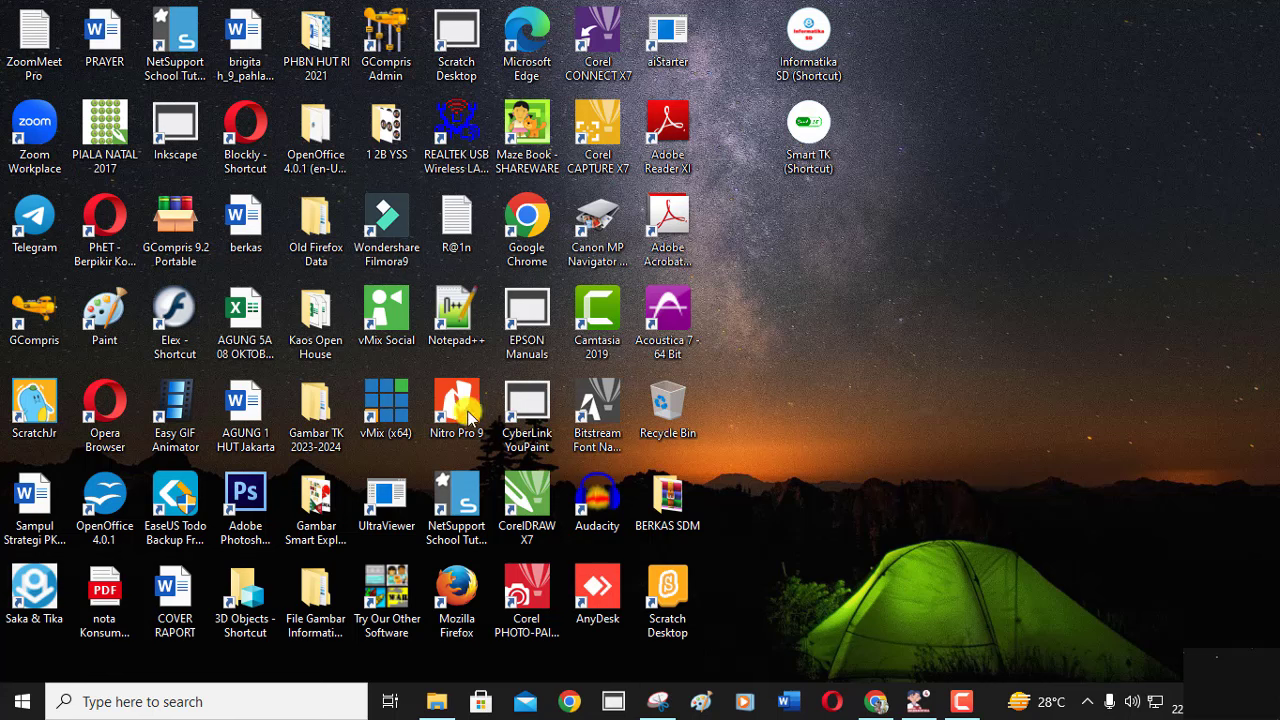
double_click(188, 135)
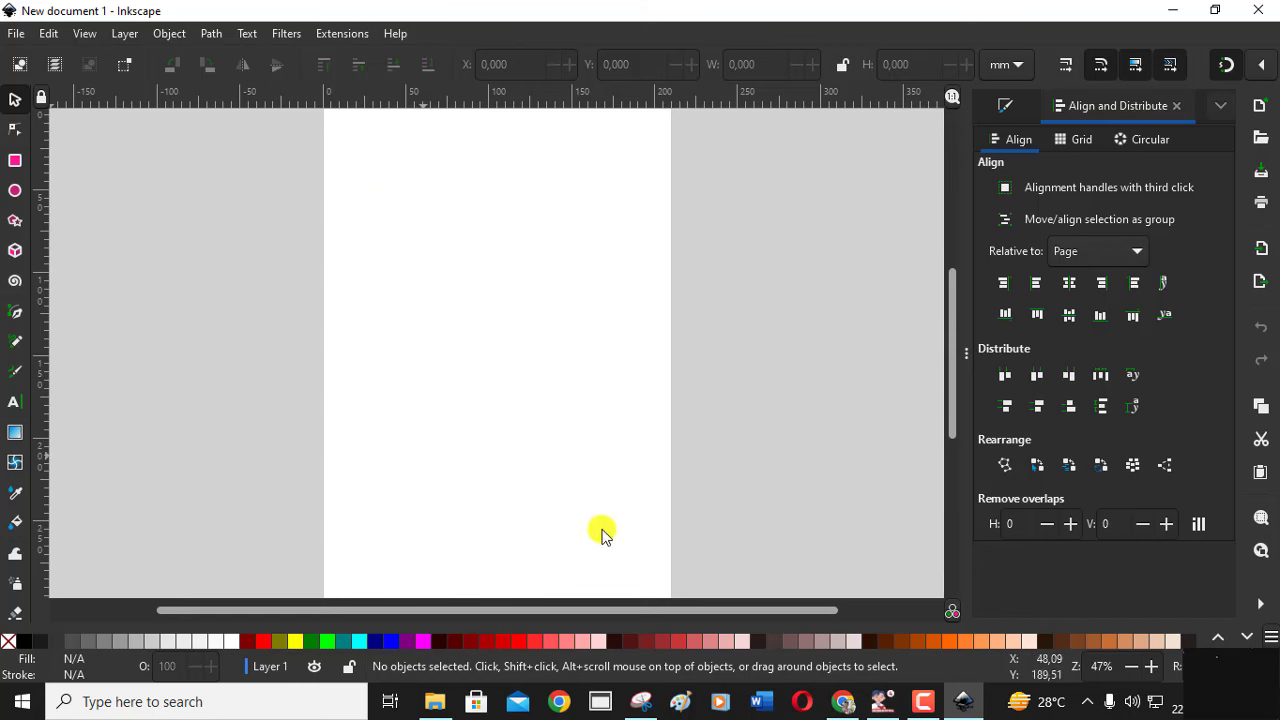
click(1136, 668)
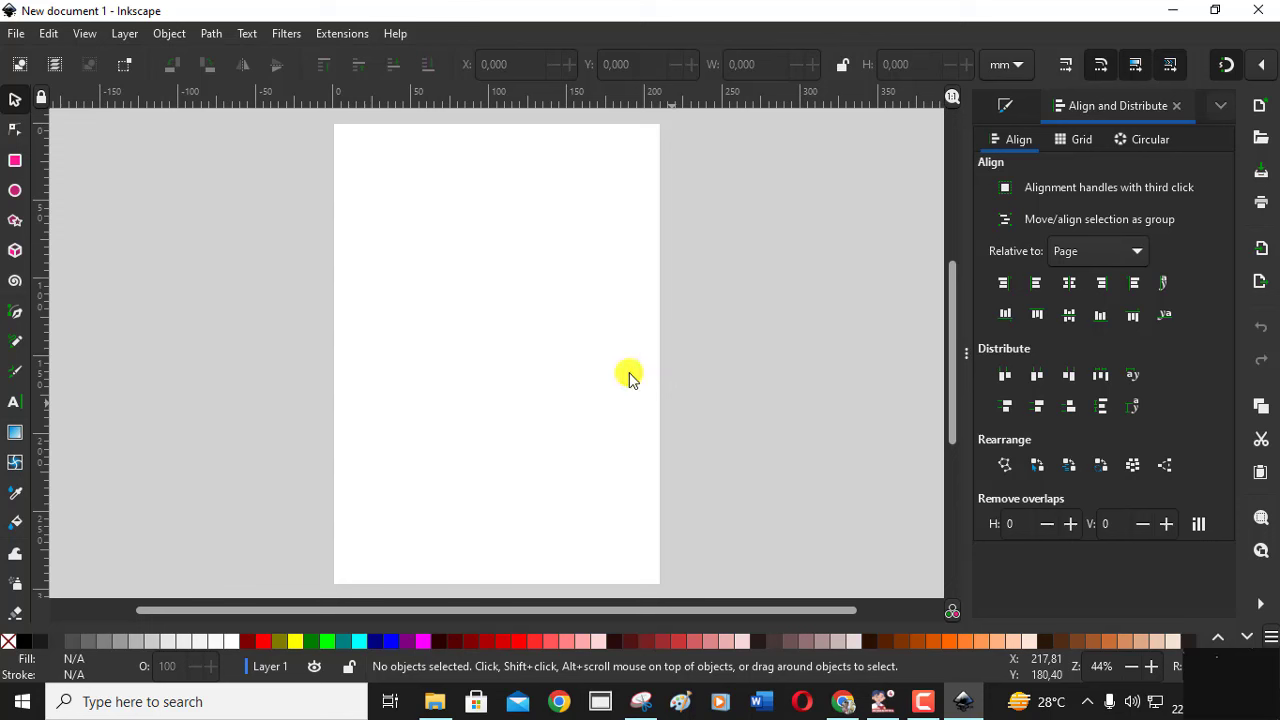
Step: Draw a 211 × 298 mm rectangle spanning the page from top-left to bottom-right corner
click(15, 161)
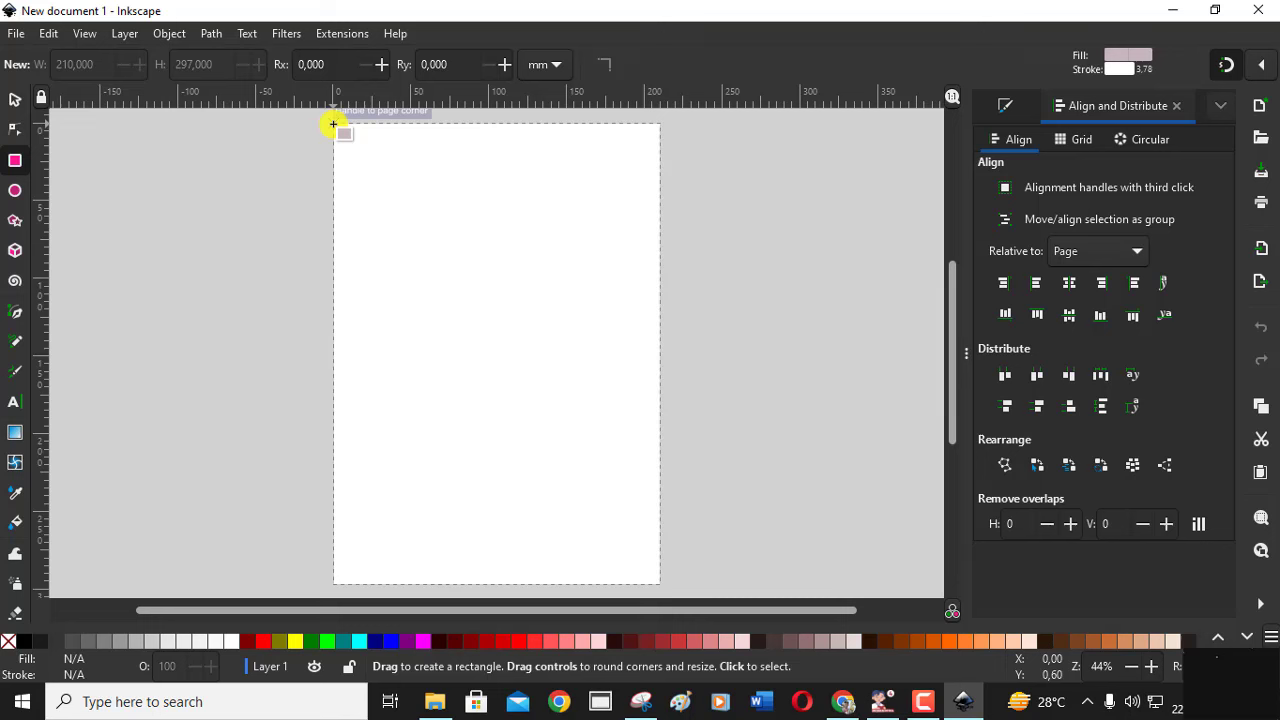
drag(333, 124, 496, 448)
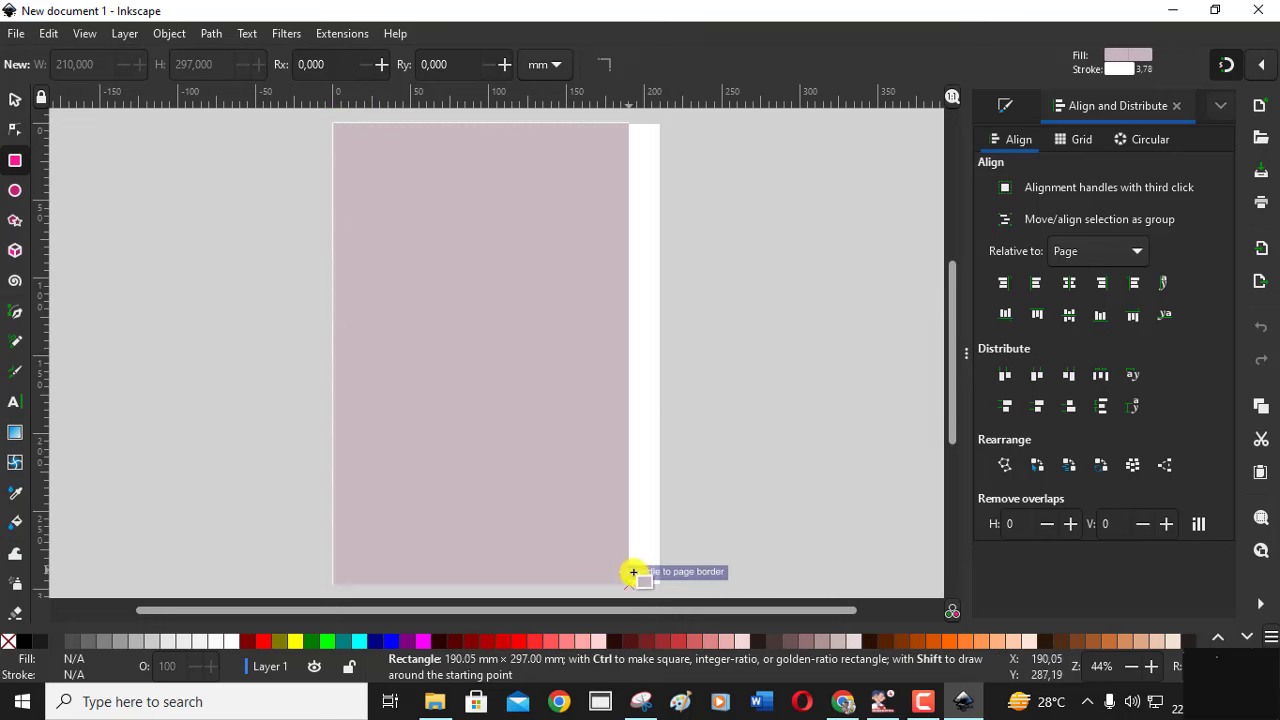
drag(496, 448, 648, 578)
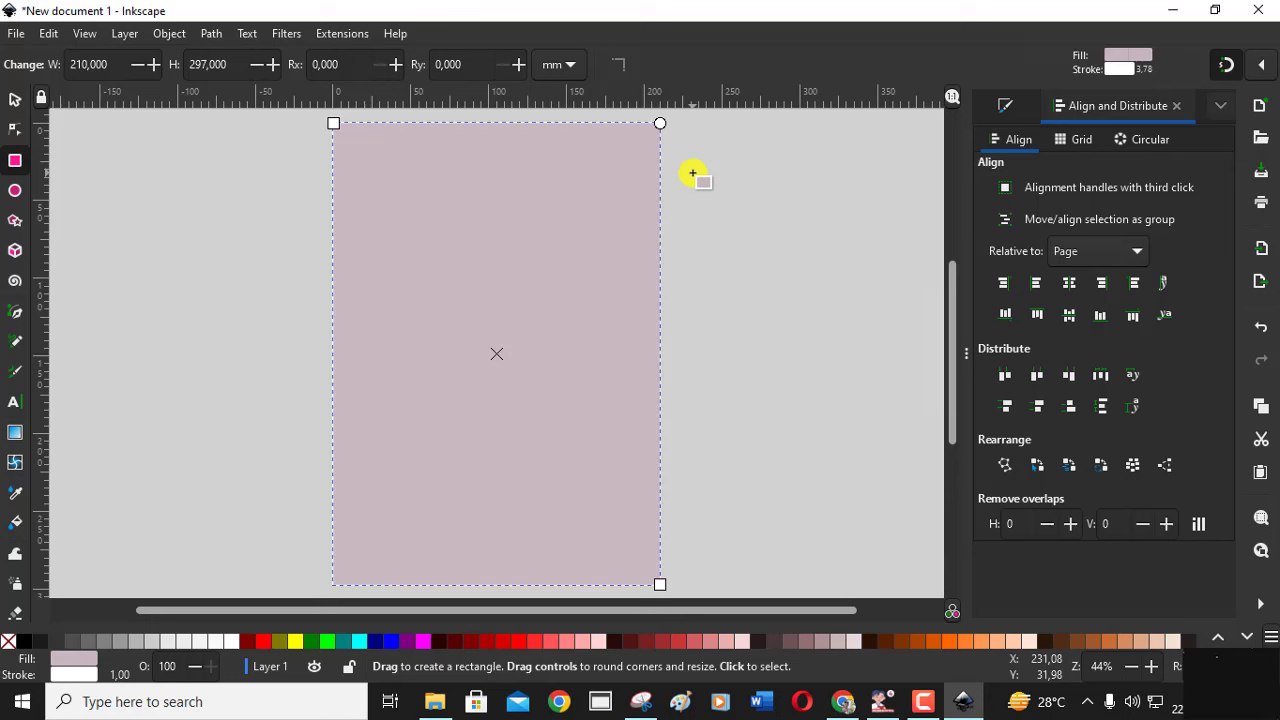
click(17, 102)
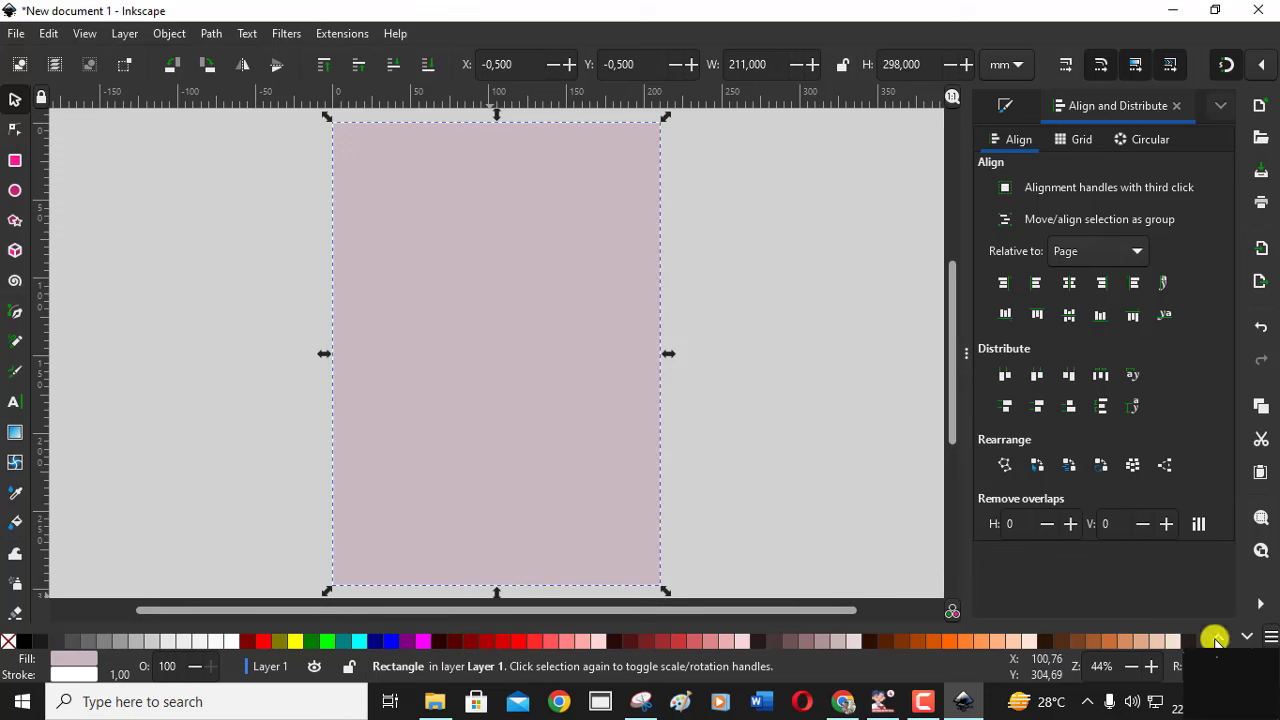
Step: Scroll the colour palette along to the pink swatches
click(1217, 637)
click(1248, 637)
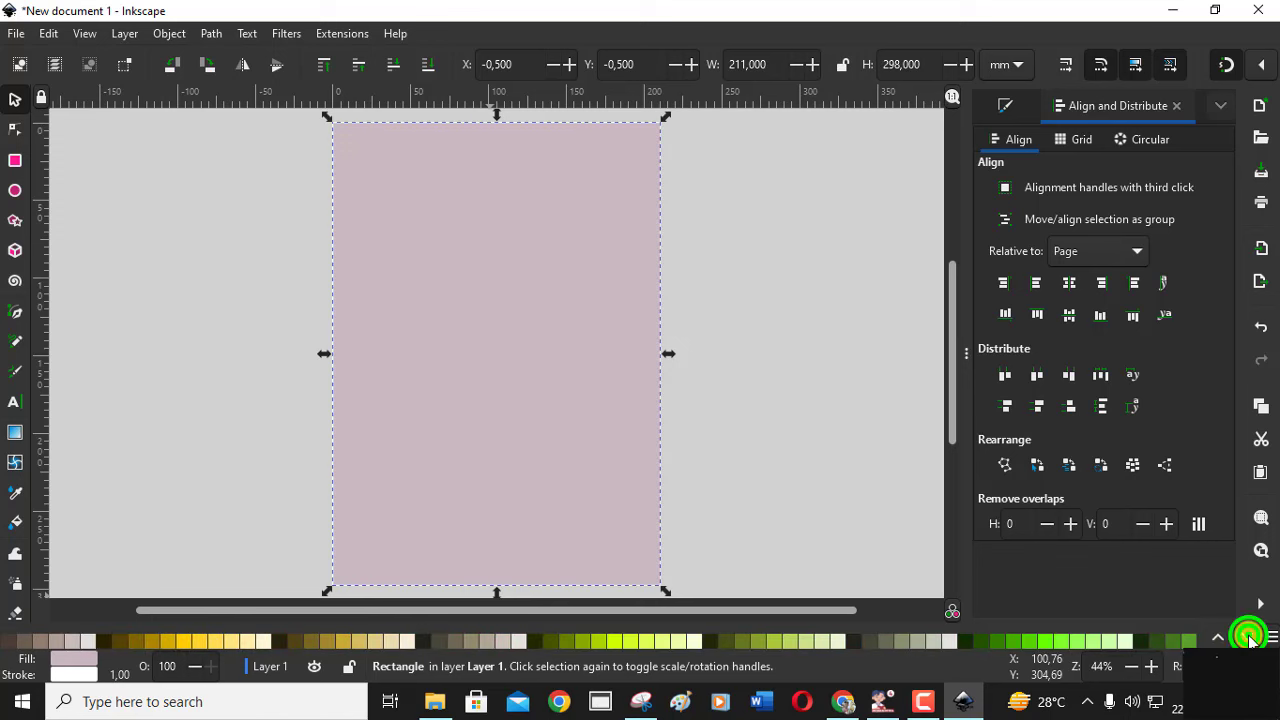
click(1248, 637)
click(1249, 637)
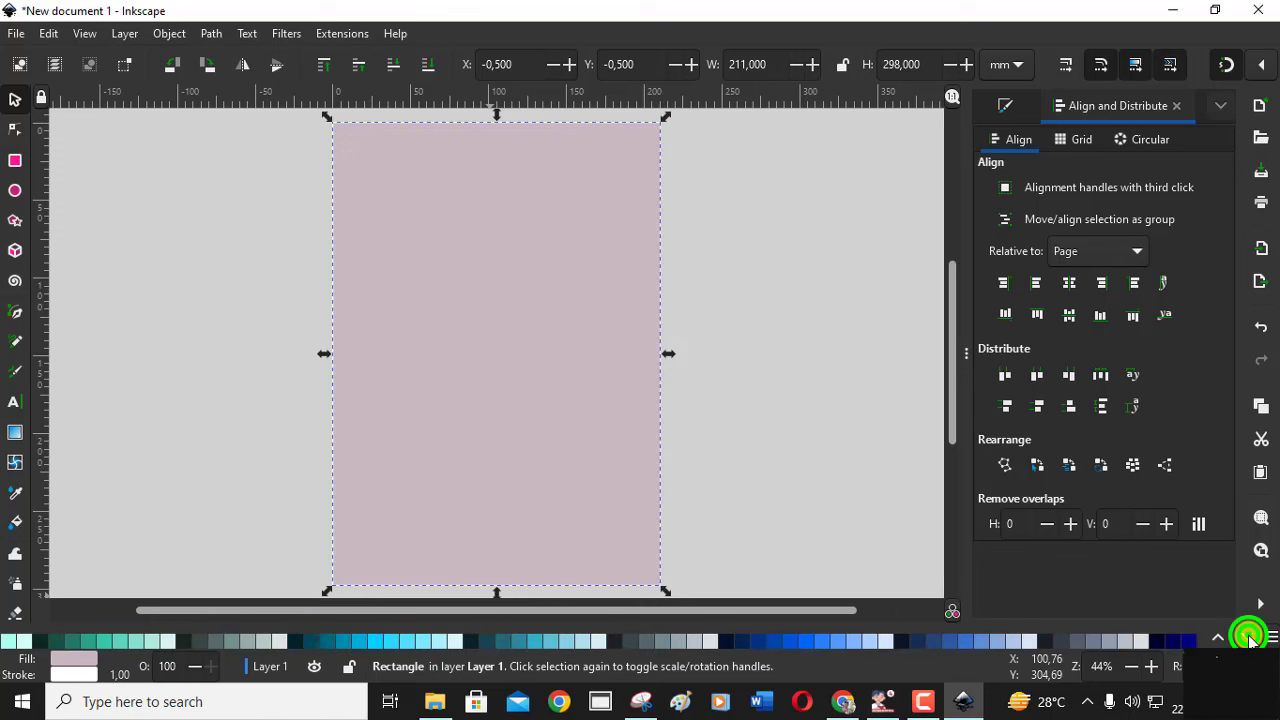
click(1249, 637)
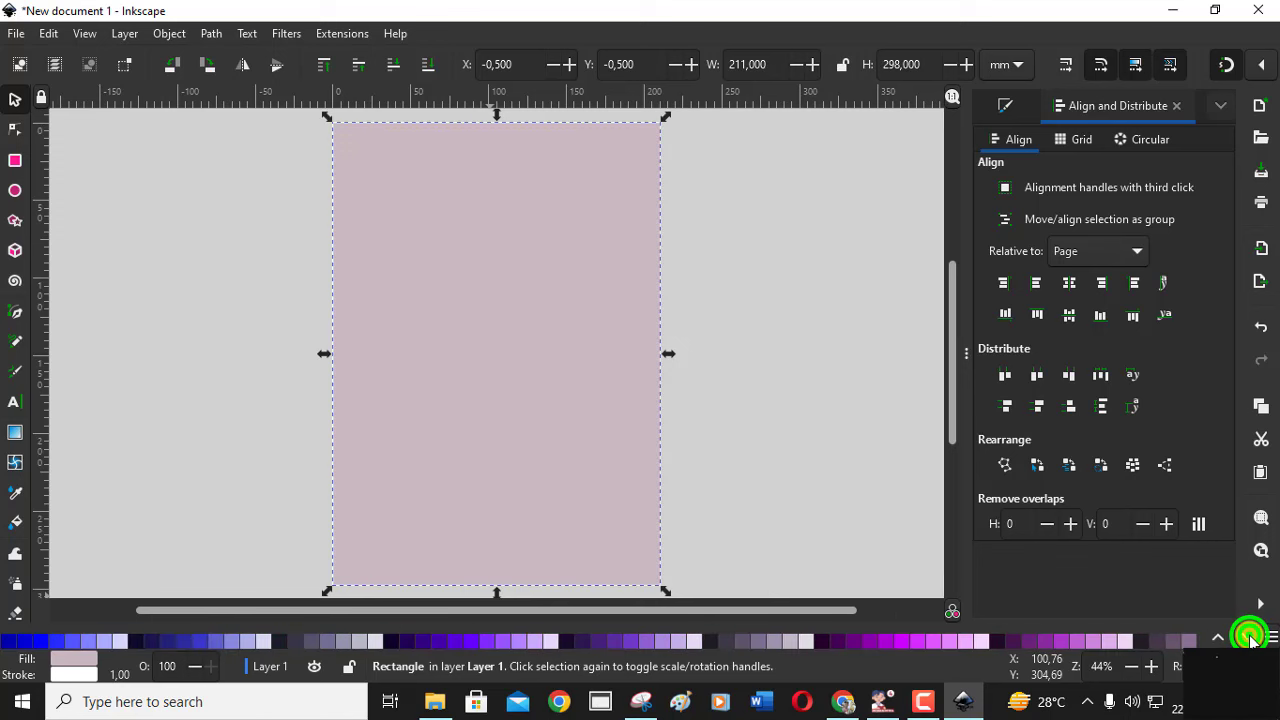
click(1249, 637)
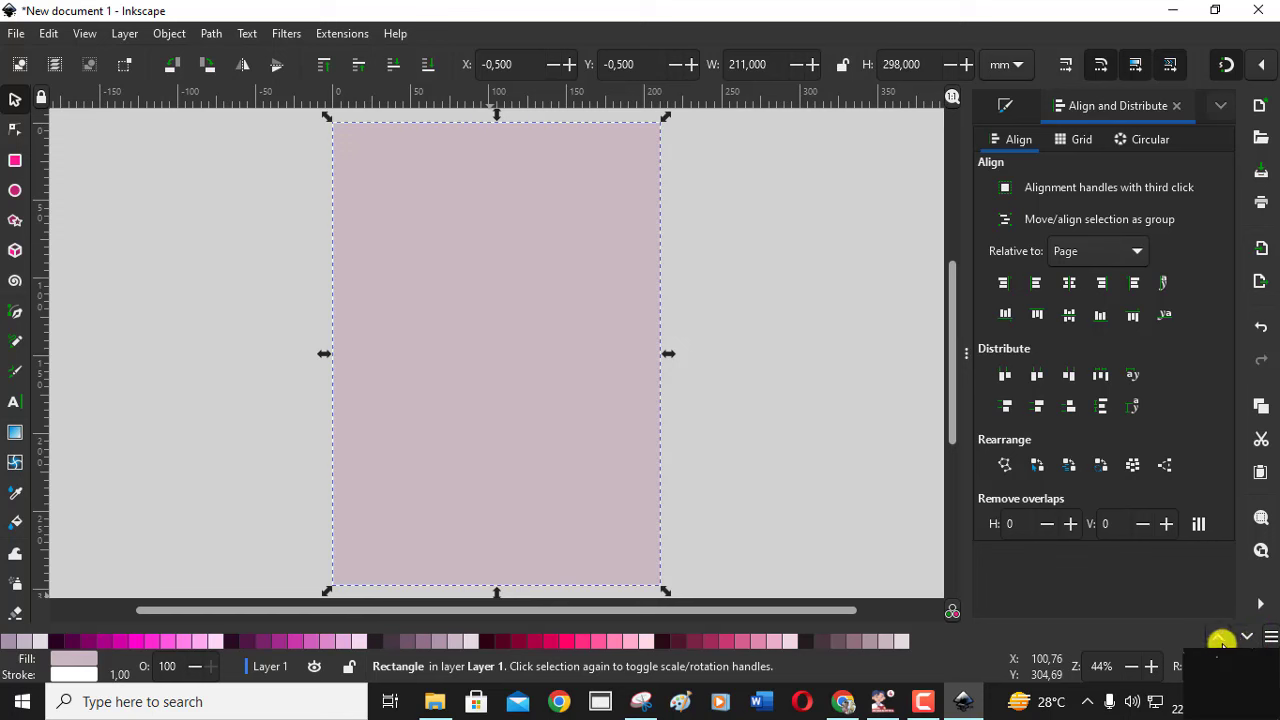
click(1222, 639)
click(1222, 639)
click(1222, 639)
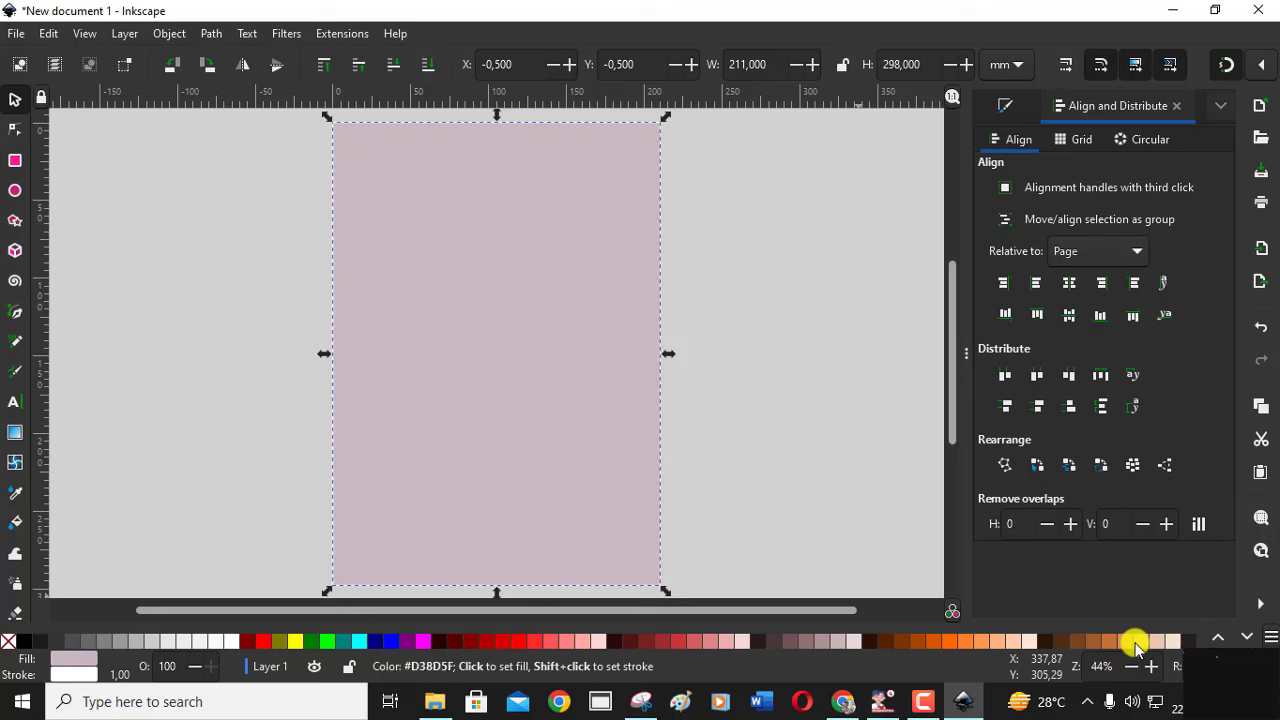
click(1246, 637)
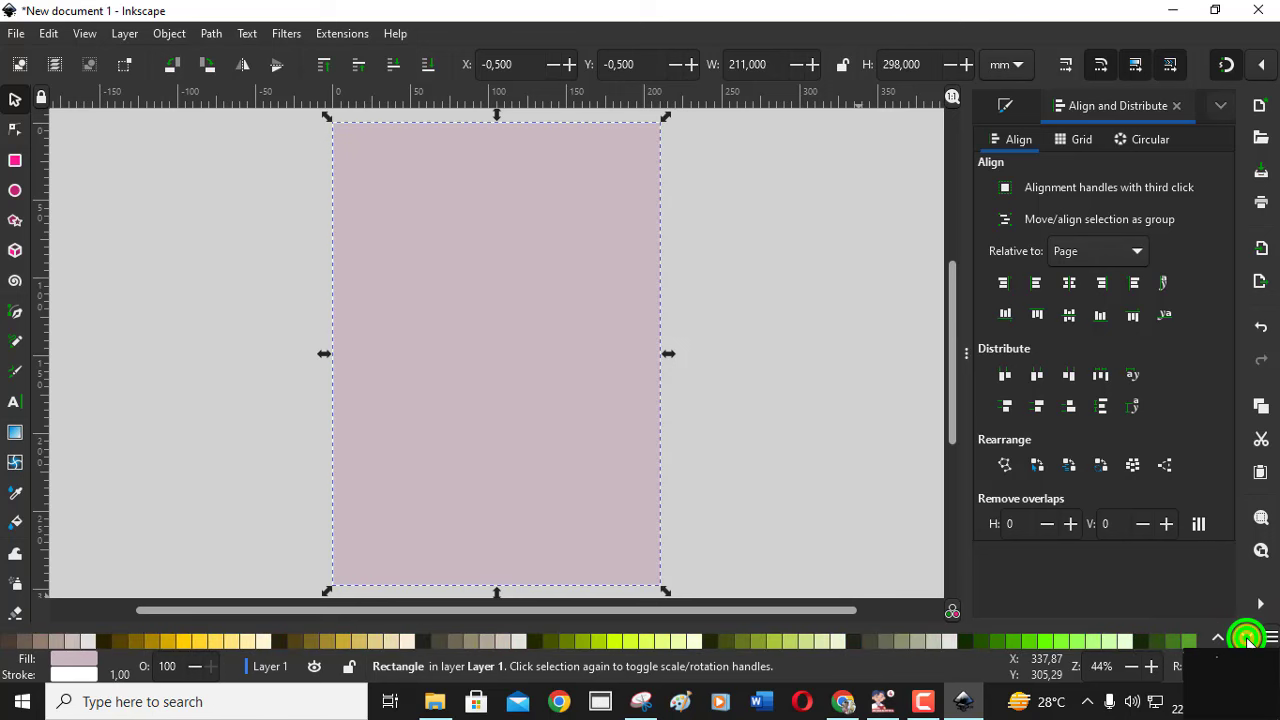
click(1246, 637)
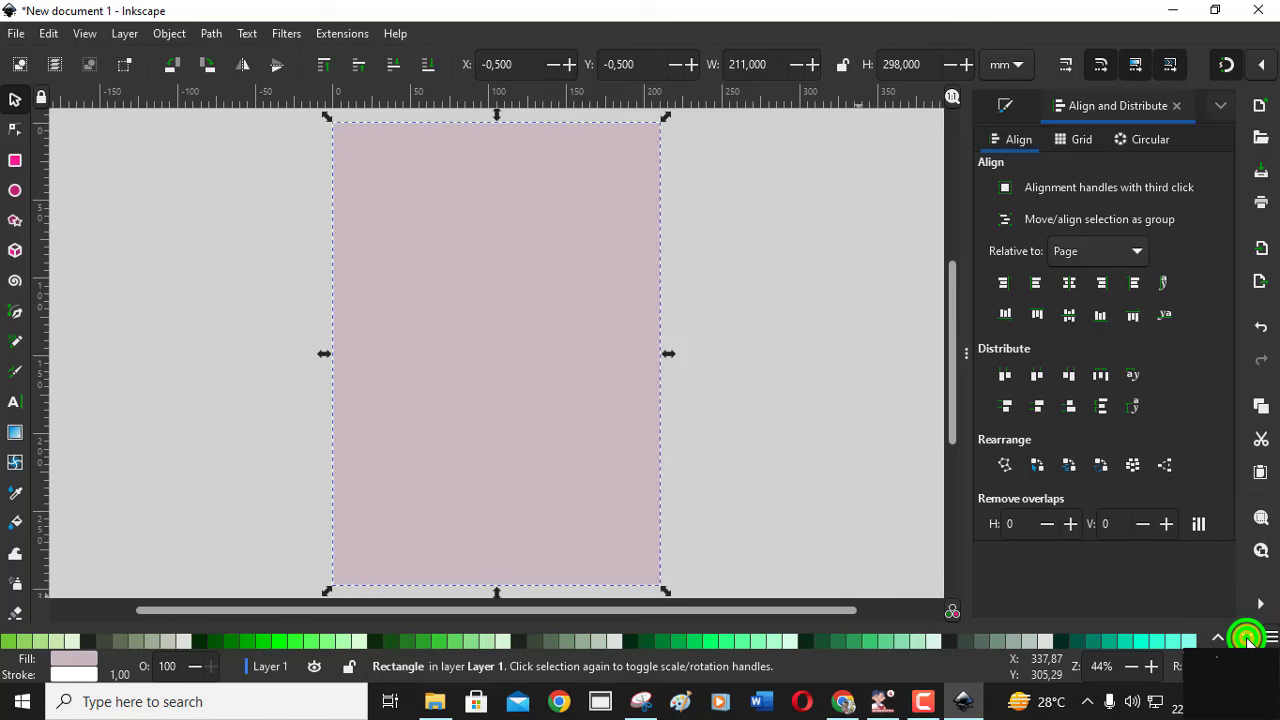
click(1246, 637)
click(1246, 637)
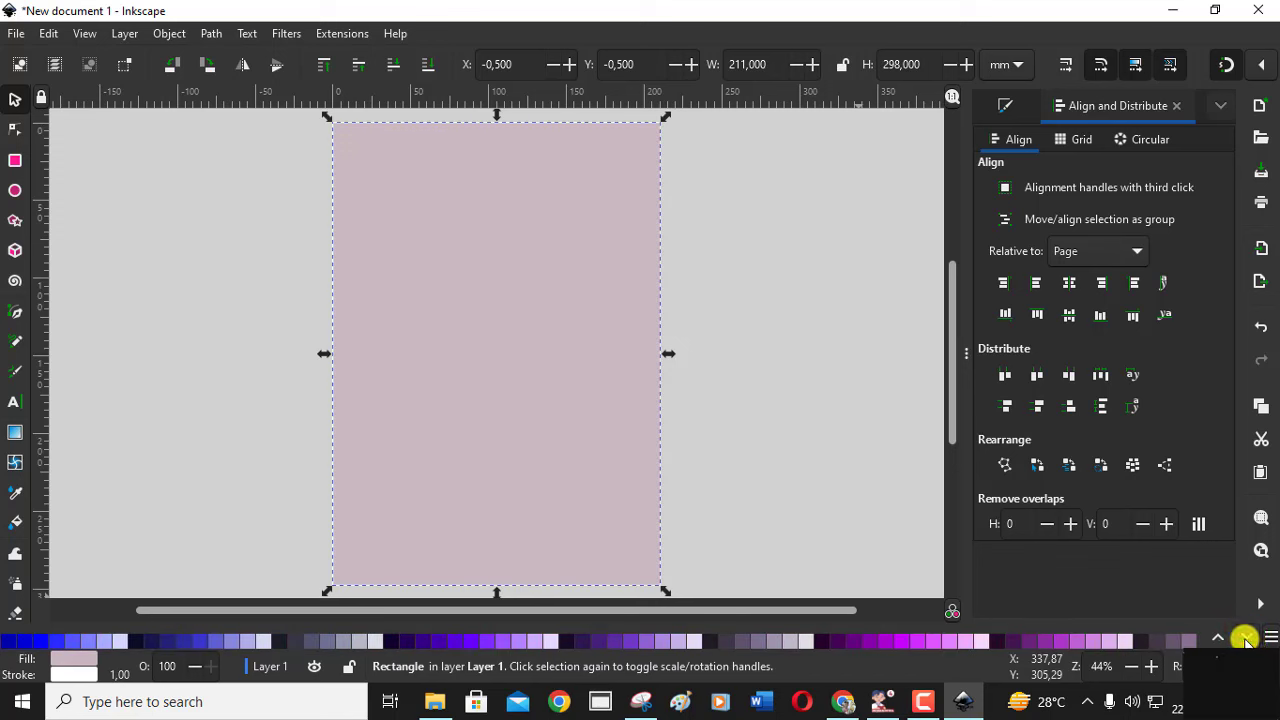
click(1246, 637)
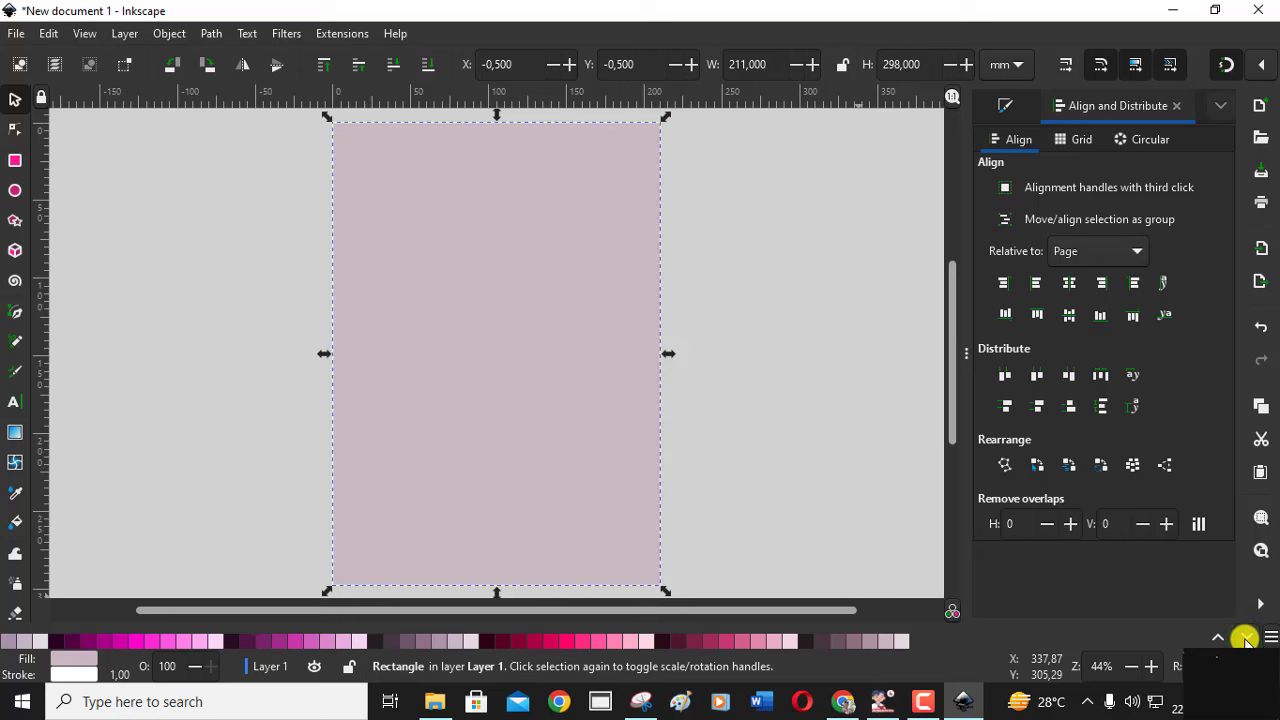
Step: Fill the background rectangle with light pink #FFAACC, then deselect and reselect it to check
click(614, 643)
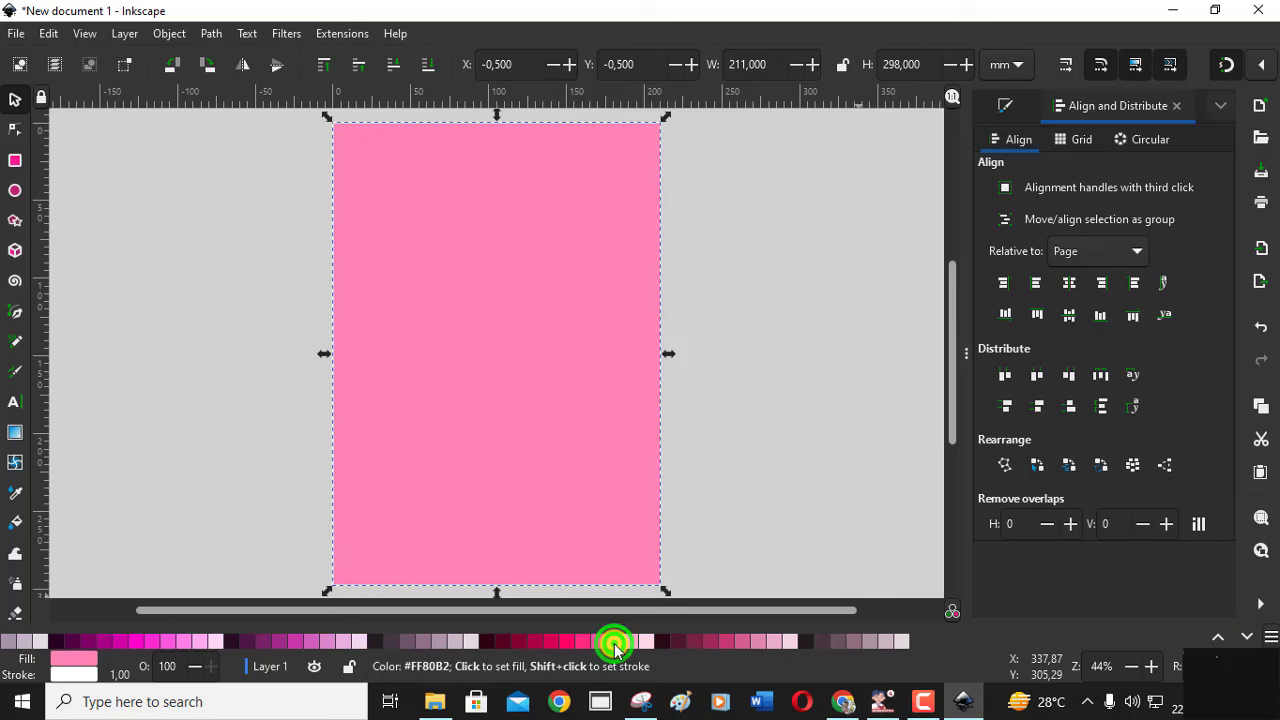
click(631, 641)
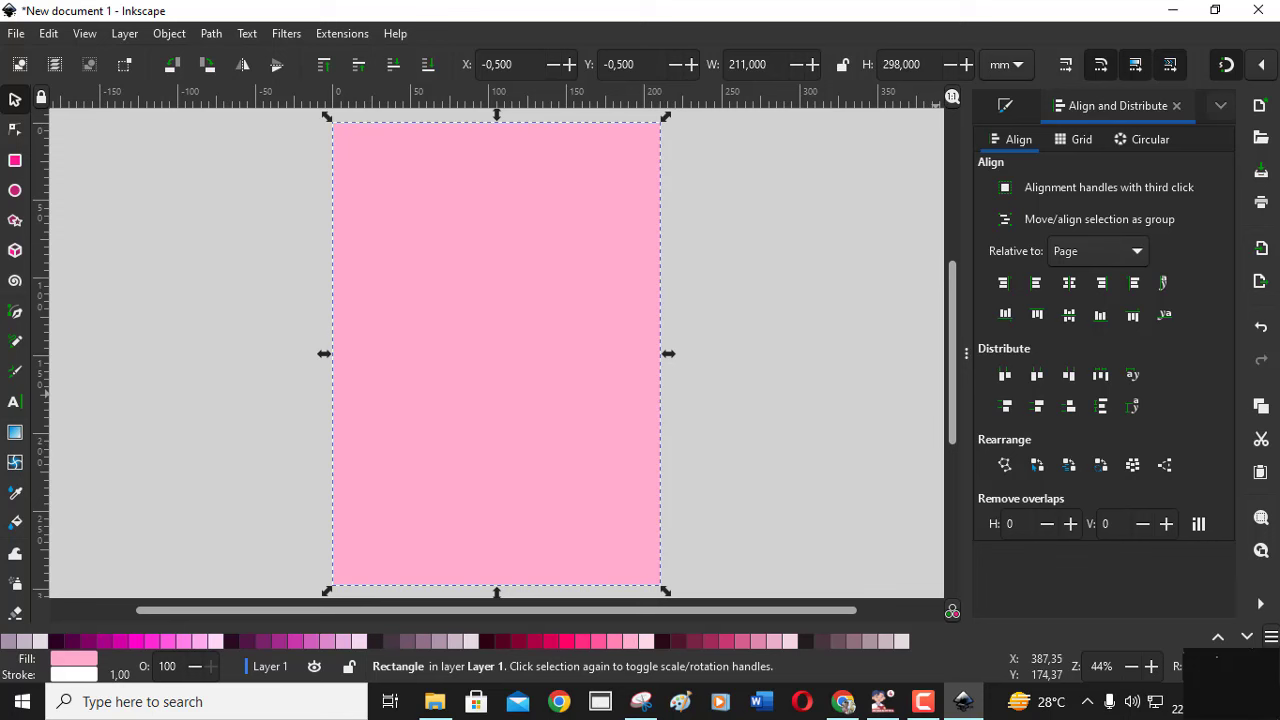
click(1222, 637)
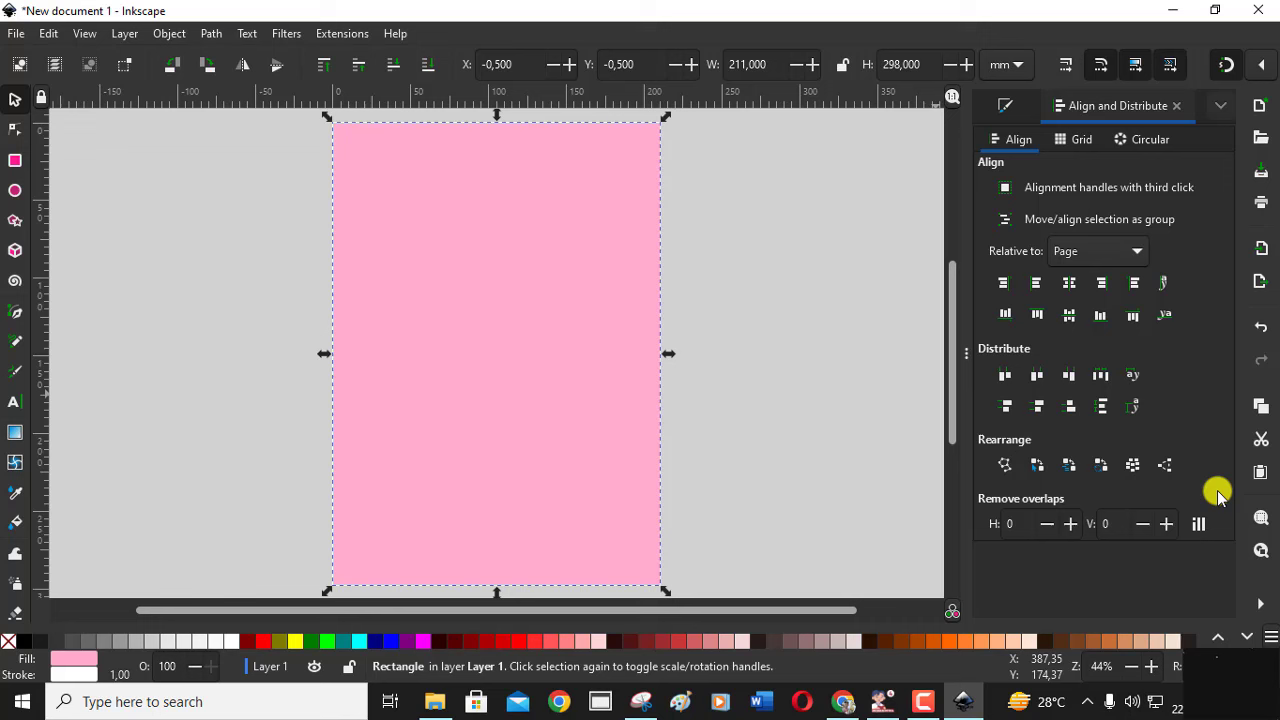
click(926, 700)
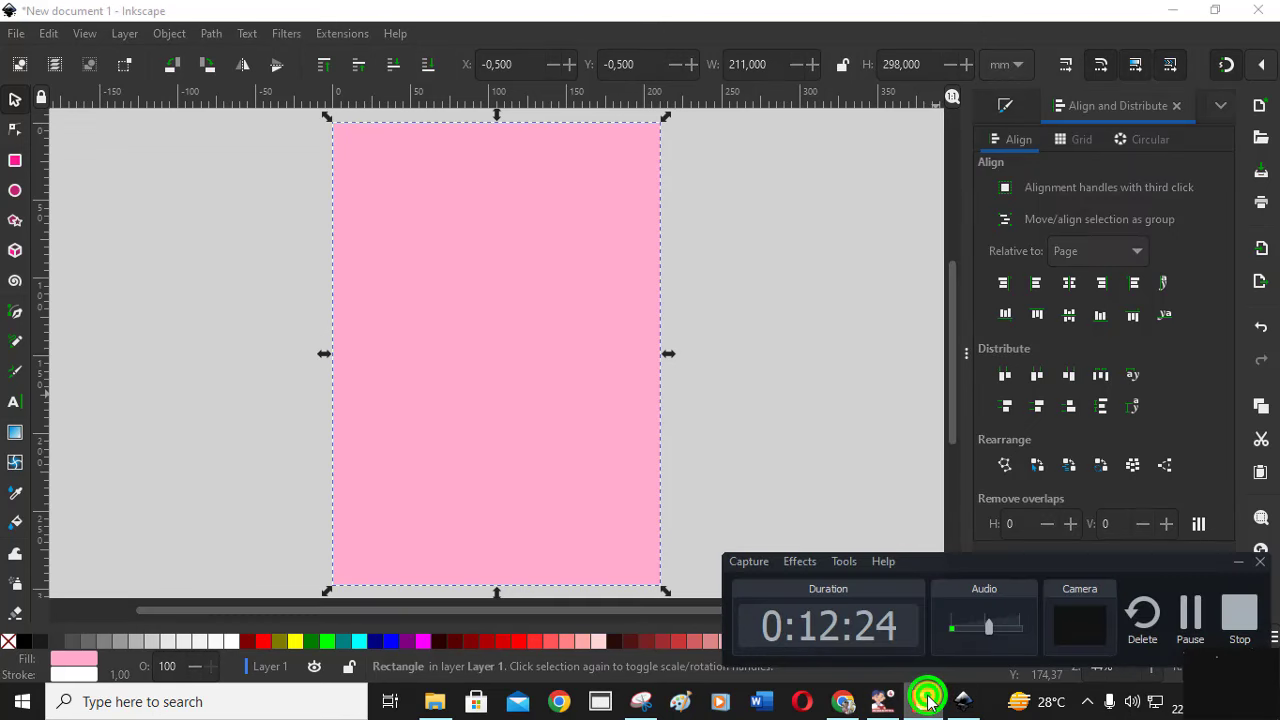
click(928, 700)
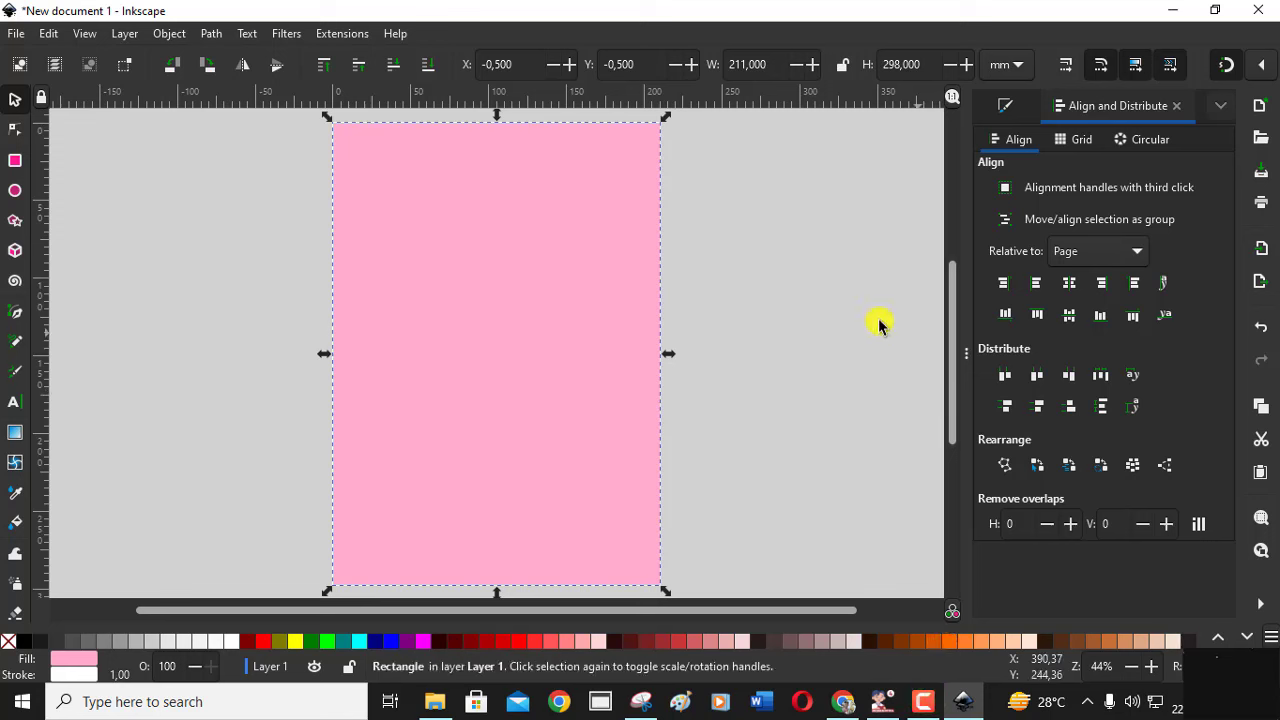
click(822, 307)
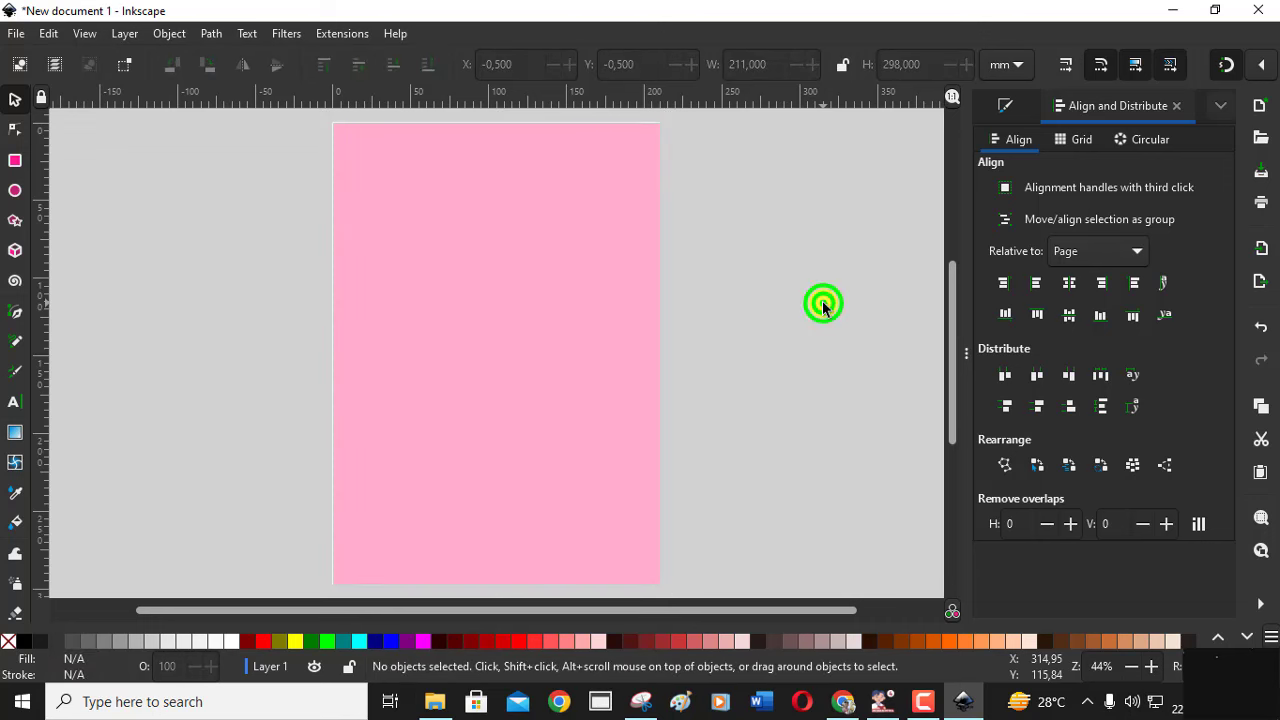
click(538, 186)
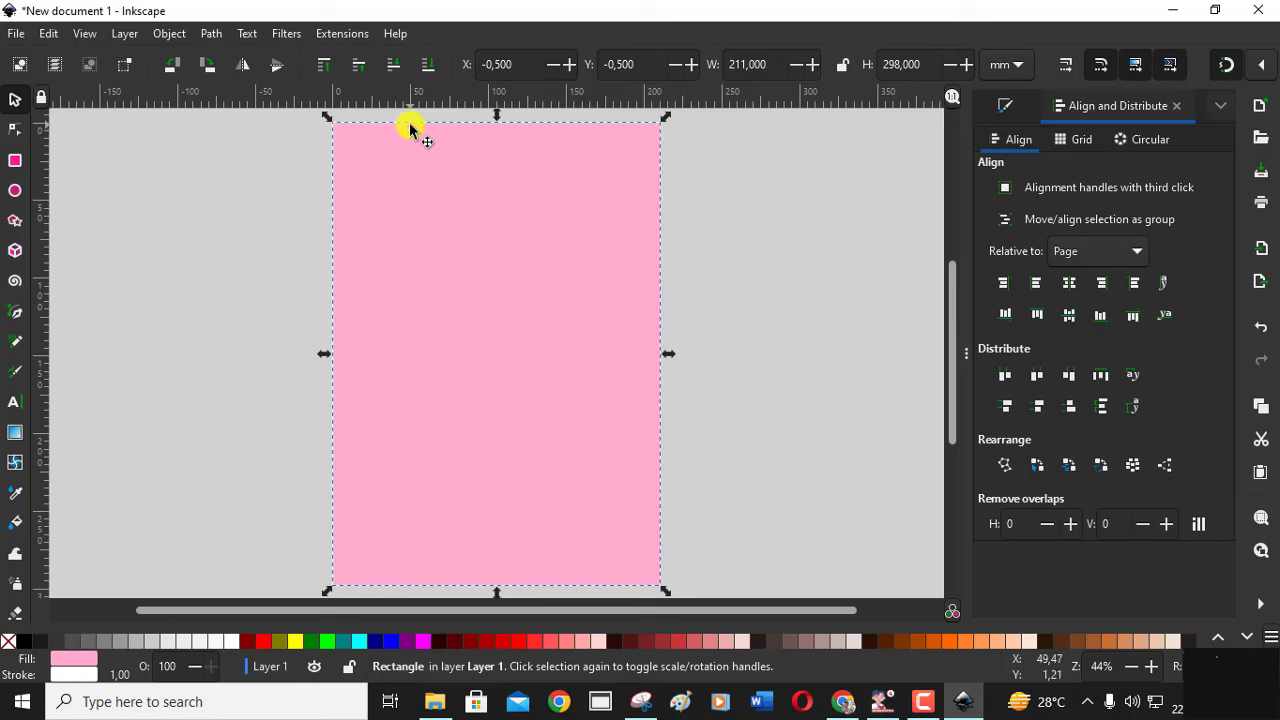
Step: Remove the rectangle's outline by setting its stroke to none, then reselect it
right_click(10, 640)
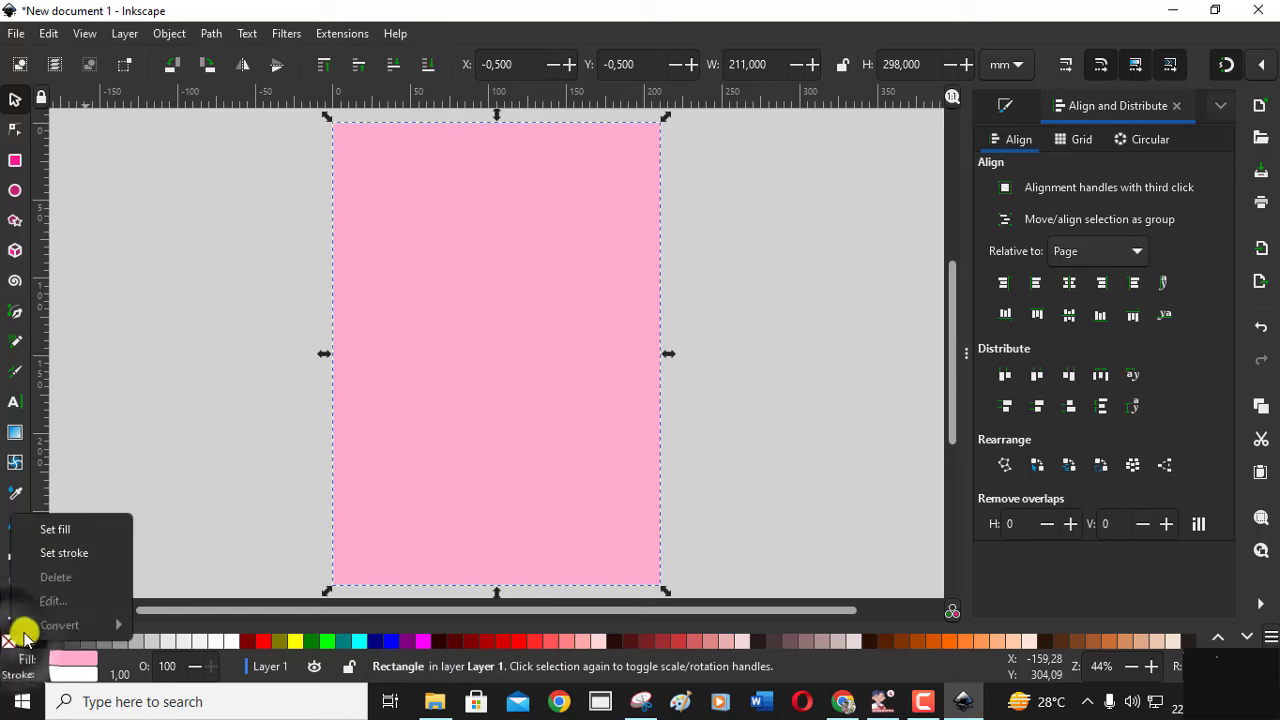
click(77, 551)
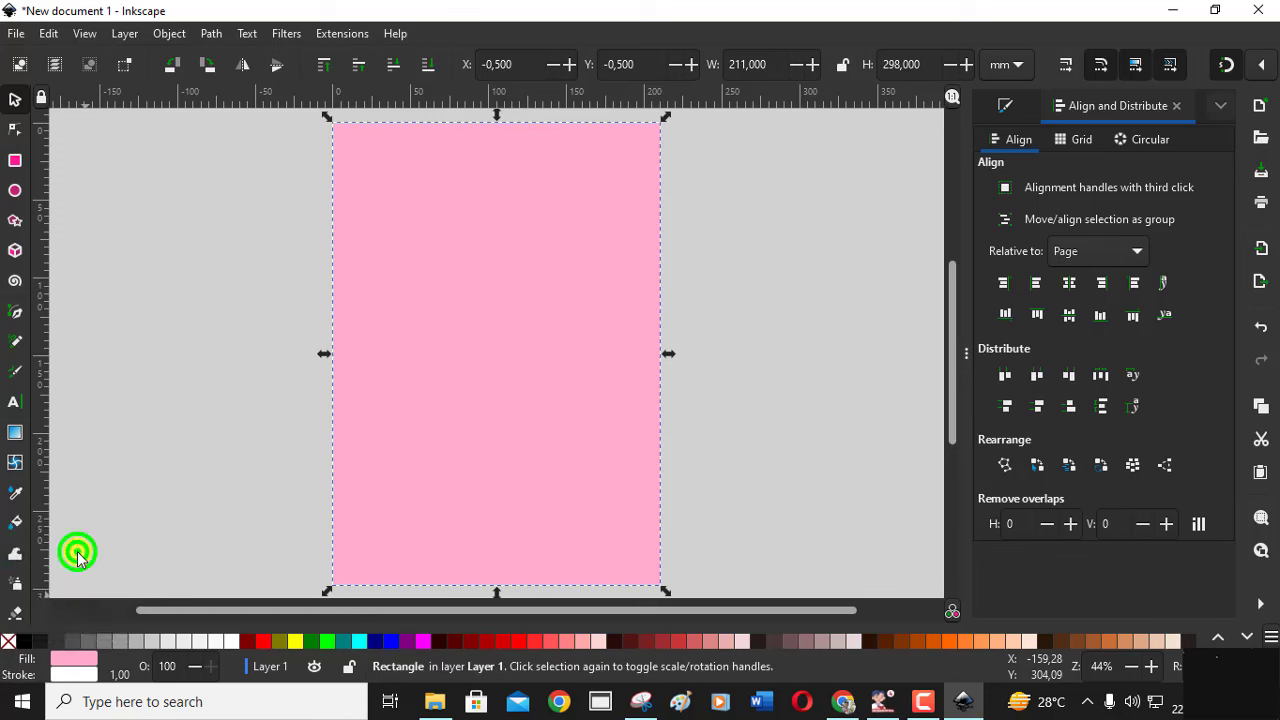
click(176, 431)
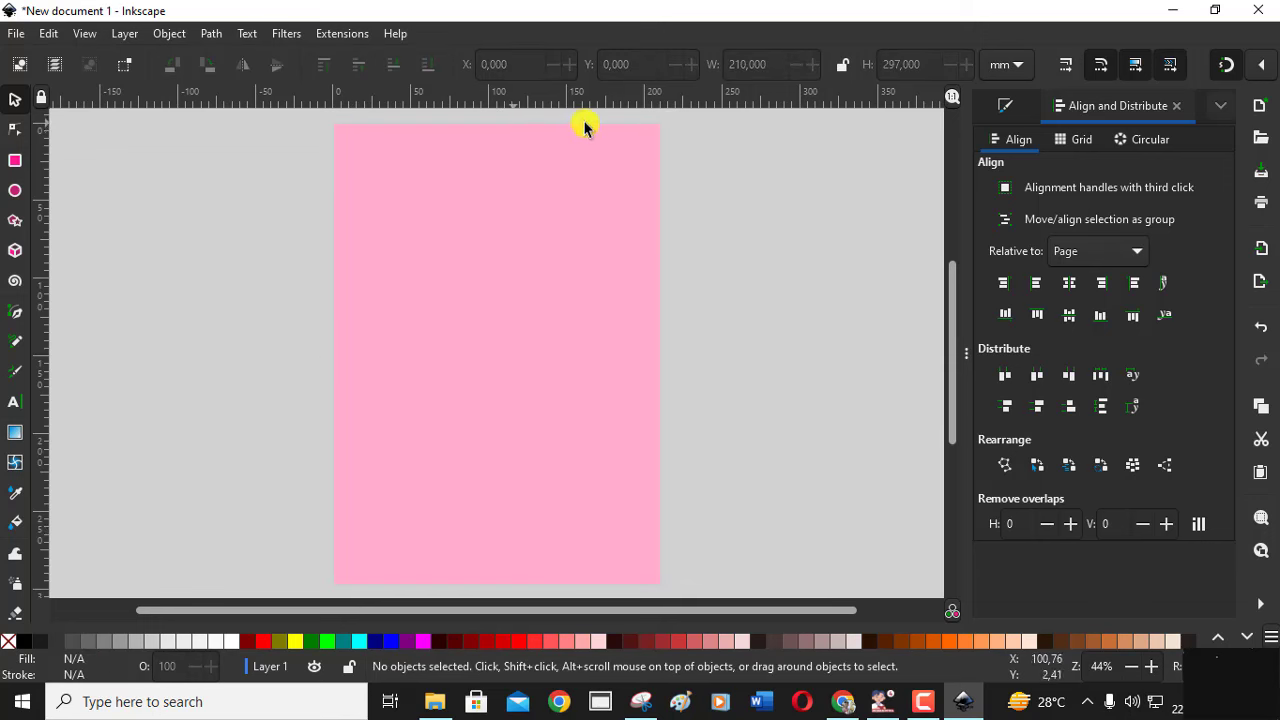
click(512, 274)
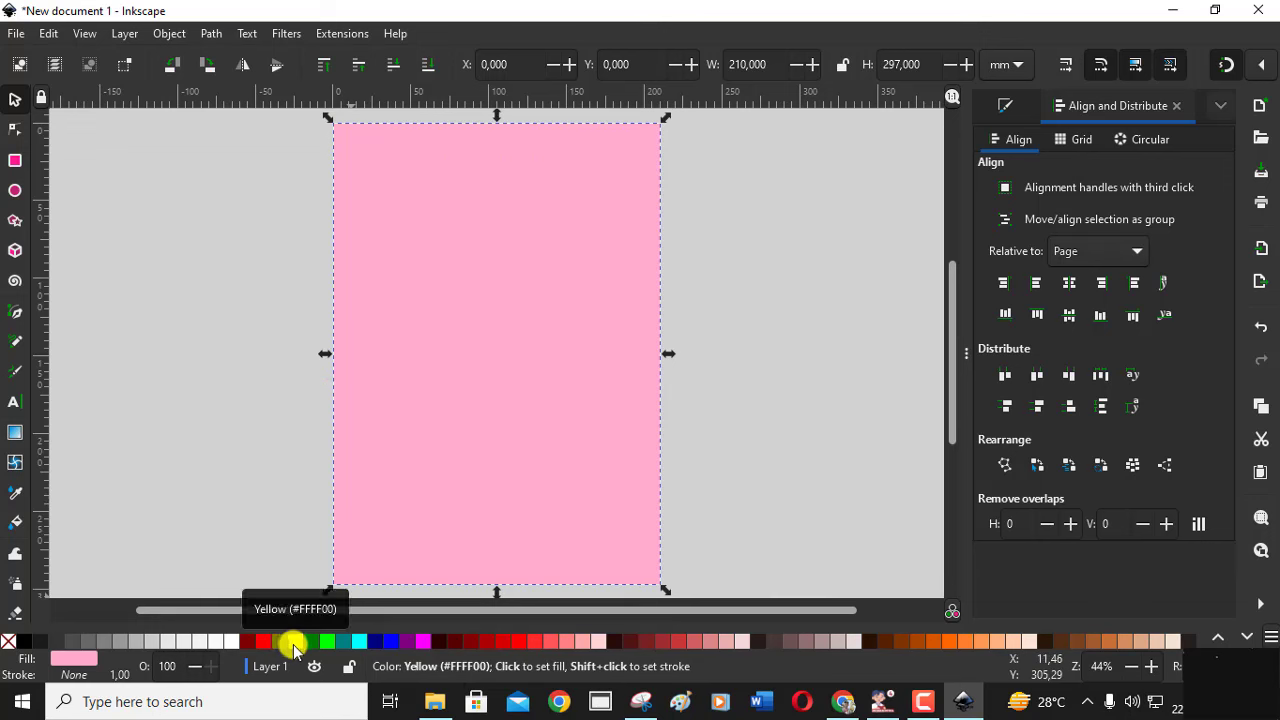
Step: Set the rectangle's stroke to yellow and toggle selection to inspect the border
right_click(293, 644)
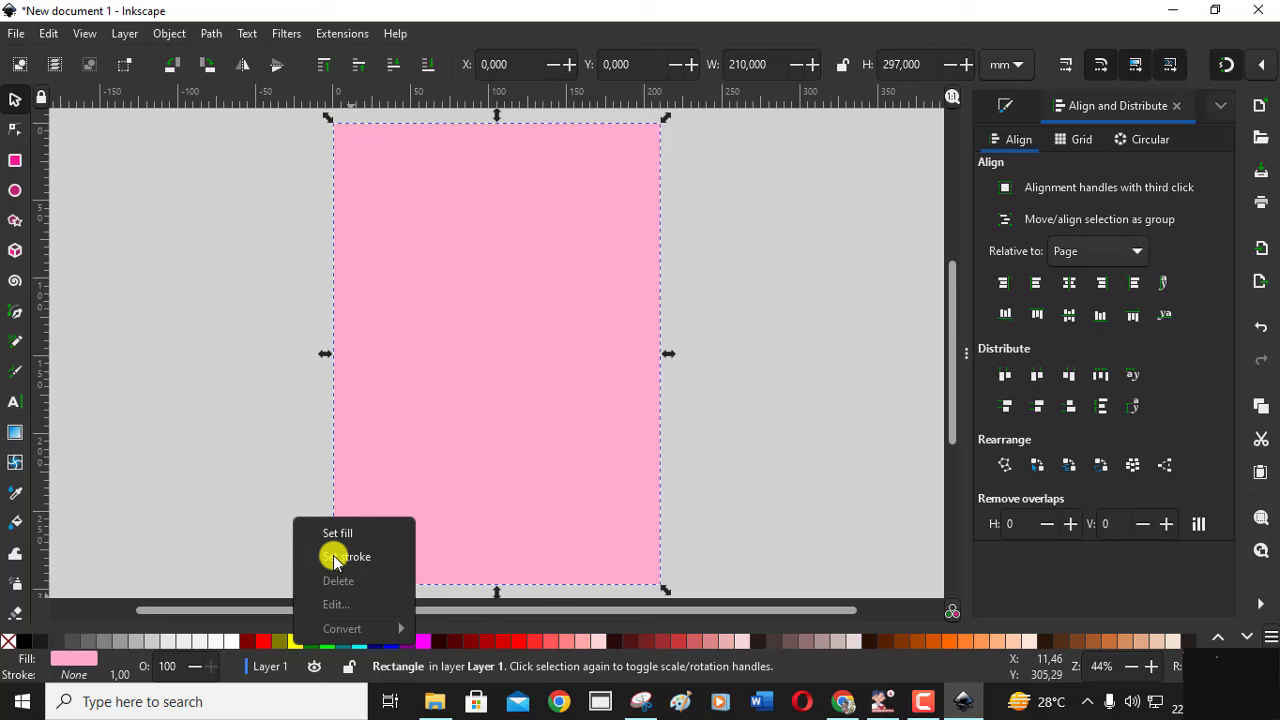
click(334, 557)
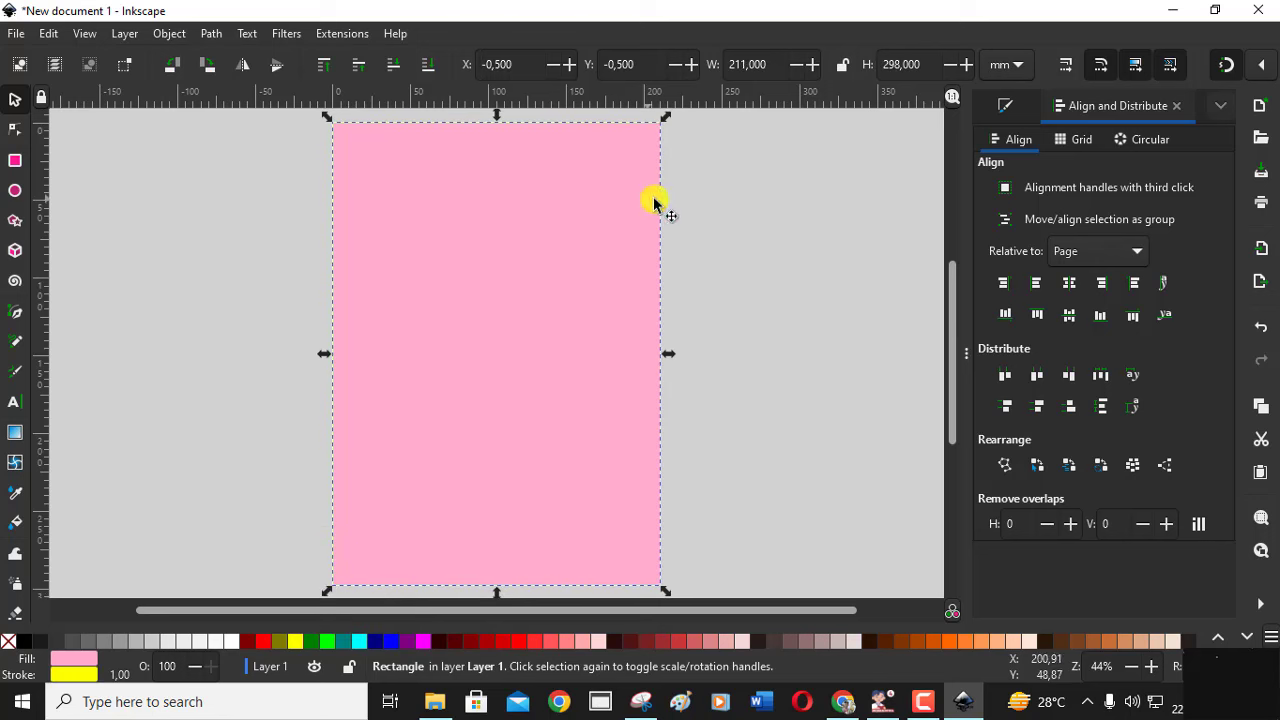
click(699, 201)
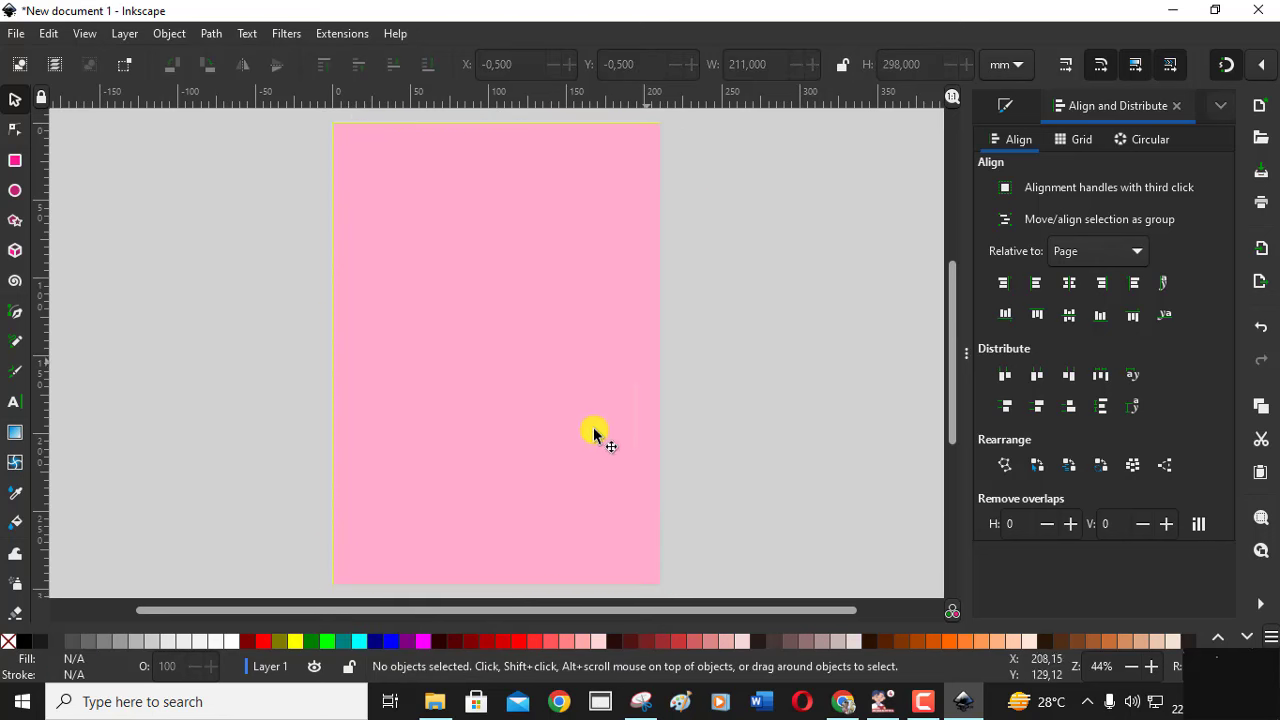
click(560, 275)
click(255, 280)
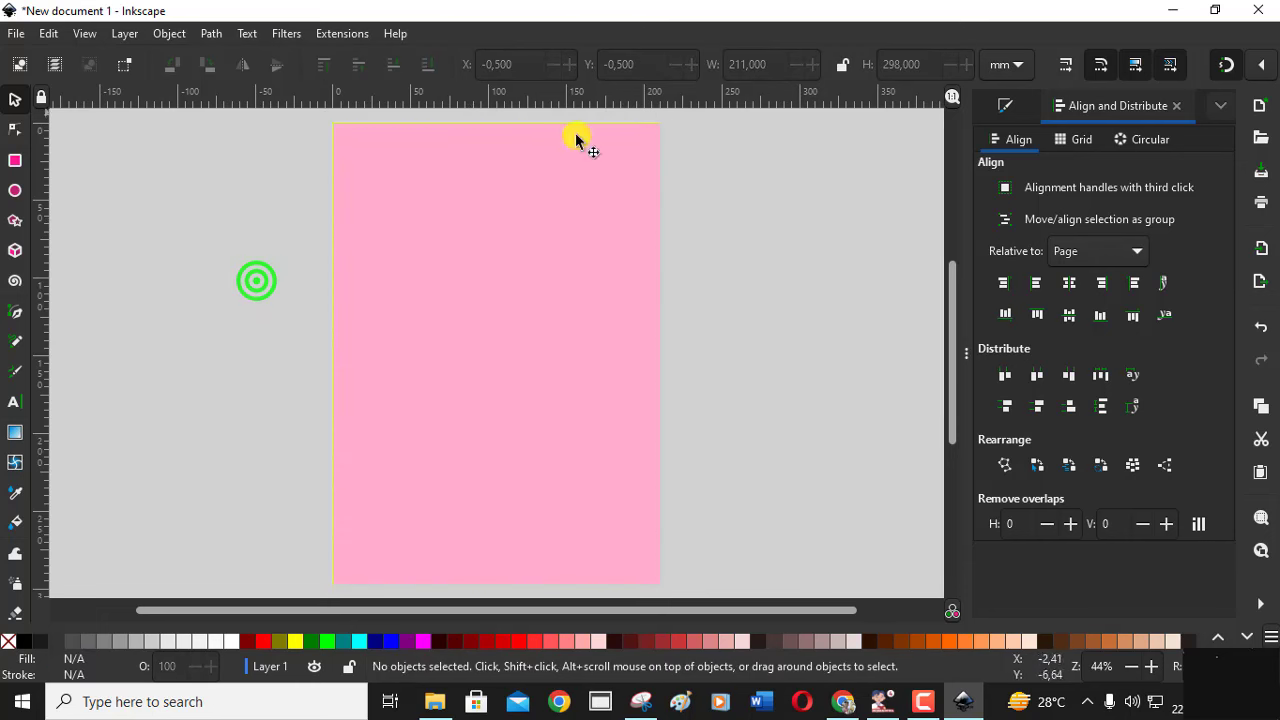
click(376, 313)
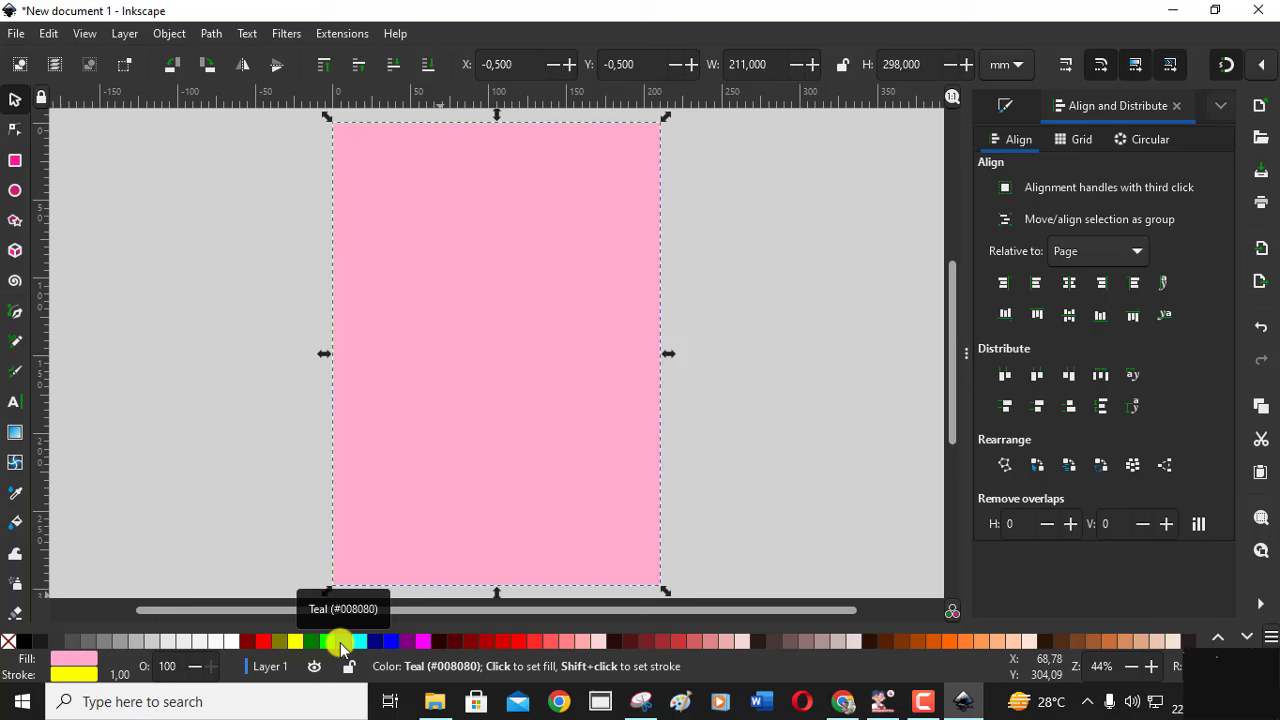
Step: Select the pink page rectangle and open the Fill and Stroke dialog
click(920, 703)
click(920, 706)
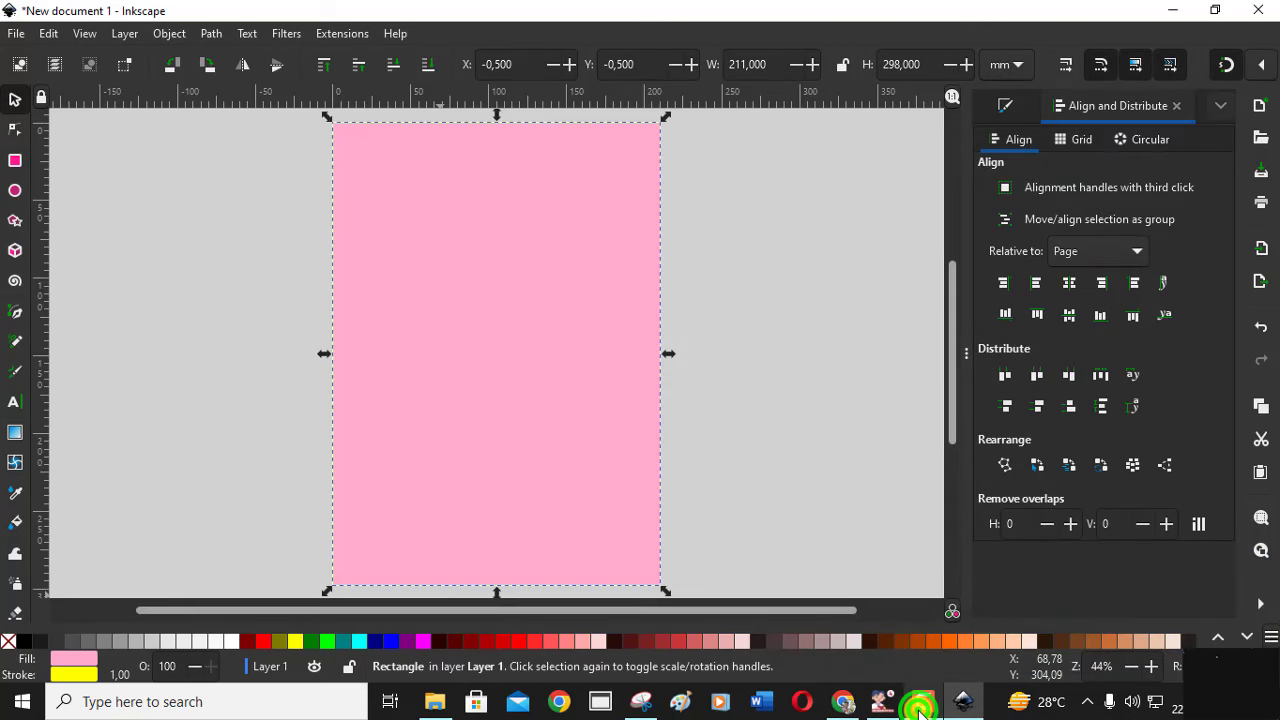
click(817, 434)
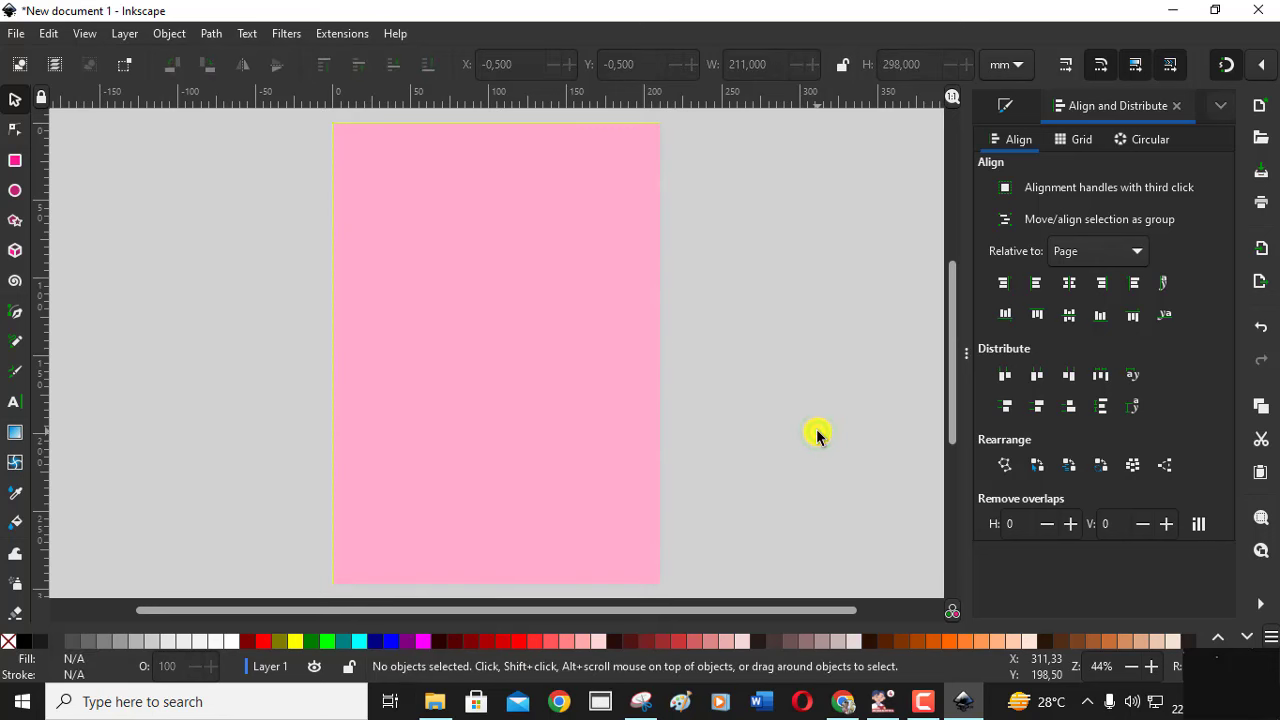
click(506, 336)
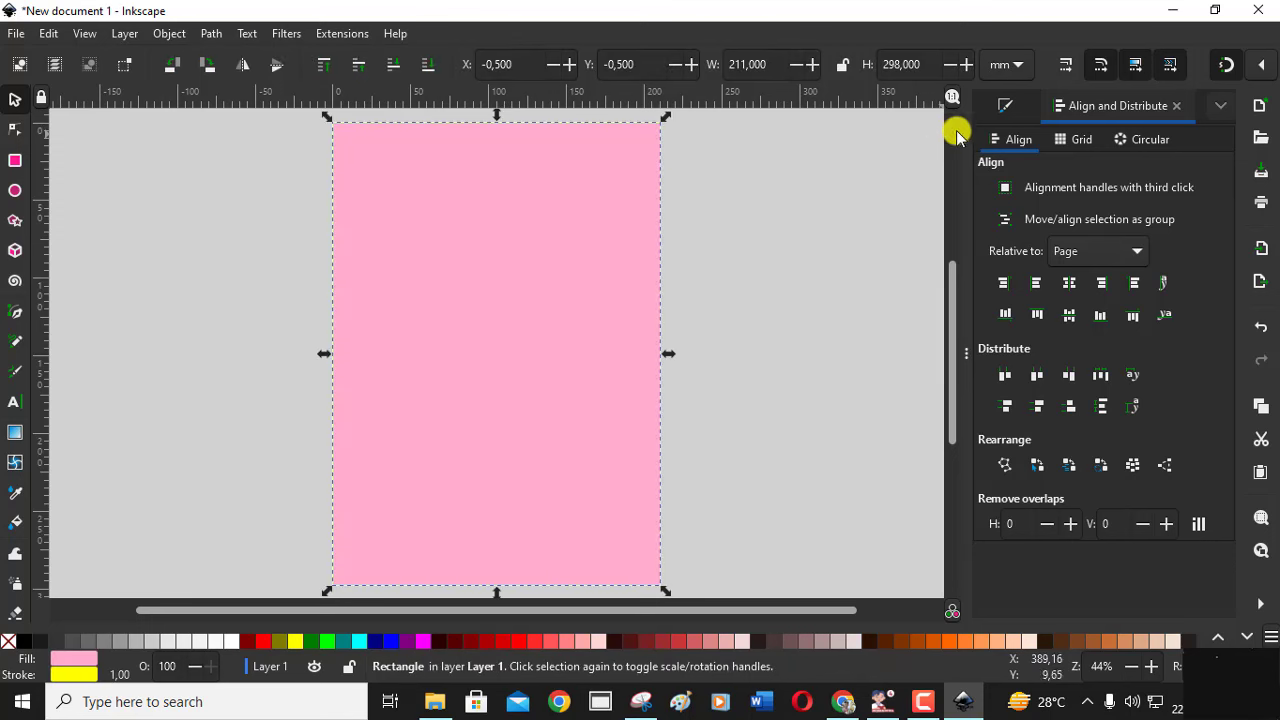
click(1008, 103)
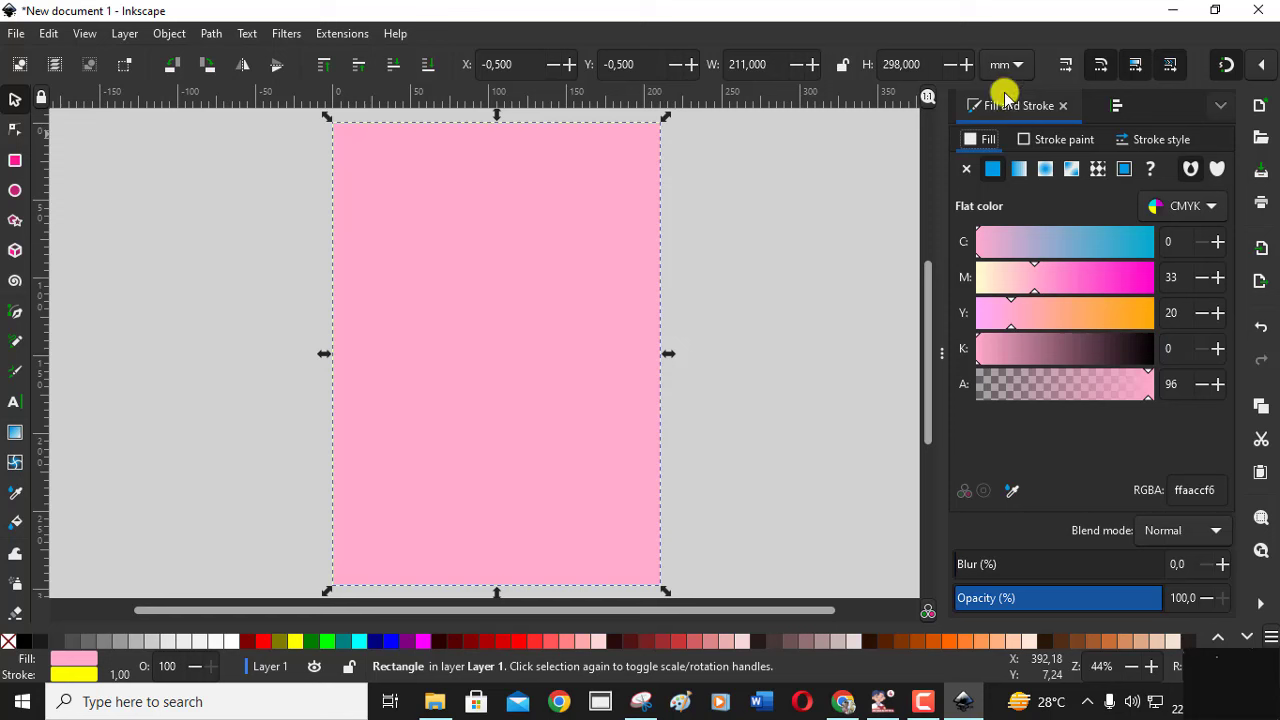
Step: Review the rectangle's fill and yellow stroke paint, ending on the Stroke style settings
click(178, 34)
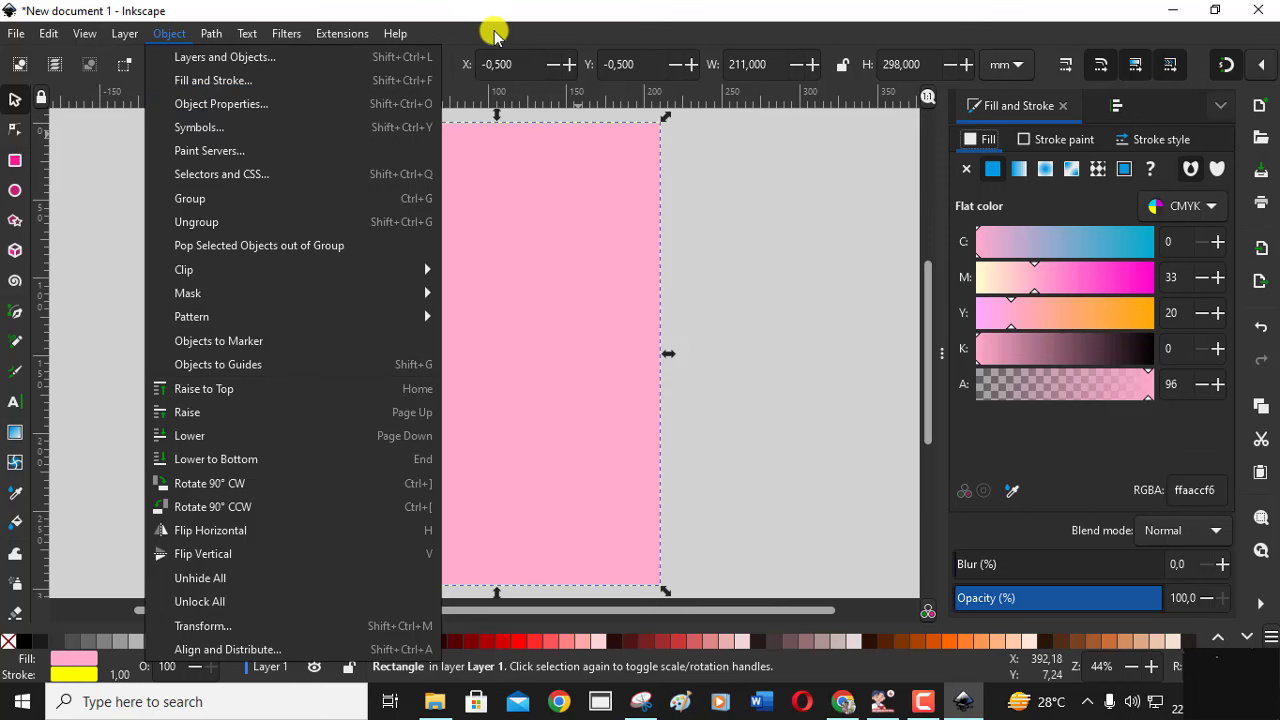
click(494, 33)
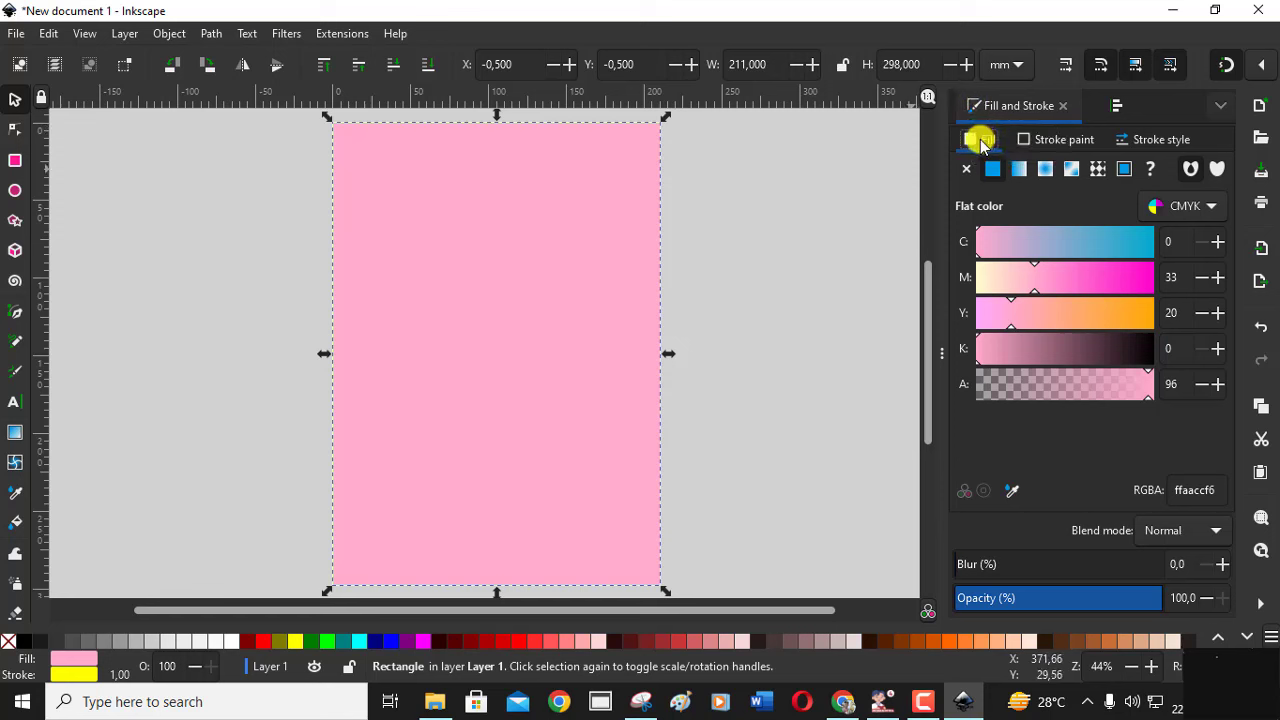
click(980, 139)
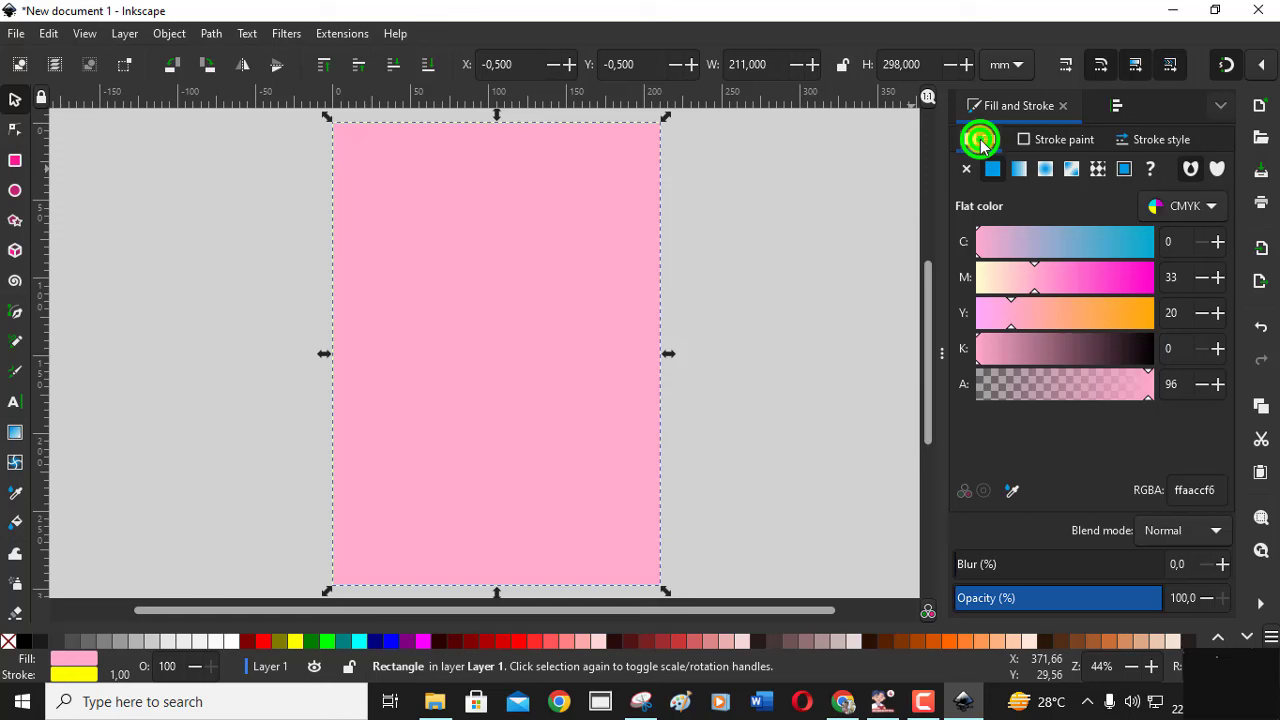
click(1063, 142)
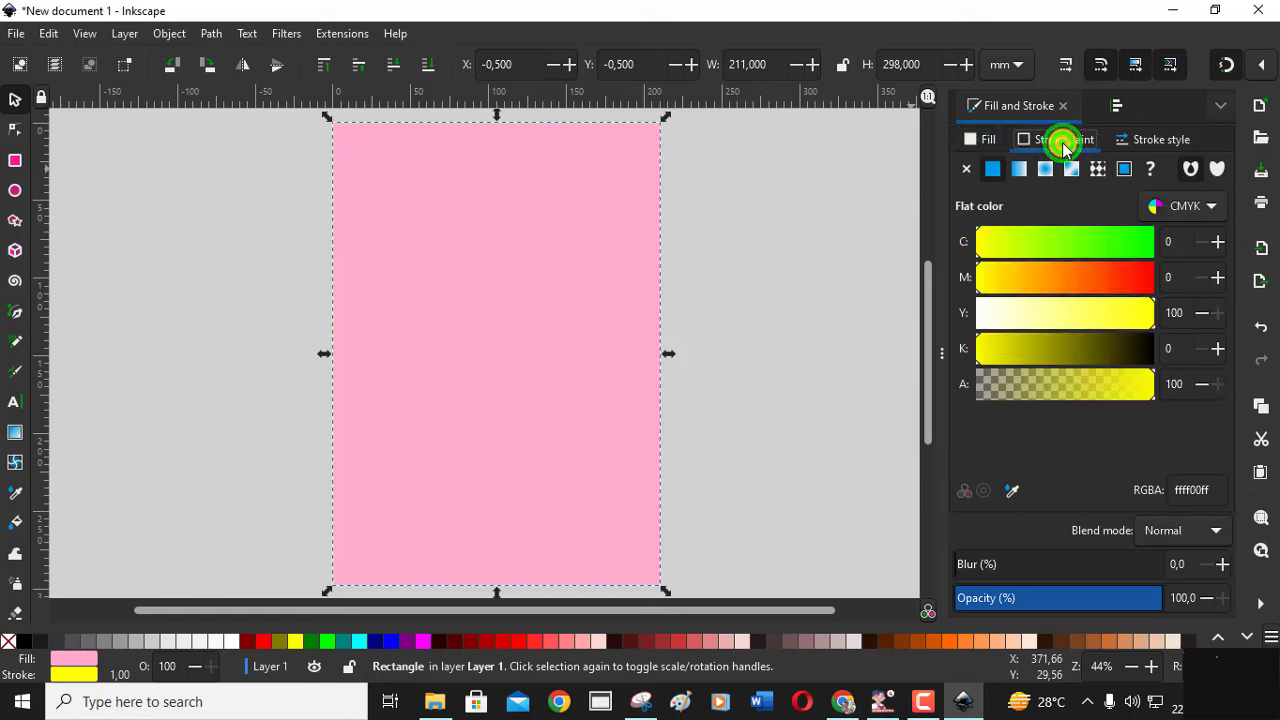
click(1152, 146)
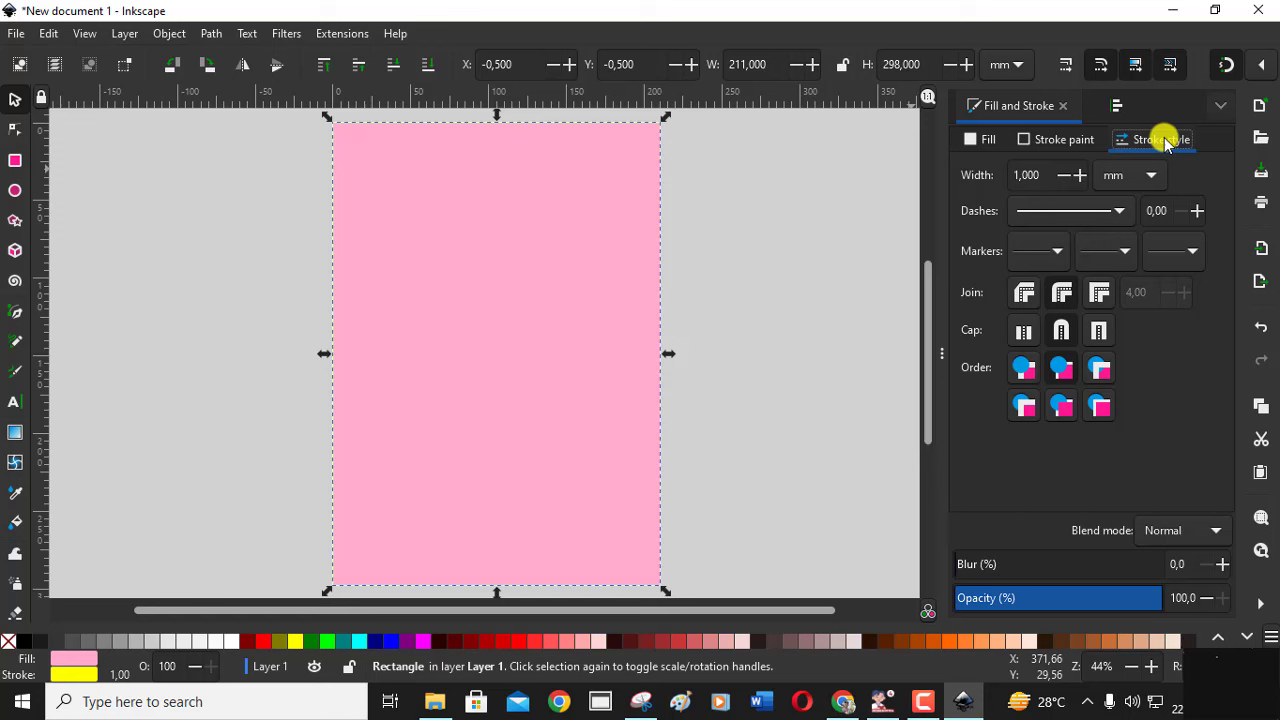
Step: Raise the yellow border's stroke width in several increments, then deselect to check it
click(1079, 175)
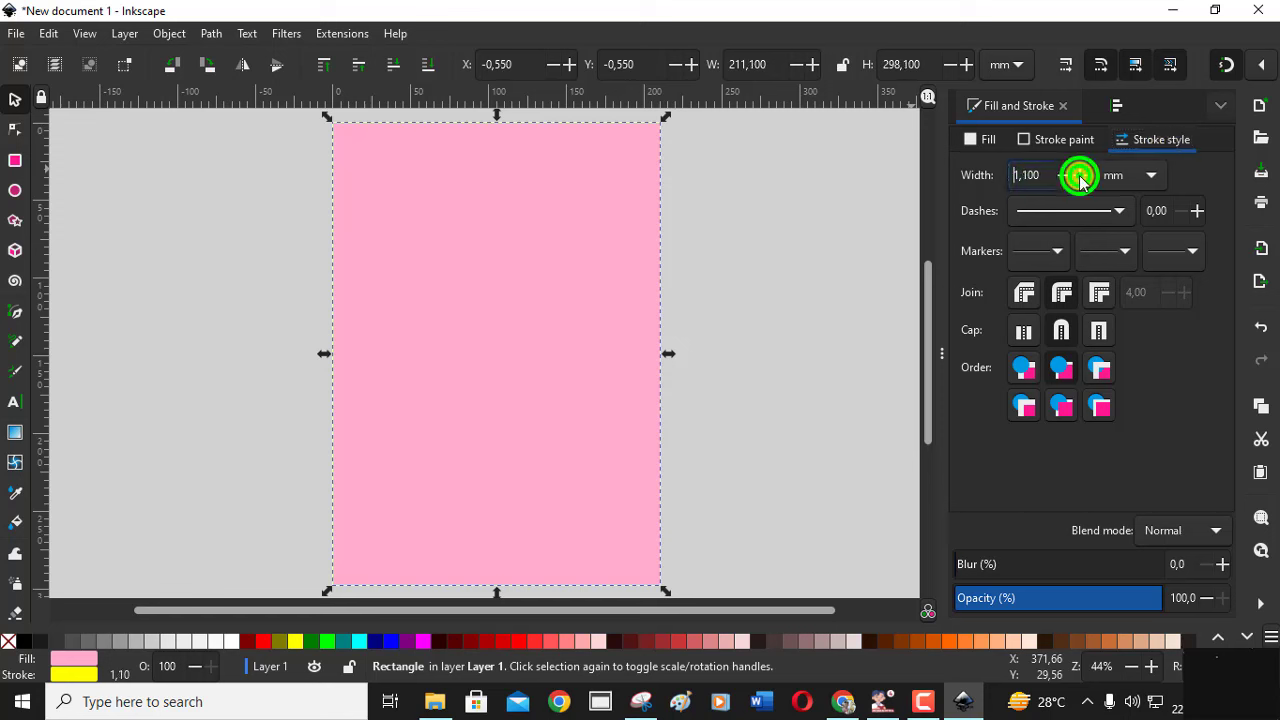
click(1079, 175)
click(1079, 175)
click(1079, 175)
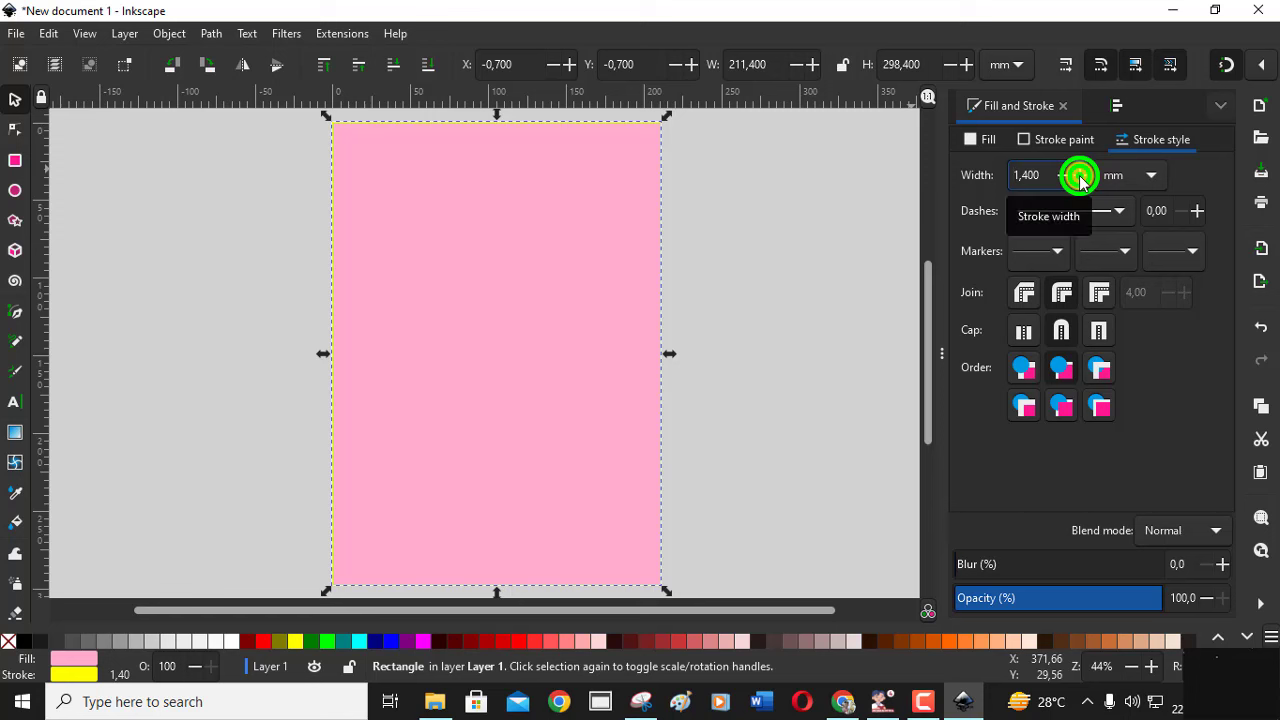
click(1079, 175)
click(1079, 175)
click(1079, 175)
click(1079, 175)
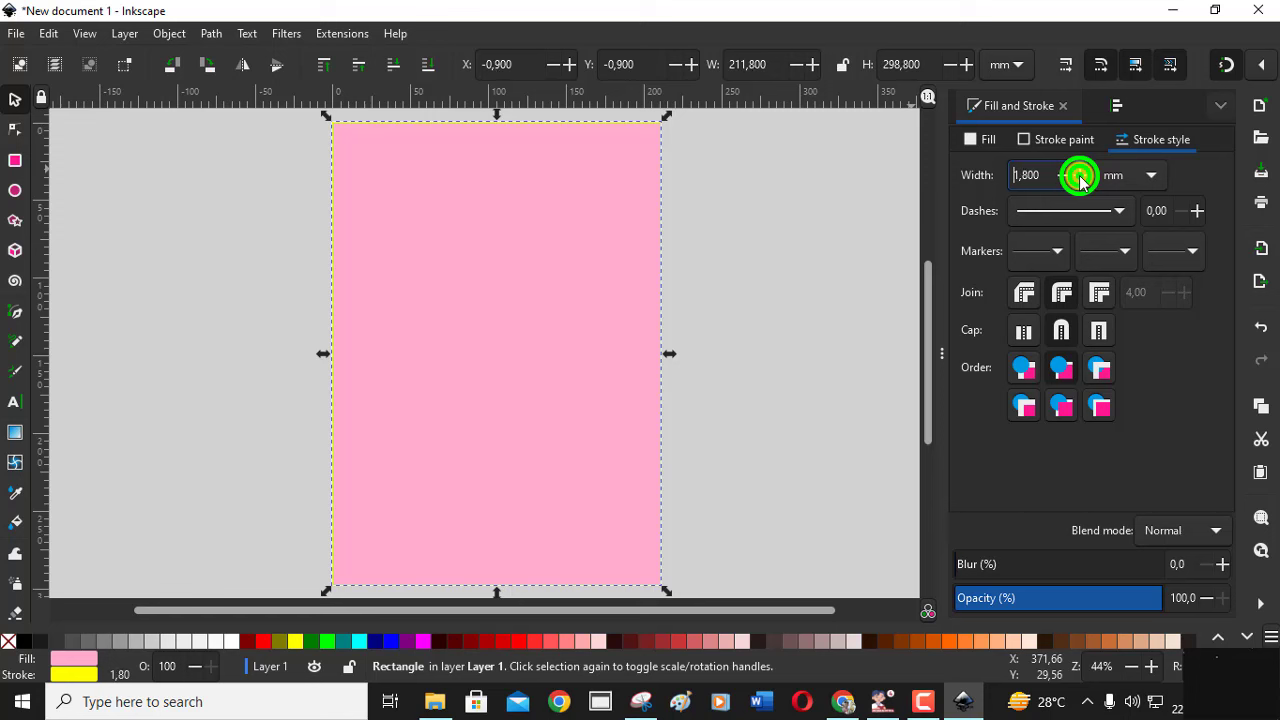
click(1079, 175)
click(1079, 175)
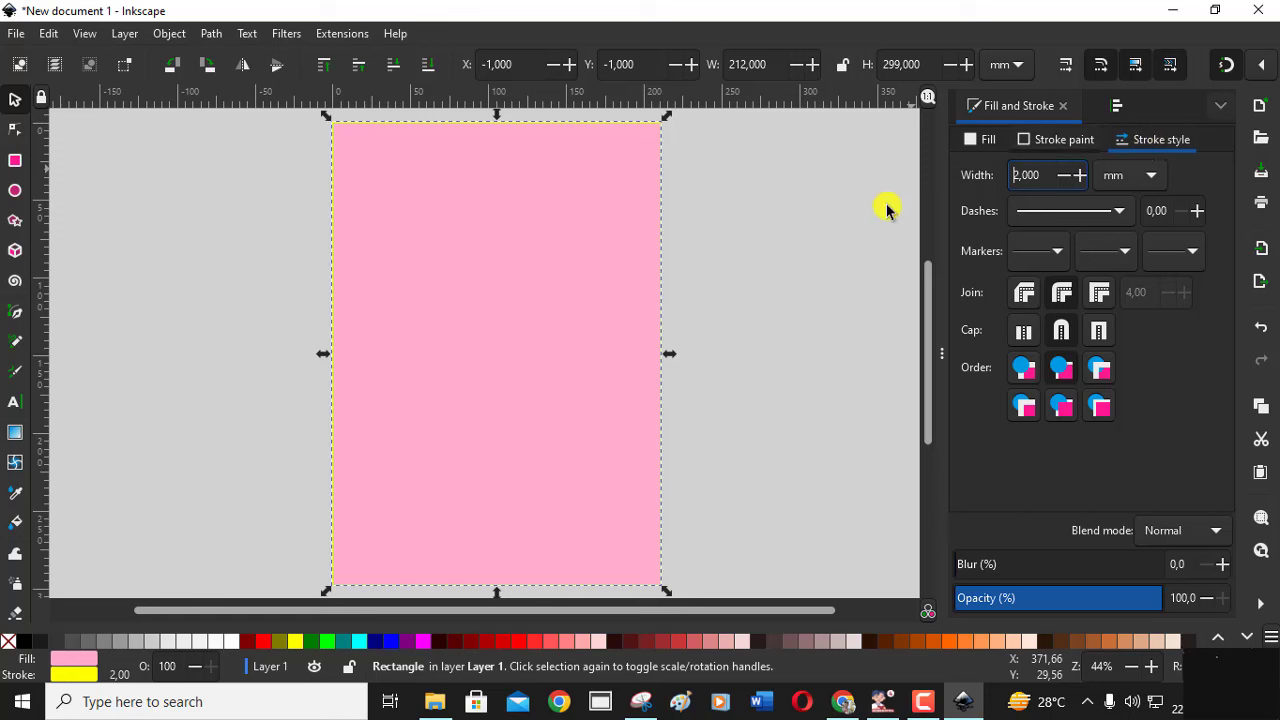
click(774, 228)
Step: Reselect the rectangle and increase the stroke width to 5 mm, confirming with Enter
click(542, 252)
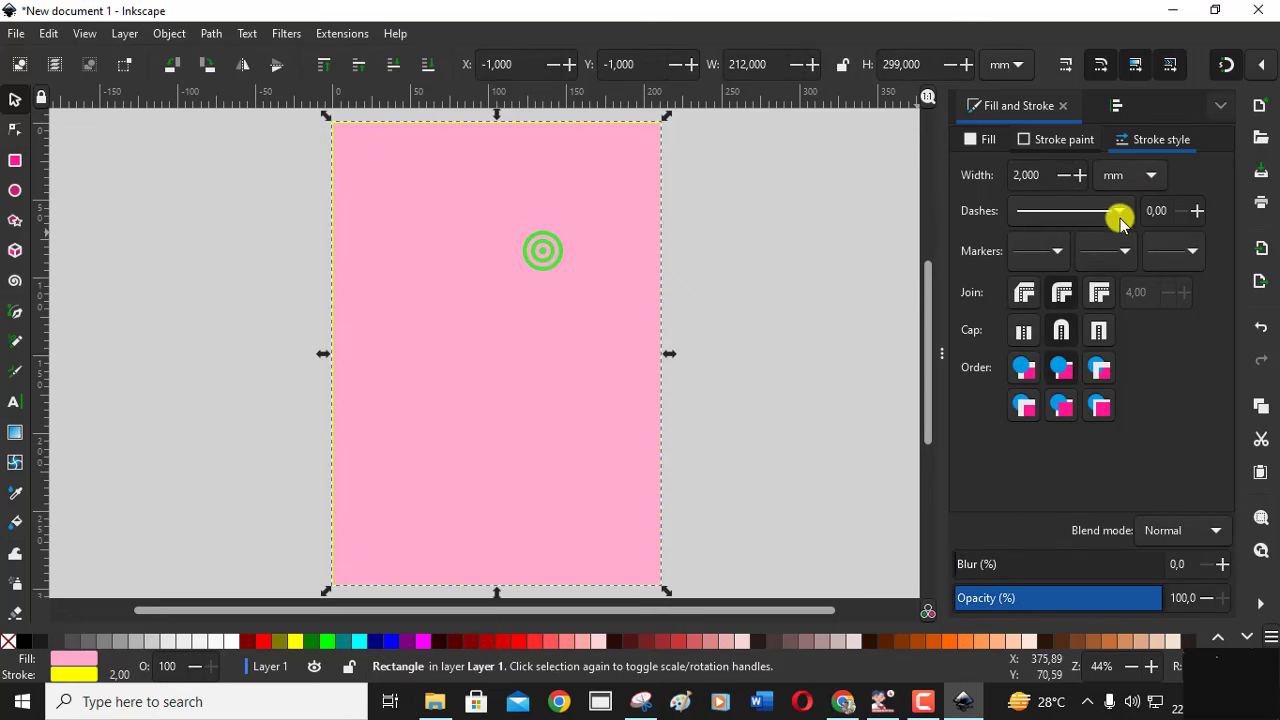
click(1084, 176)
click(1084, 176)
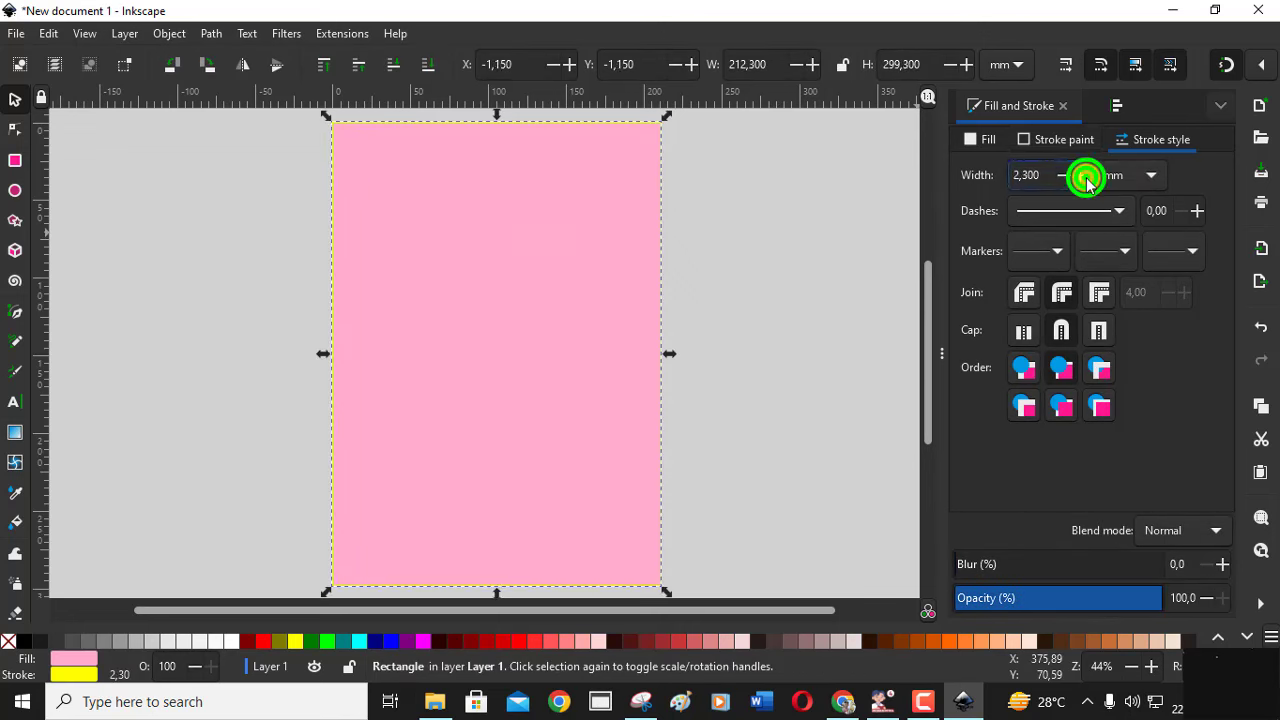
click(1085, 176)
click(1085, 176)
click(1085, 176)
click(1085, 176)
click(1085, 176)
double_click(1086, 176)
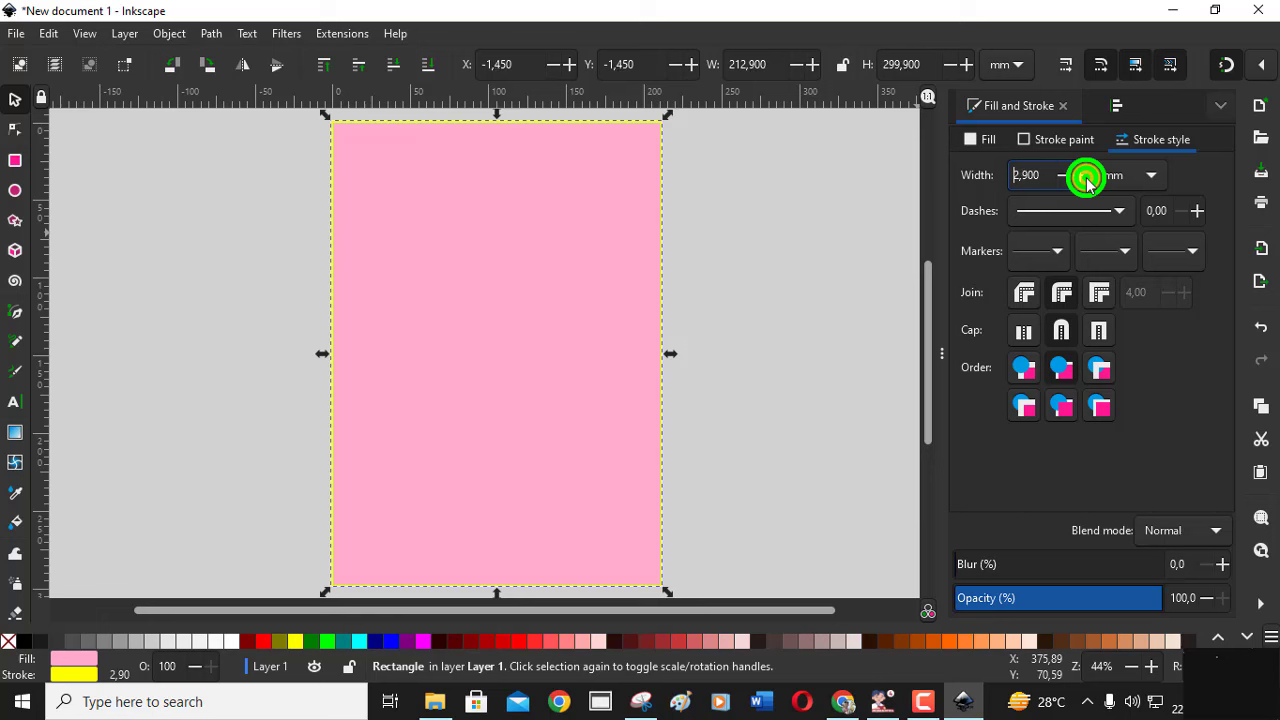
double_click(1086, 176)
double_click(1086, 176)
click(1086, 176)
double_click(1086, 176)
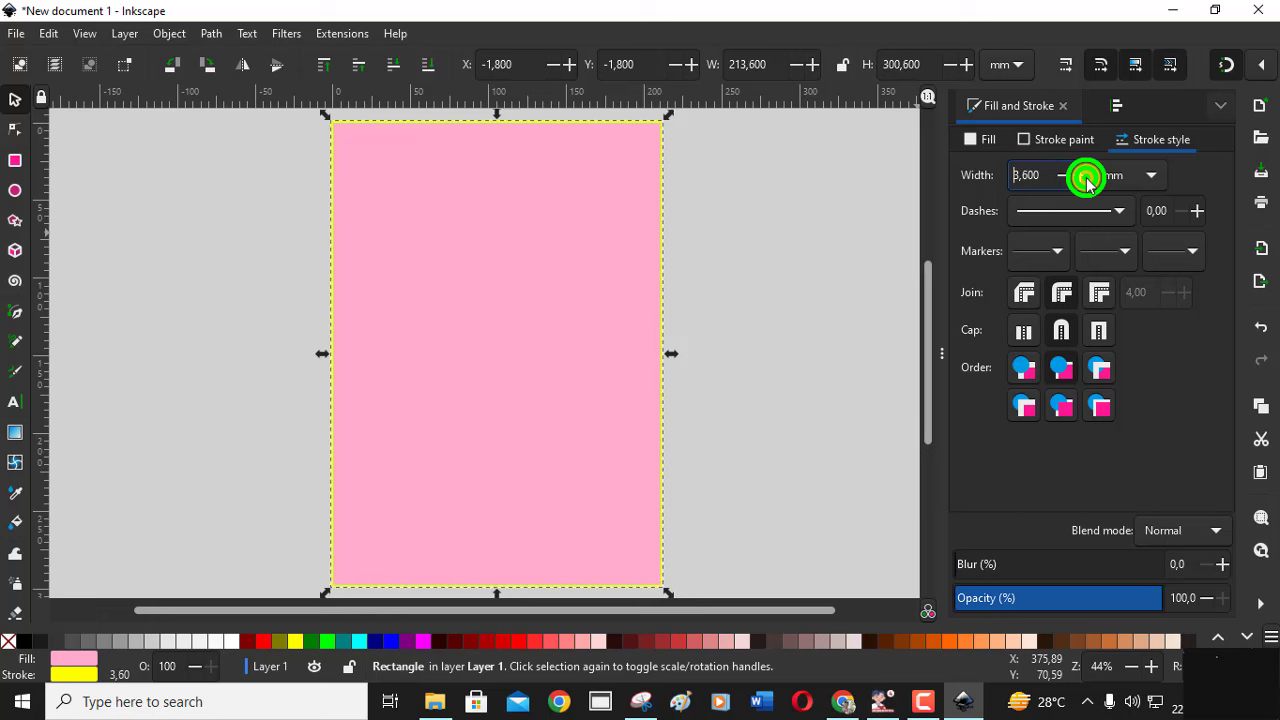
double_click(1086, 176)
double_click(1086, 176)
click(1086, 176)
double_click(1086, 176)
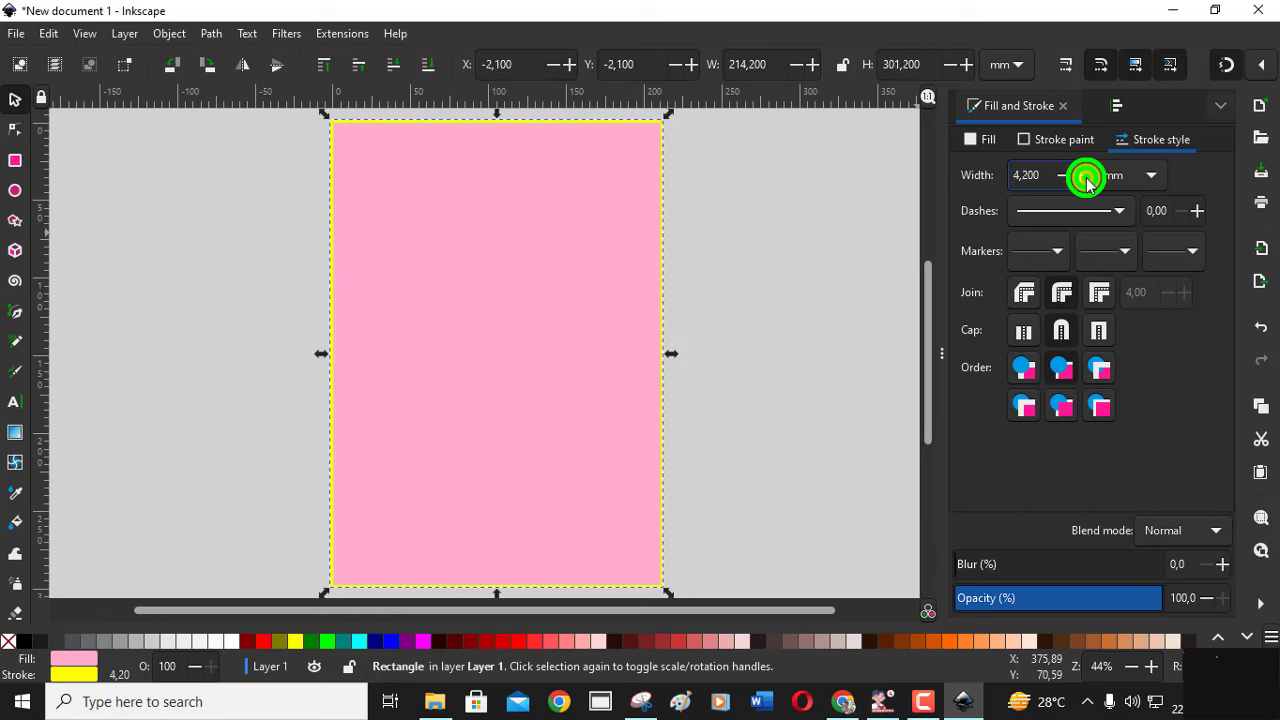
click(1086, 176)
double_click(1086, 176)
click(1086, 176)
double_click(1086, 176)
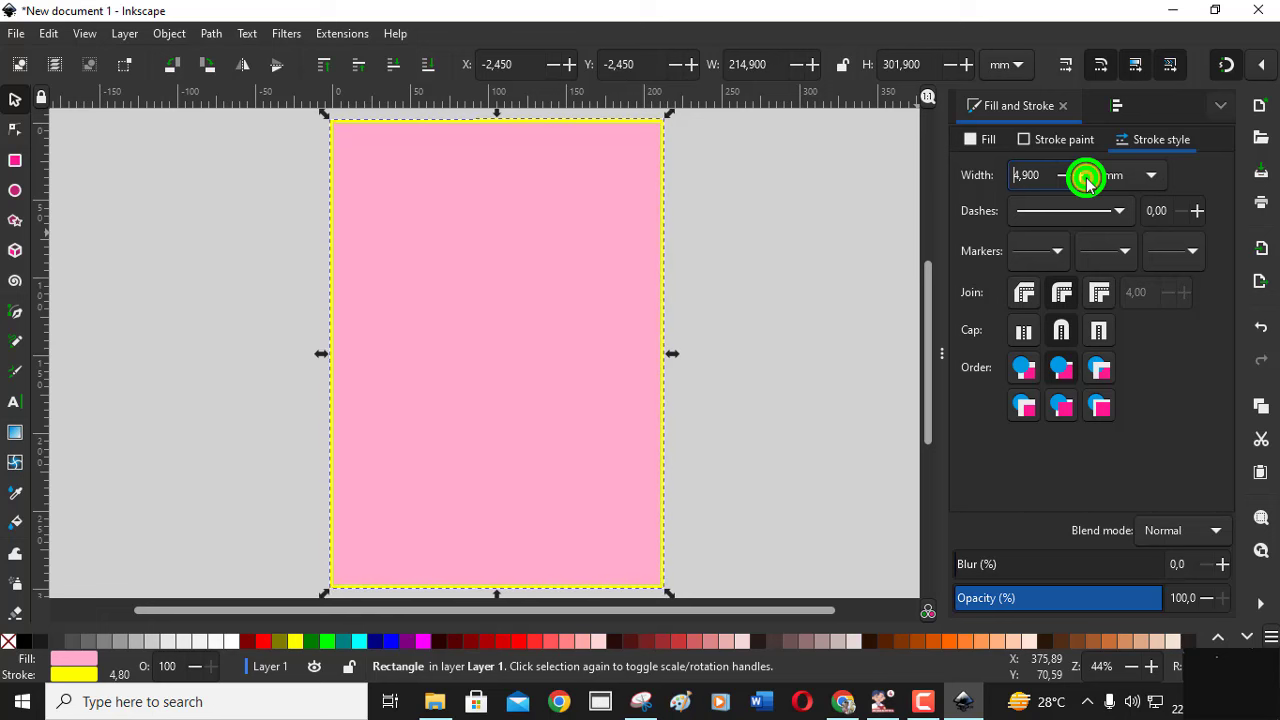
click(1086, 176)
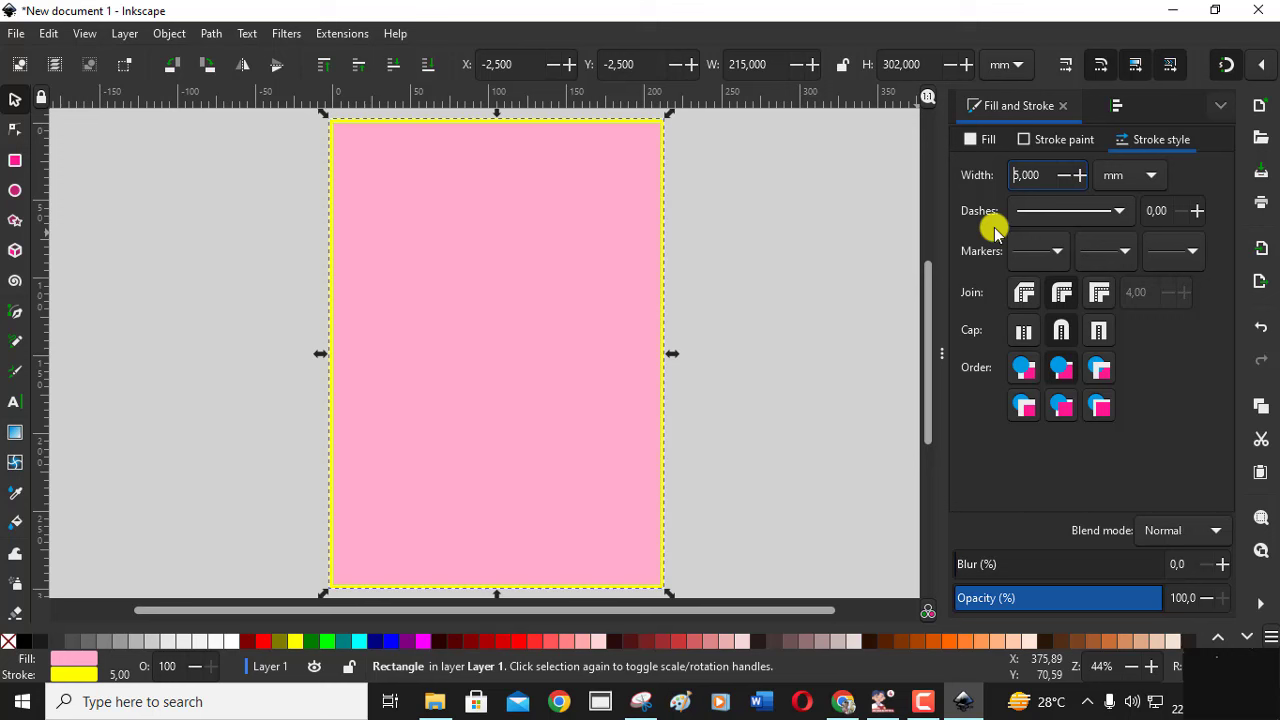
key(Return)
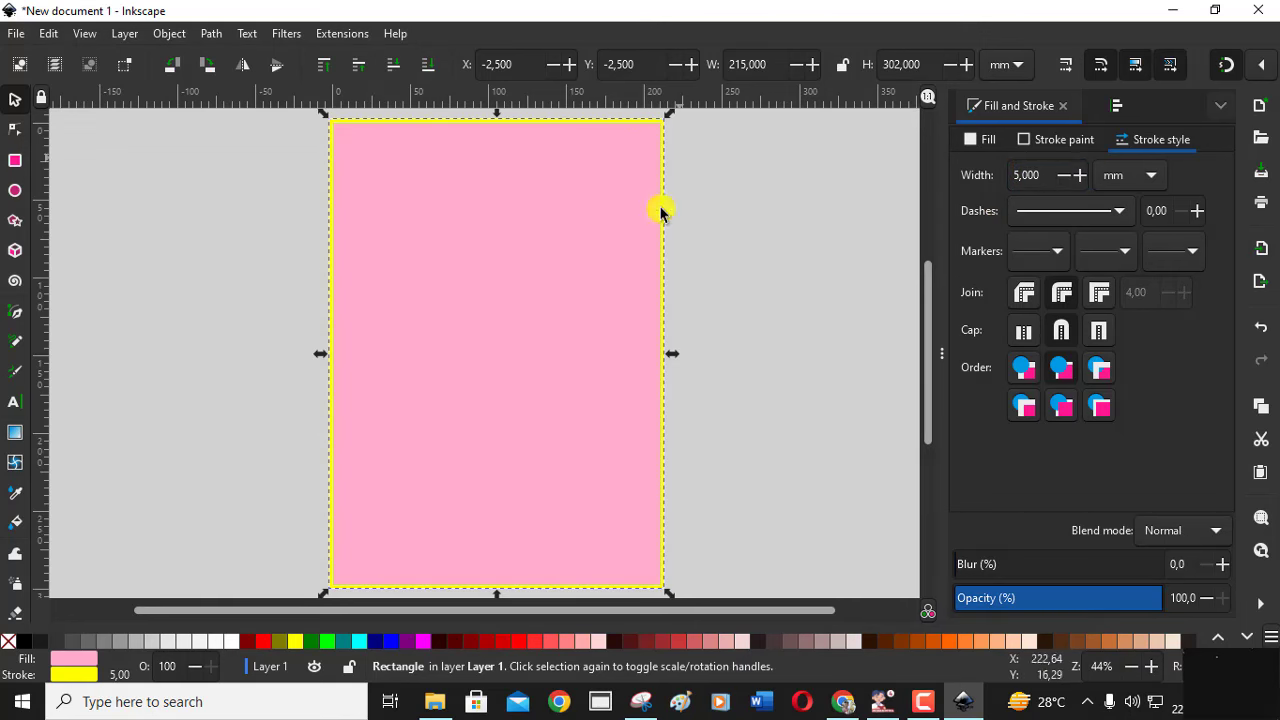
click(745, 192)
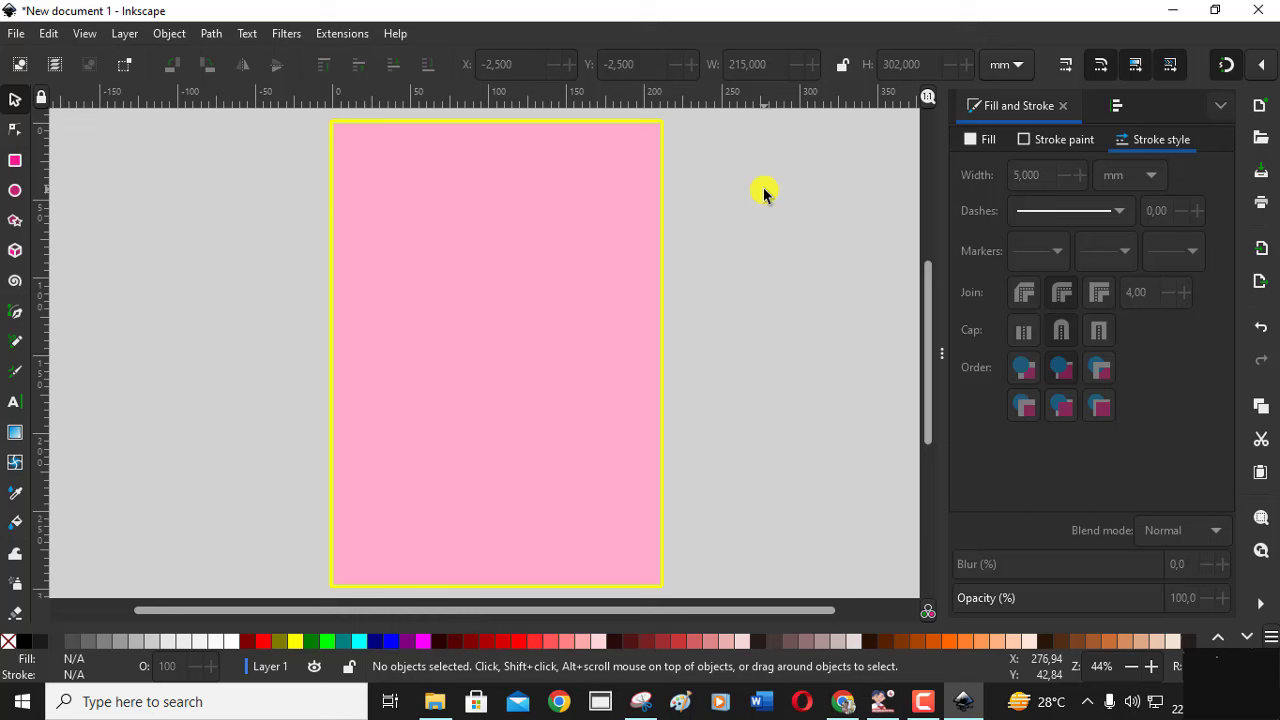
click(597, 154)
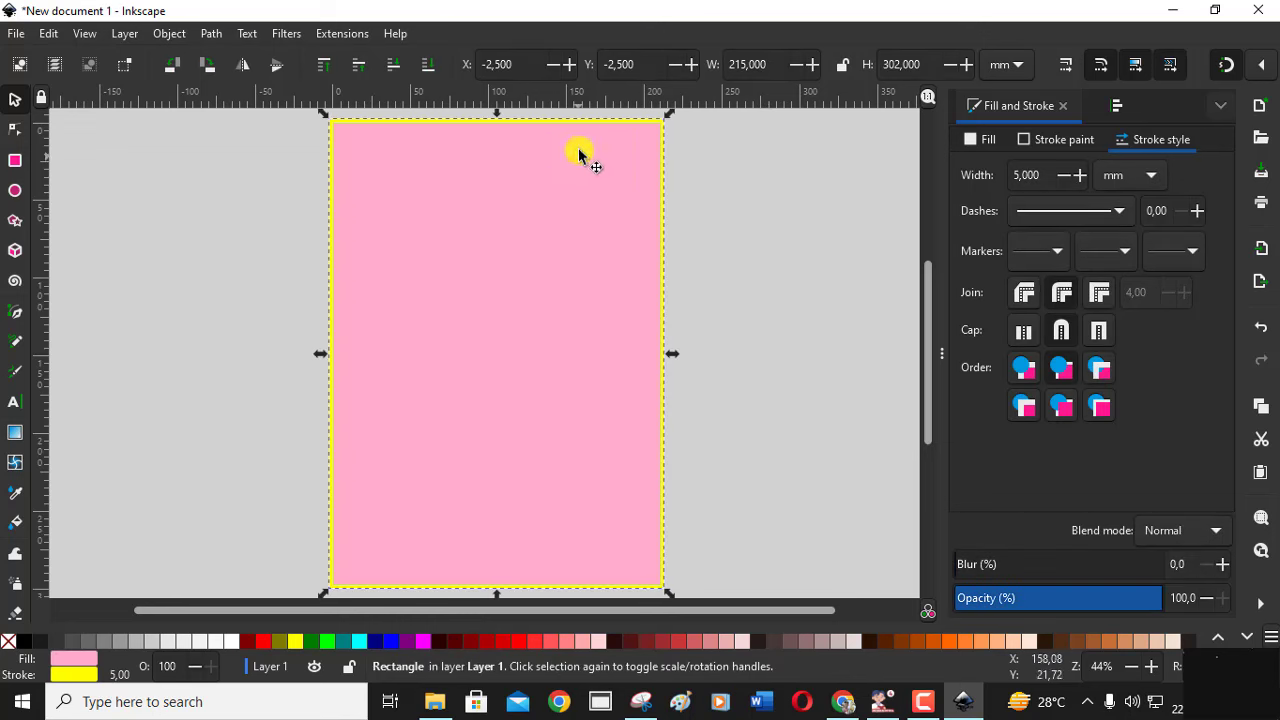
click(752, 244)
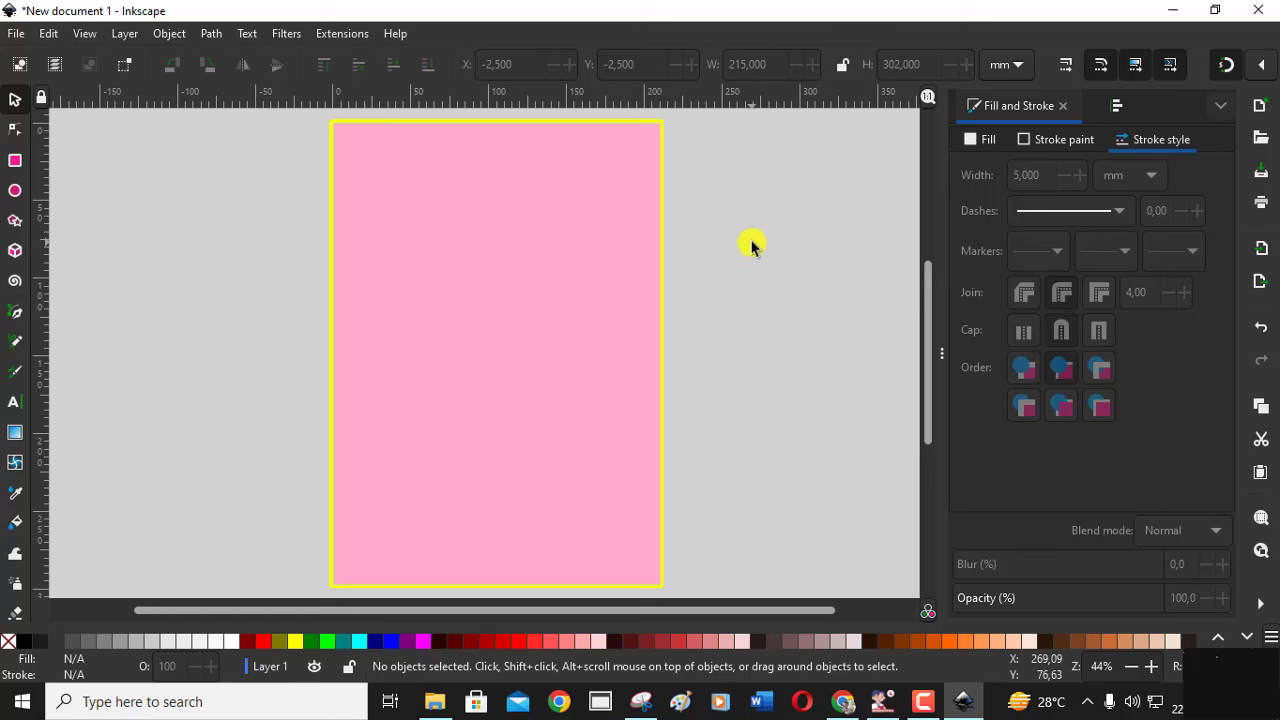
click(50, 35)
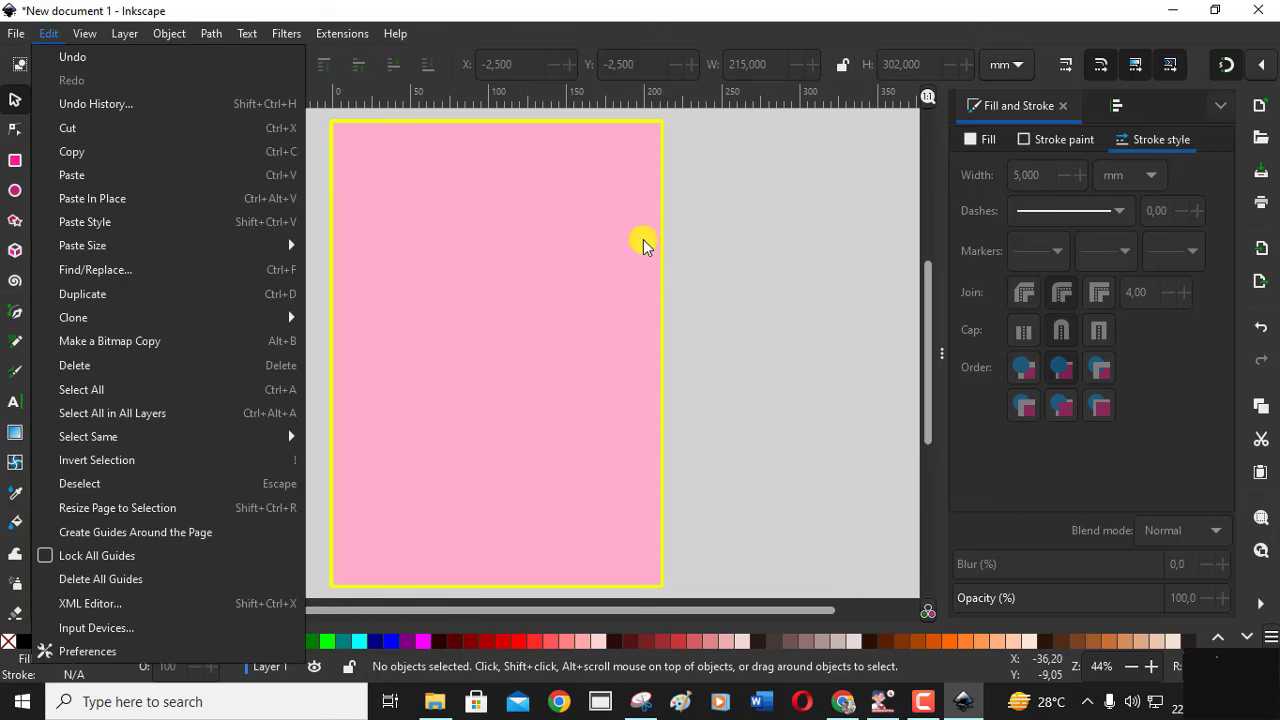
click(695, 230)
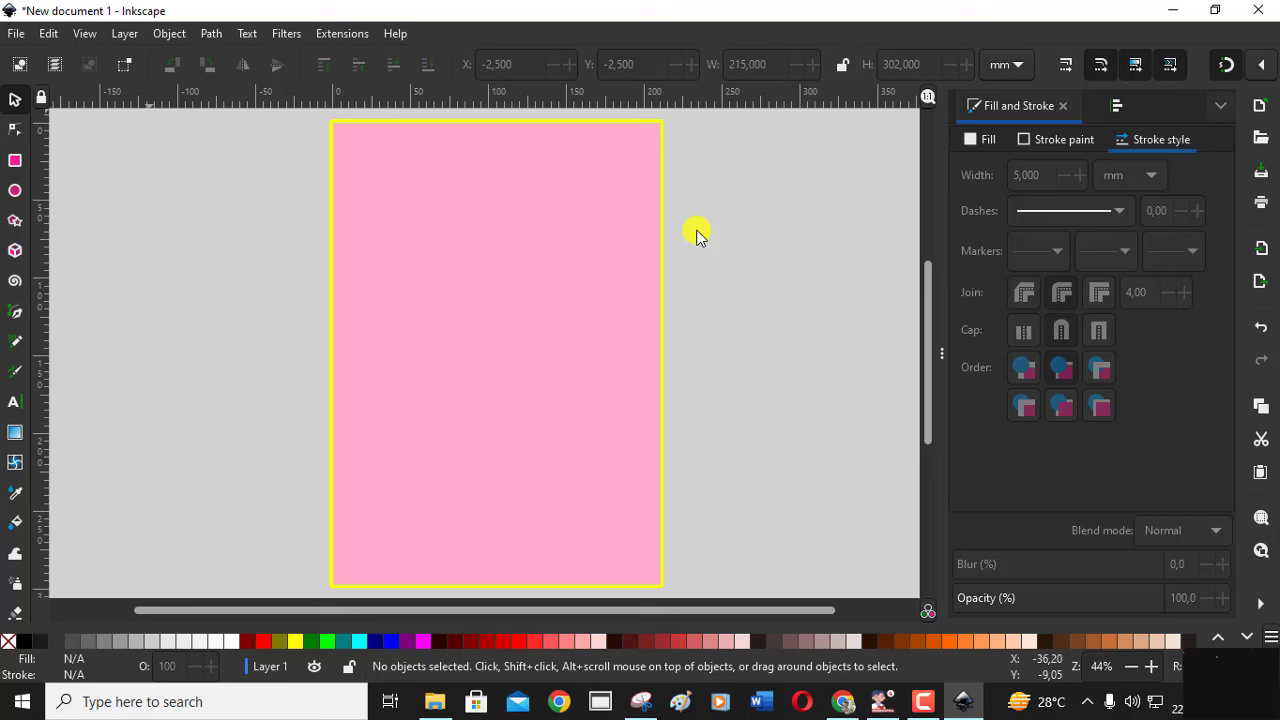
click(923, 700)
click(923, 700)
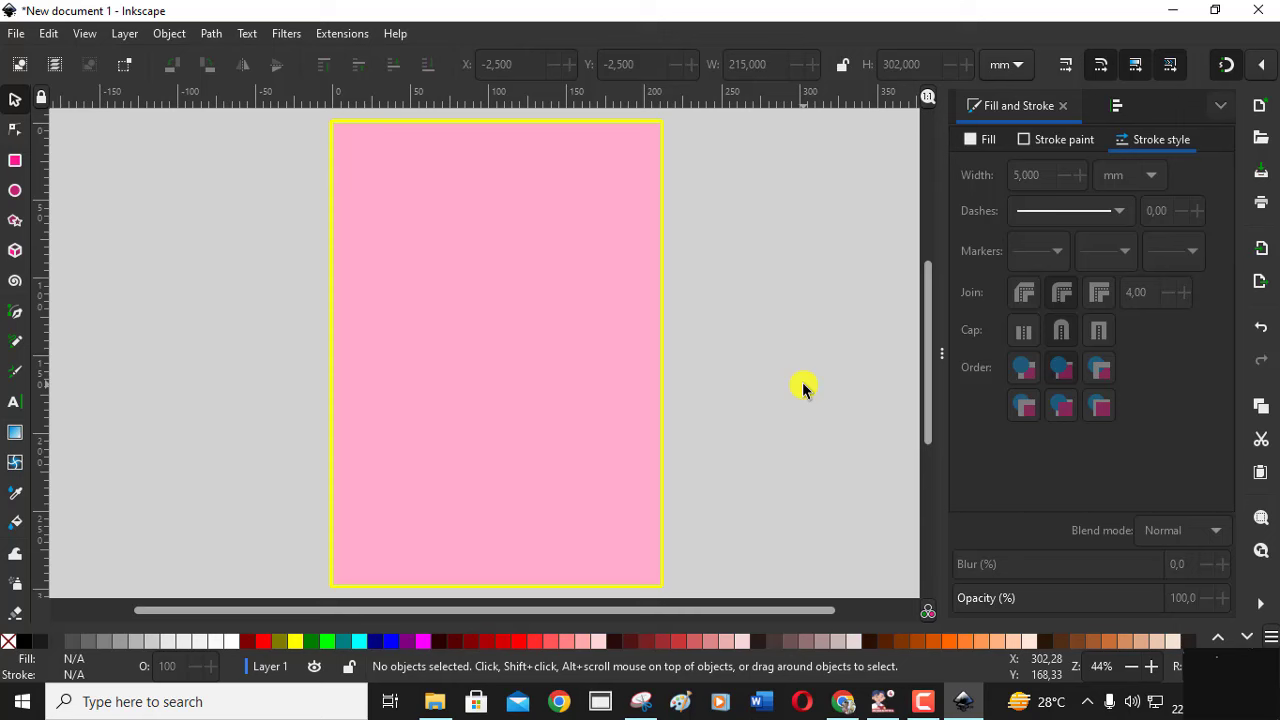
Step: Switch to the Informatika Kelas 4 e-book and drag to show the example poster's title
click(881, 700)
drag(886, 213, 885, 296)
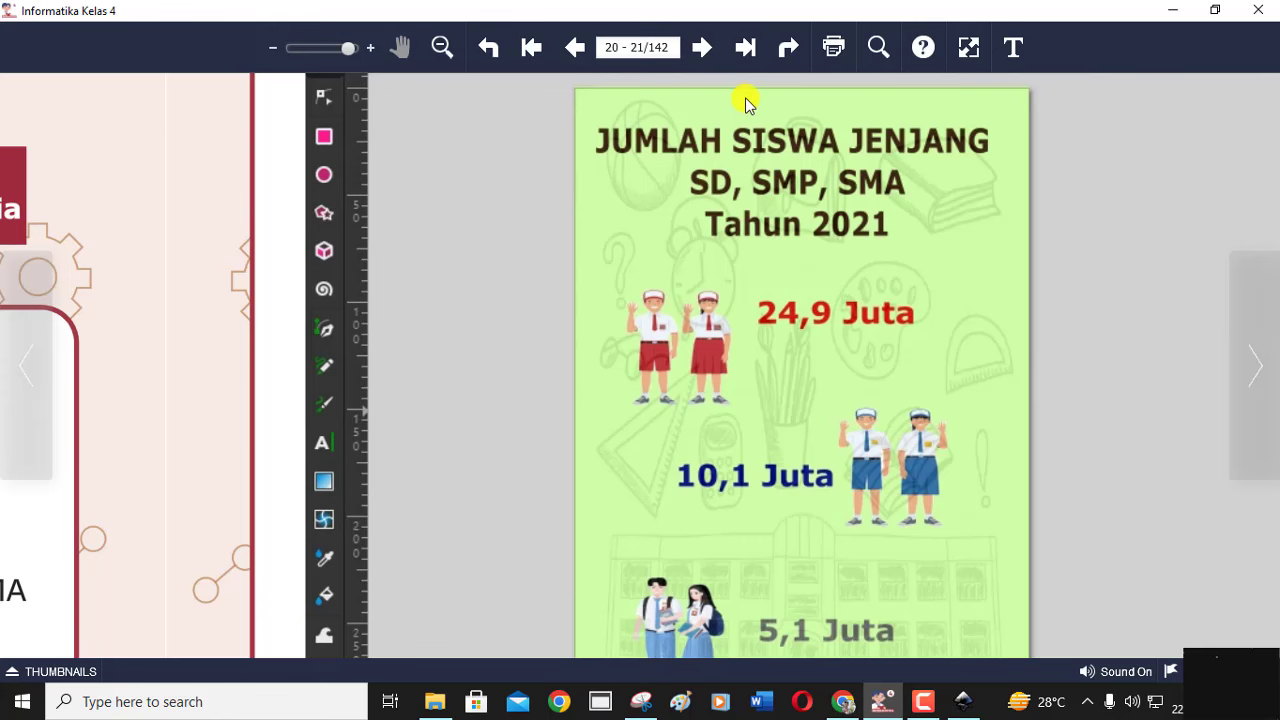
Step: Switch from the e-book back to the Inkscape poster window with Alt+Tab
key(alt+Tab)
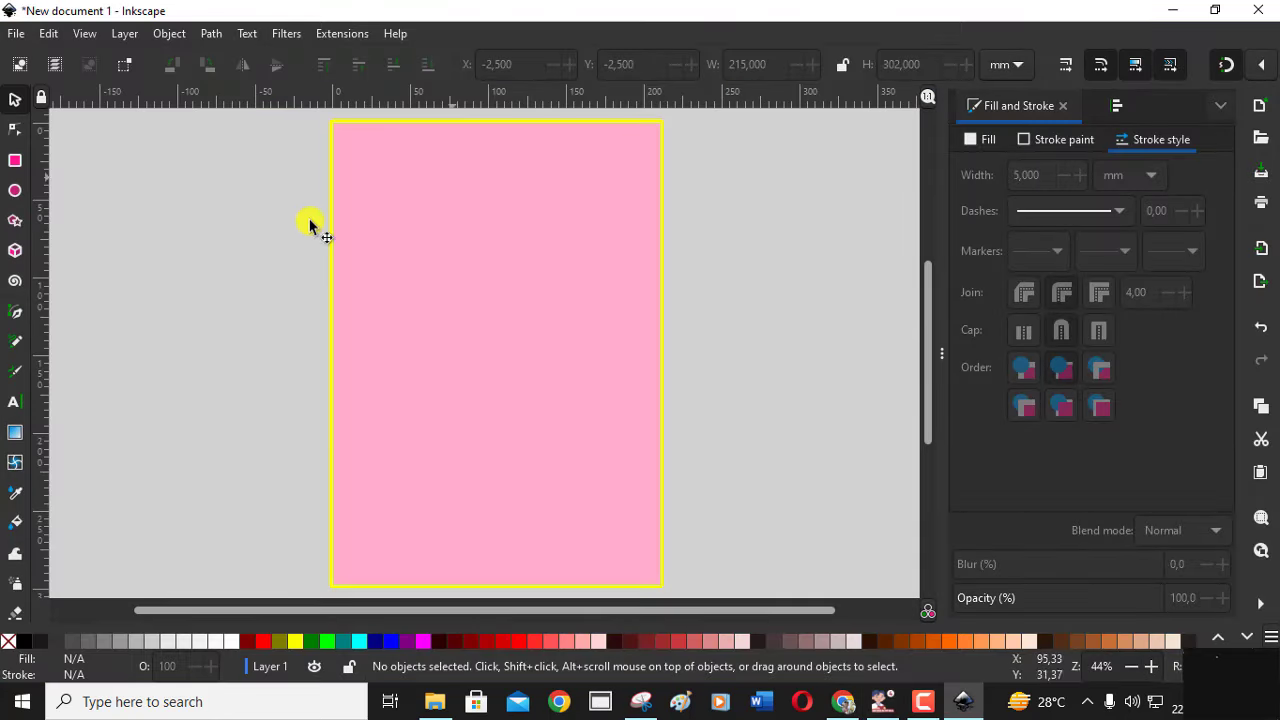
Step: Select the Text tool, then open the File menu
click(14, 405)
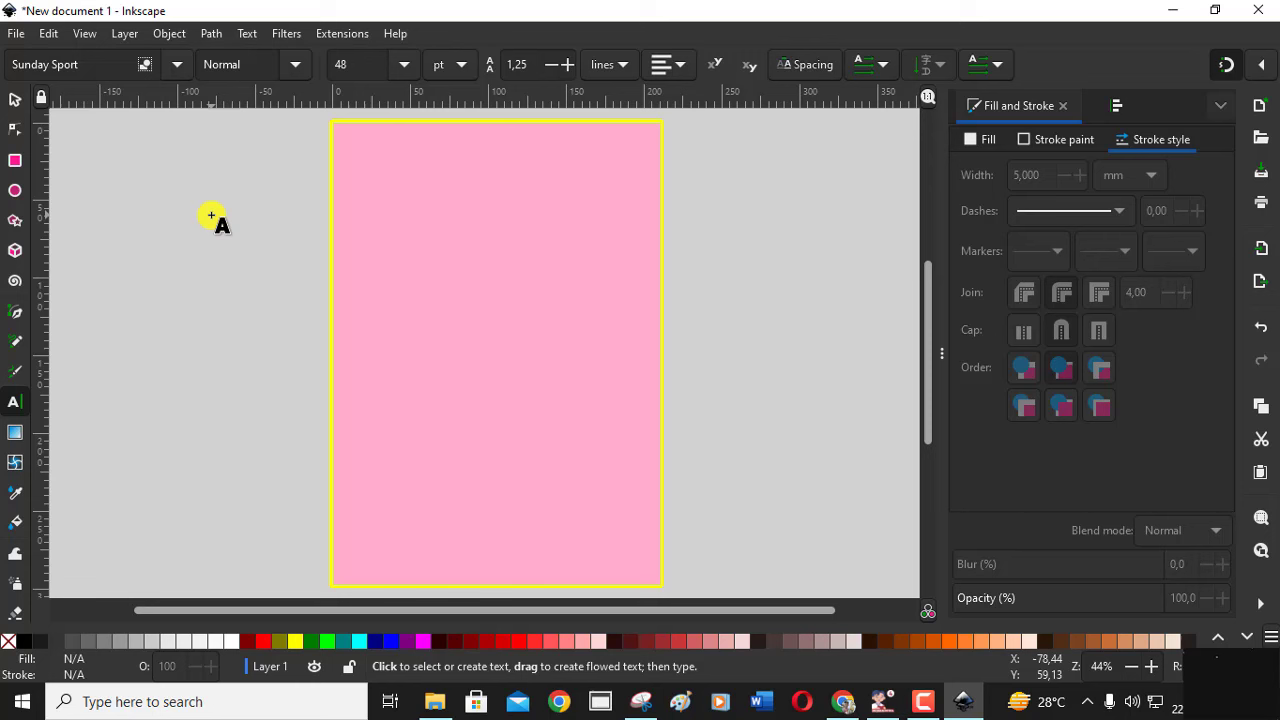
click(17, 35)
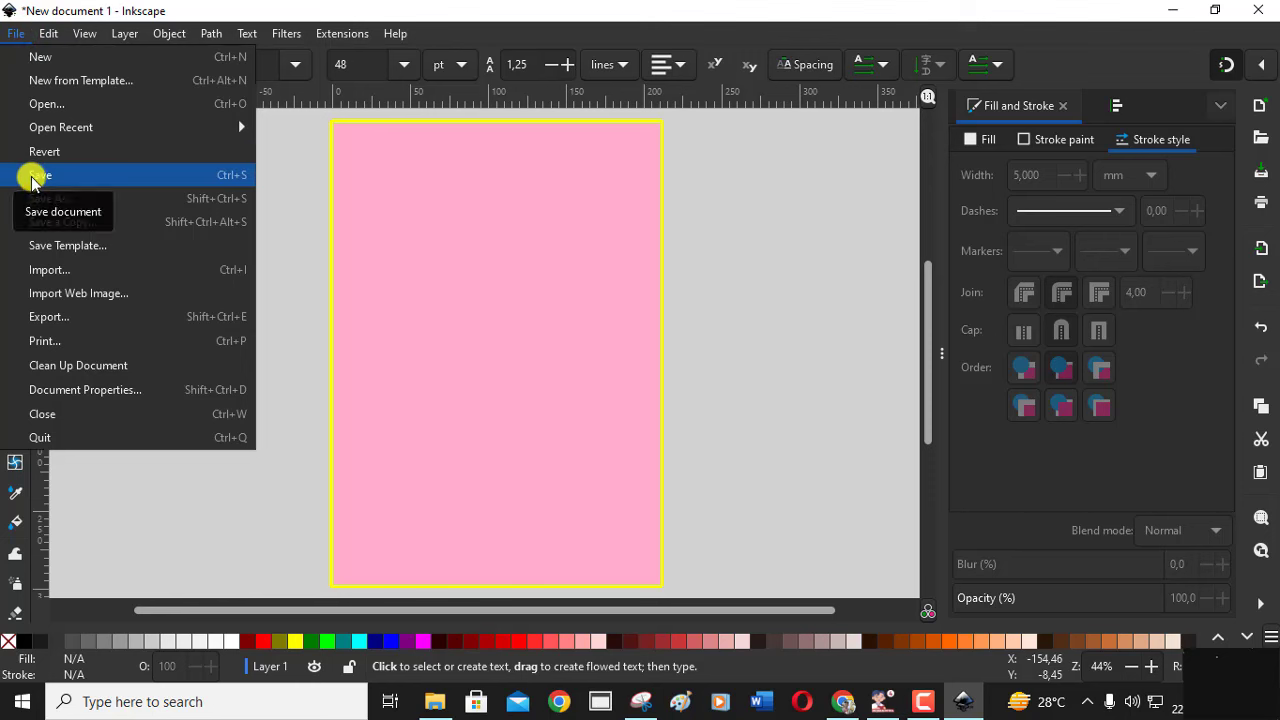
Step: Start Save As and browse into the Documents library
click(35, 177)
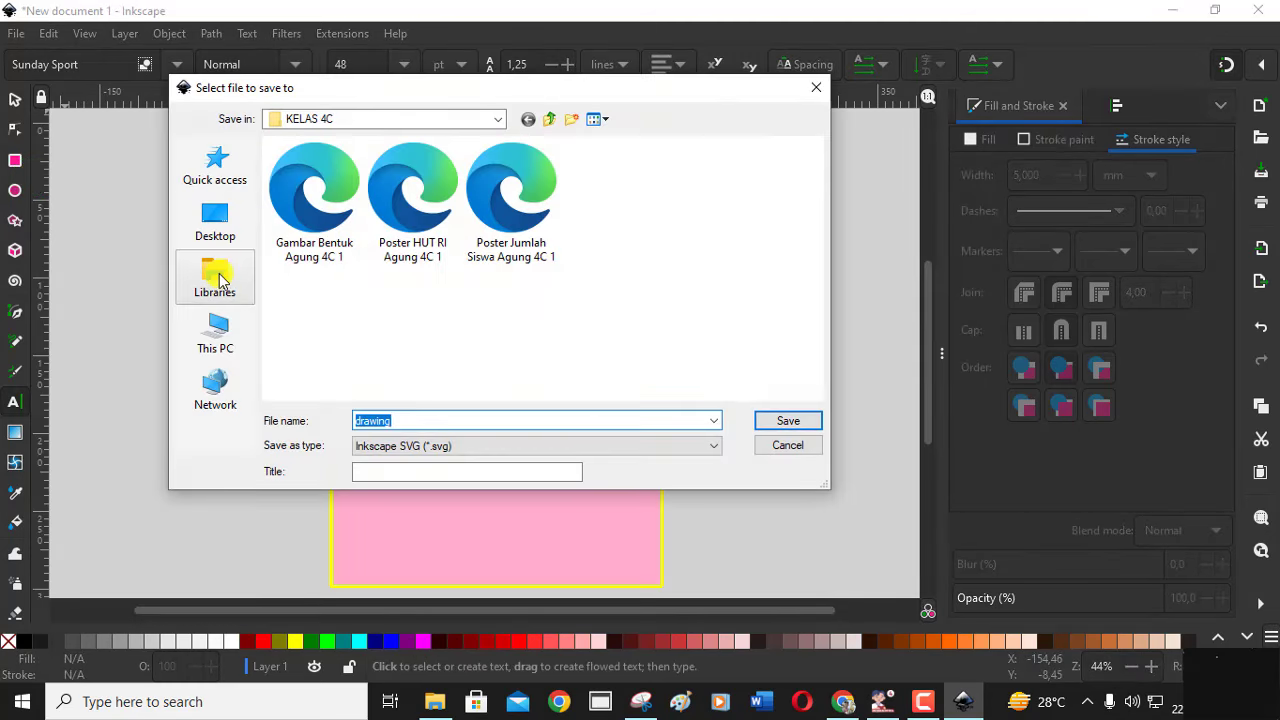
click(218, 279)
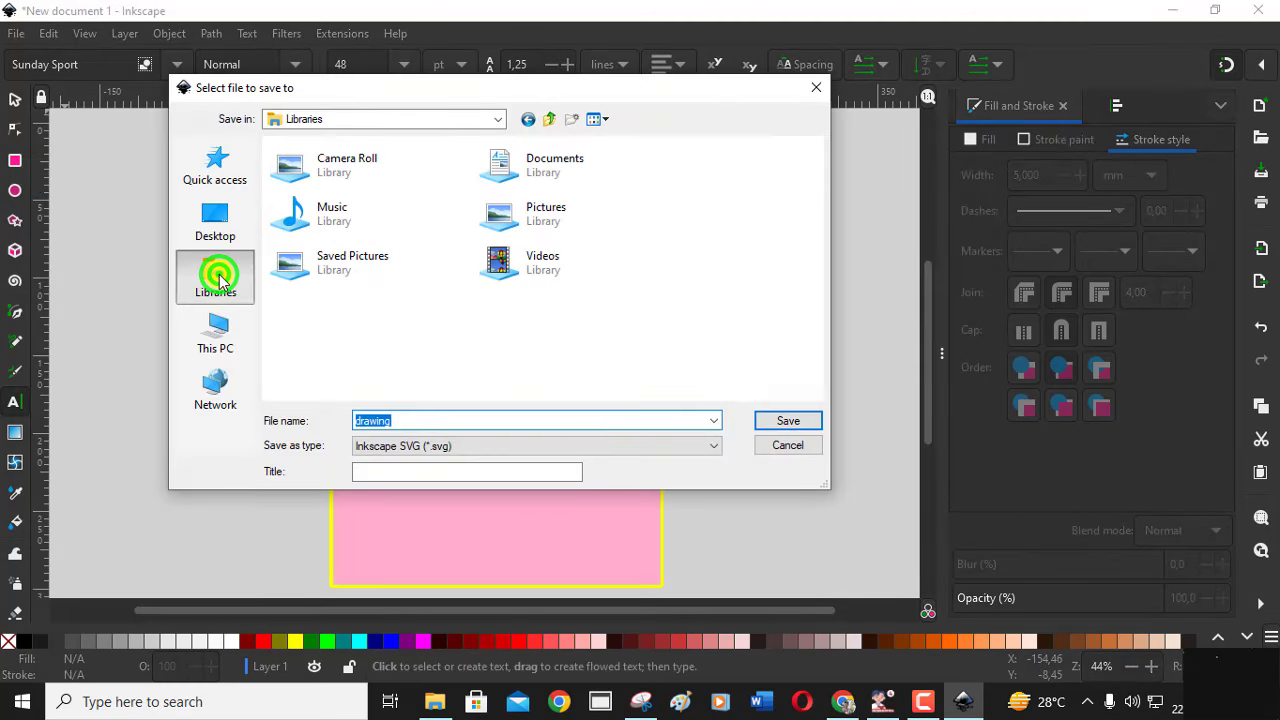
click(555, 168)
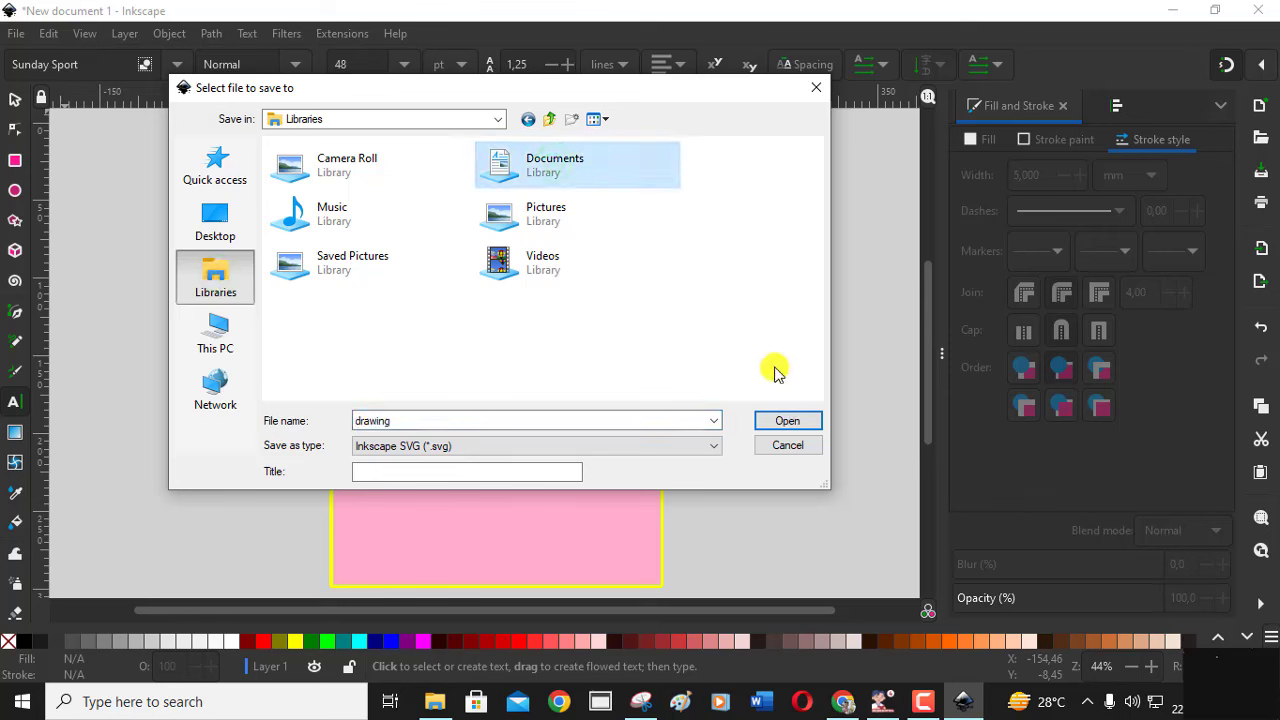
click(787, 424)
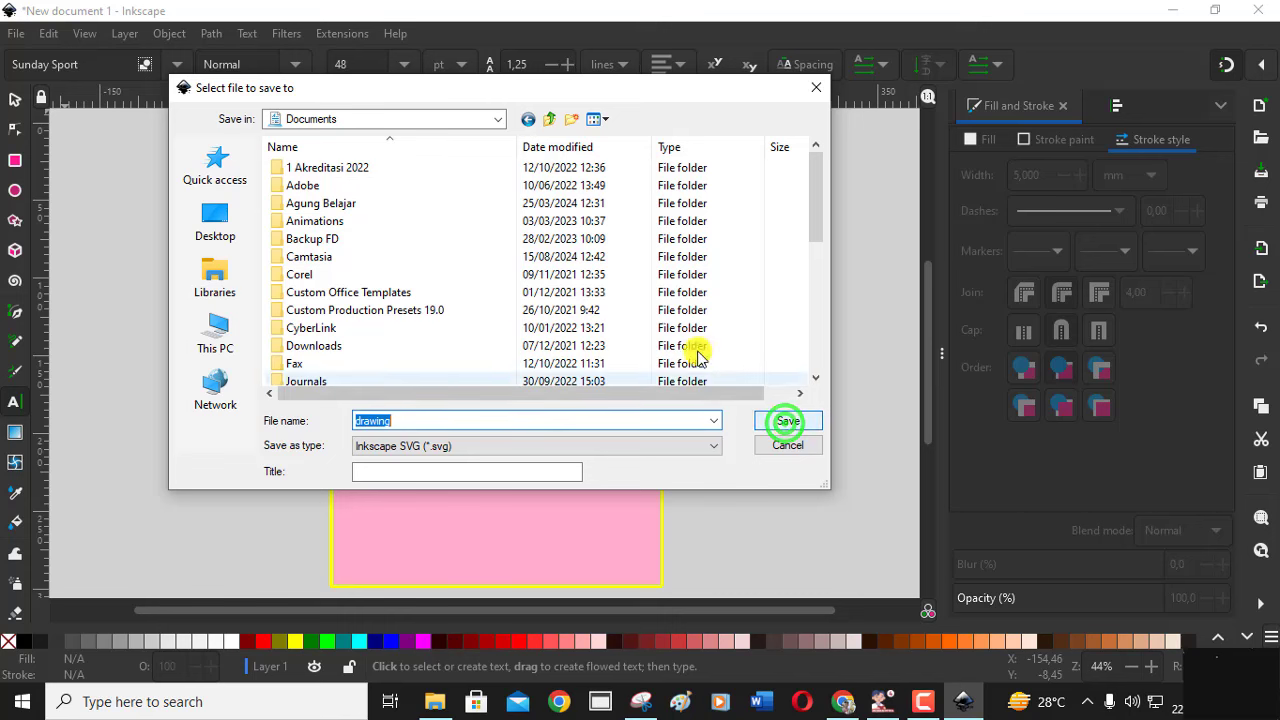
Step: Navigate through SD ISR and 2425 into the KELAS 4A folder
scroll(483, 275, down, 1)
scroll(483, 275, down, 2)
scroll(483, 275, down, 1)
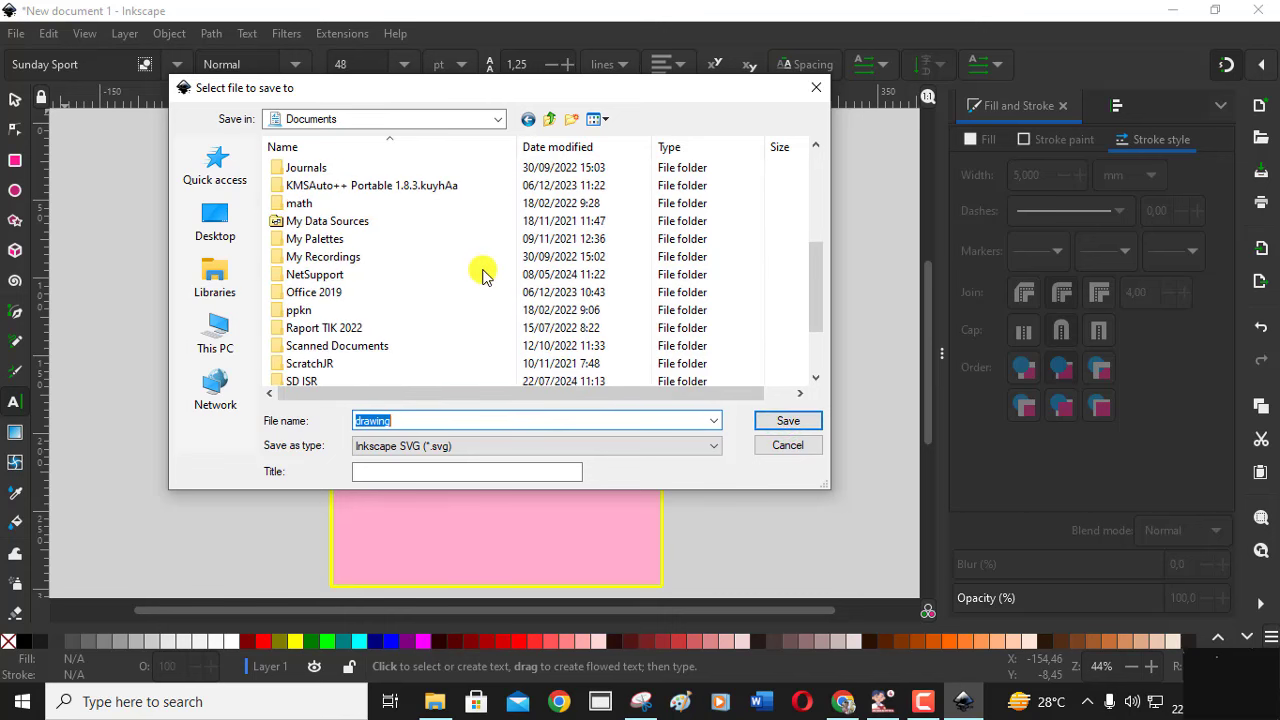
click(325, 382)
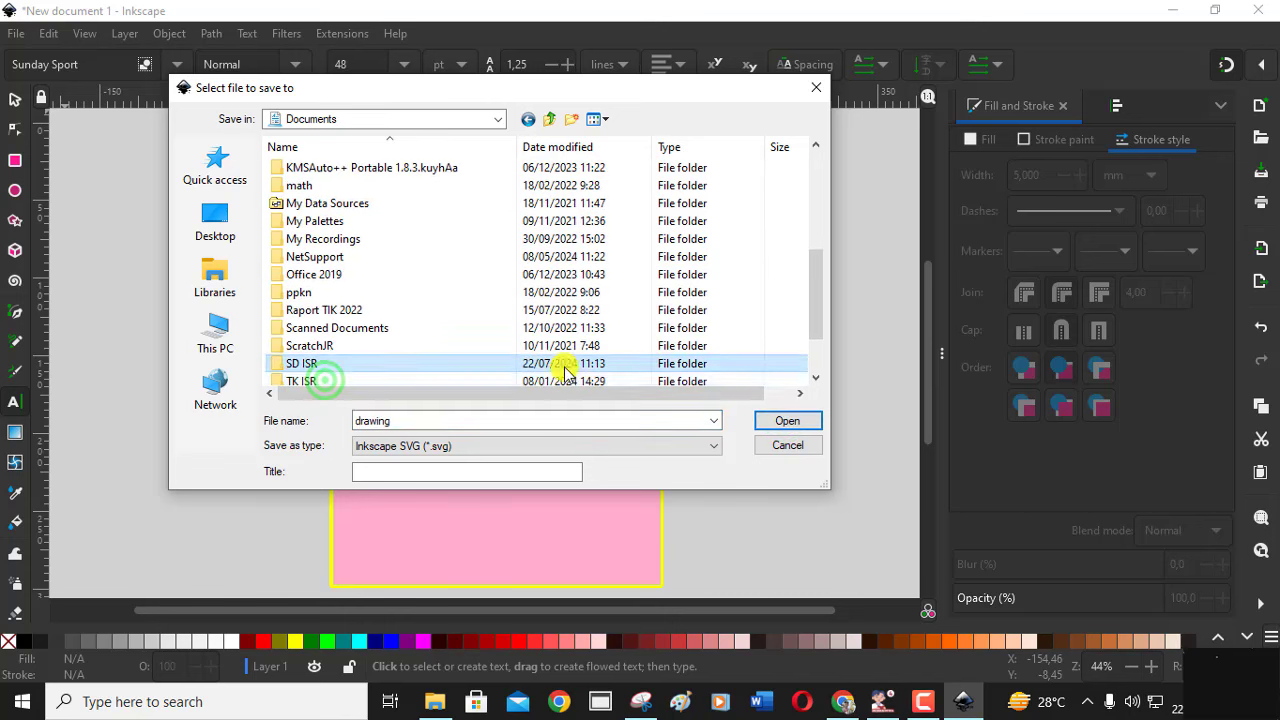
click(787, 424)
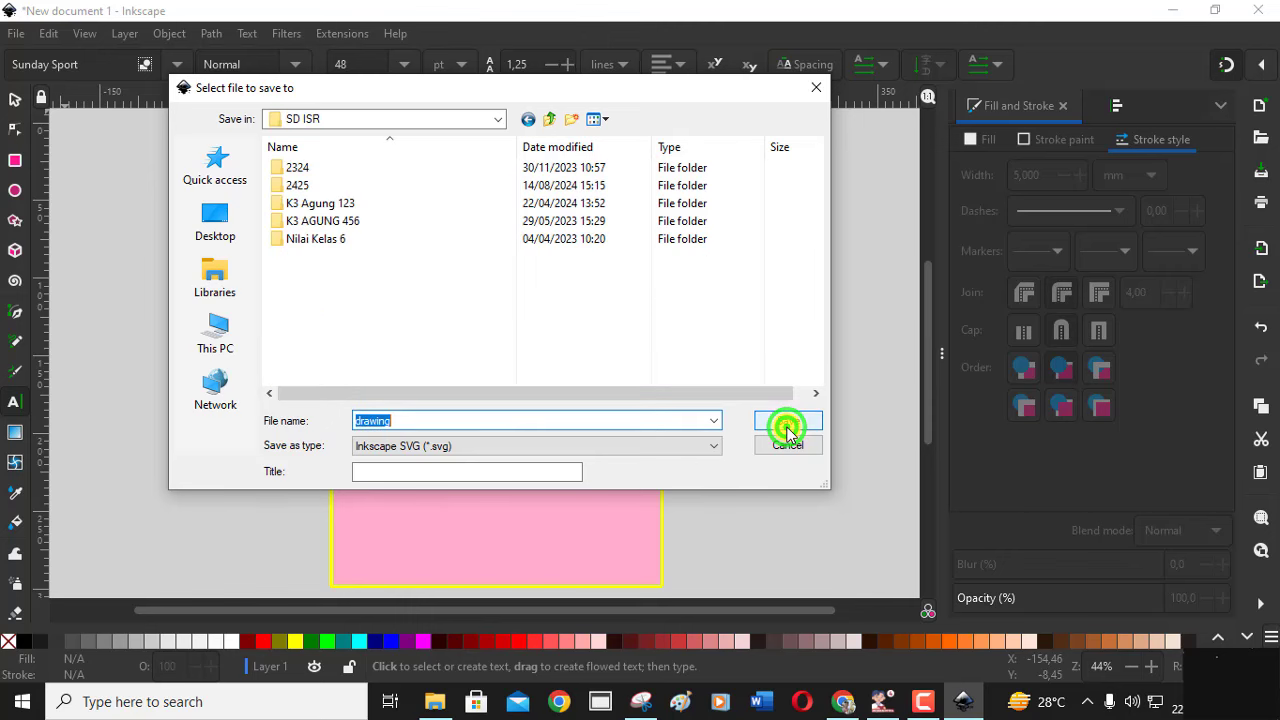
click(300, 185)
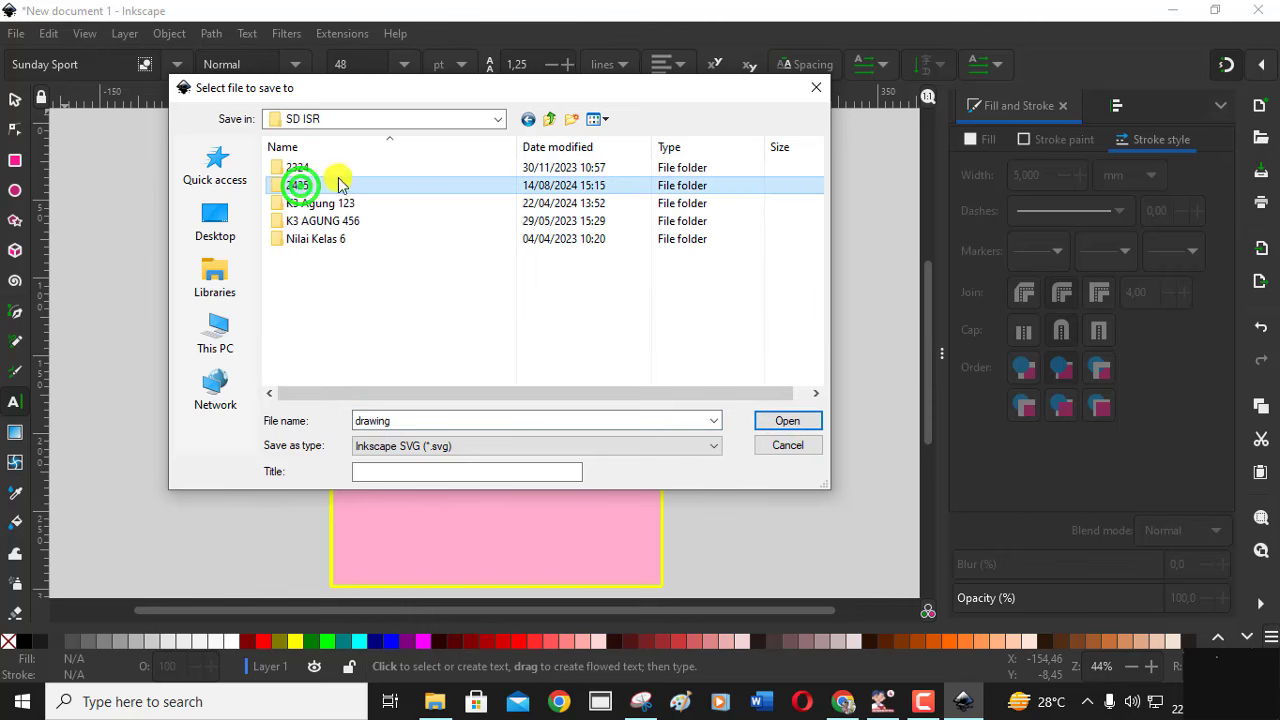
click(802, 421)
scroll(628, 272, down, 1)
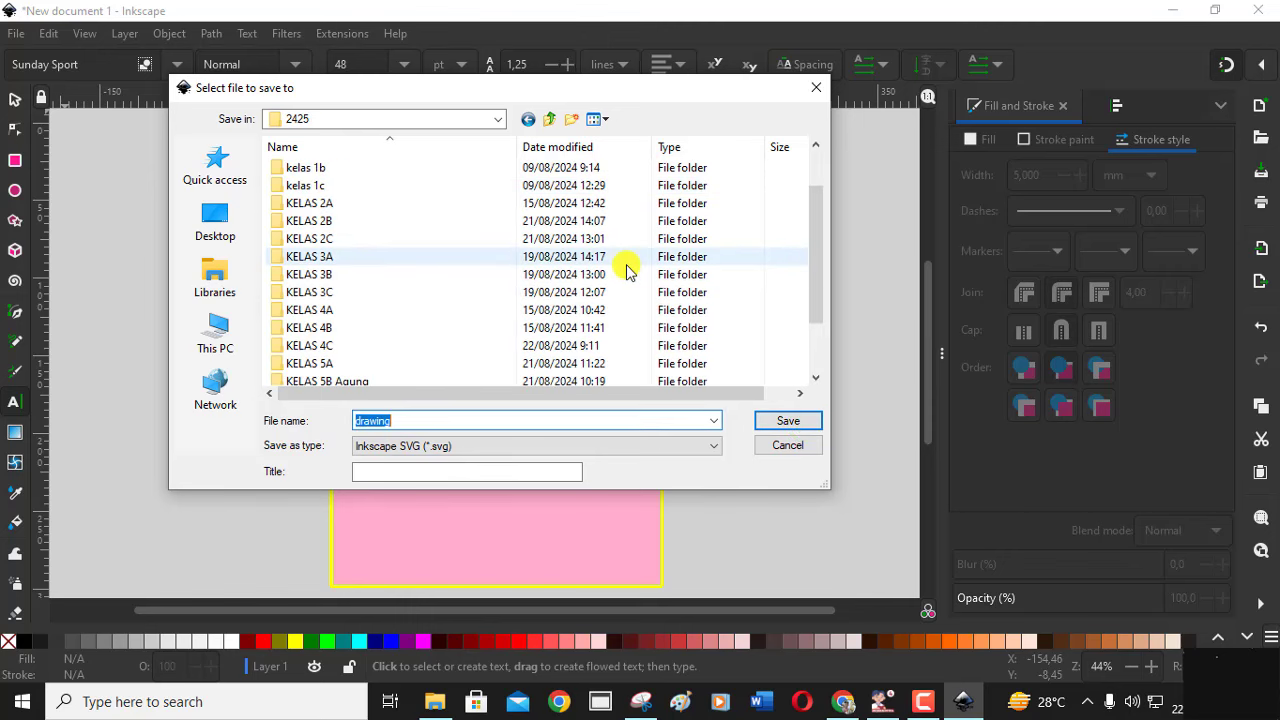
click(309, 311)
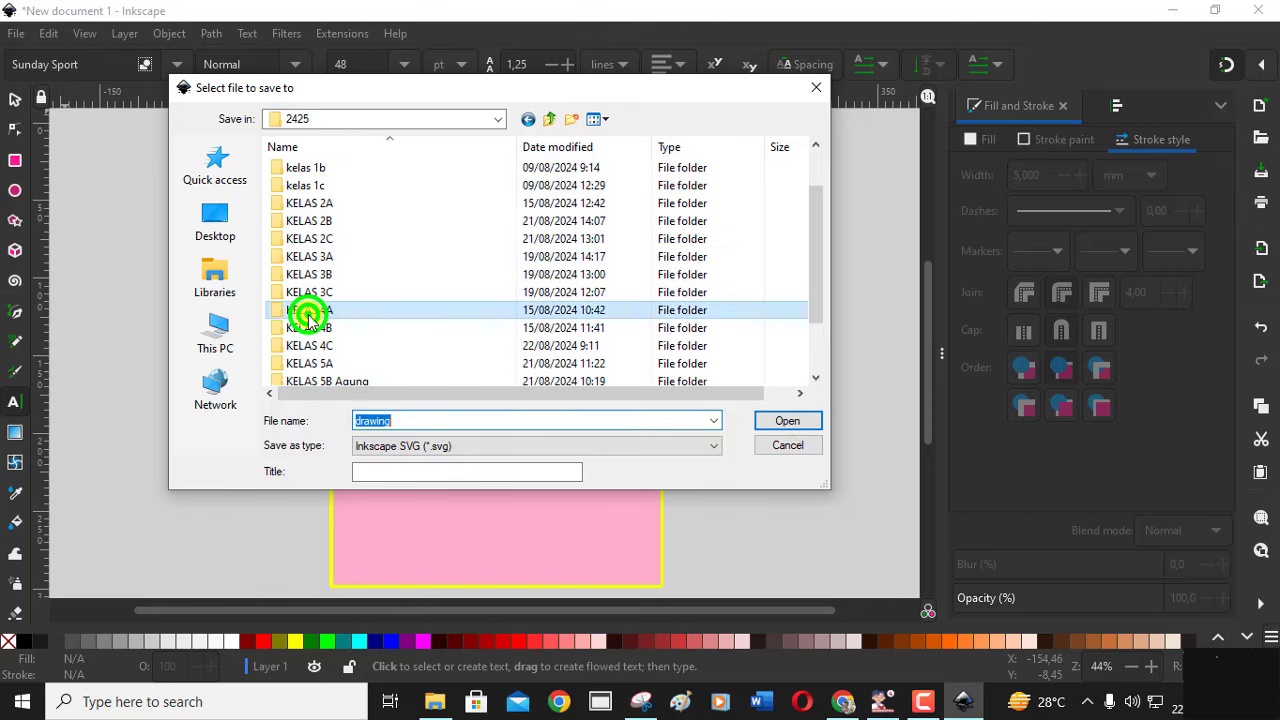
click(776, 423)
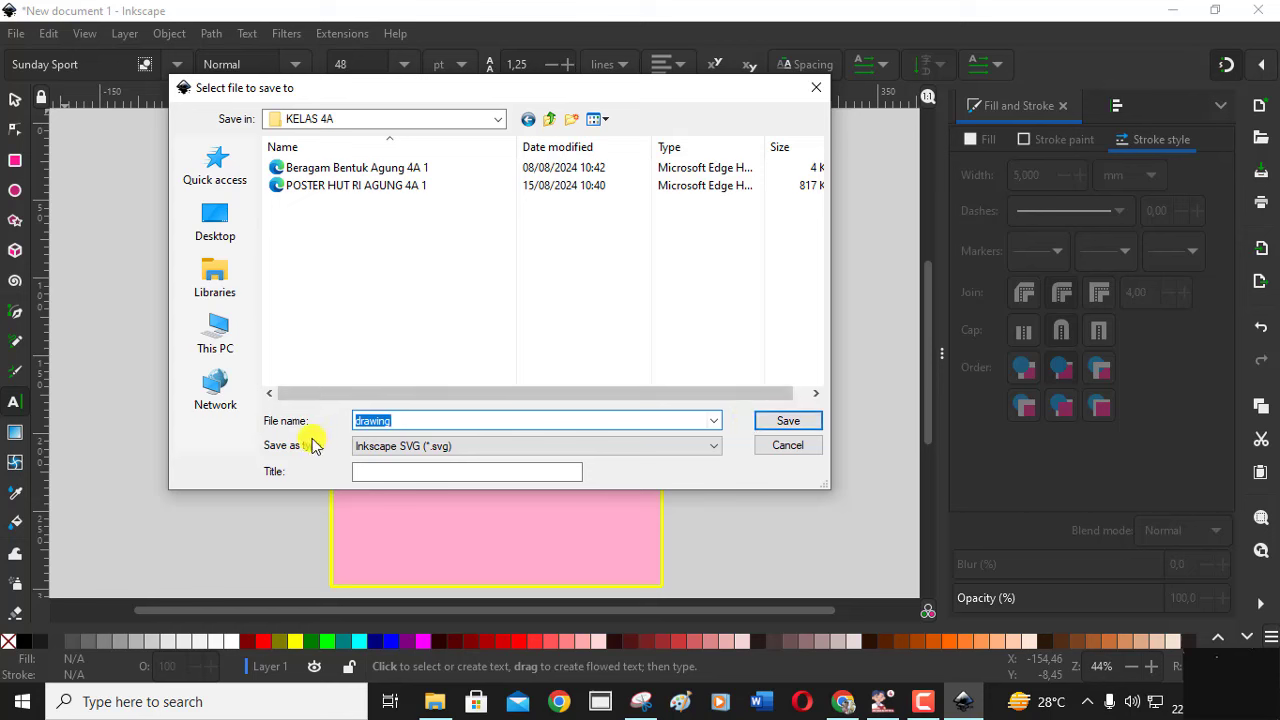
Step: Replace 'drawing' with 'Poster Jumlah Siswa [author name] 4A 1' and save as Inkscape SVG
click(406, 420)
key(BackSpace)
key(BackSpace)
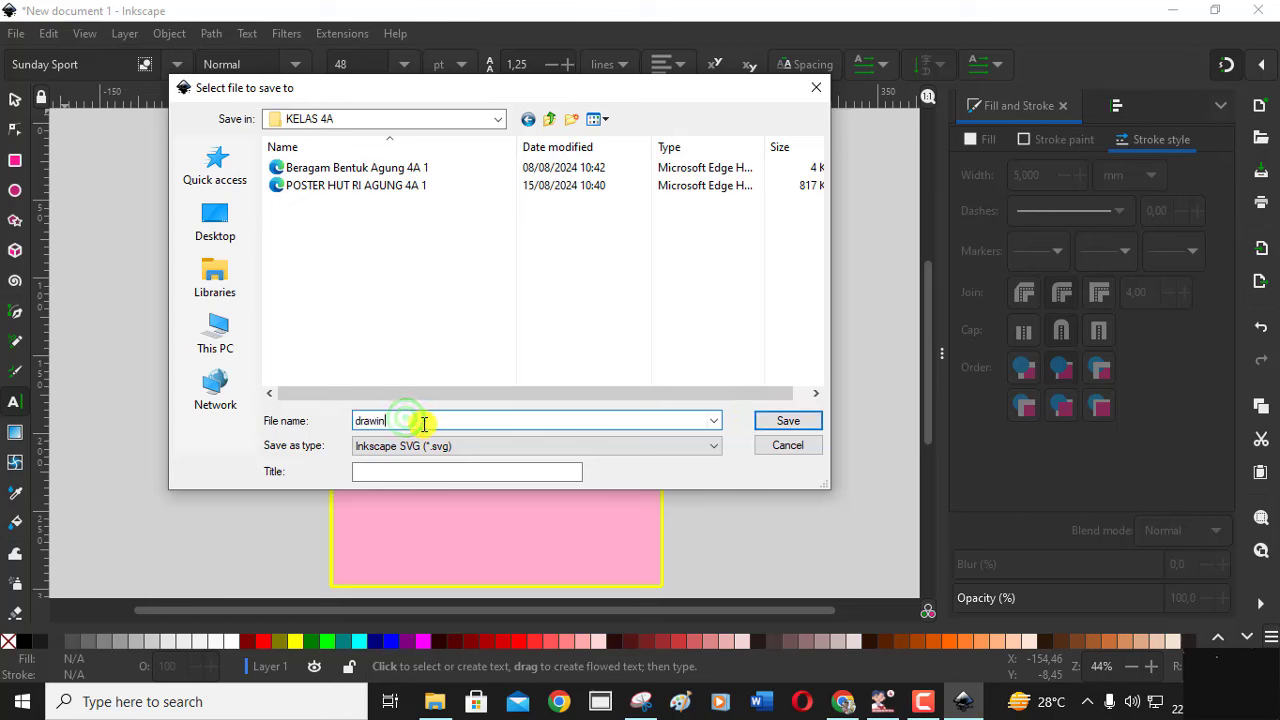
key(BackSpace)
key(BackSpace)
key(BackSpace)
key(BackSpace)
key(BackSpace)
text(P)
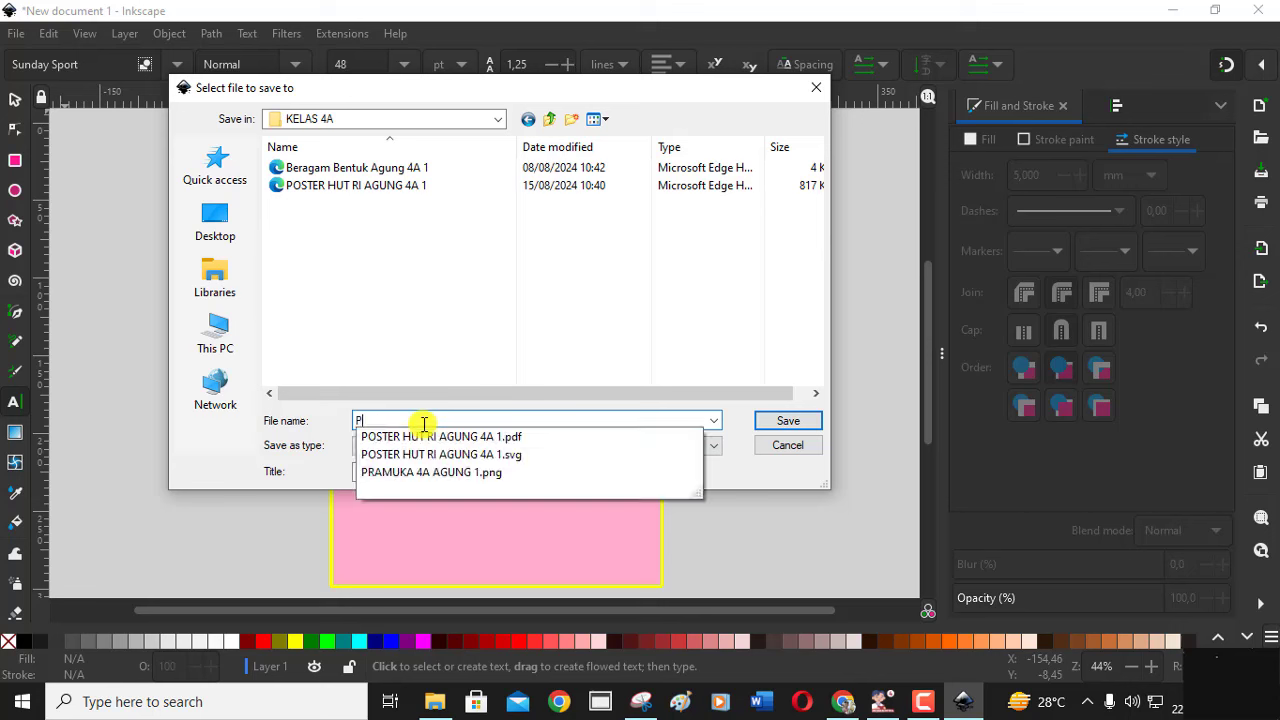
text(oster )
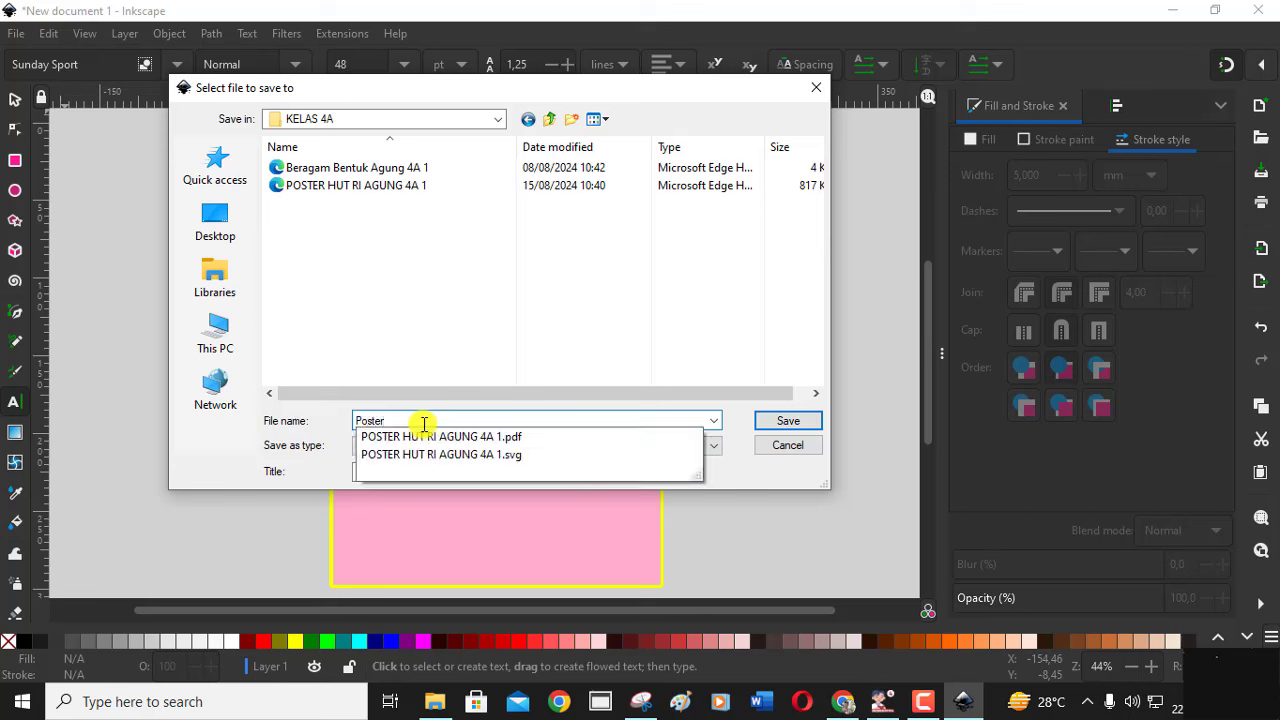
text(Jum)
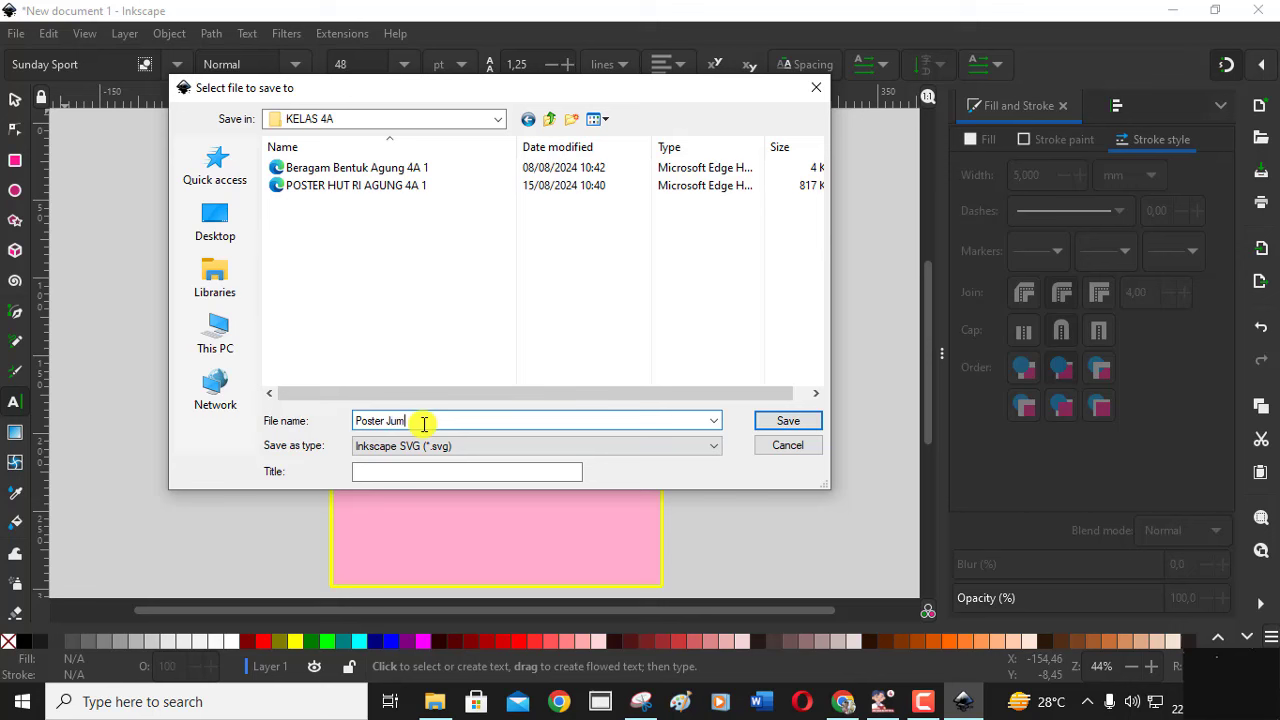
text(lah Si)
text(swa )
text(Agung )
text(4A 1)
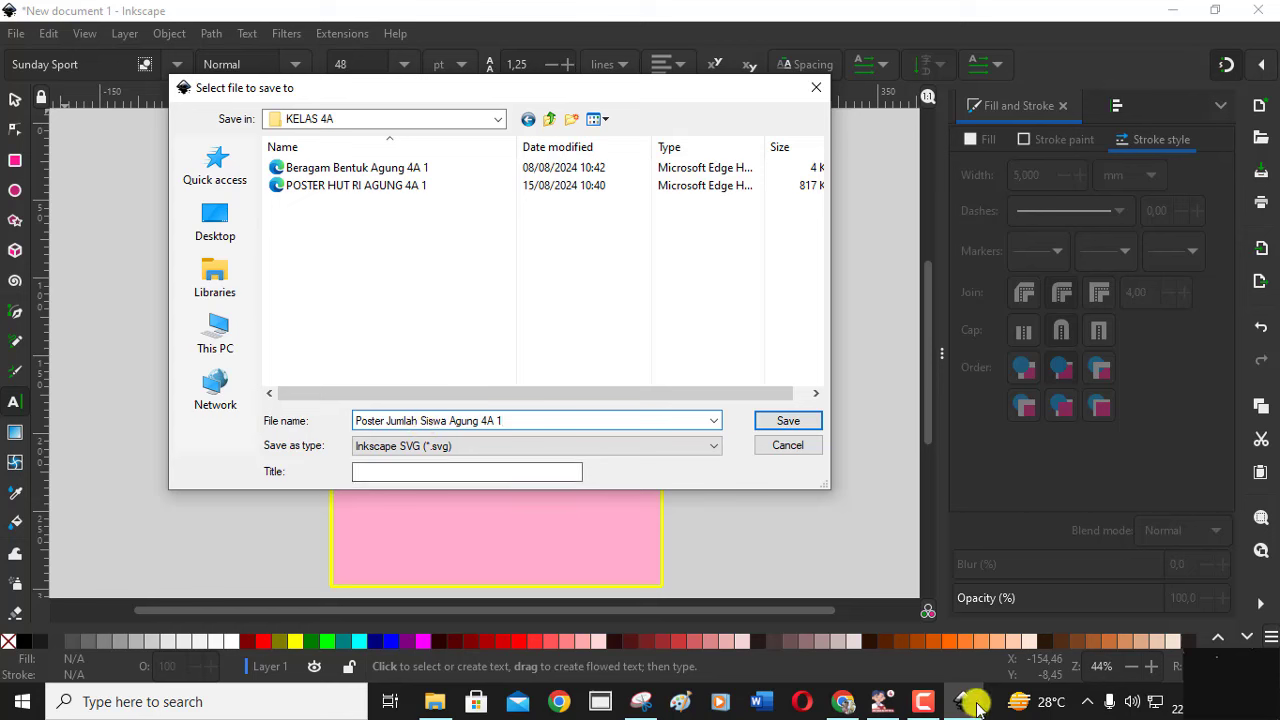
click(921, 701)
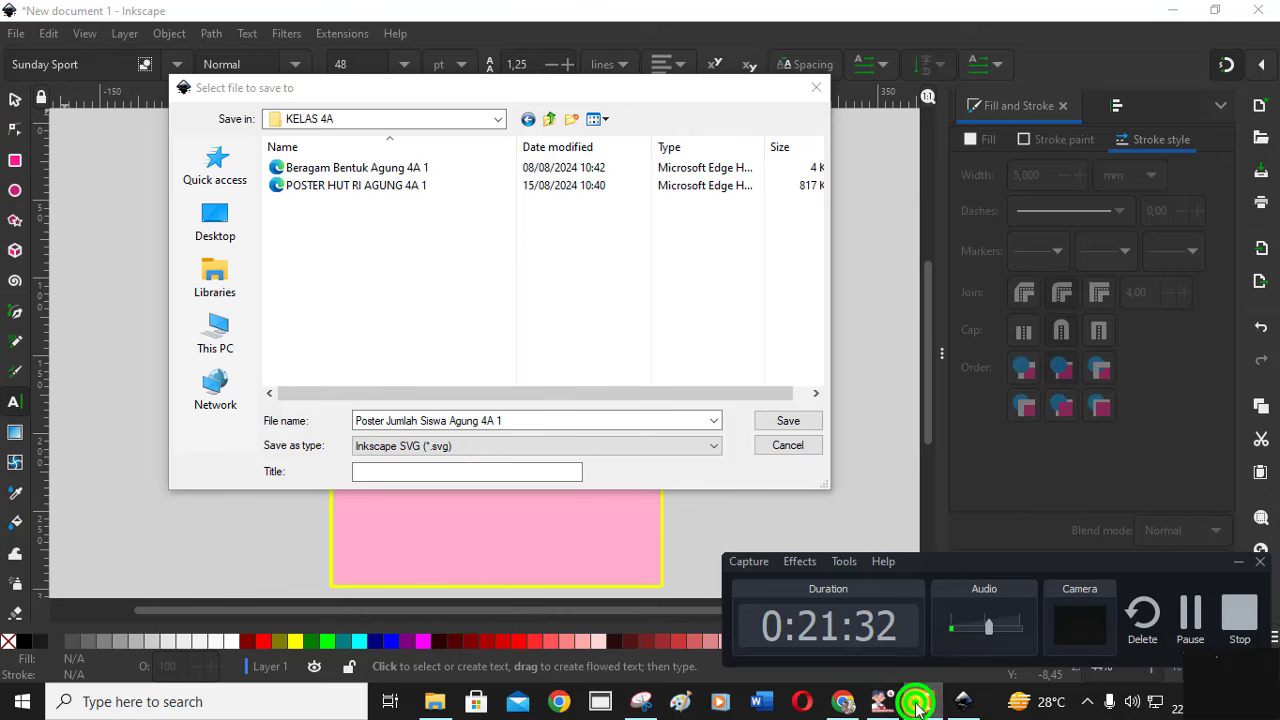
click(920, 701)
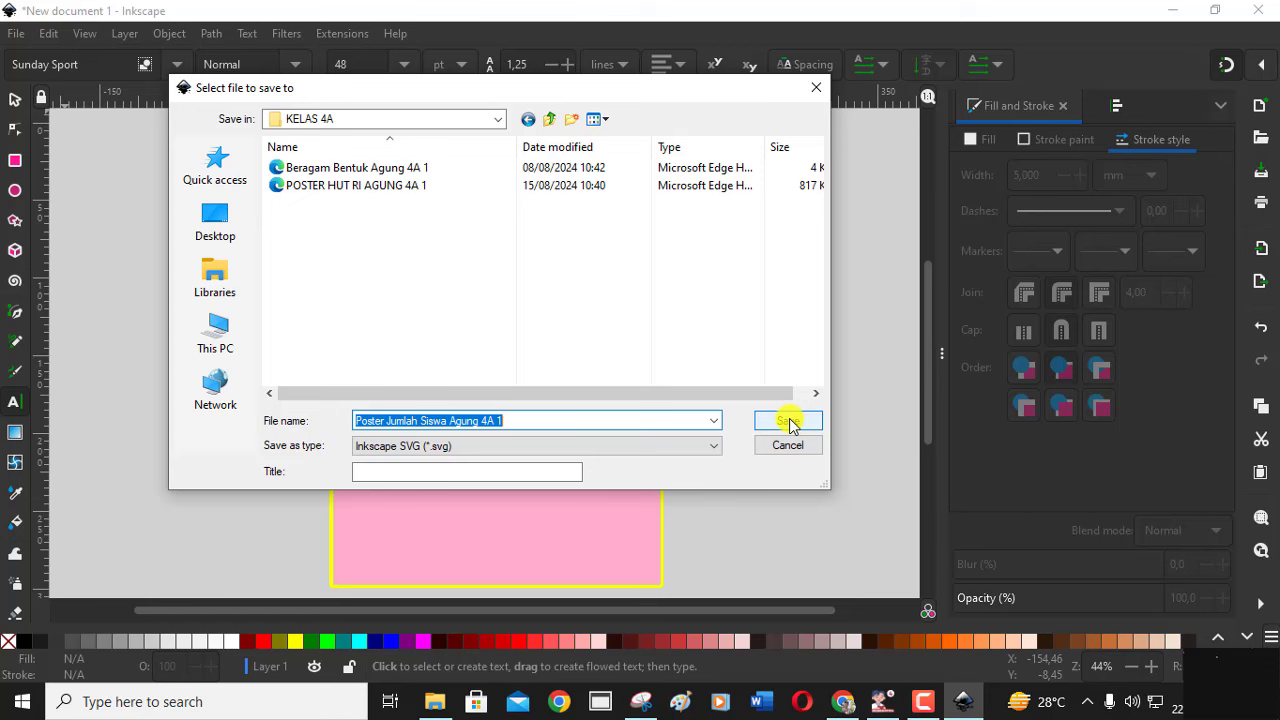
click(789, 421)
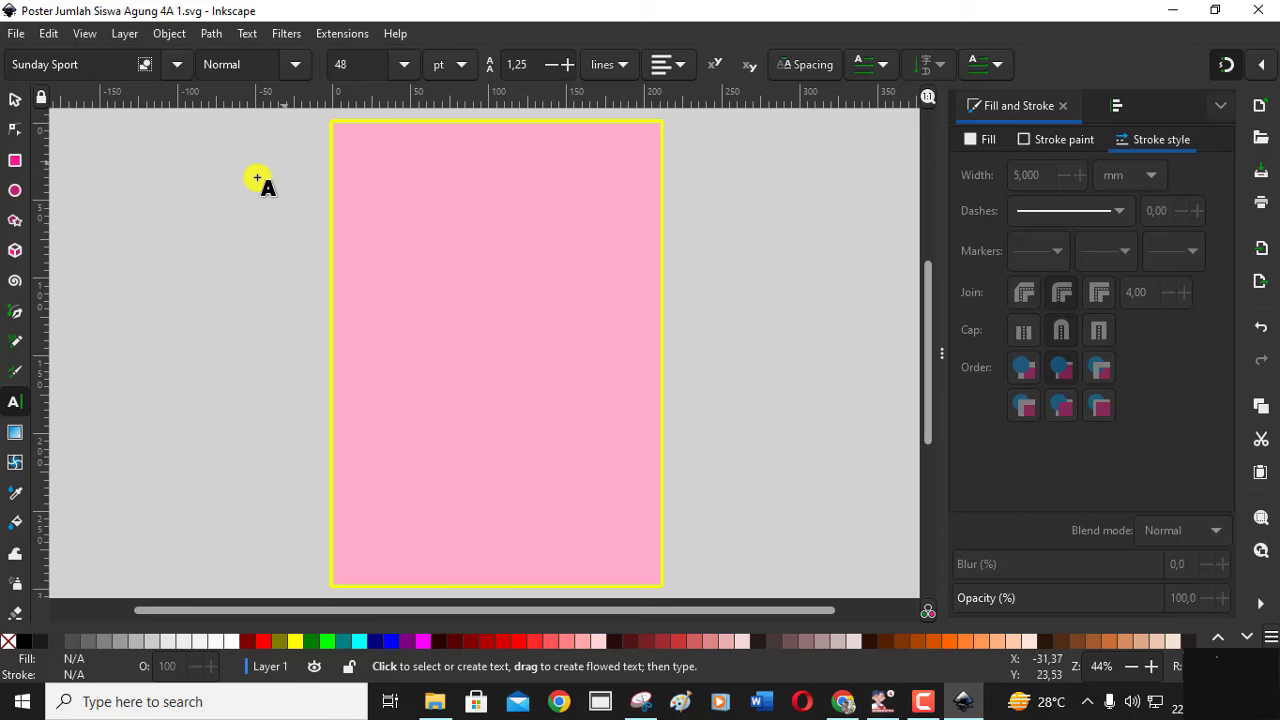
Step: Create a title text object left of the page and set it to centre alignment
click(227, 171)
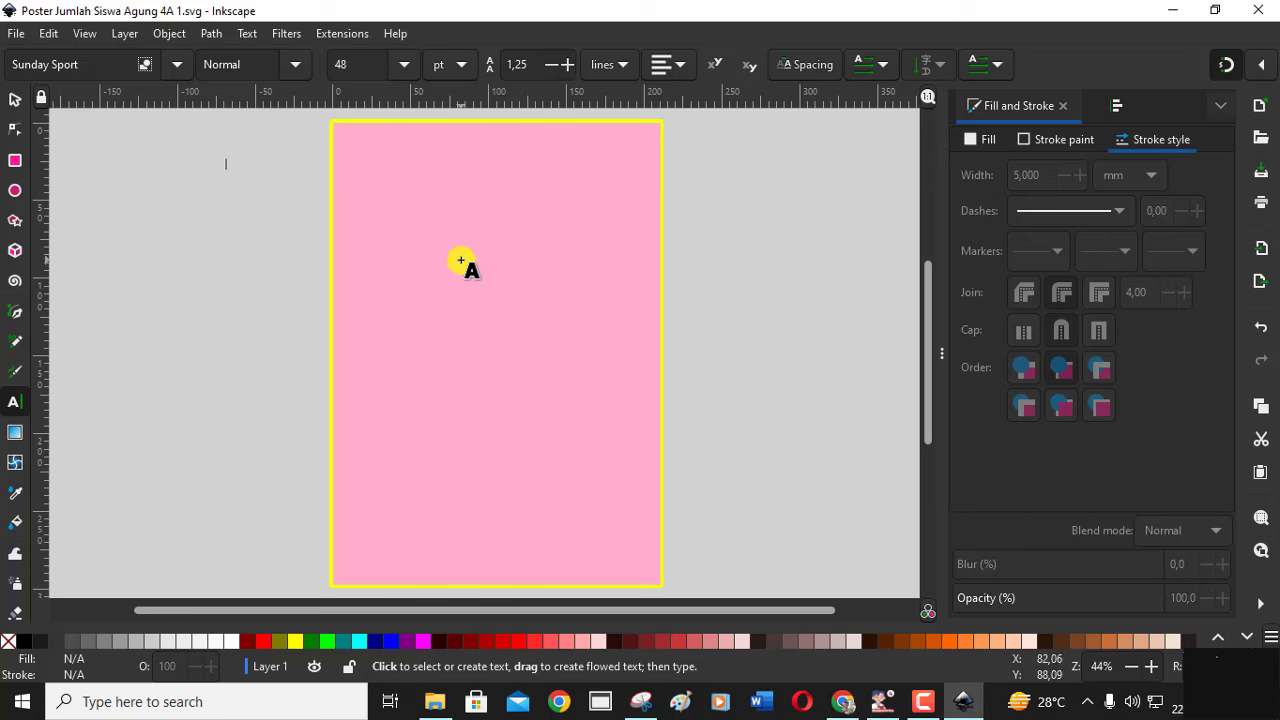
key(ctrl+v)
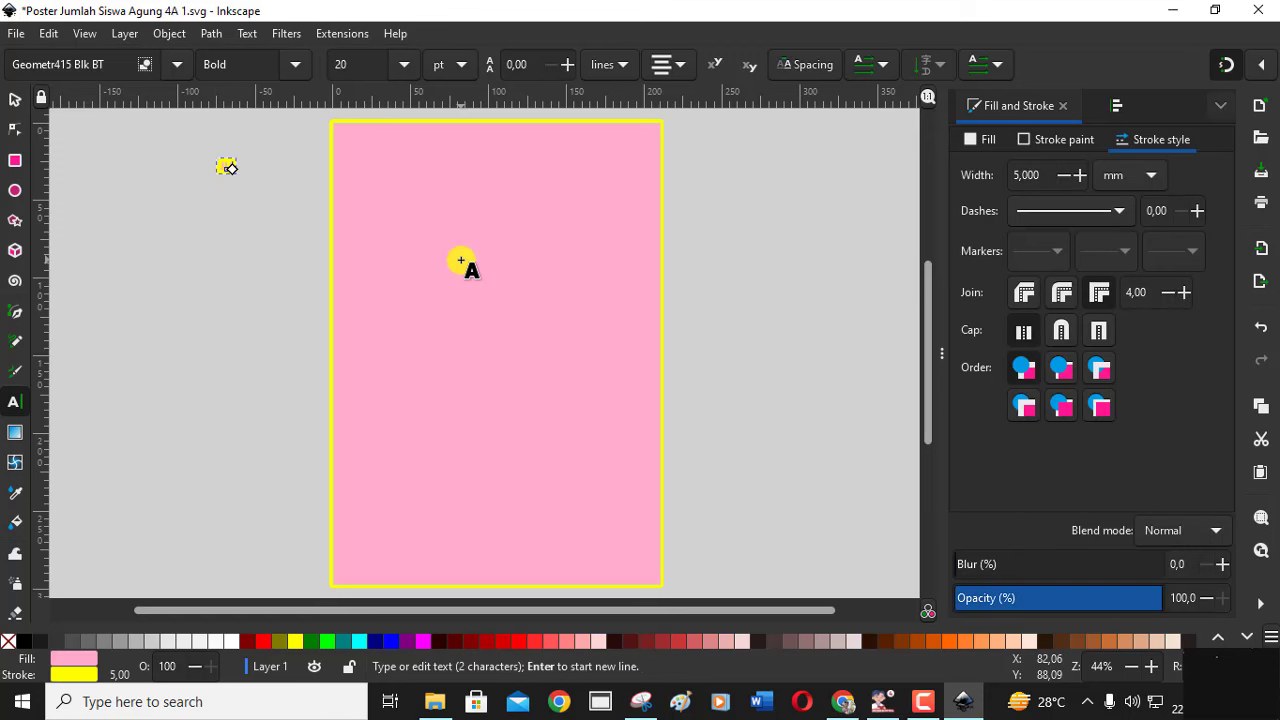
text(iswa )
text(Agung)
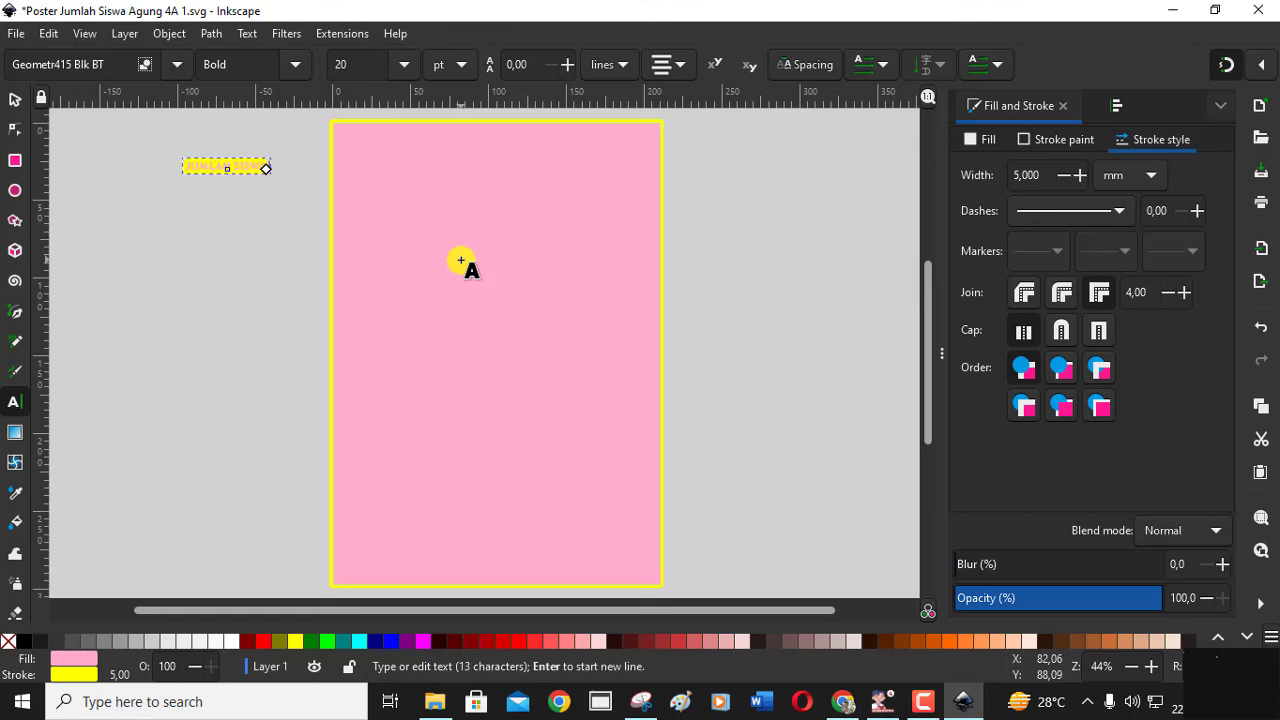
text(Agung 4)
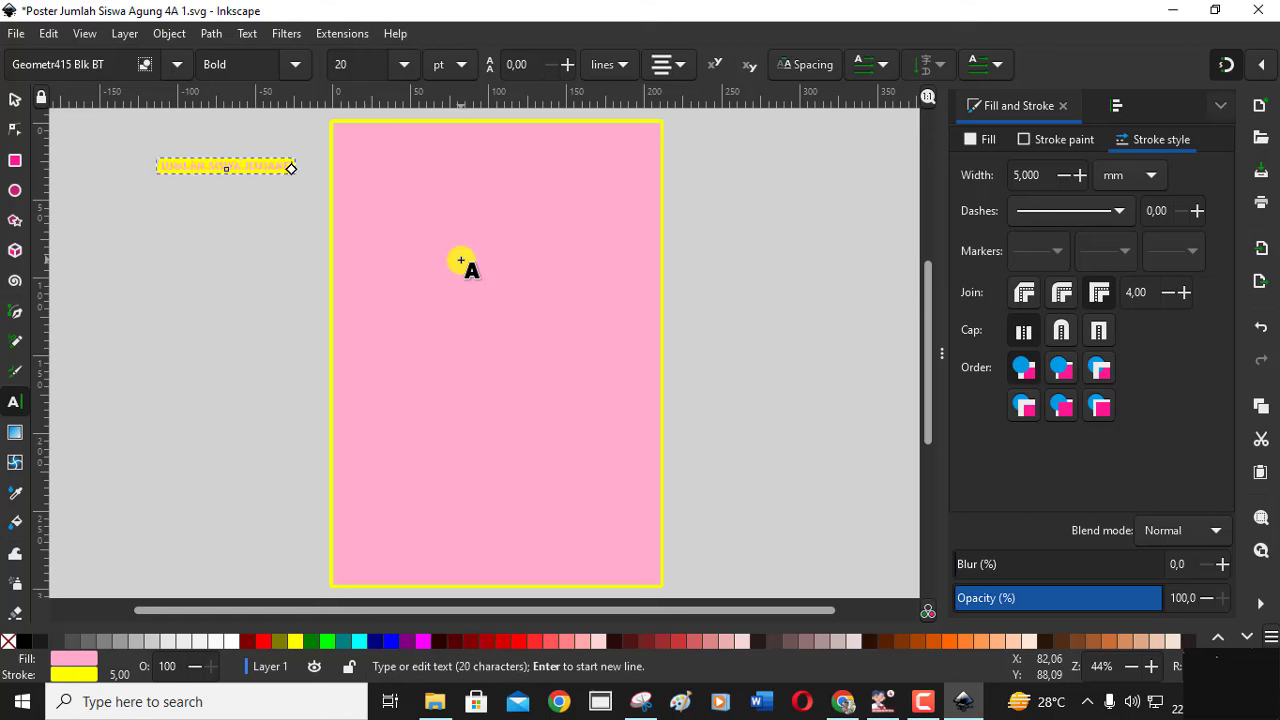
key(Escape)
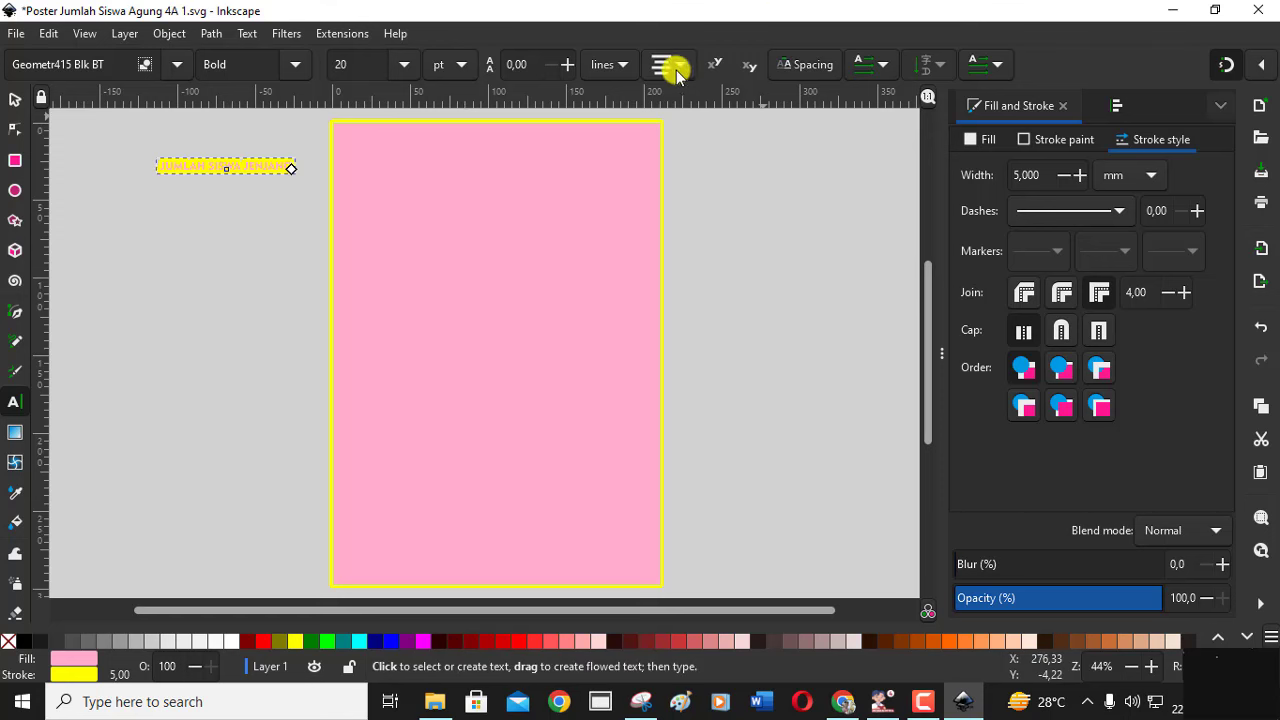
click(679, 66)
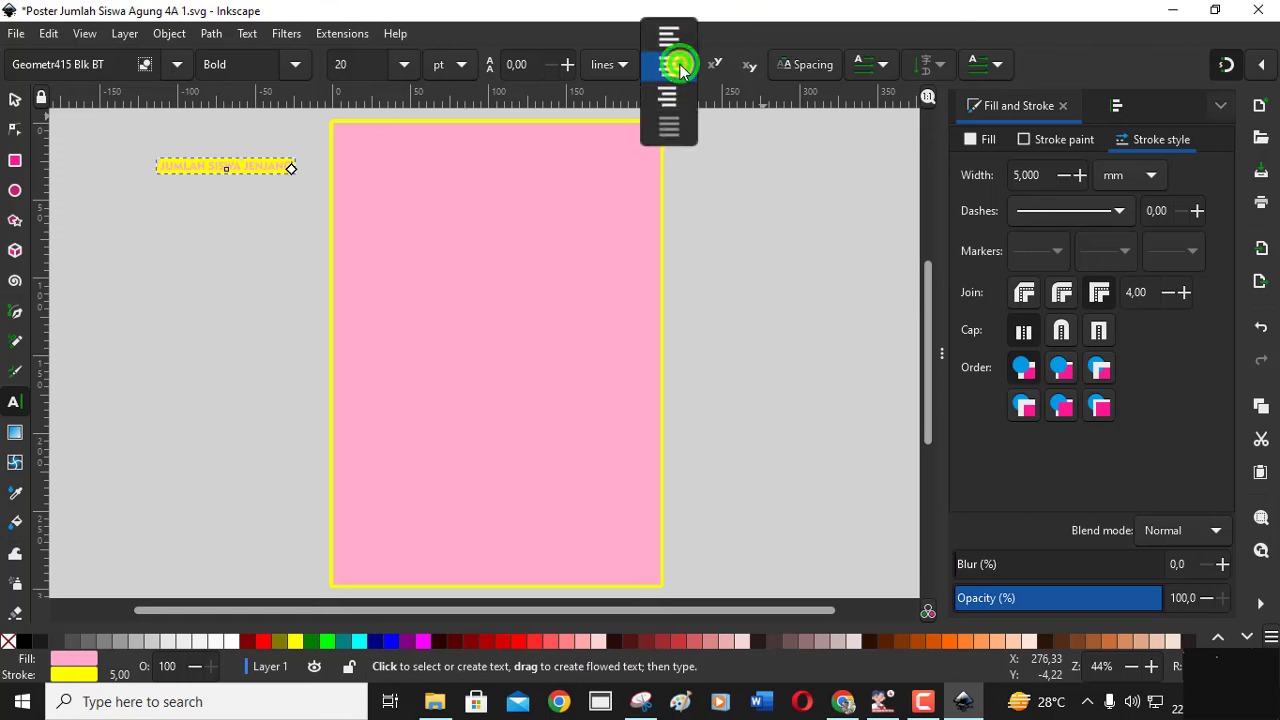
click(677, 69)
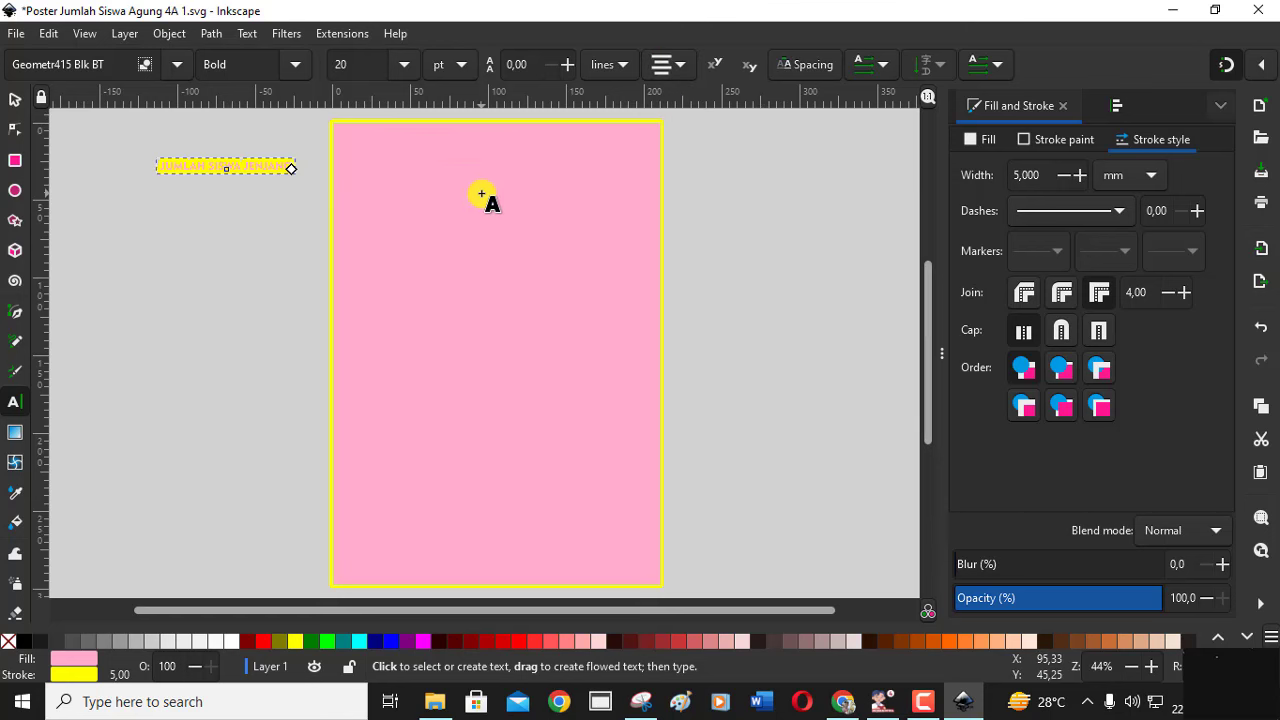
Step: Continue the title on new lines with 'SD, SMP SMA' and the start of the year line
key(Return)
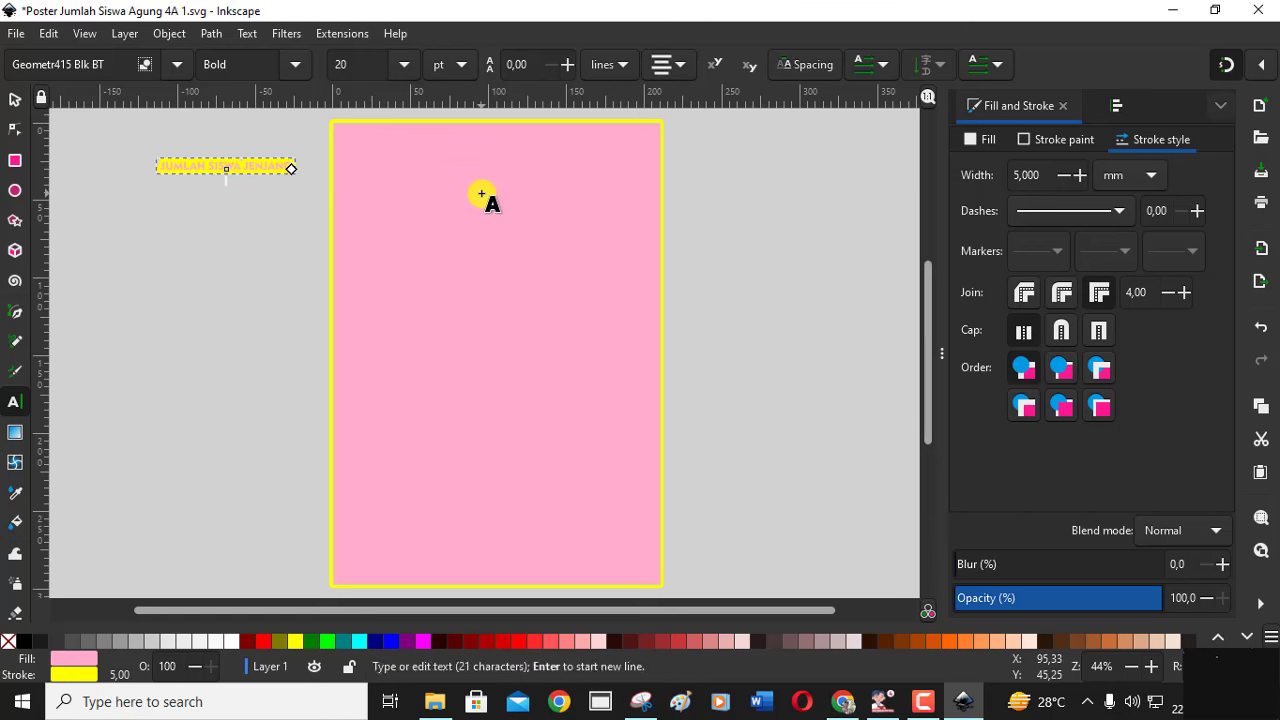
text(SD)
key(BackSpace)
text(: )
text(10)
text(, SMP, SM)
text(A)
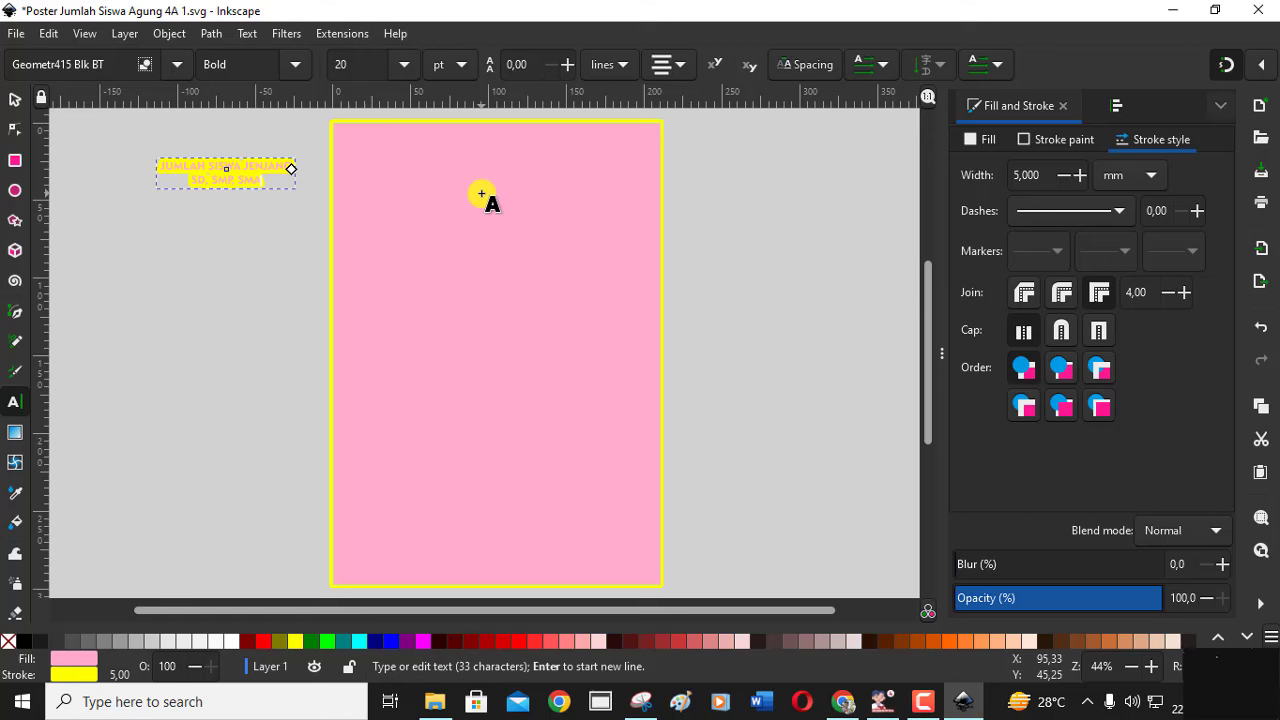
text(TK)
text(ahun)
text( 2)
text(021)
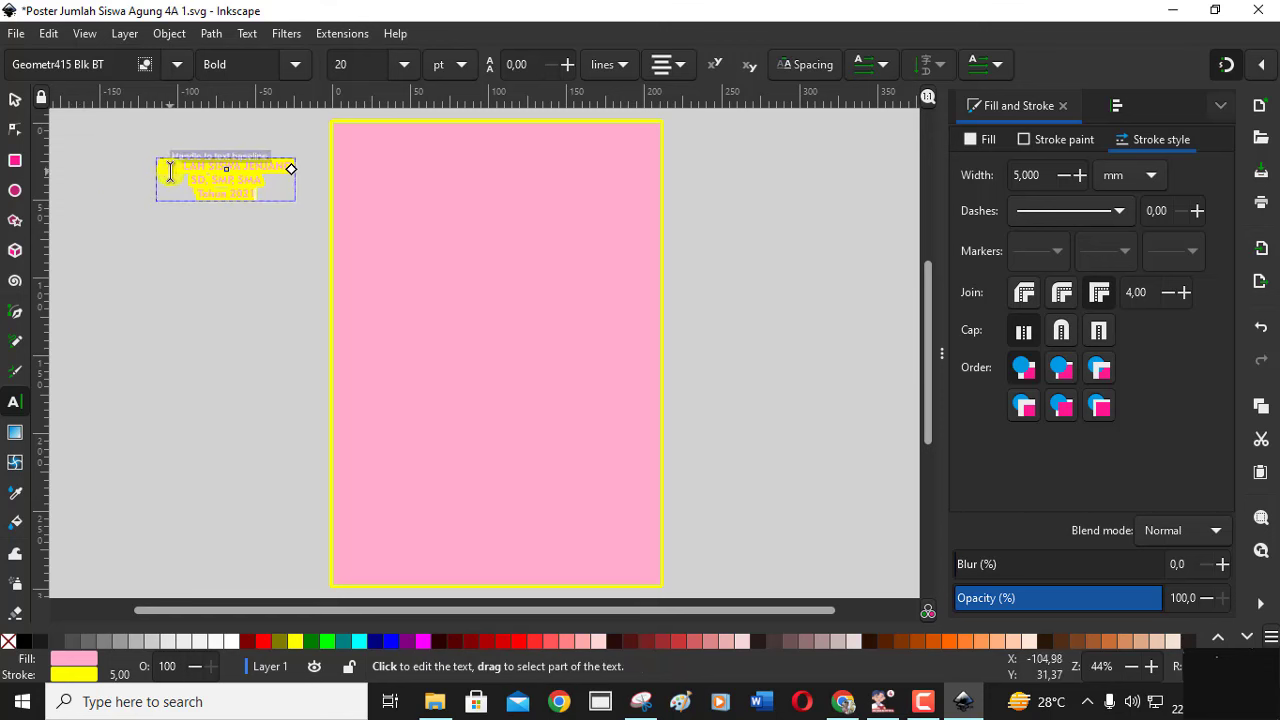
Step: Reduce the title text's yellow outline width from about 5 mm to 1,000 mm
mouse_move(171, 172)
mouse_down()
mouse_move(262, 191)
mouse_move(152, 165)
mouse_up()
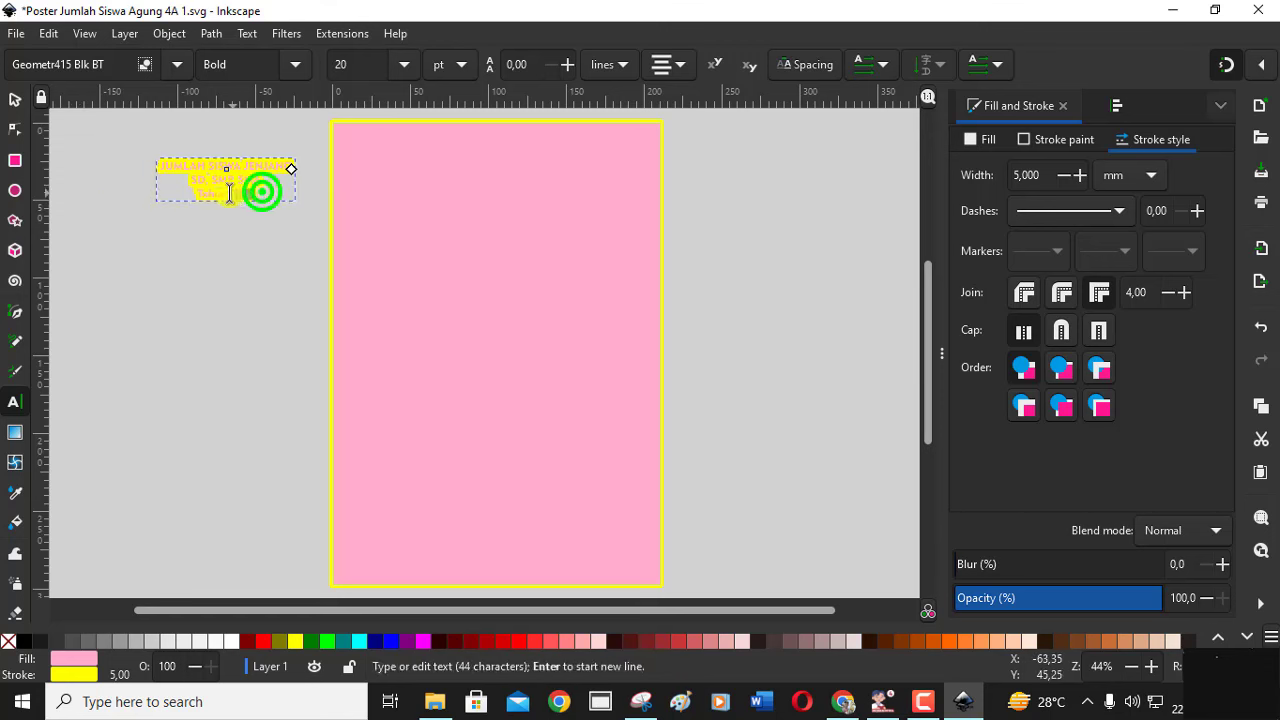
click(152, 165)
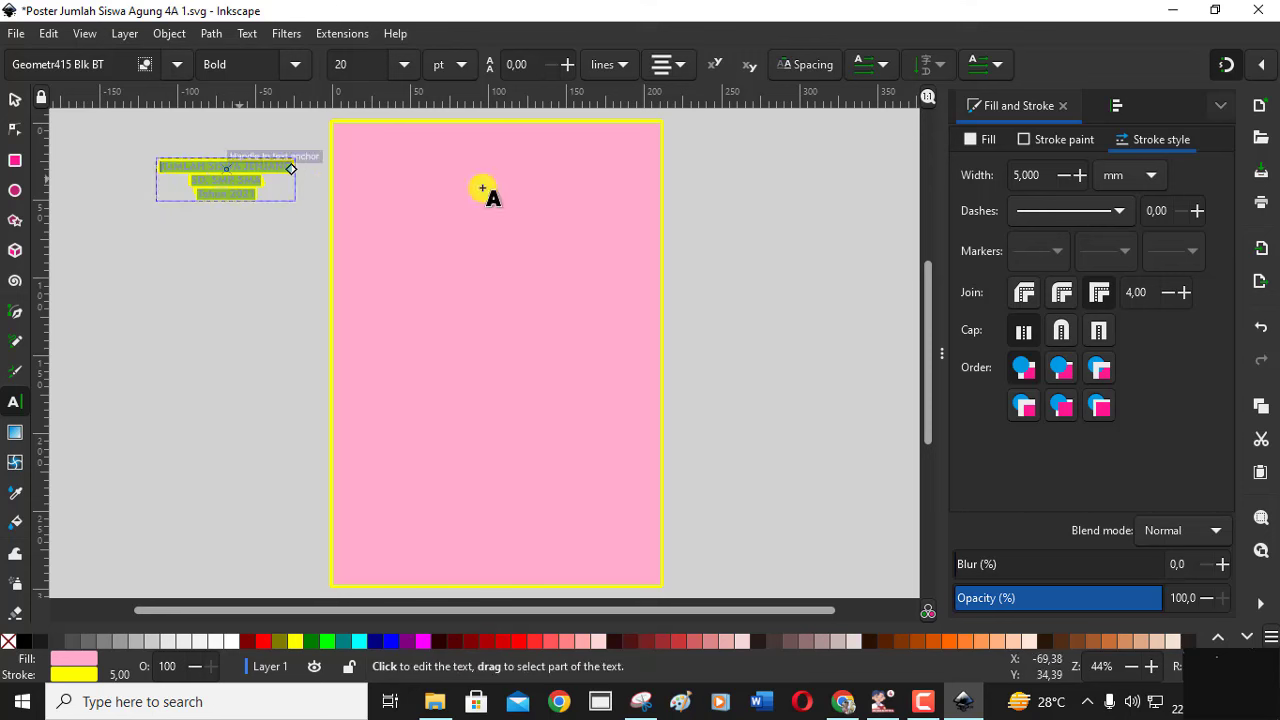
click(1066, 176)
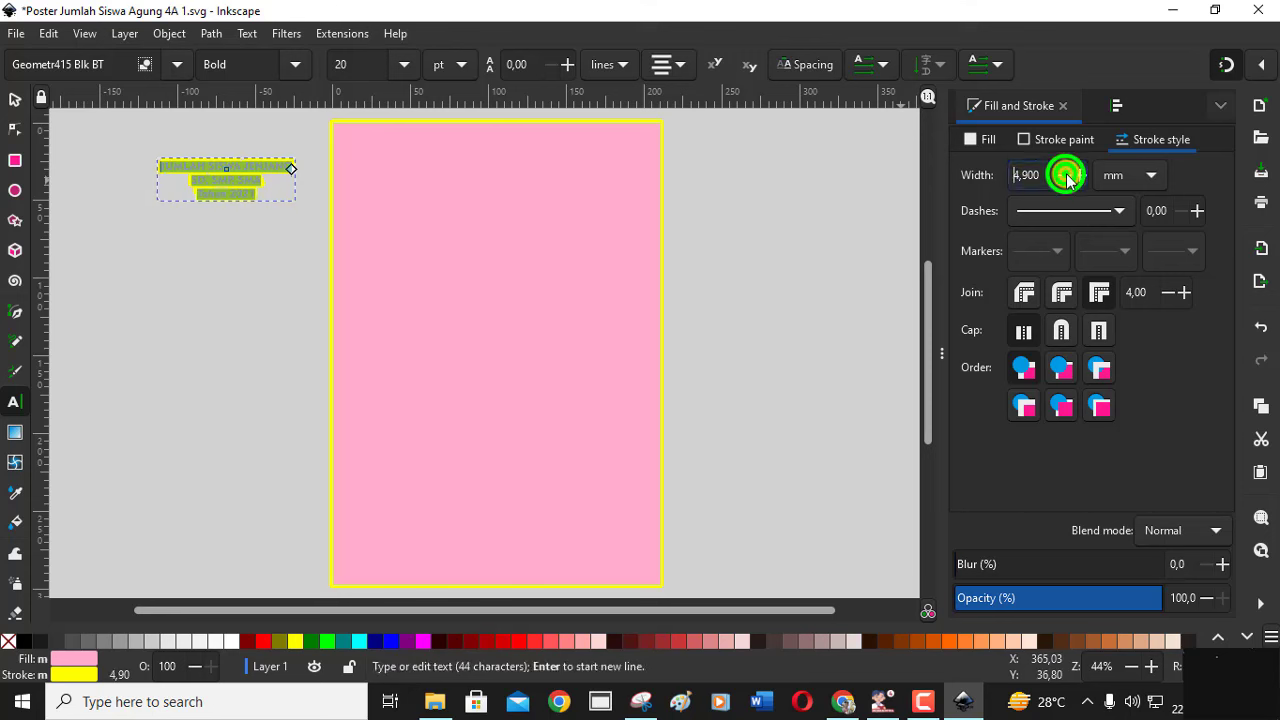
click(1066, 176)
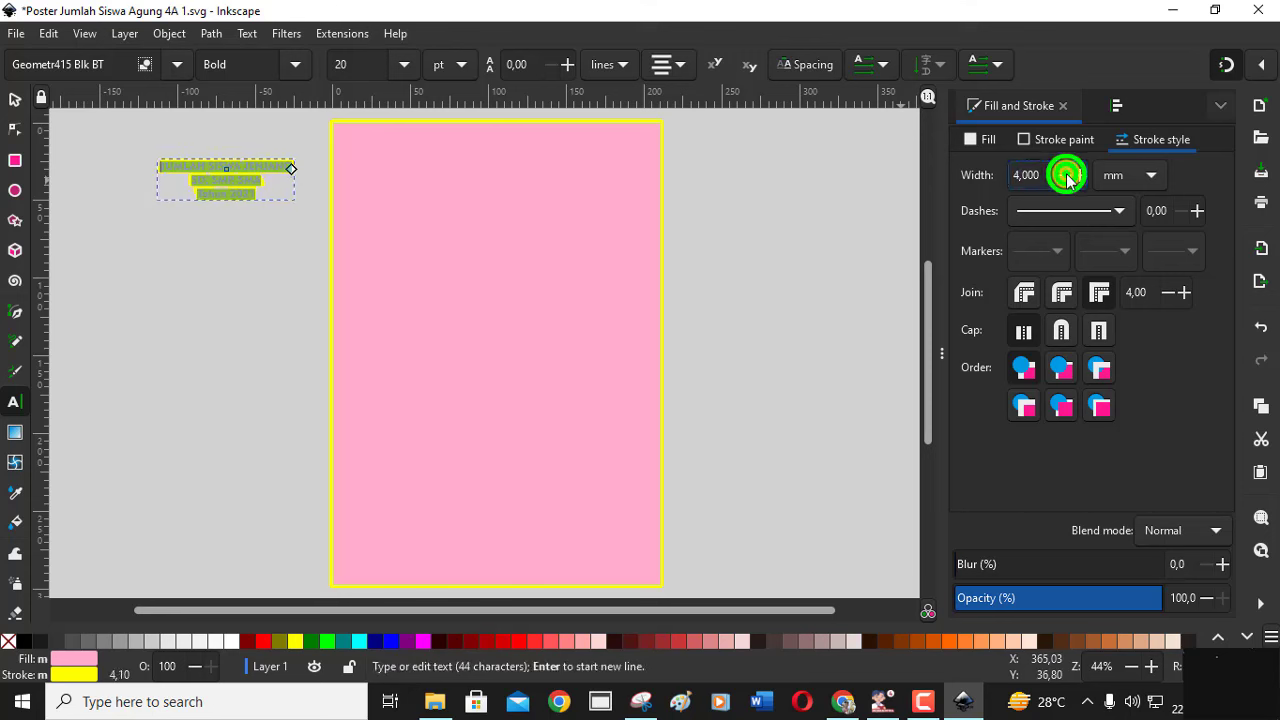
click(1066, 176)
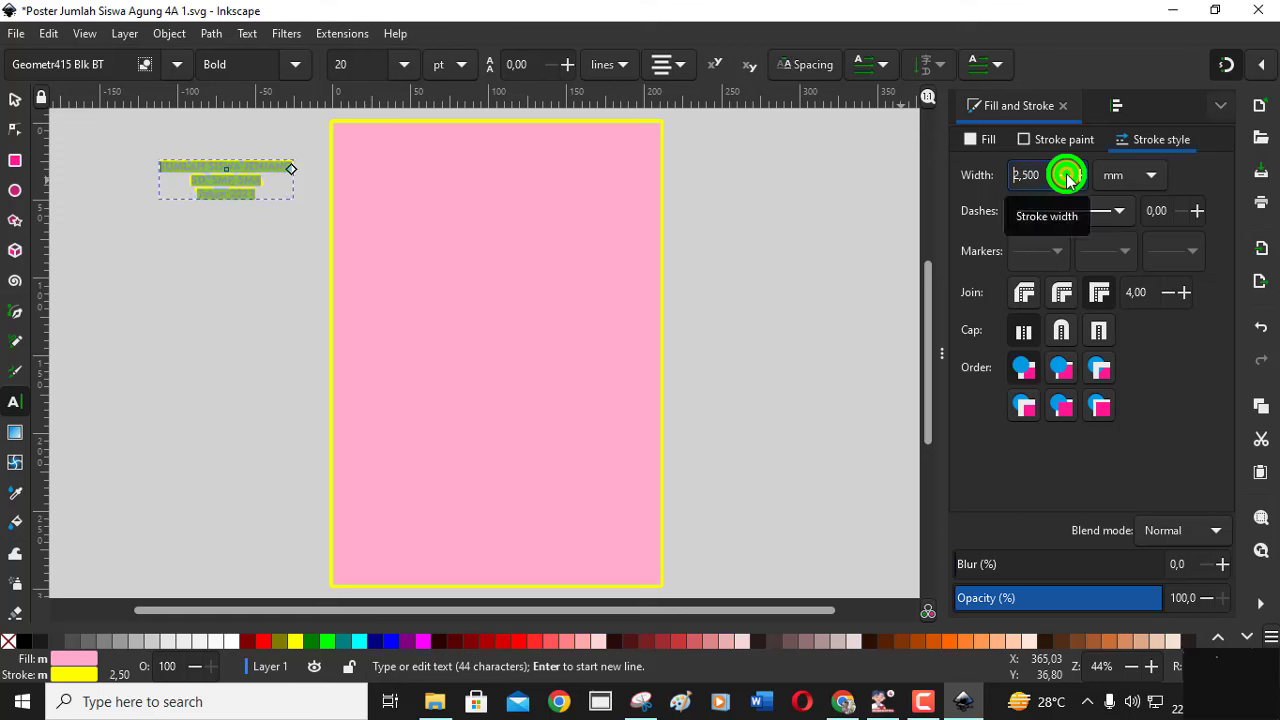
click(1066, 176)
click(1066, 176)
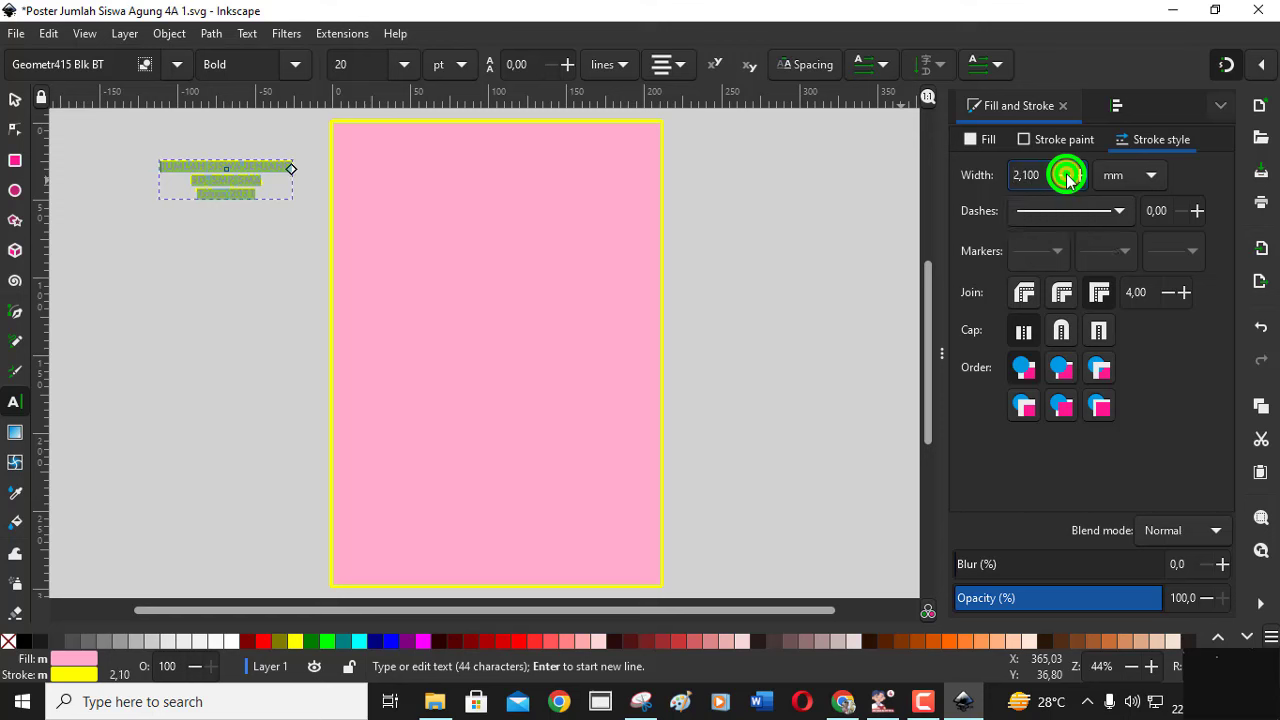
click(1066, 176)
click(1066, 176)
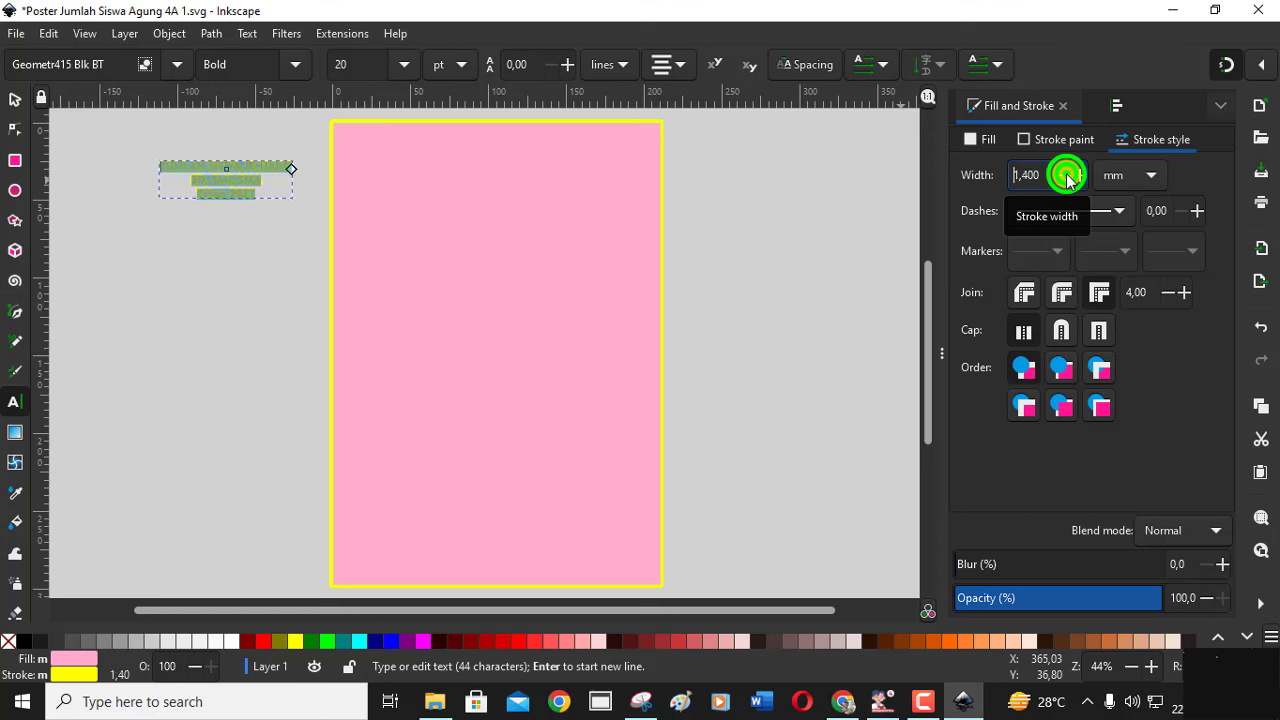
click(1066, 176)
click(1066, 176)
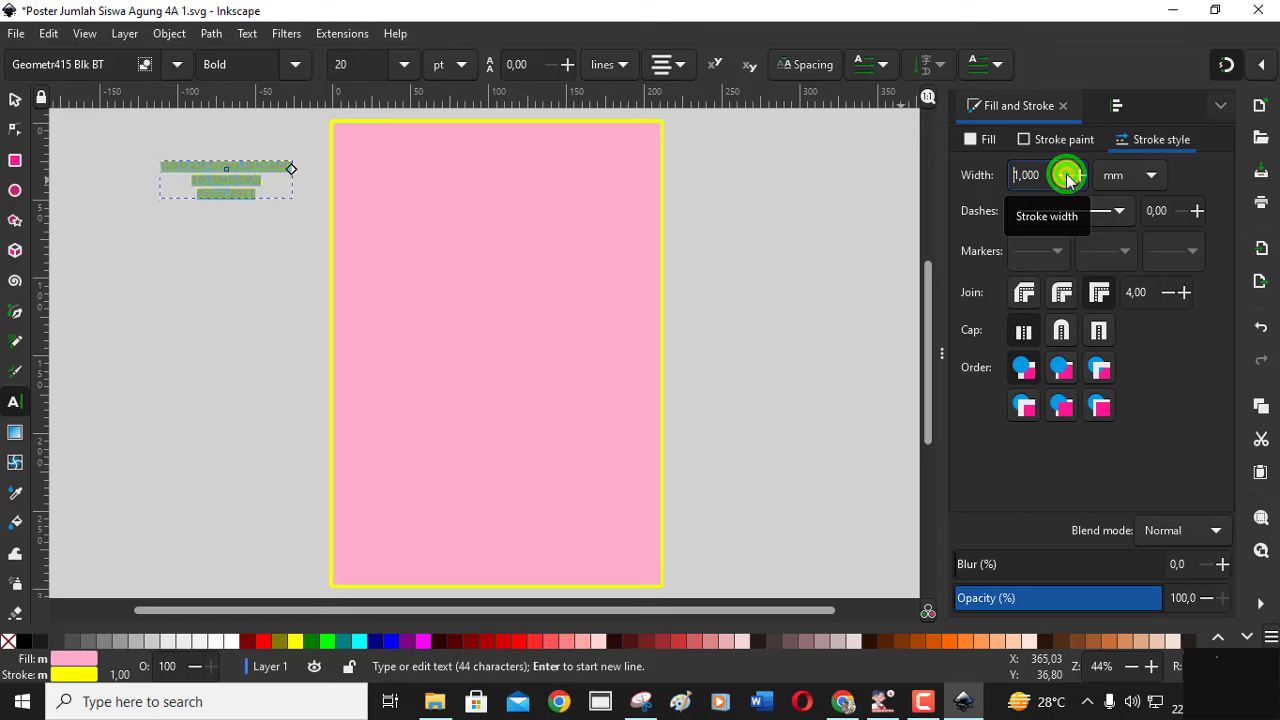
click(13, 99)
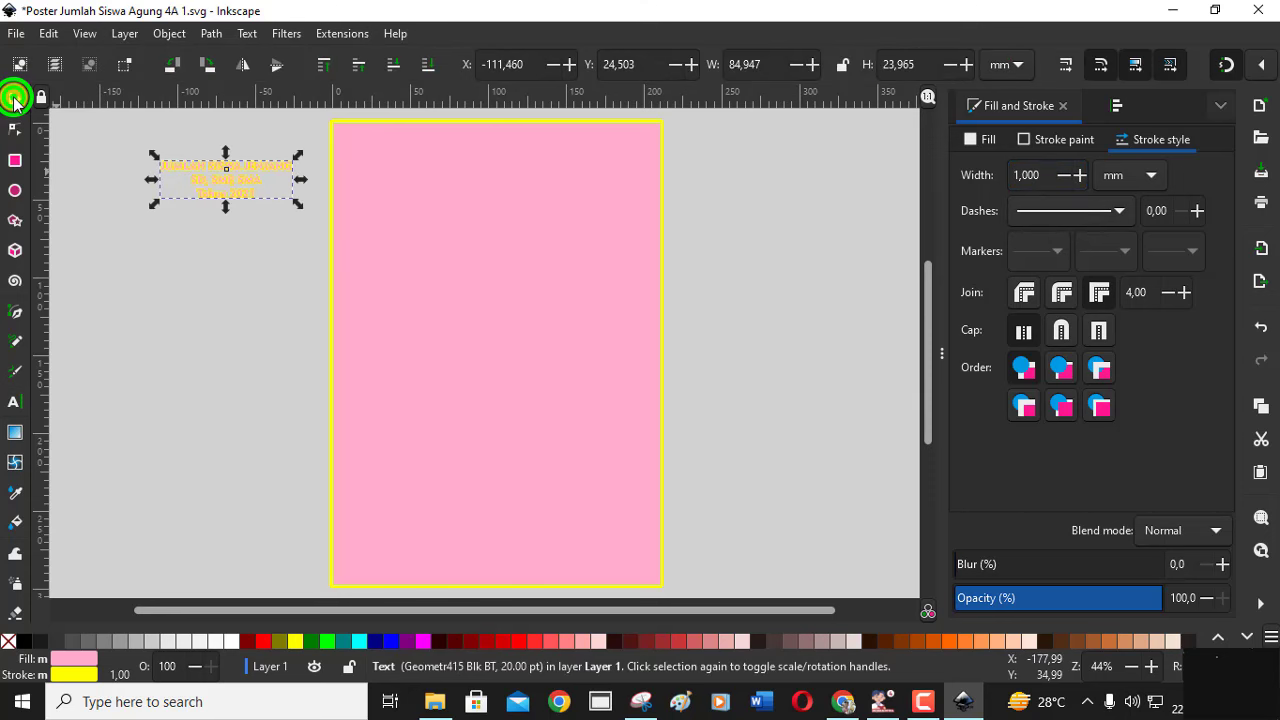
Step: Remove the title's outline and give it a red fill from the palette
right_click(9, 641)
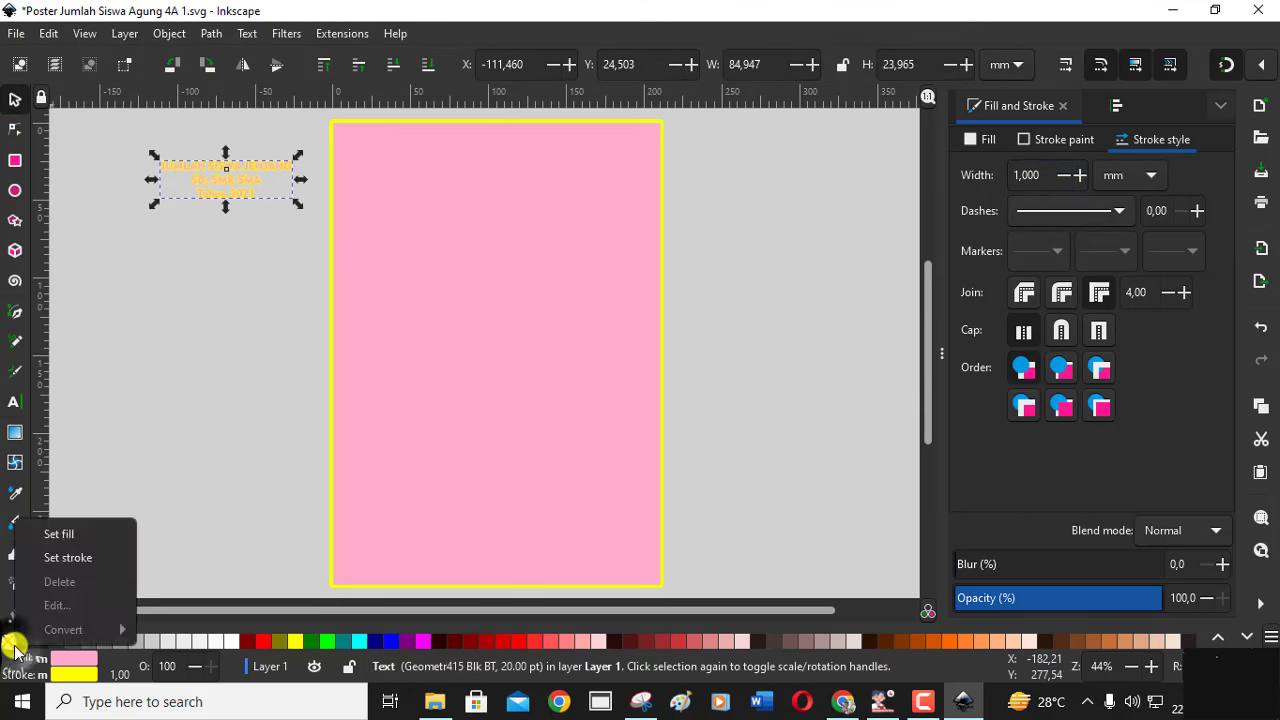
click(60, 558)
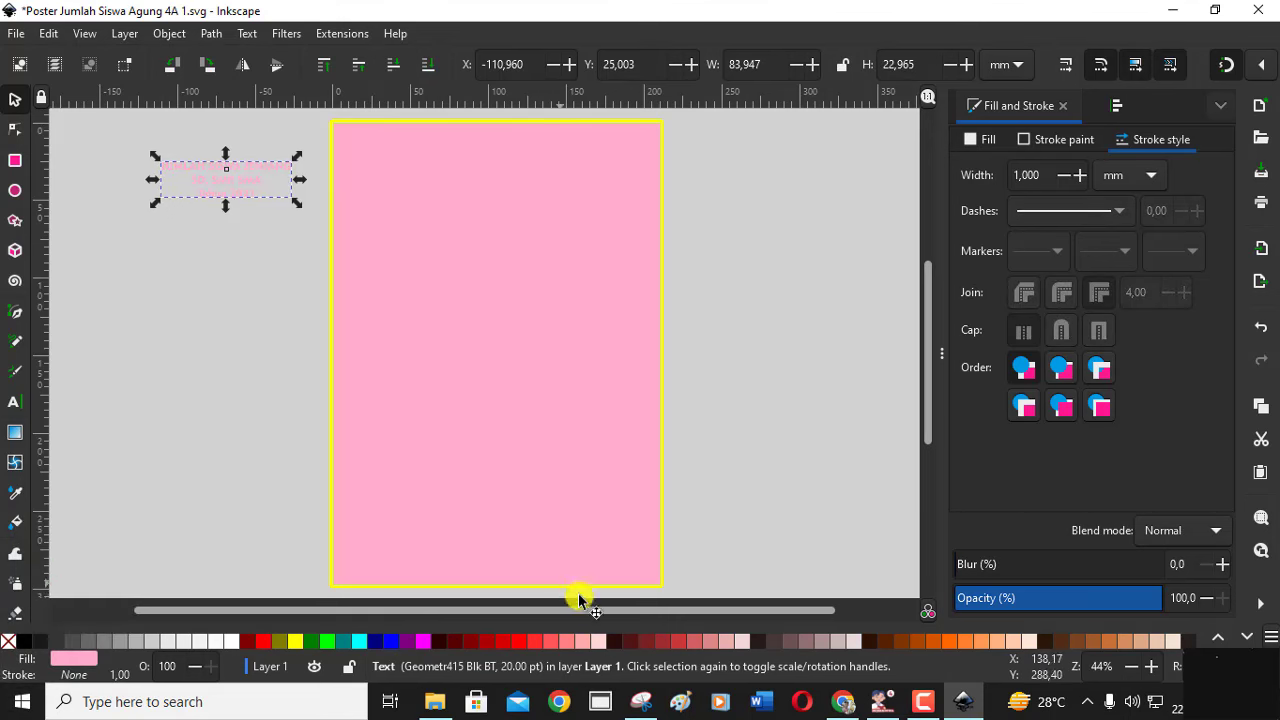
click(518, 638)
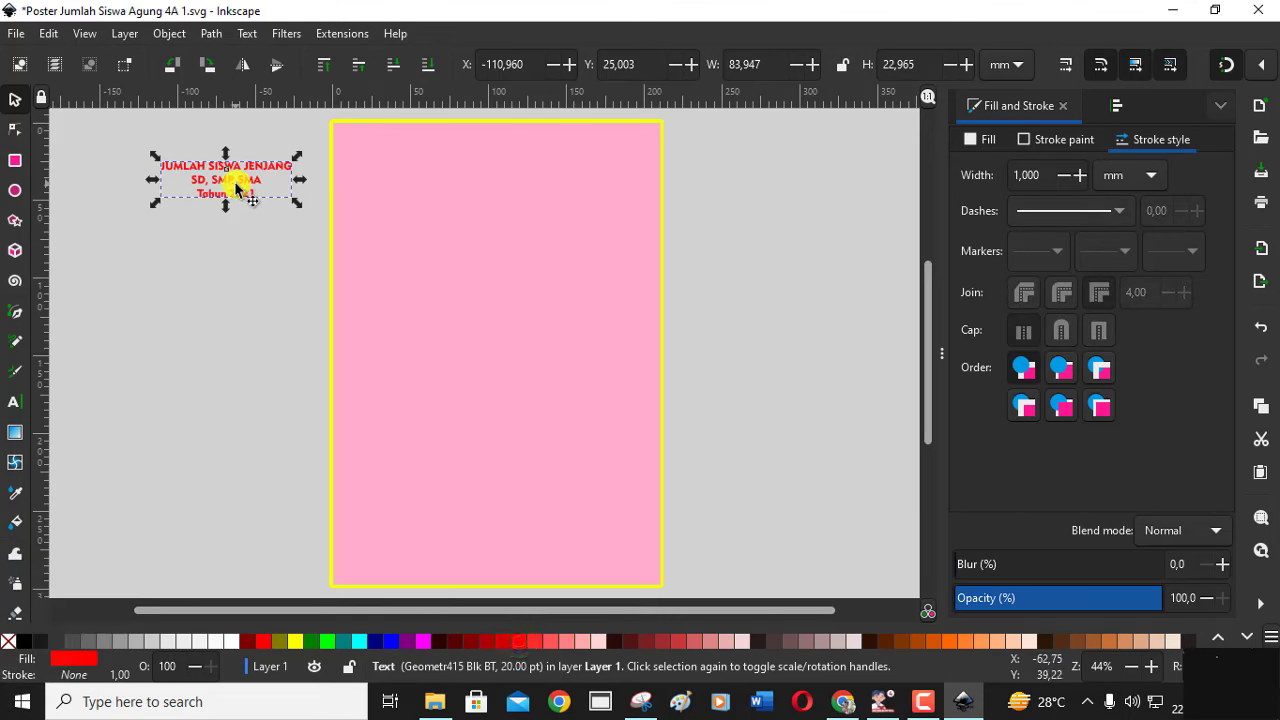
Step: Move the title onto the top of the page, centred, after briefly checking the browser data
drag(232, 184, 494, 160)
click(213, 213)
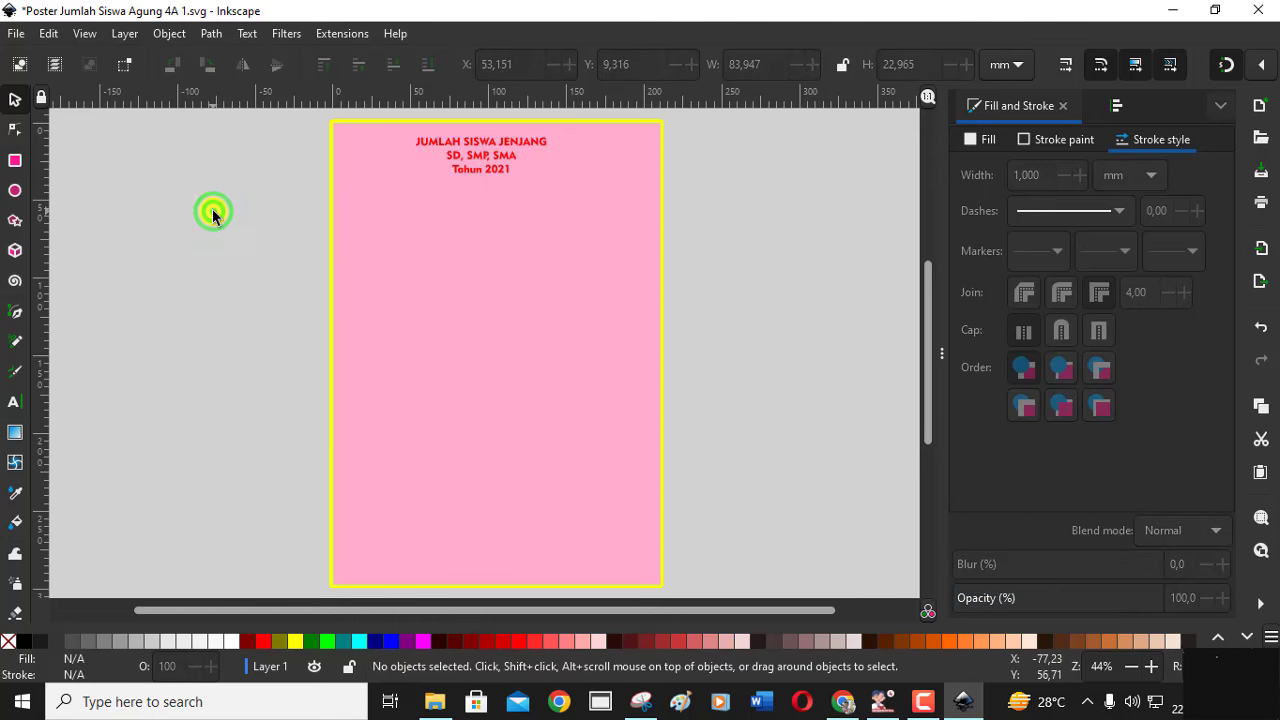
key(alt+Tab)
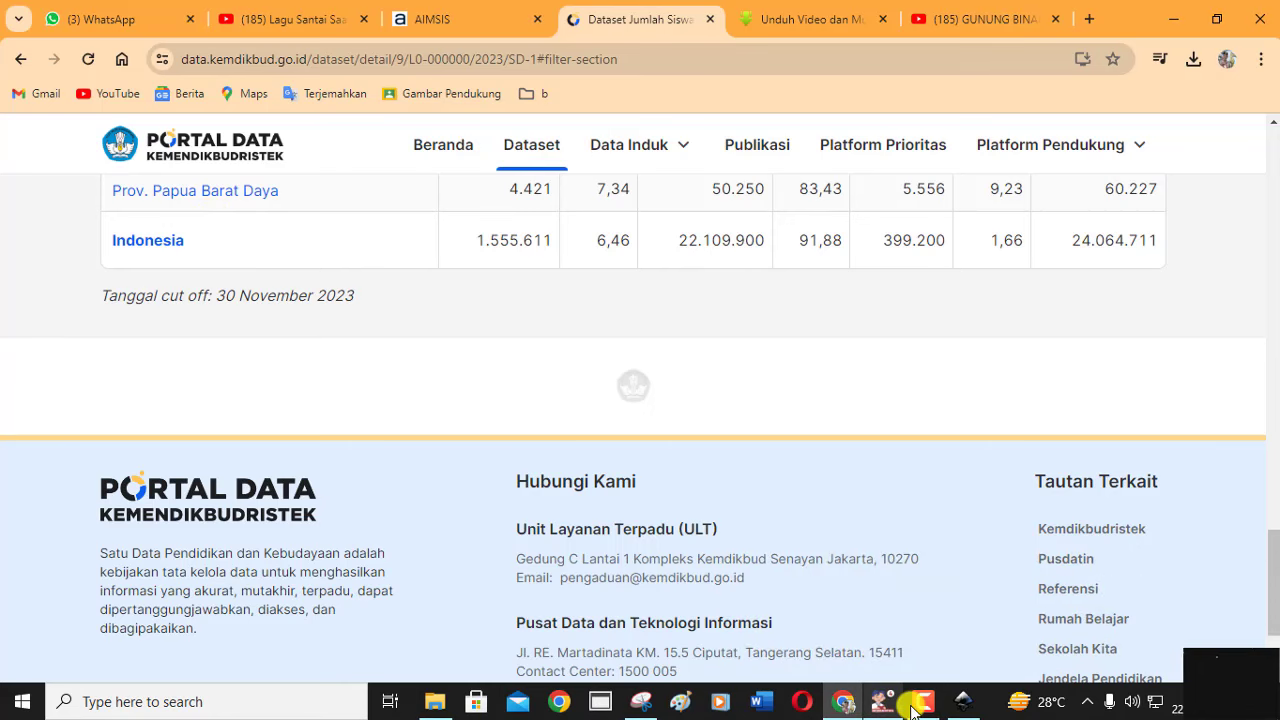
click(963, 701)
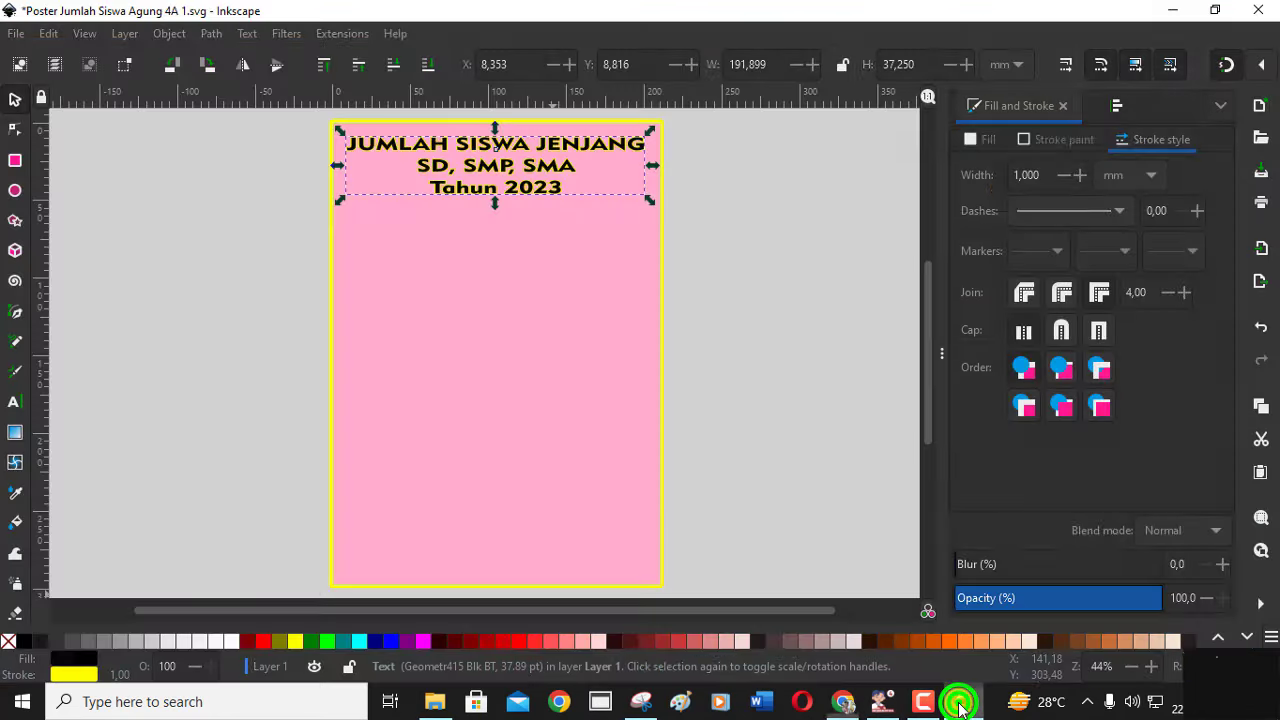
Step: Deselect the finished title and bring up the File menu
click(762, 297)
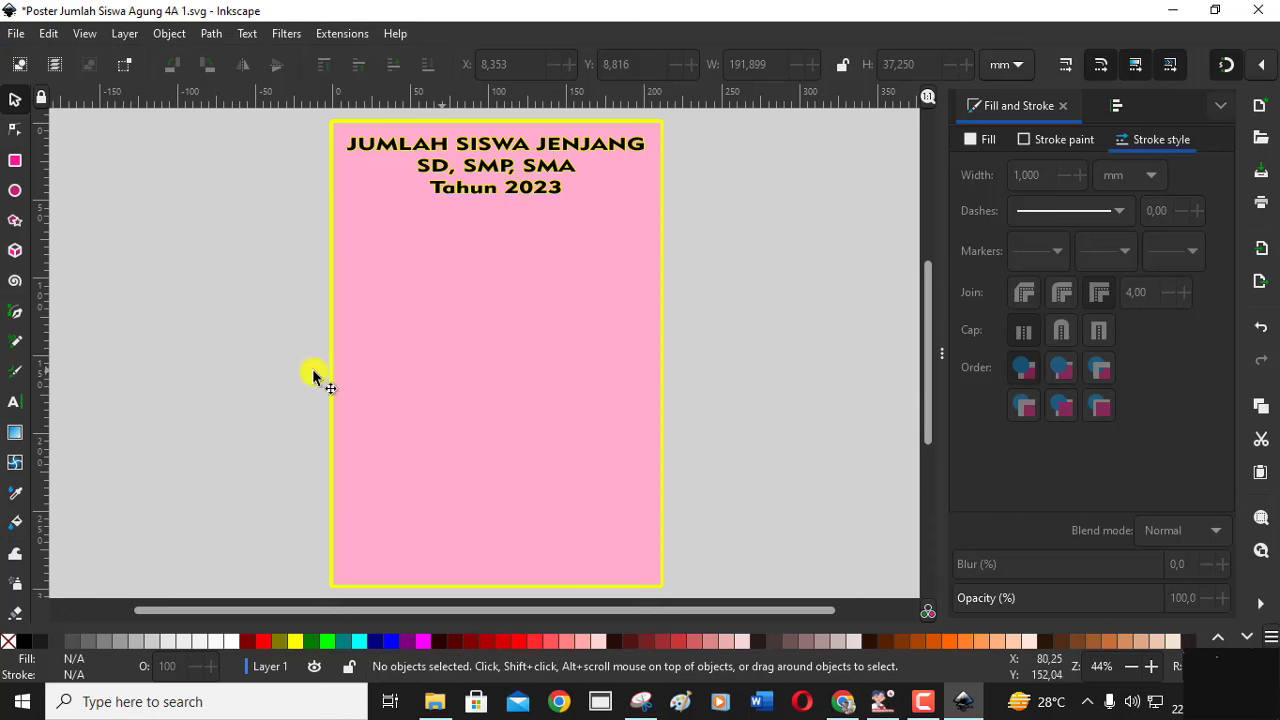
click(17, 34)
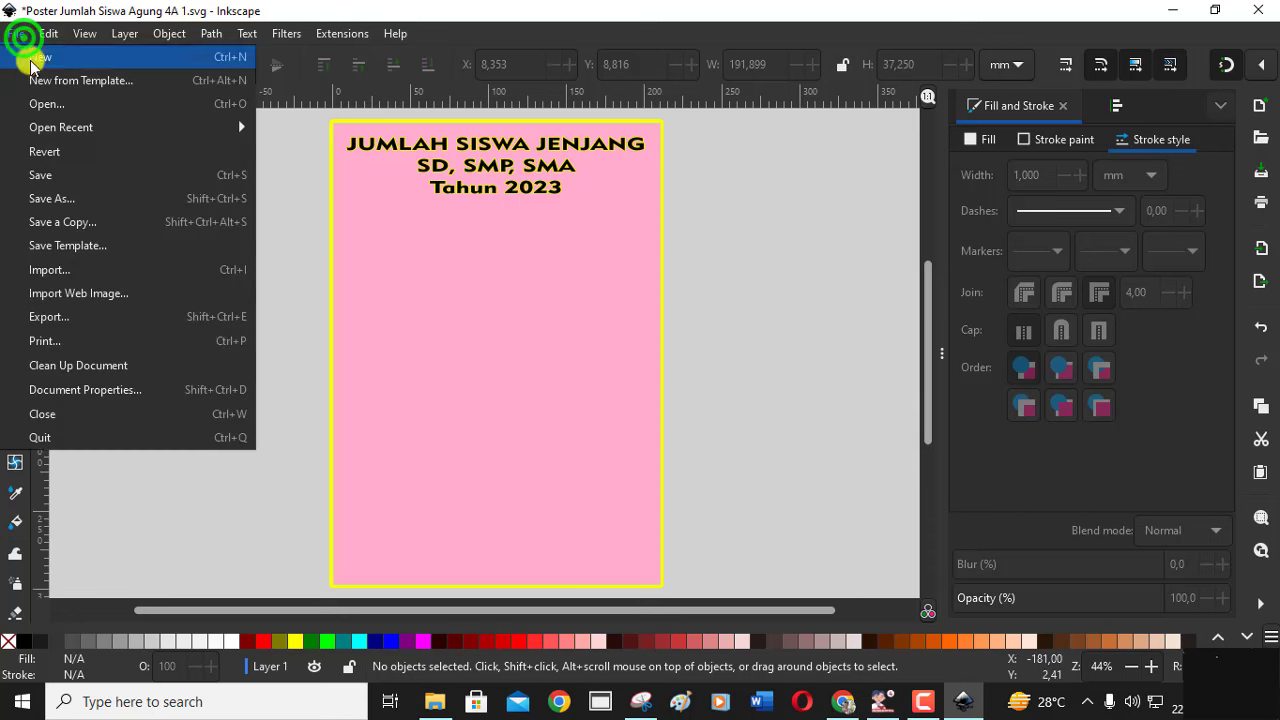
Step: Import the Anak SD picture of two primary-school students into the poster
click(144, 274)
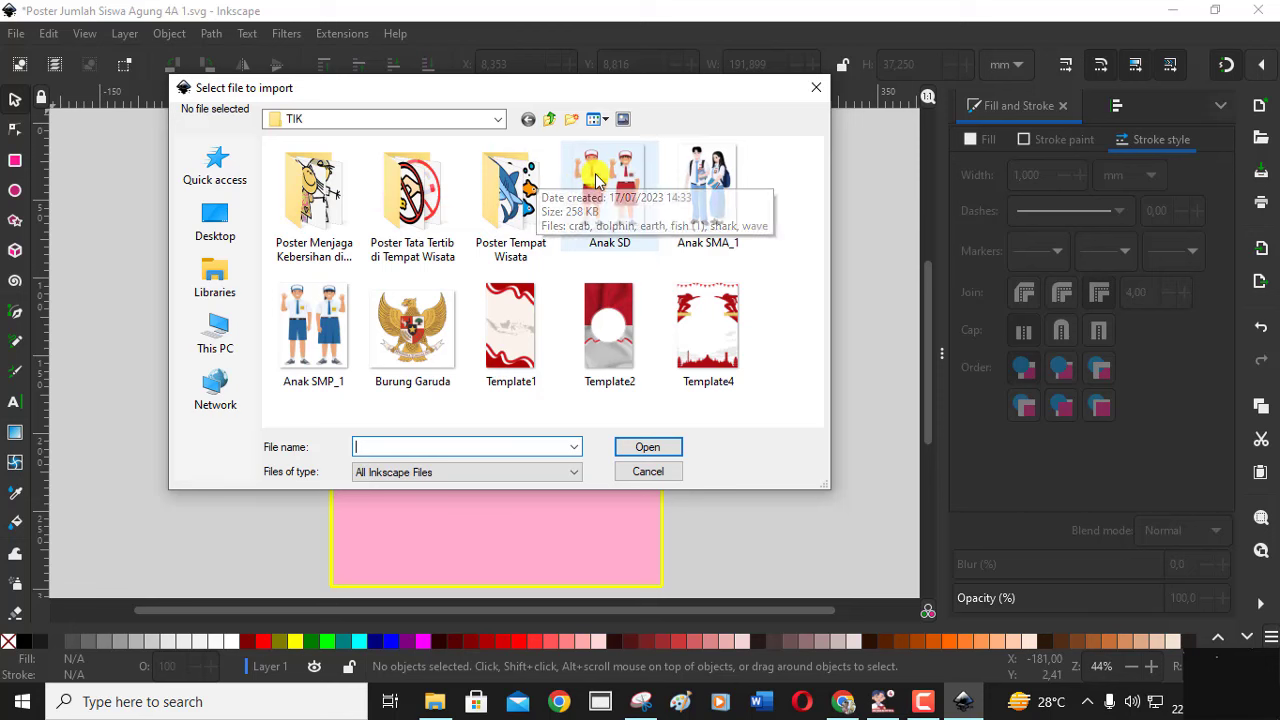
click(606, 122)
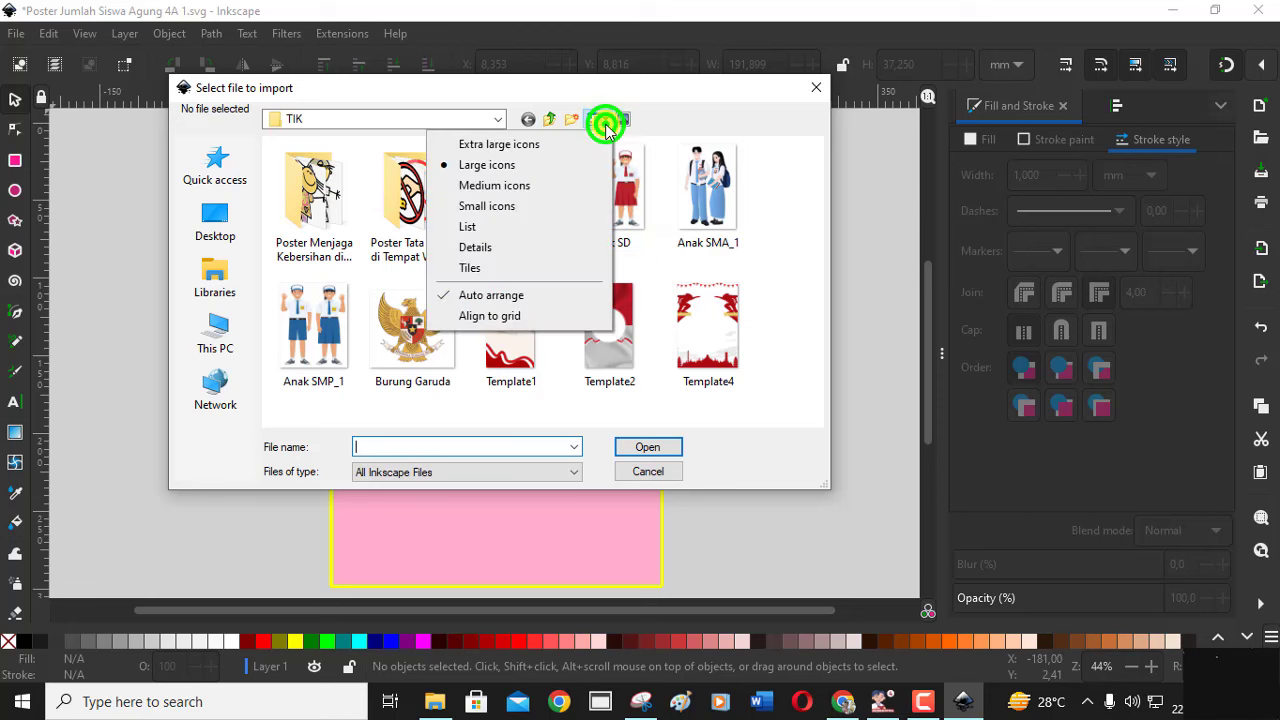
click(522, 186)
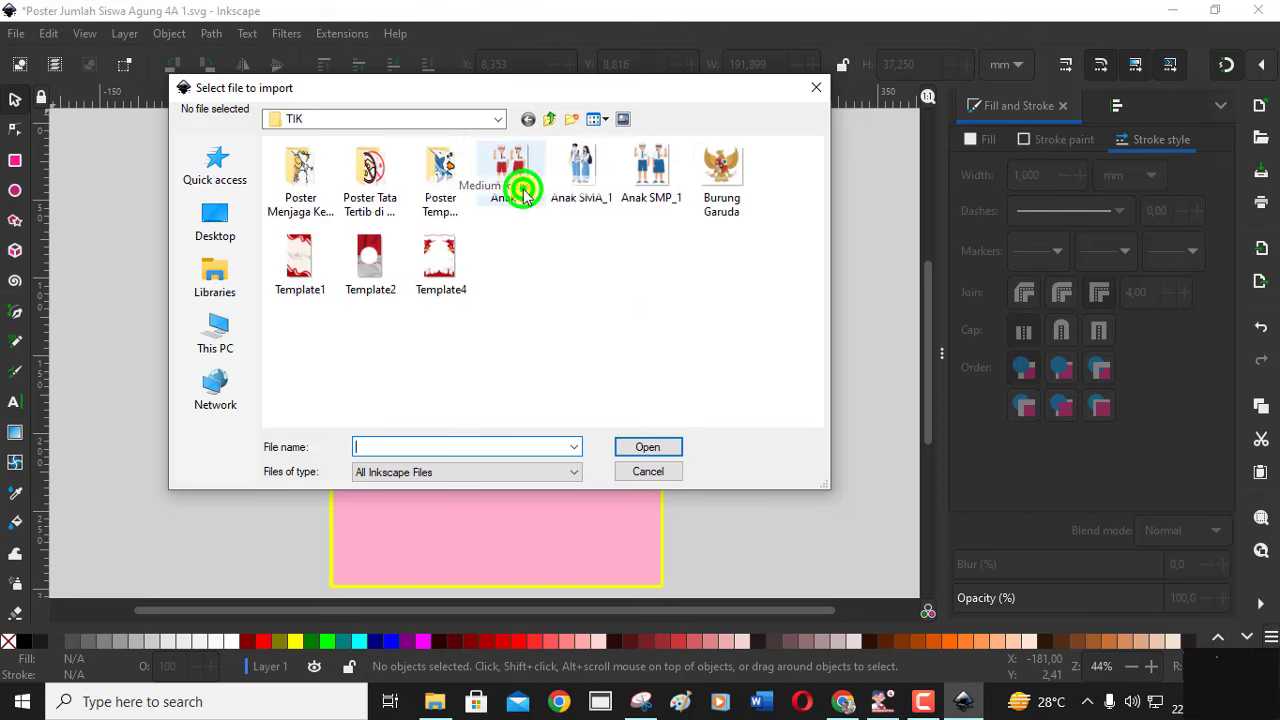
click(606, 122)
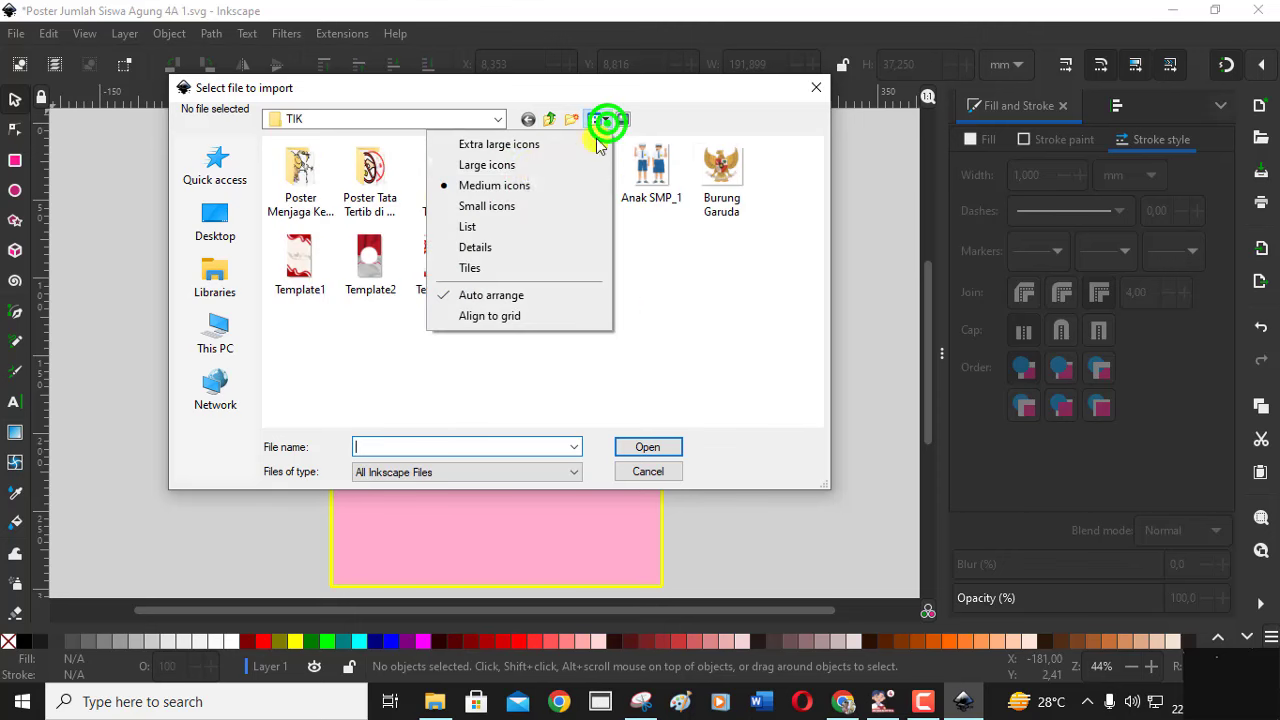
click(500, 166)
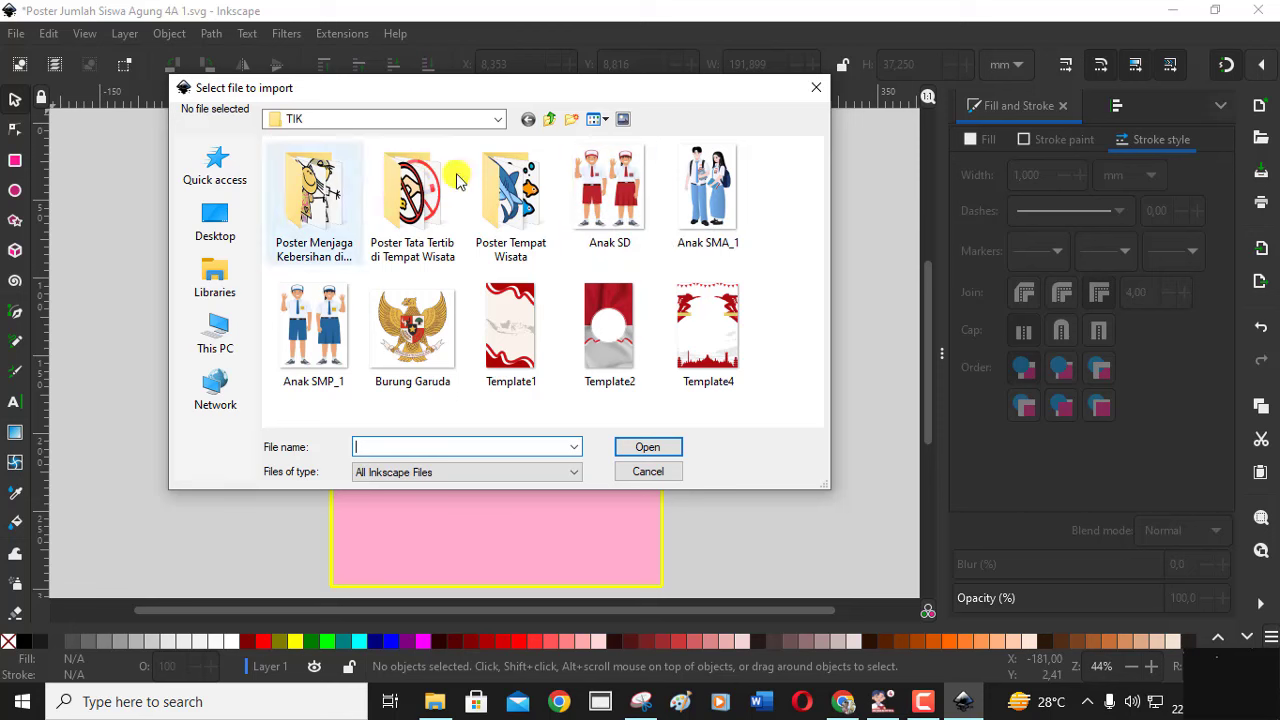
click(624, 192)
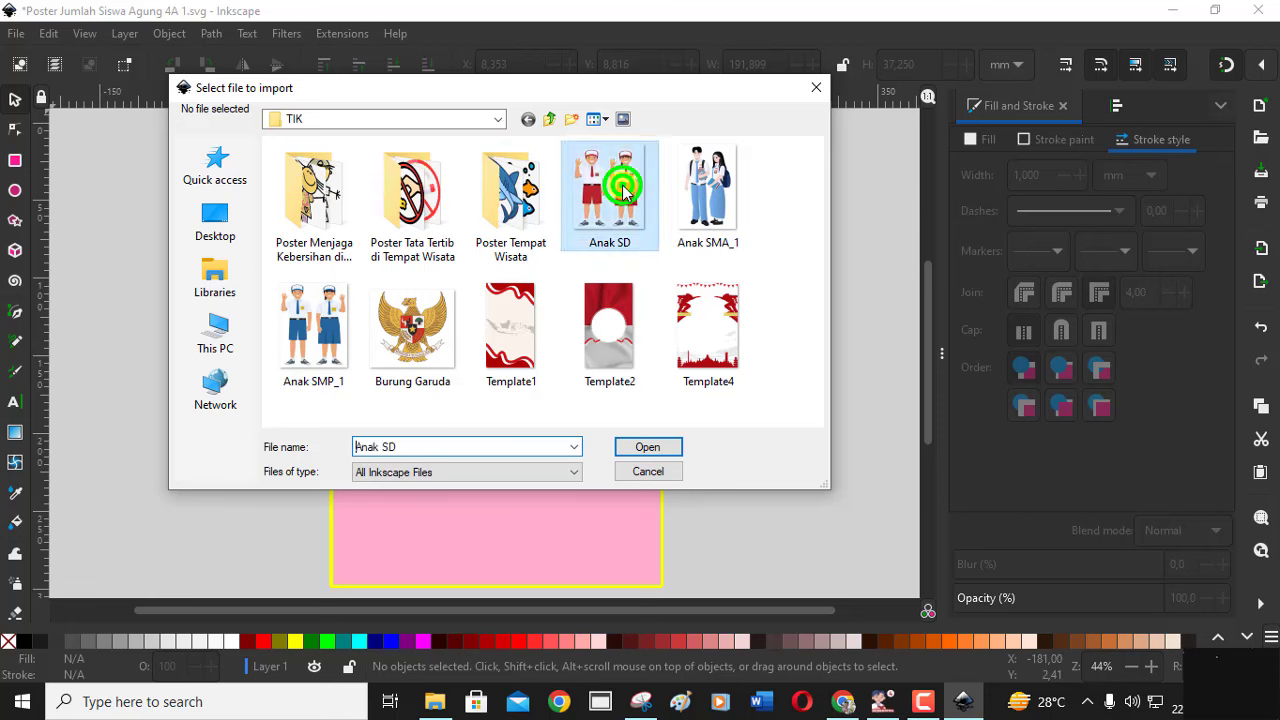
click(652, 447)
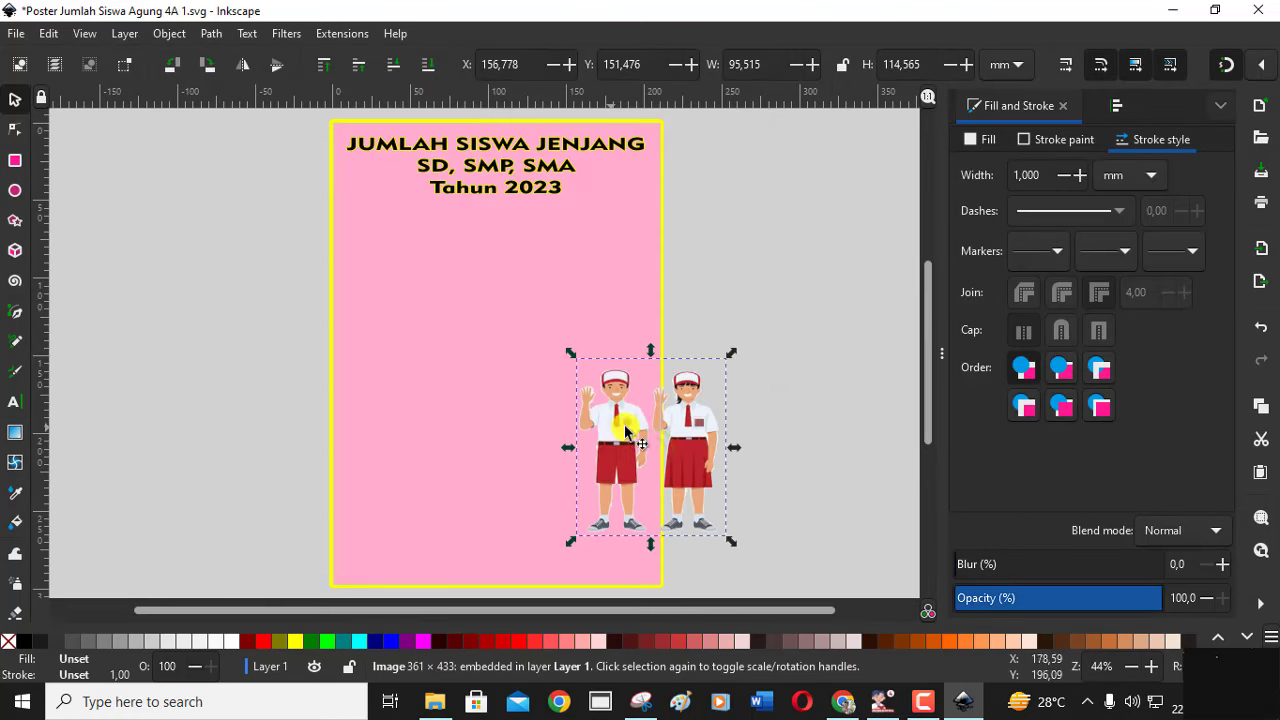
Step: Shrink the Anak SD picture to about 64.7 × 77.8 mm, upper right below the title
mouse_move(674, 428)
mouse_down()
mouse_move(581, 276)
mouse_move(597, 269)
mouse_up()
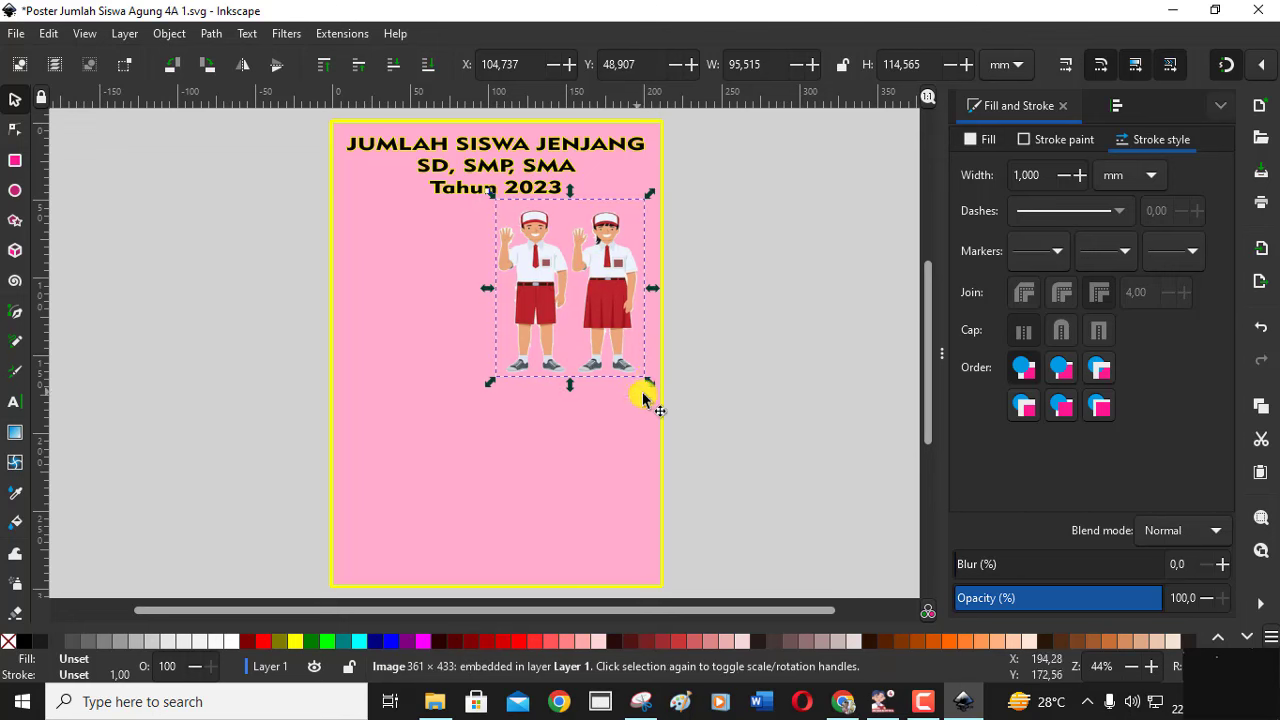
drag(650, 381, 614, 346)
mouse_move(595, 287)
mouse_down()
mouse_move(622, 296)
mouse_move(632, 320)
mouse_up()
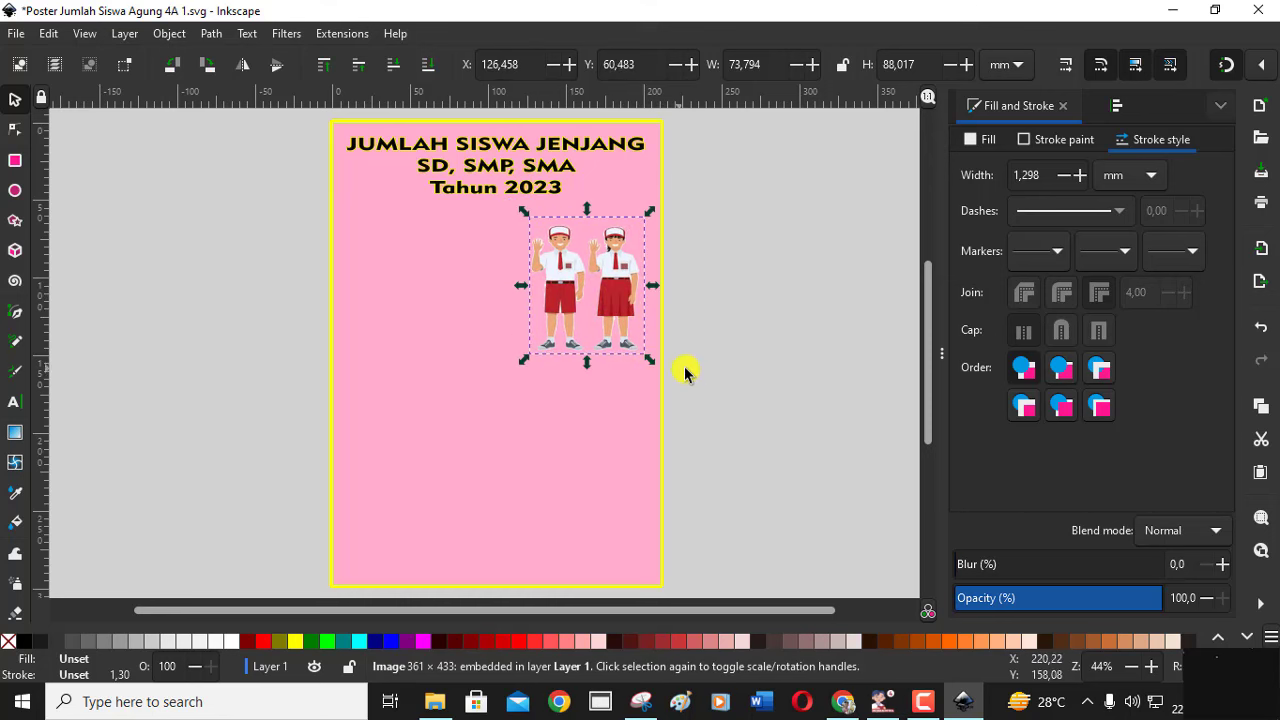
click(694, 372)
click(618, 321)
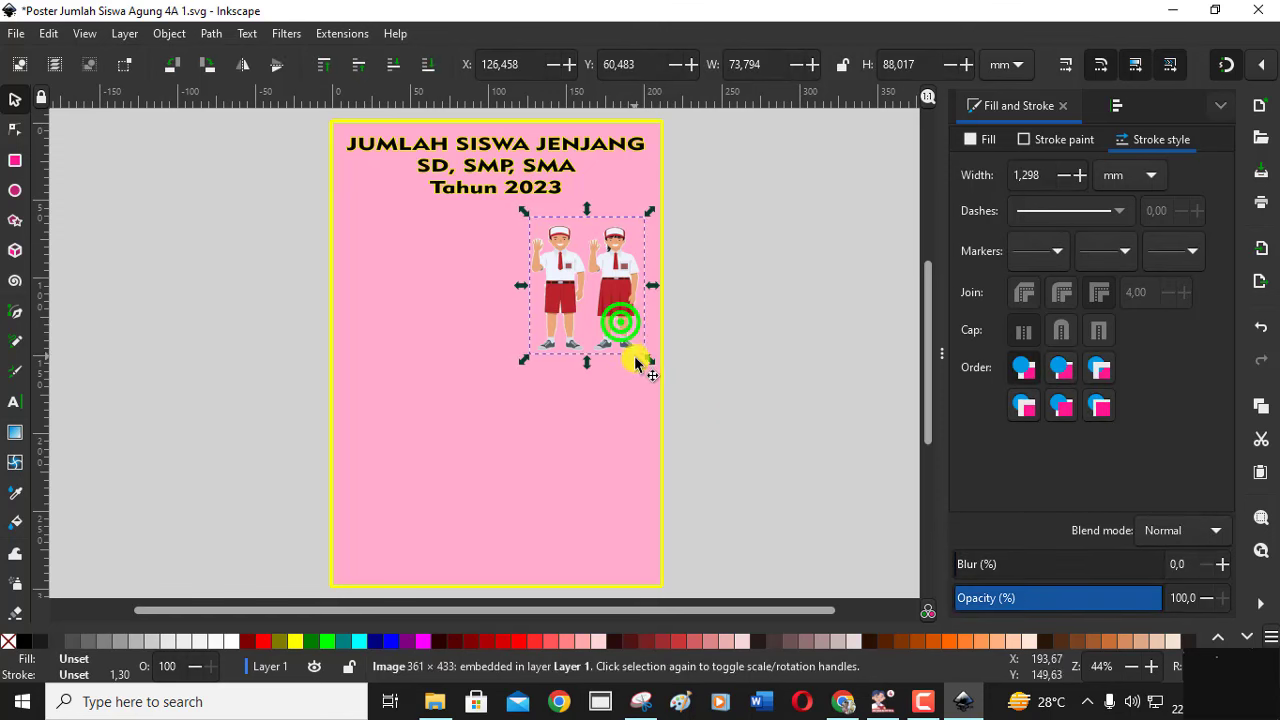
drag(651, 362, 633, 342)
click(779, 360)
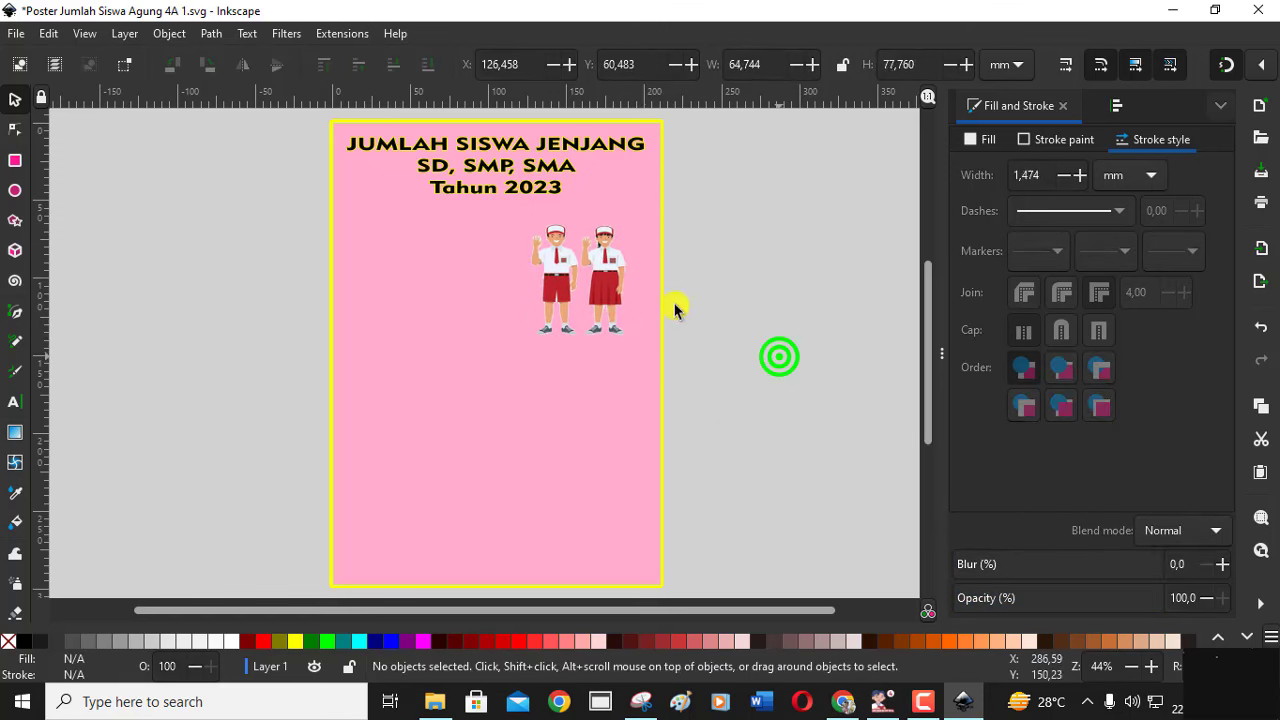
drag(615, 279, 631, 284)
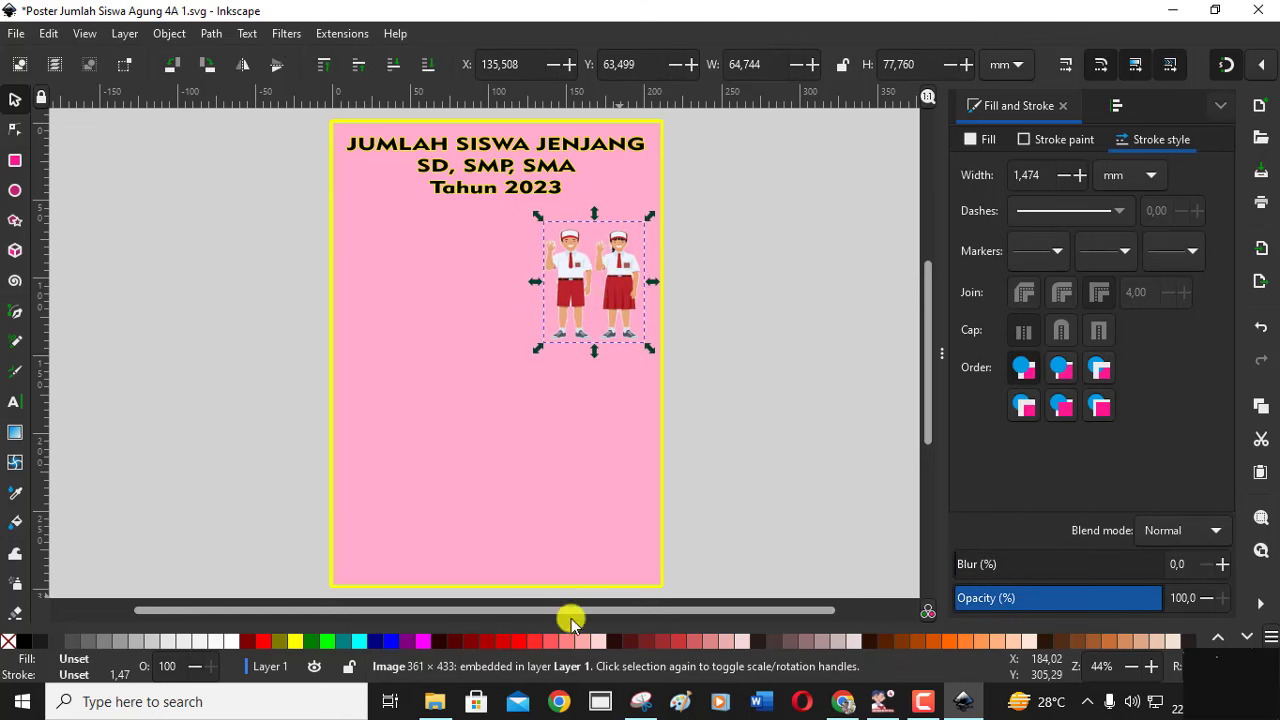
Step: Give the SD picture a magenta outline and deselect it
right_click(423, 641)
click(487, 555)
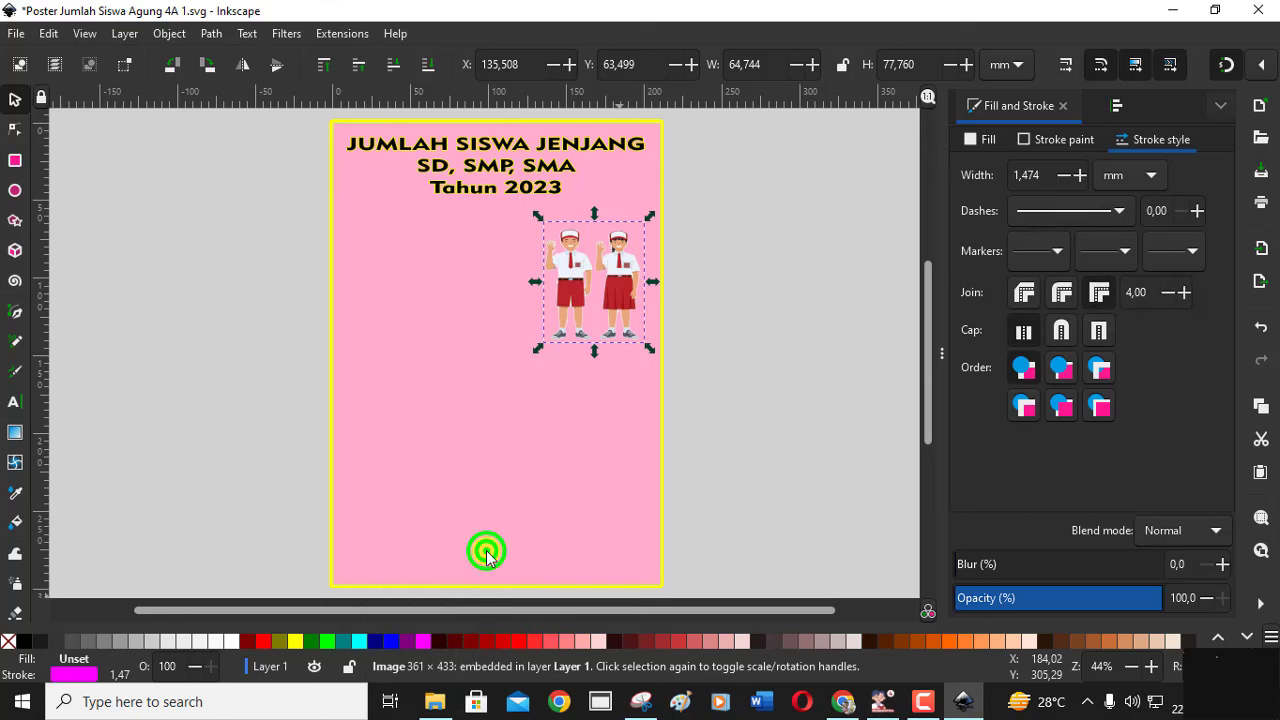
click(724, 410)
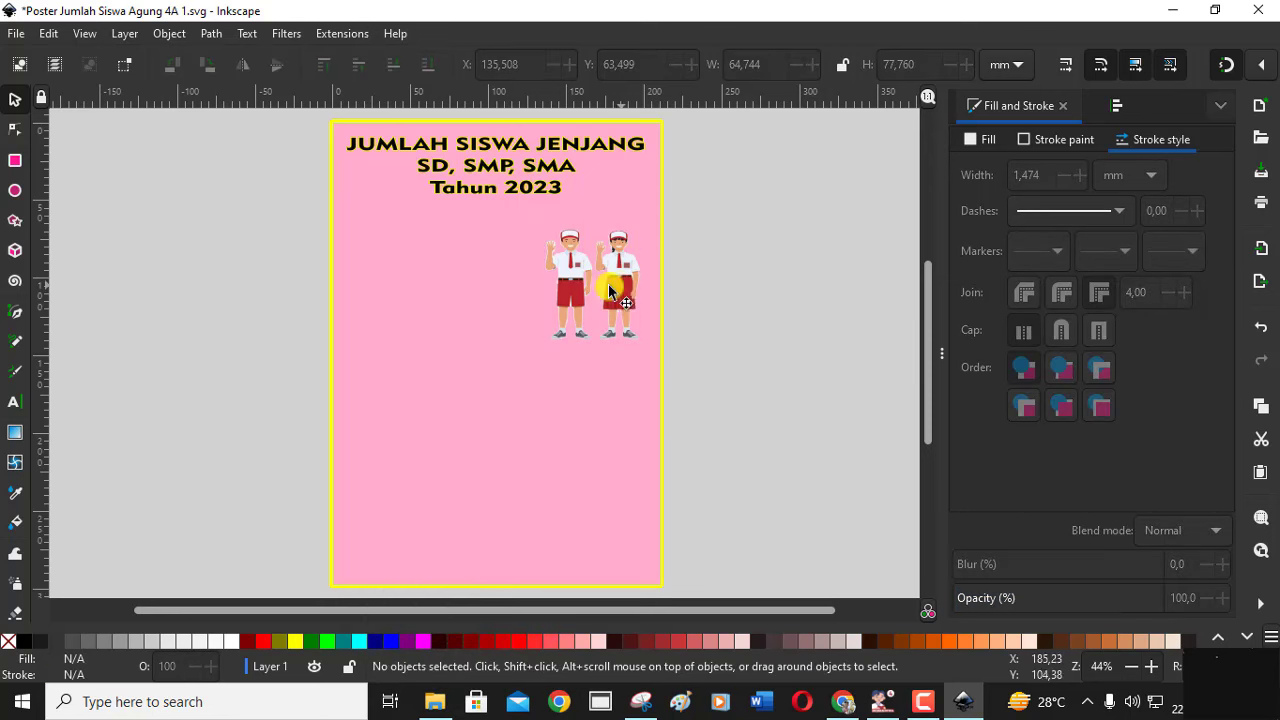
click(13, 34)
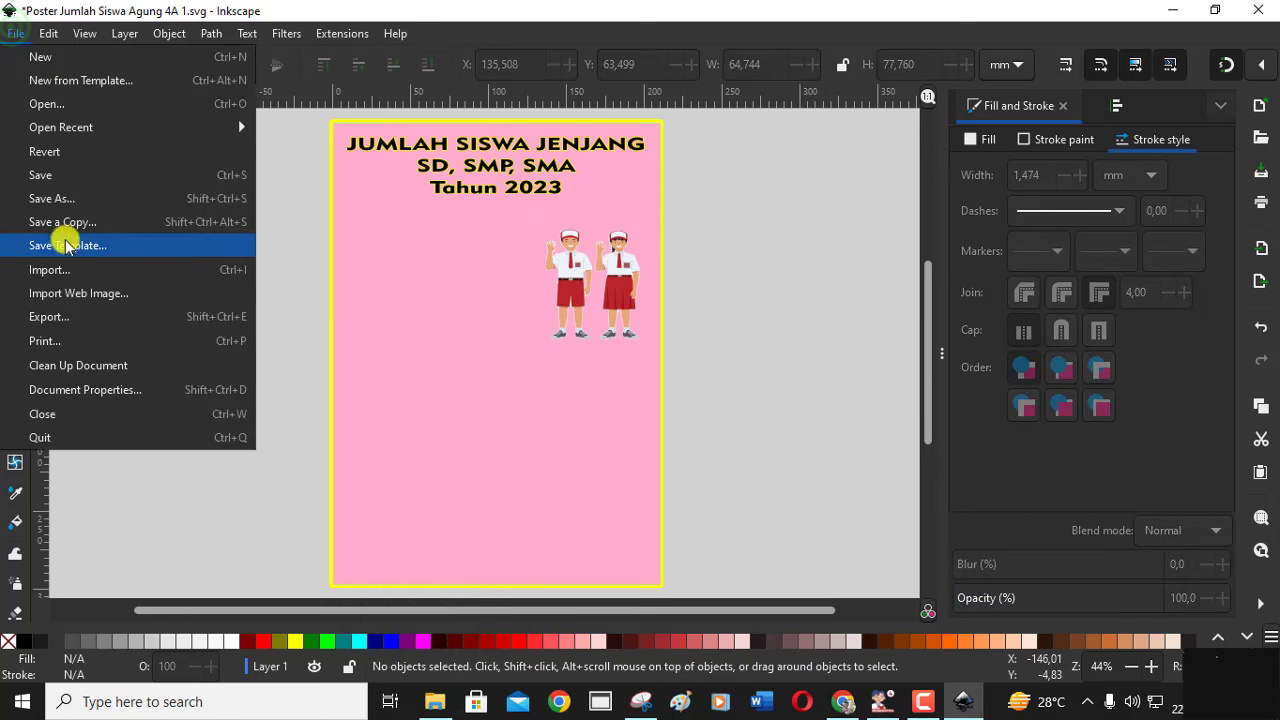
Step: Import Anak SMP_1, enlarge it and place it at the left below the SD pair
click(45, 270)
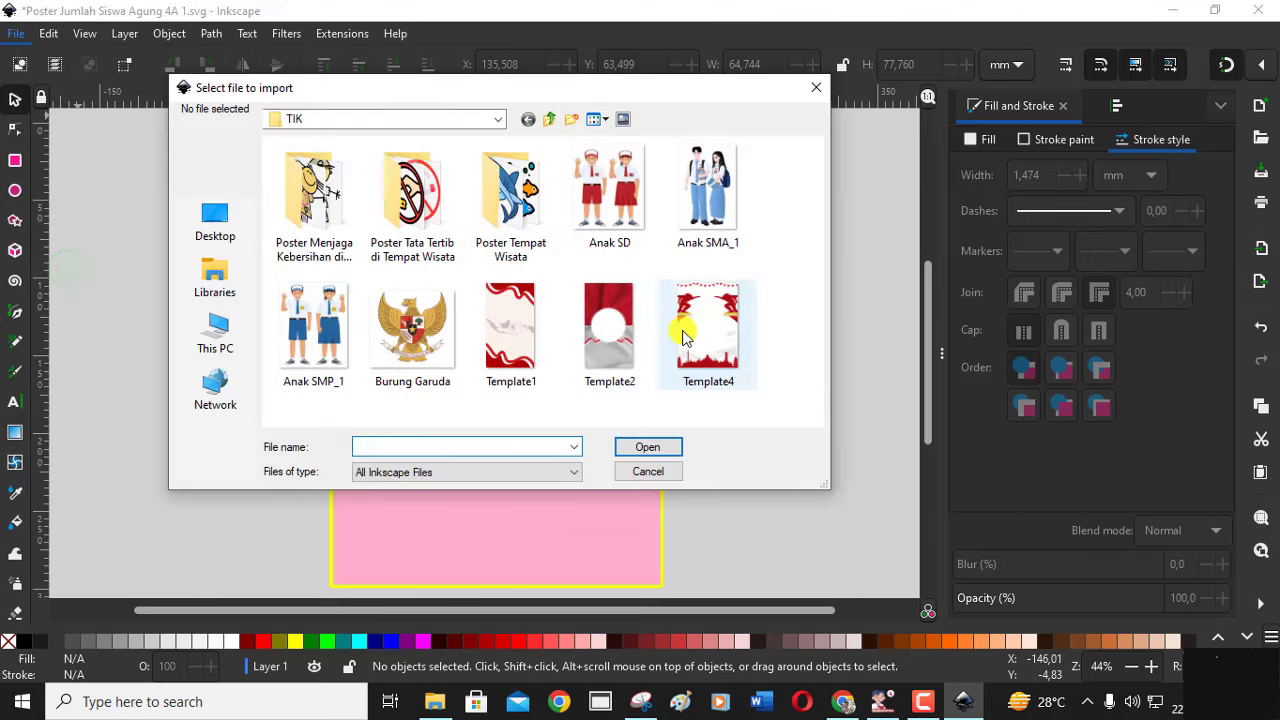
double_click(300, 325)
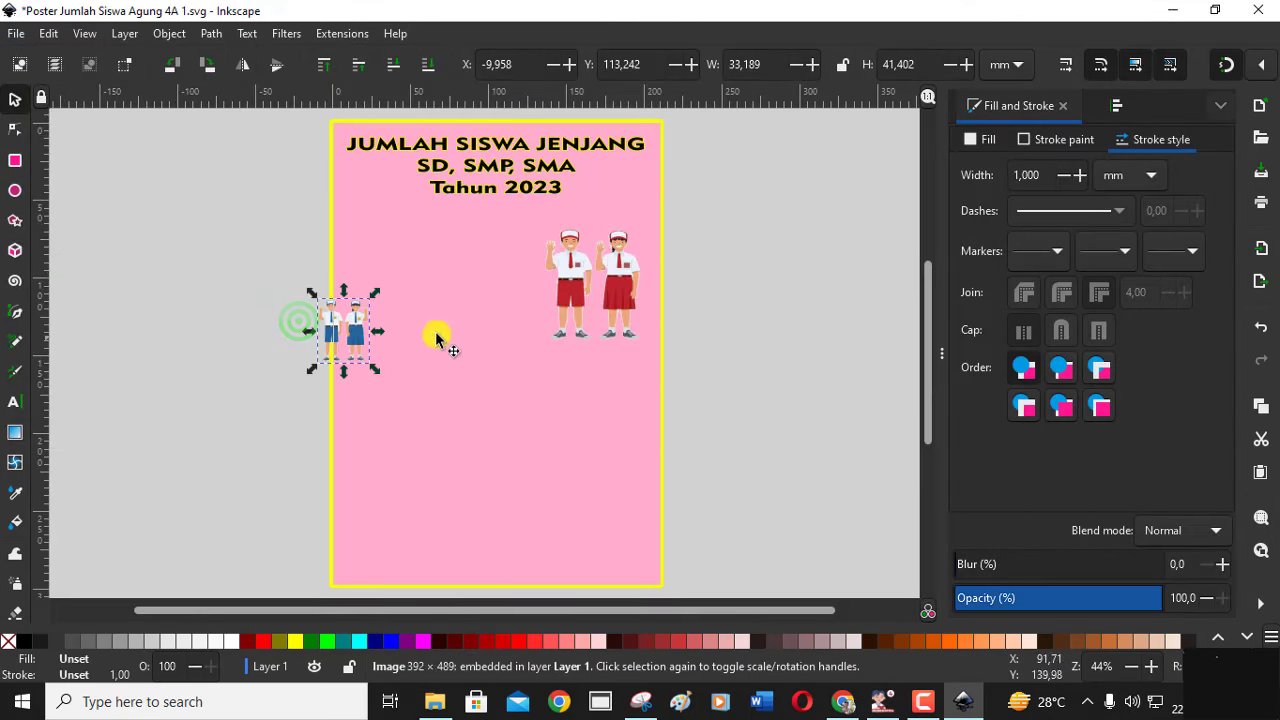
drag(353, 344, 417, 407)
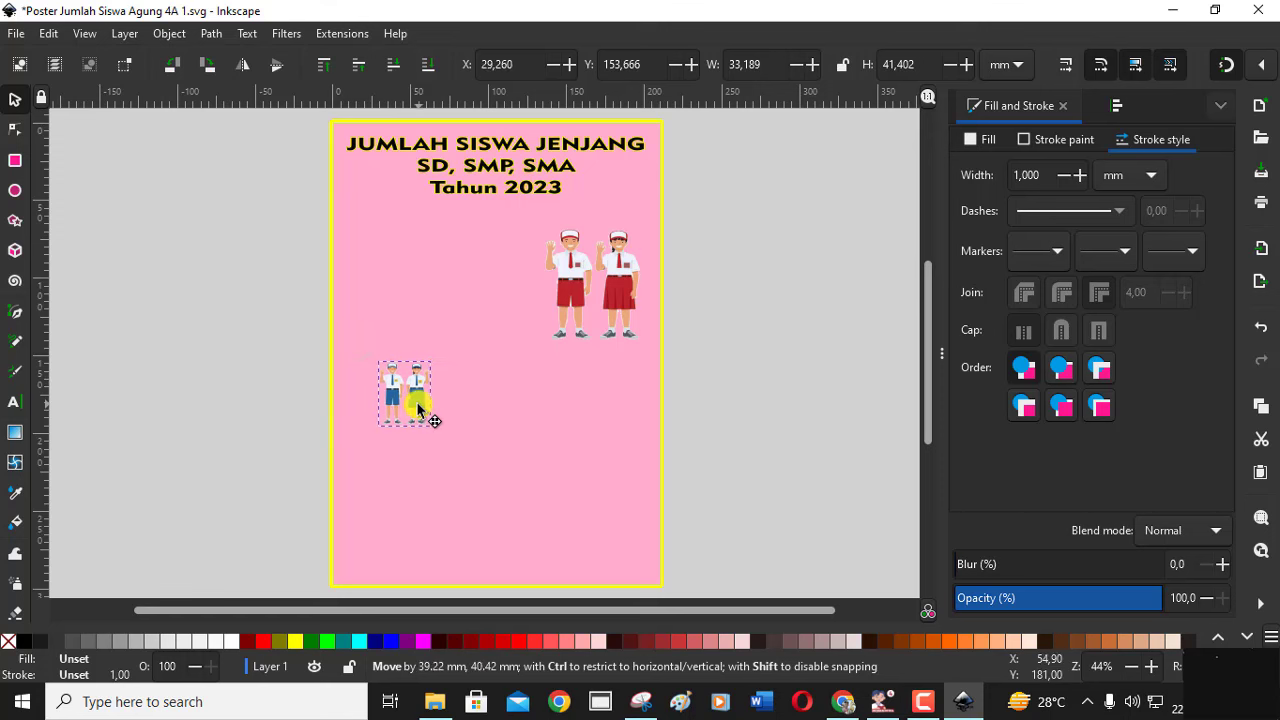
mouse_move(434, 362)
mouse_down()
mouse_move(464, 325)
mouse_move(517, 404)
mouse_up()
click(443, 366)
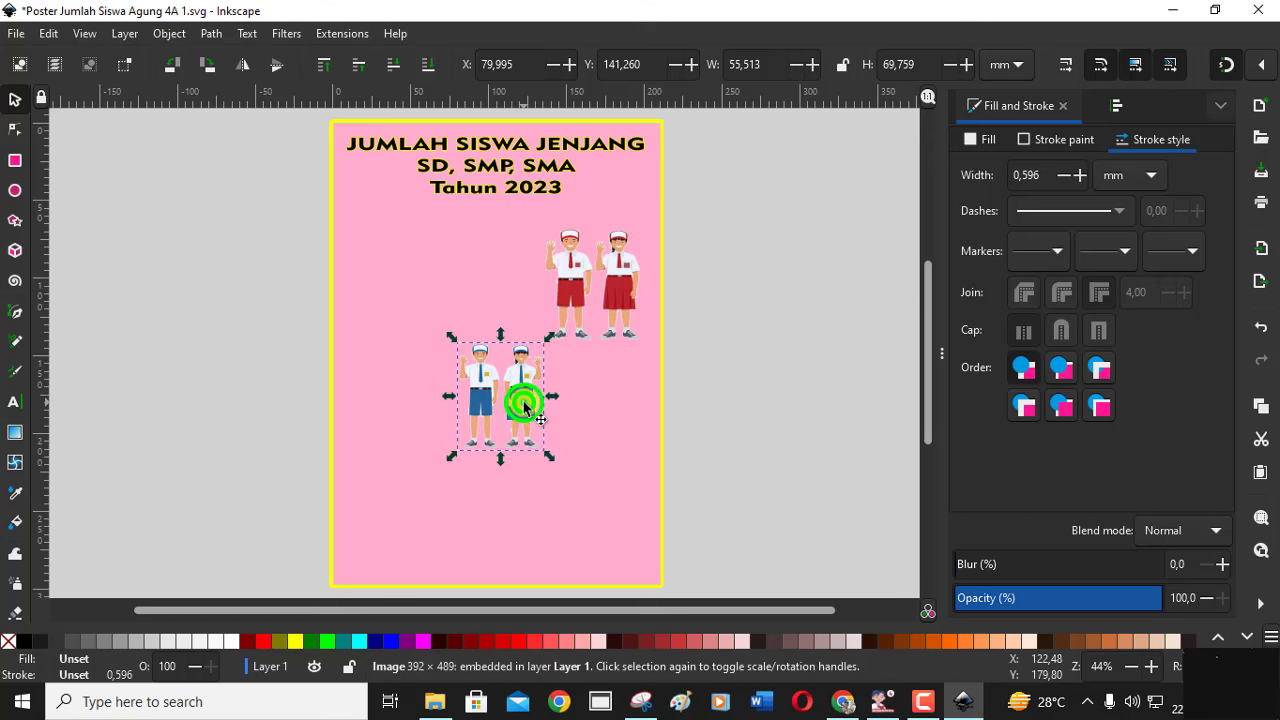
drag(524, 404, 447, 407)
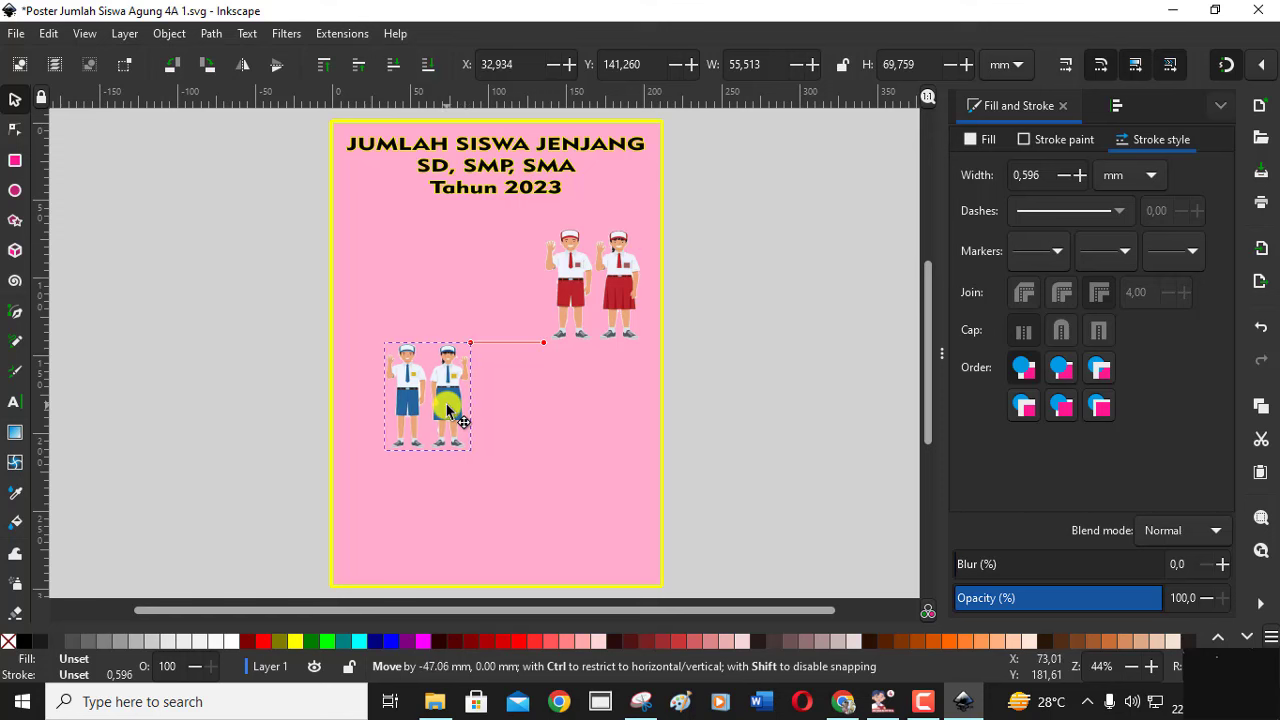
drag(447, 407, 444, 408)
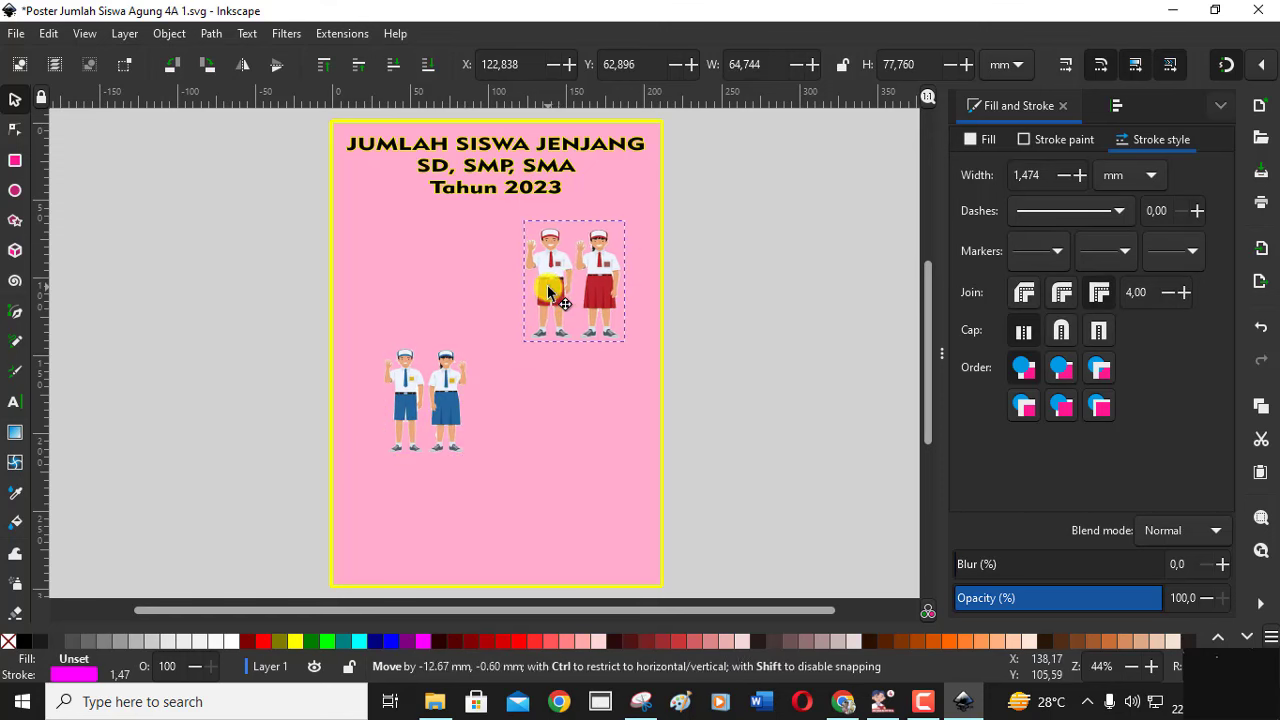
Step: Fine-tune both pictures' positions, enlarging the SMP picture to about 62.2 × 77.6 mm
drag(565, 290, 547, 285)
drag(447, 421, 437, 422)
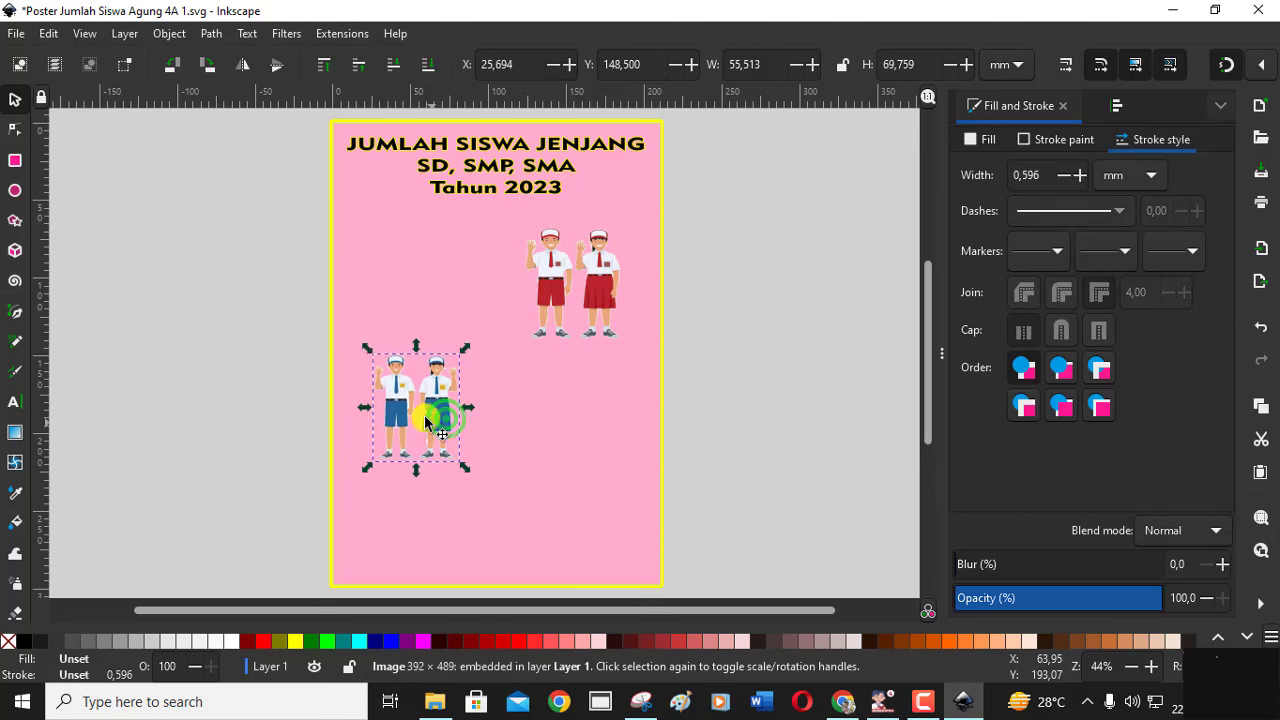
drag(367, 352, 358, 345)
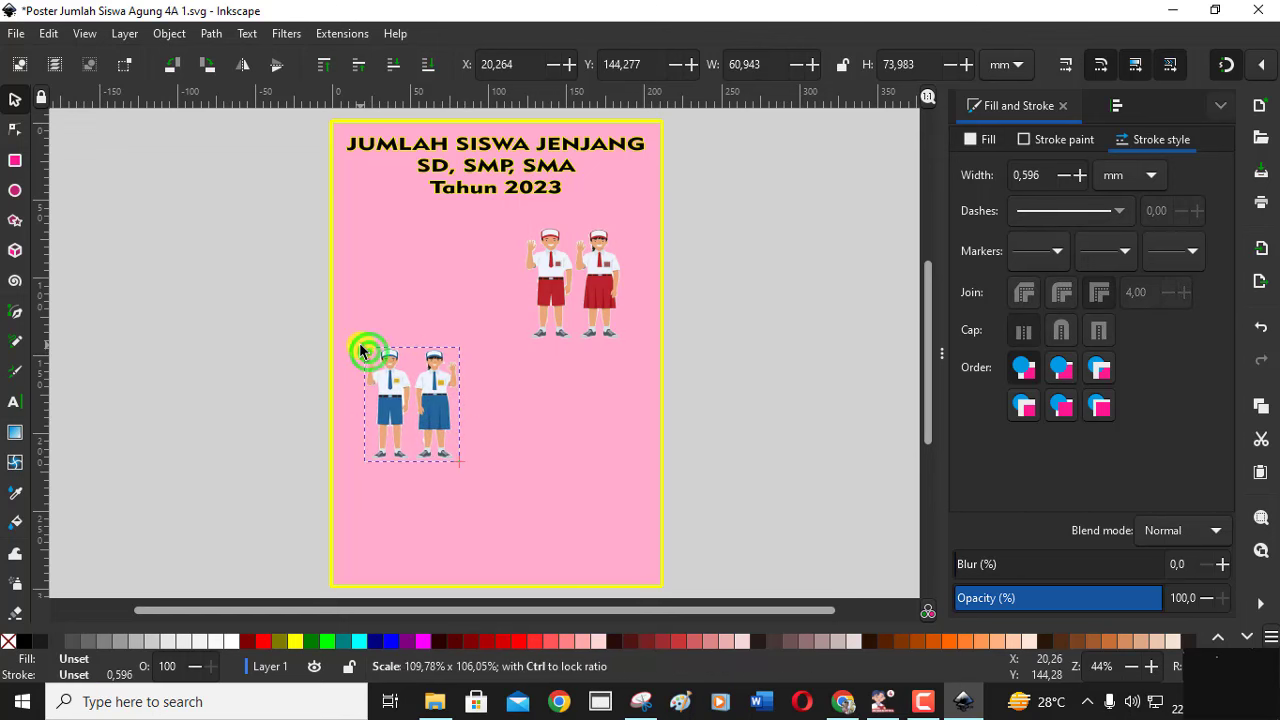
click(206, 323)
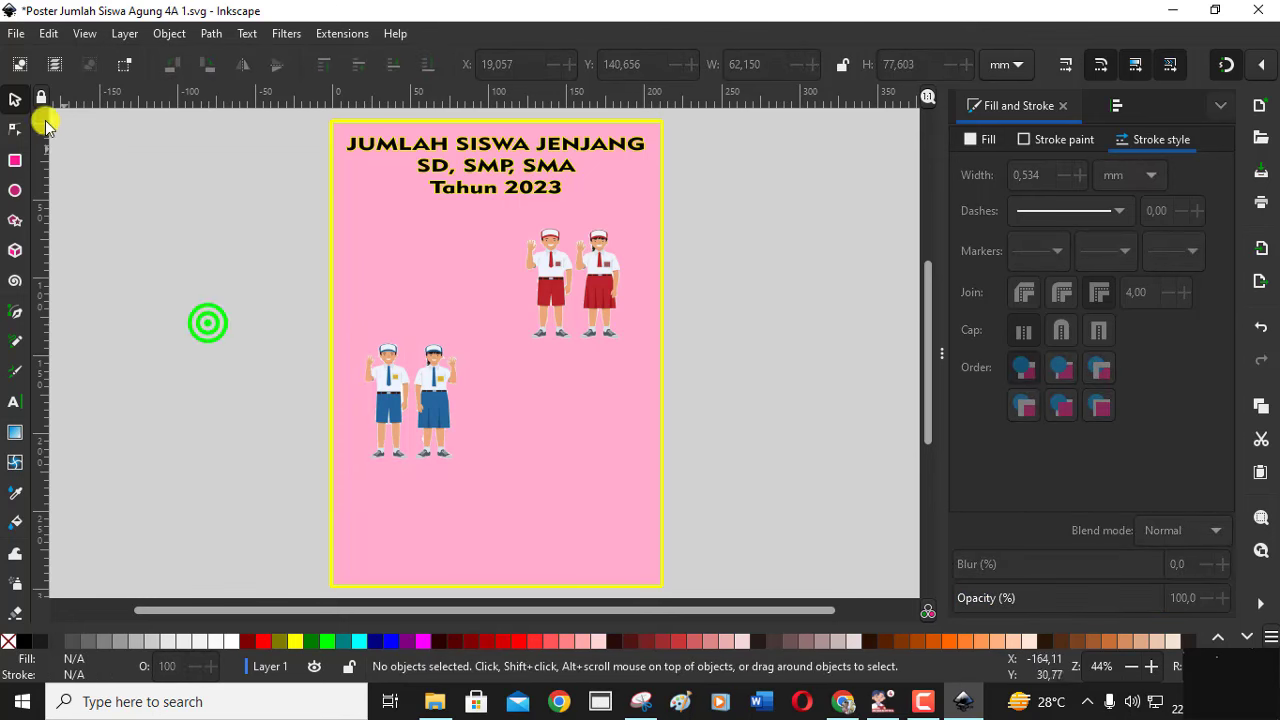
click(18, 33)
click(70, 270)
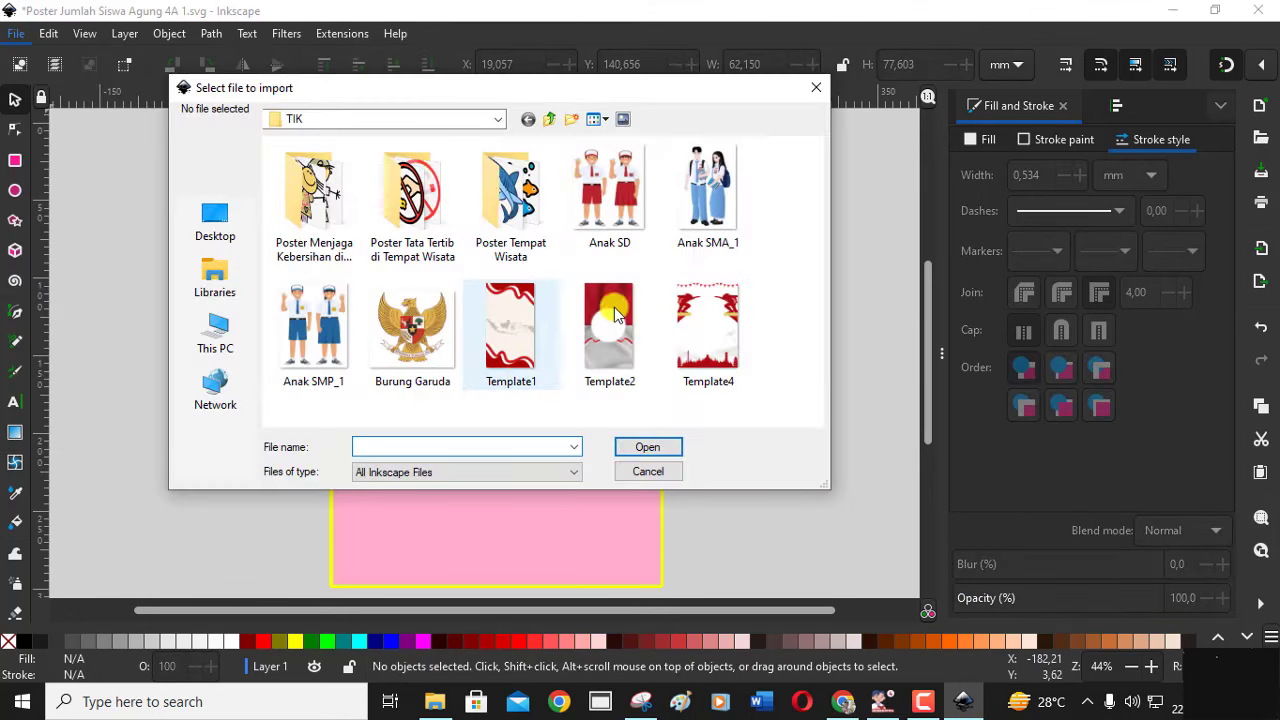
Step: Import Anak SMA_1, place it at the bottom right and enlarge it to about 54.1 × 76.2 mm
double_click(701, 215)
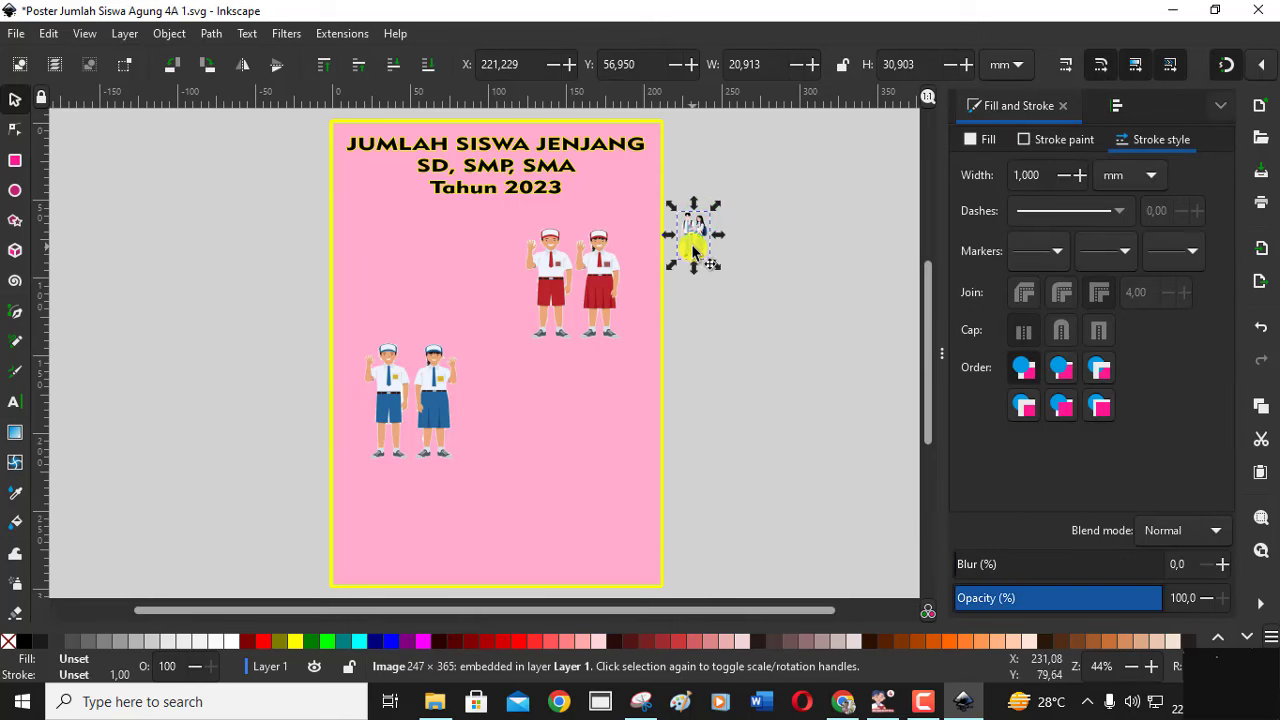
drag(693, 247, 596, 556)
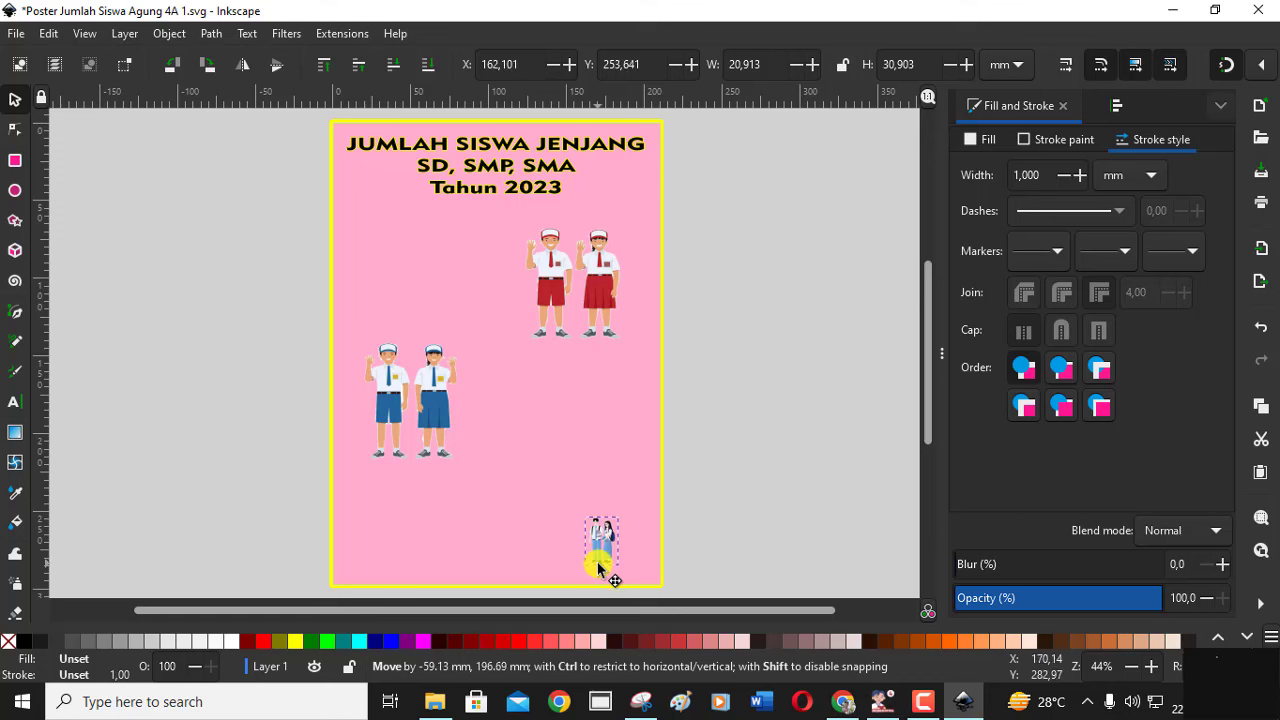
drag(596, 556, 598, 566)
drag(581, 517, 538, 457)
drag(604, 540, 608, 555)
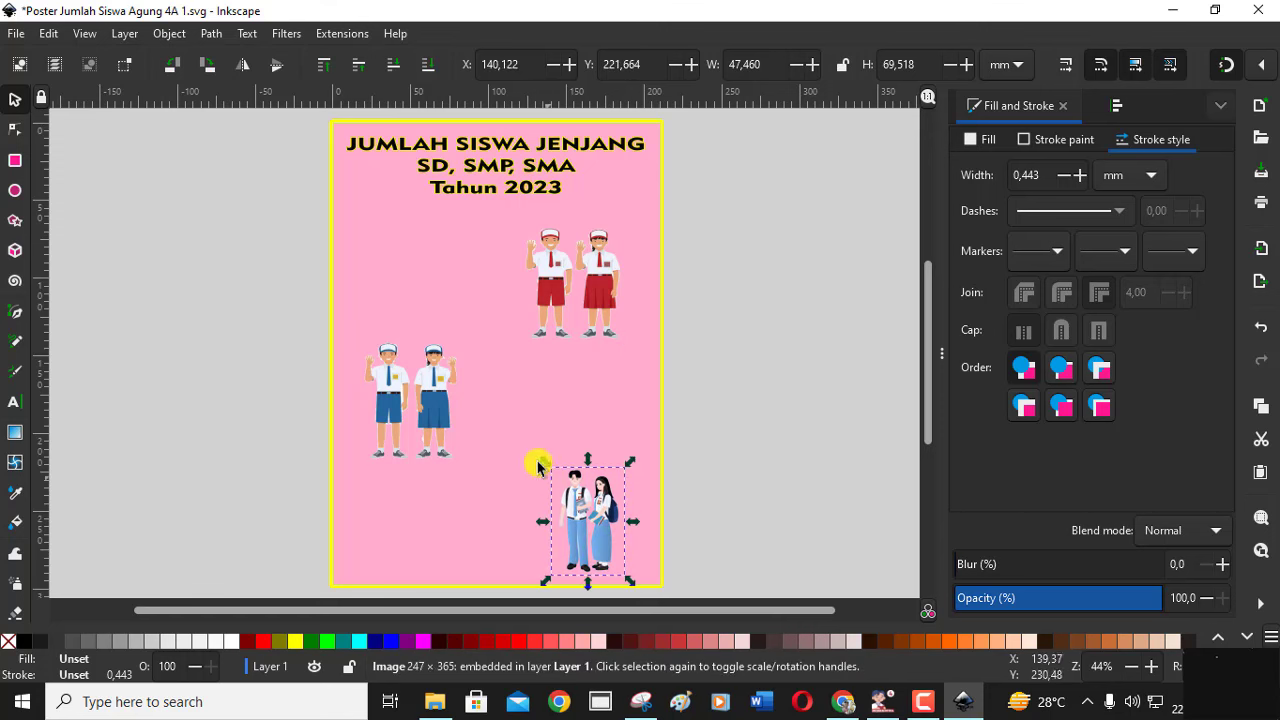
drag(542, 465, 540, 461)
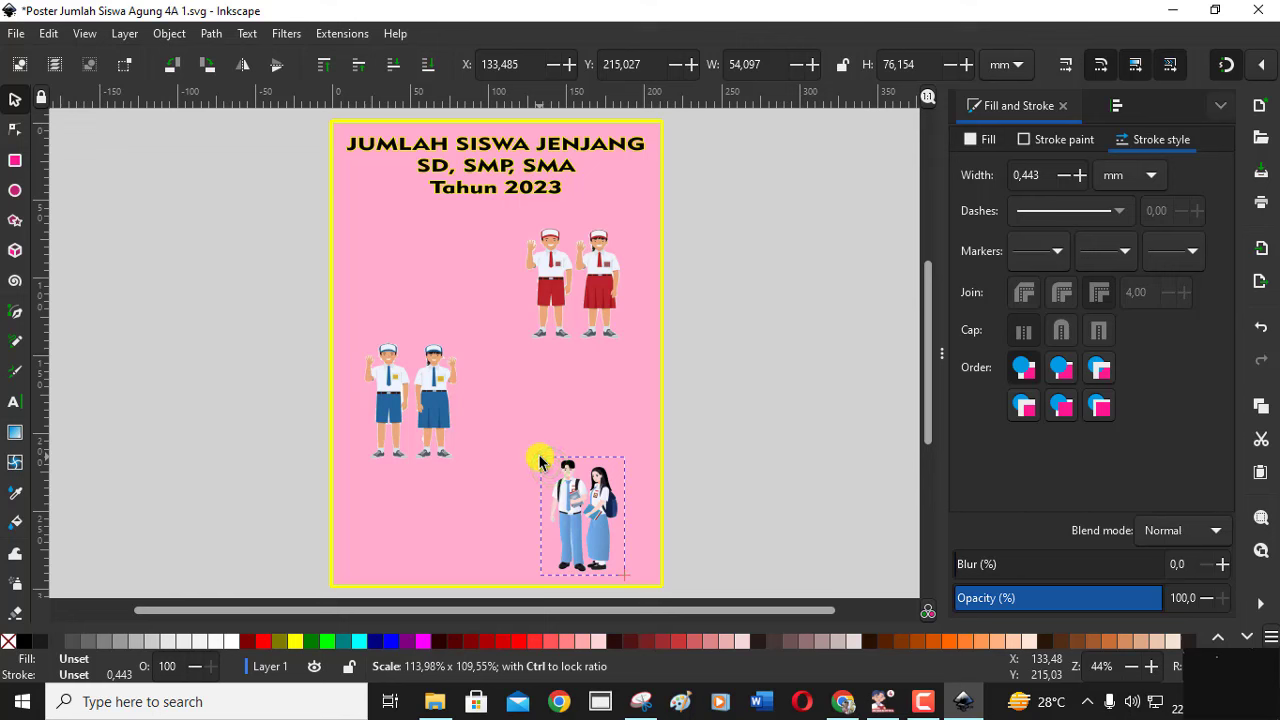
click(708, 463)
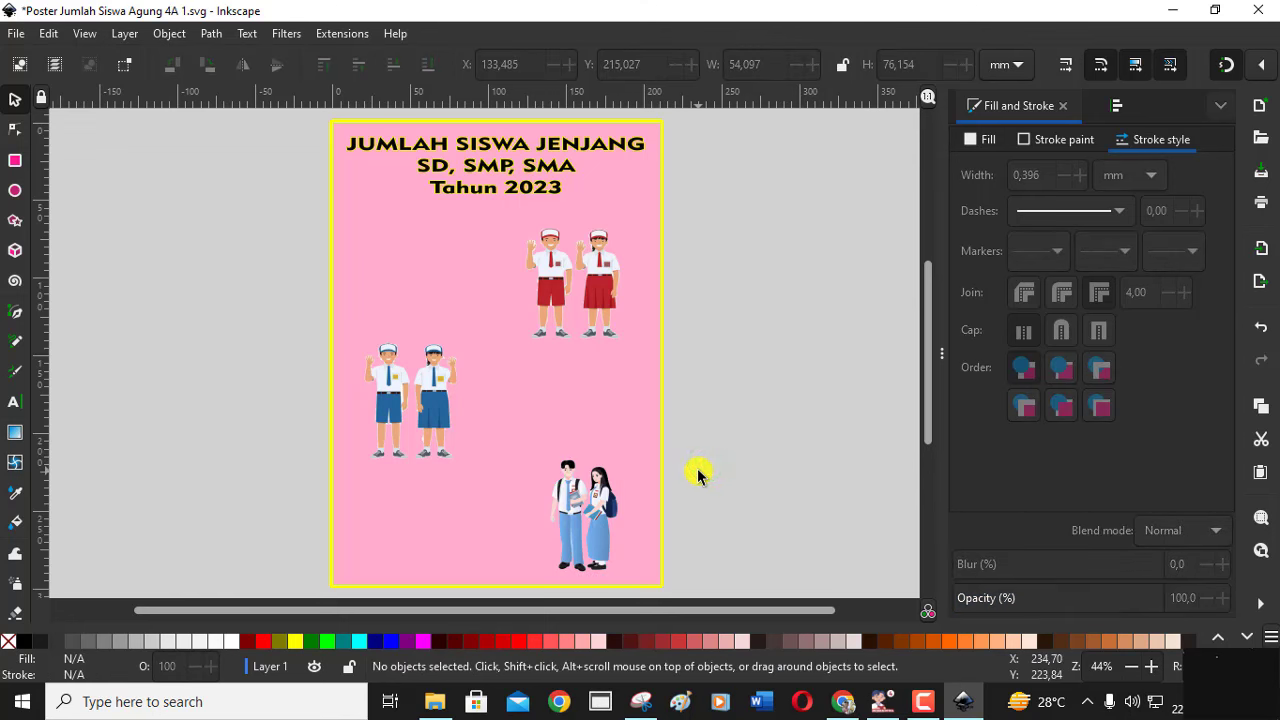
key(Tab)
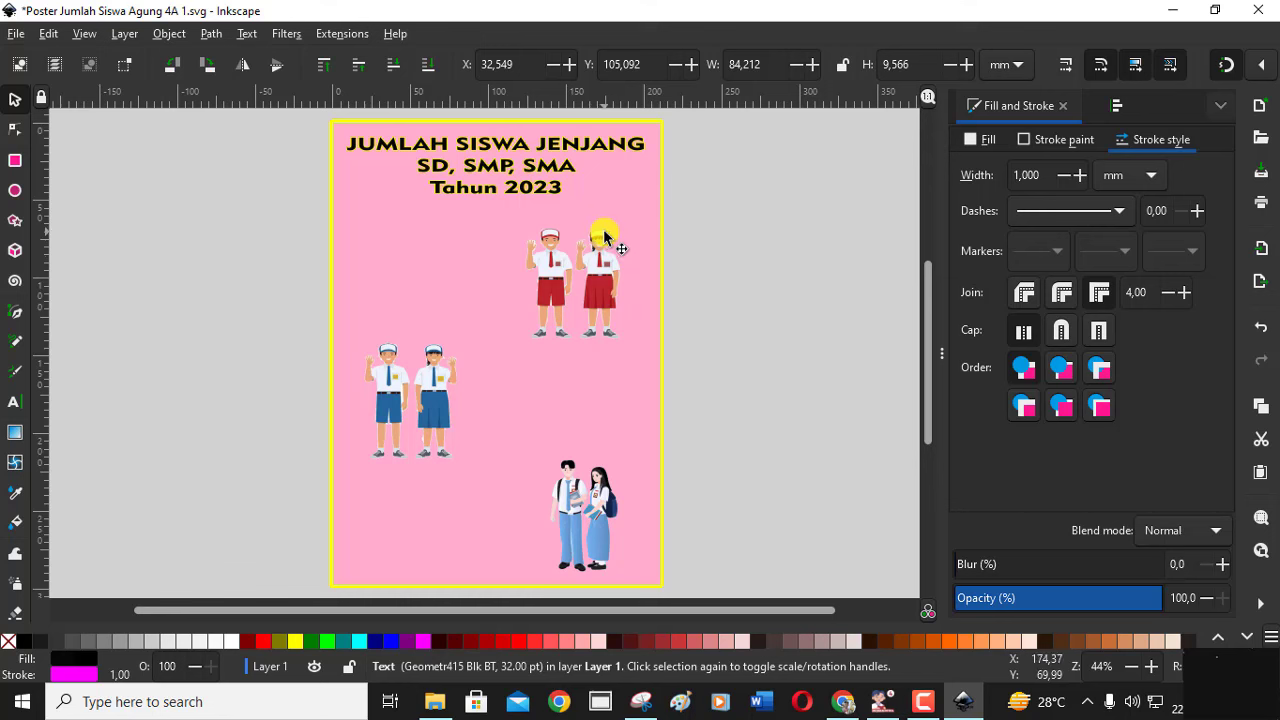
Step: Paste '24.064.711 Jiwa' as text and position it beside the SD students
click(16, 401)
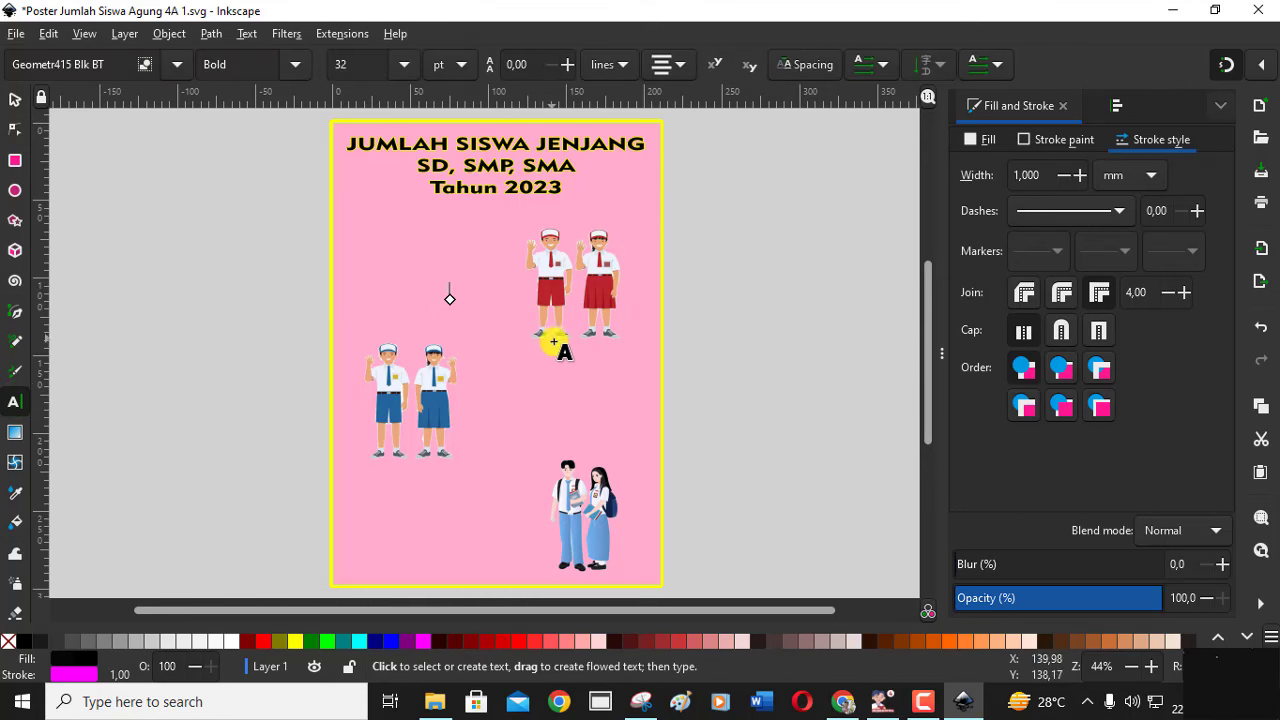
key(ctrl+v)
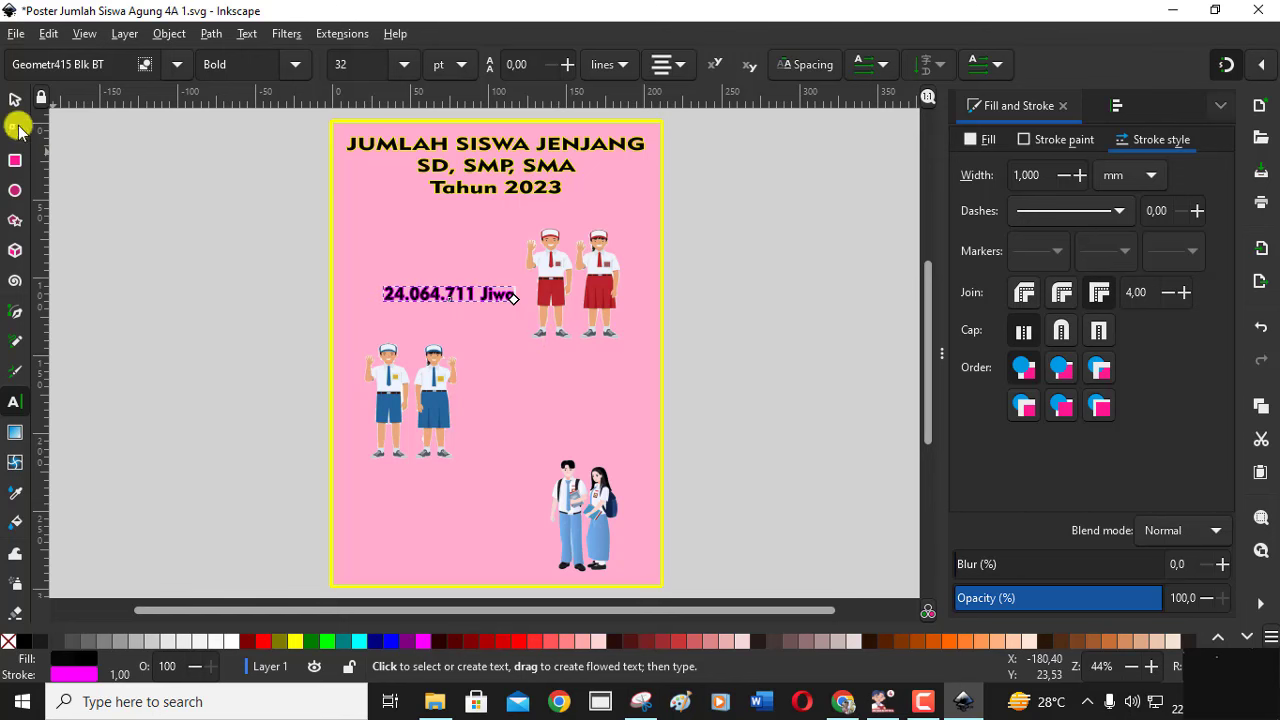
click(12, 103)
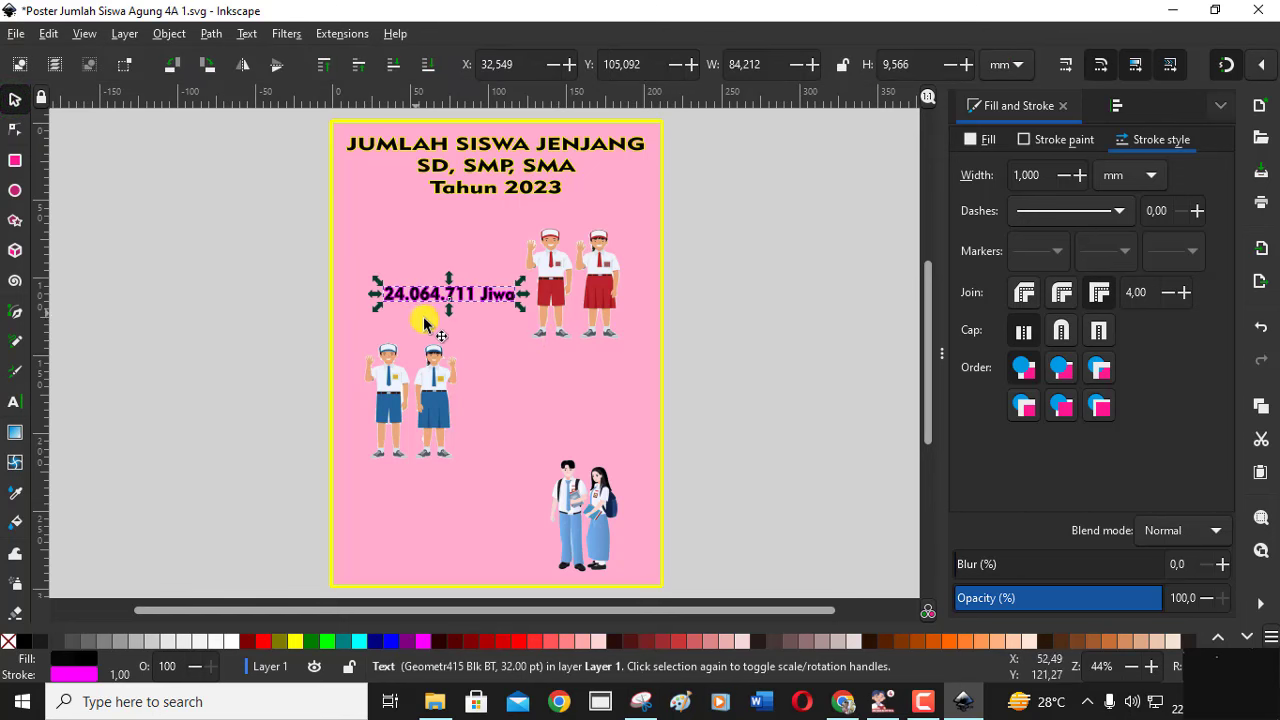
drag(423, 296, 422, 291)
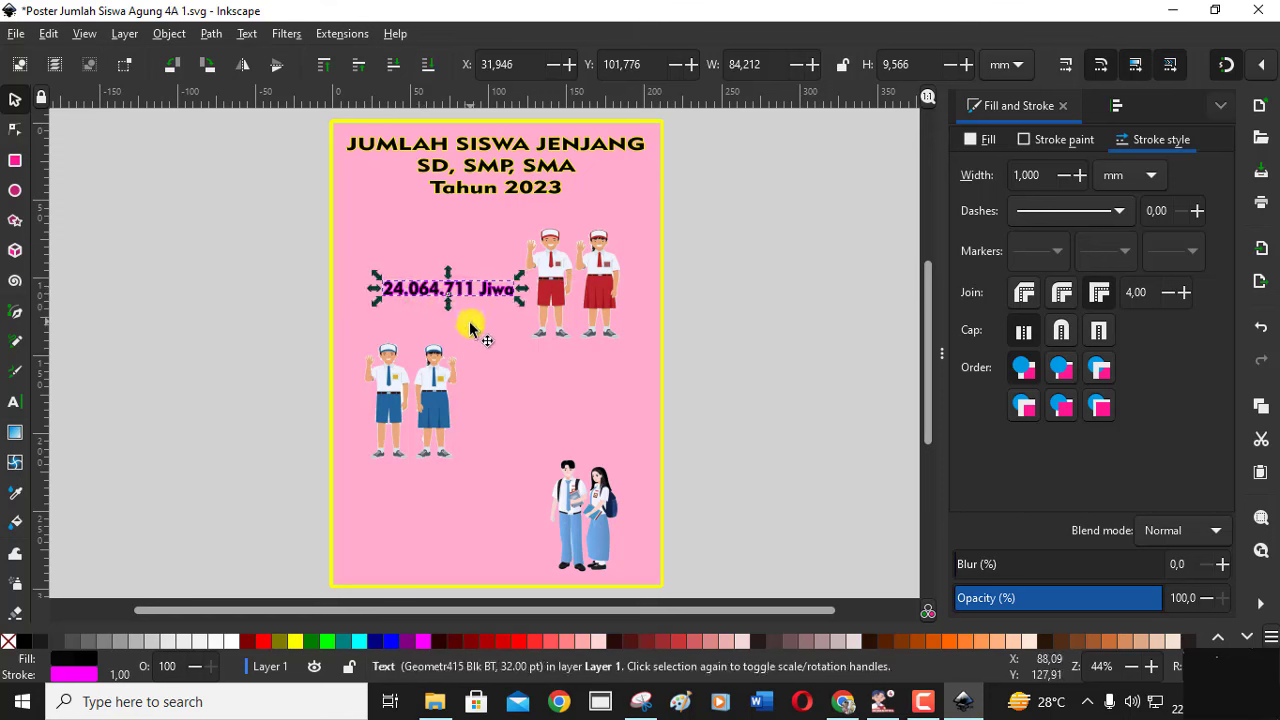
Step: Start a new text insertion point beside the SMP students
click(290, 320)
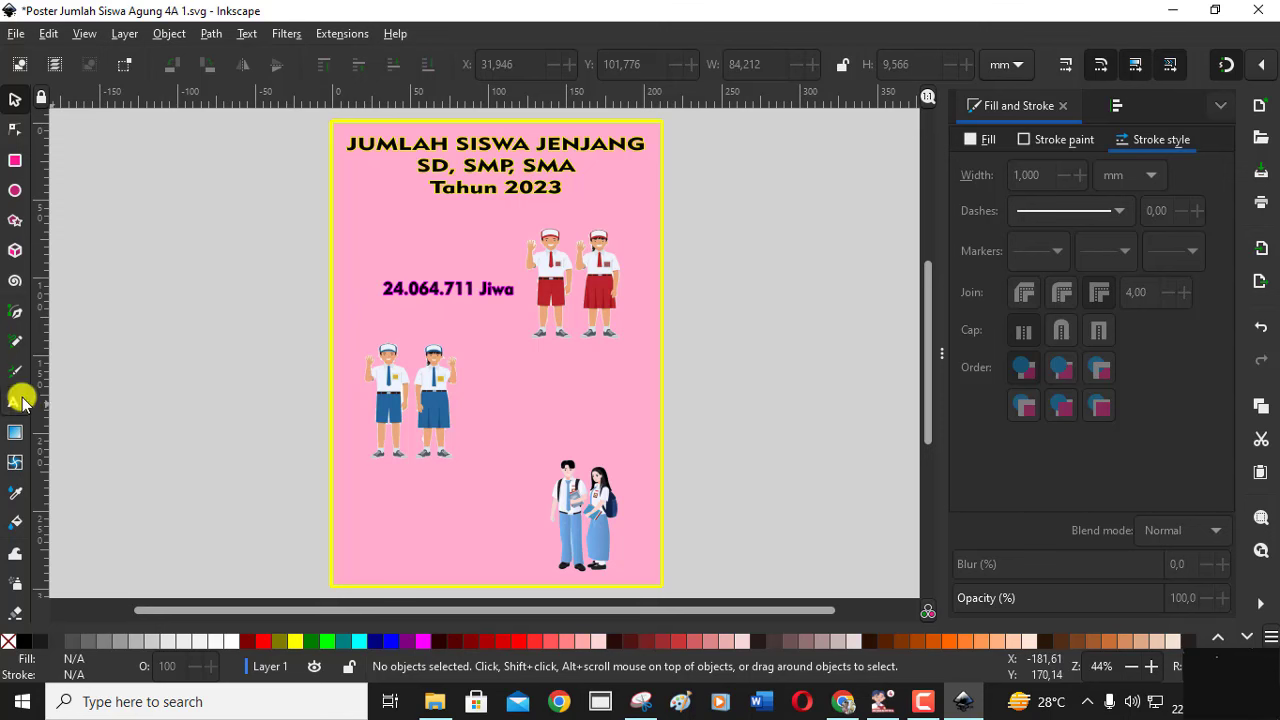
click(18, 398)
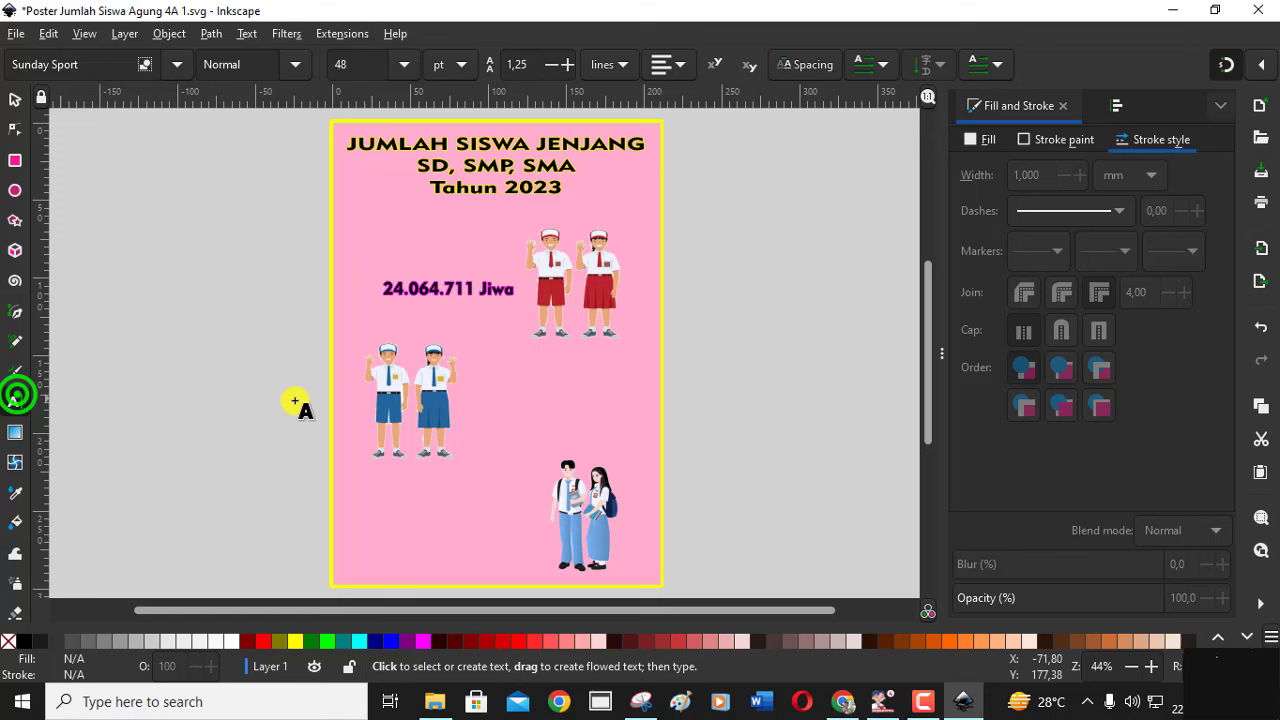
click(474, 394)
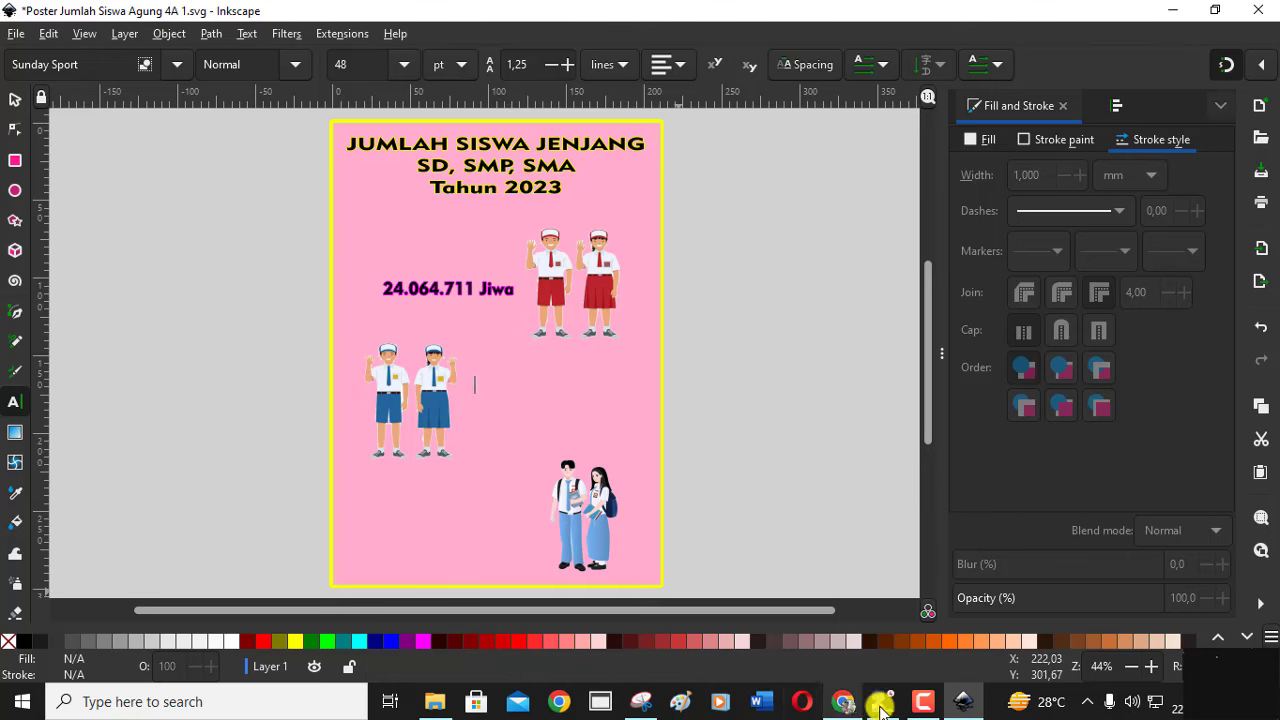
Step: In the browser, set Jenjang to SMP and scroll to the Indonesia total of 9.966.118
click(845, 704)
scroll(503, 283, up, 5)
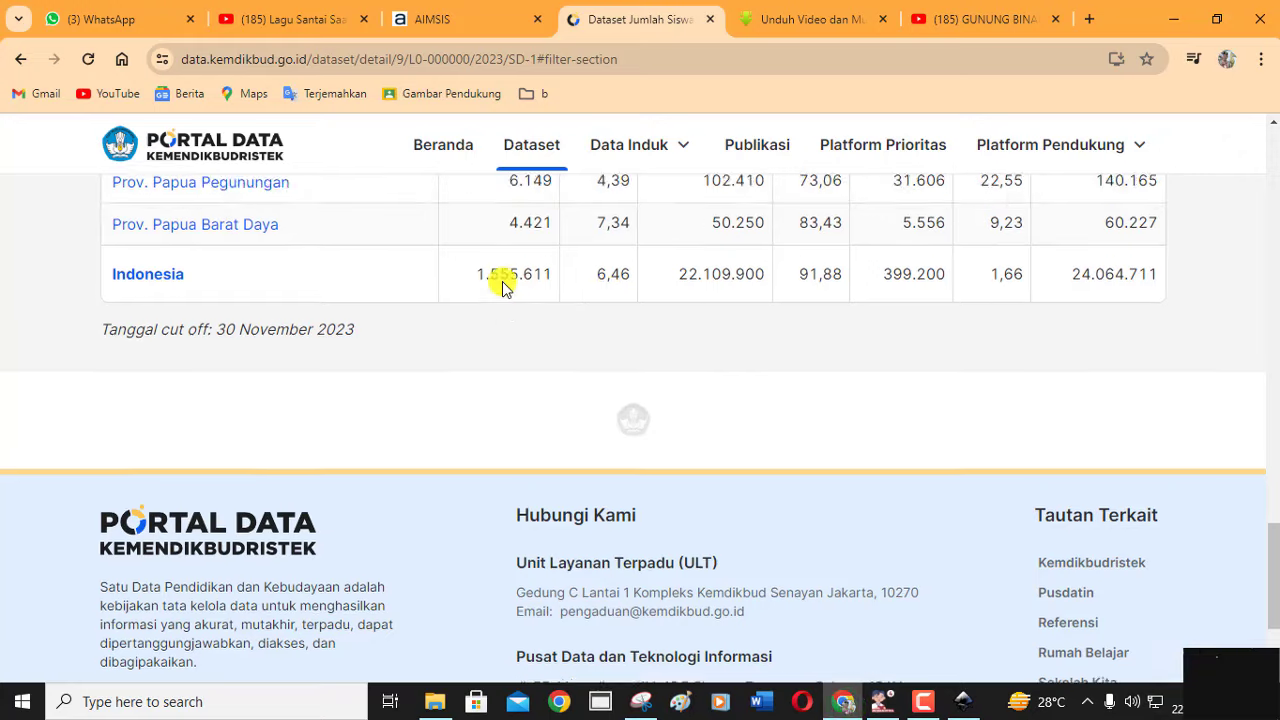
scroll(503, 290, up, 3)
scroll(503, 290, up, 3)
scroll(503, 290, up, 4)
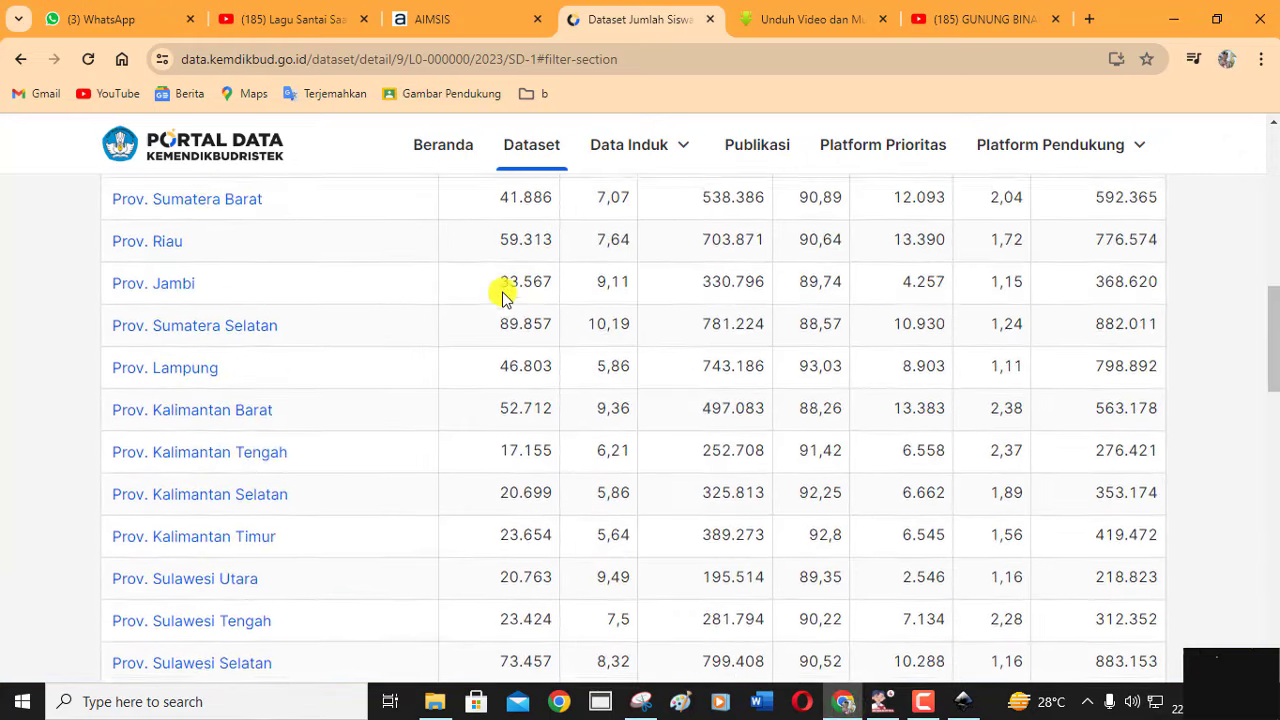
scroll(503, 290, up, 4)
scroll(503, 296, up, 4)
click(634, 345)
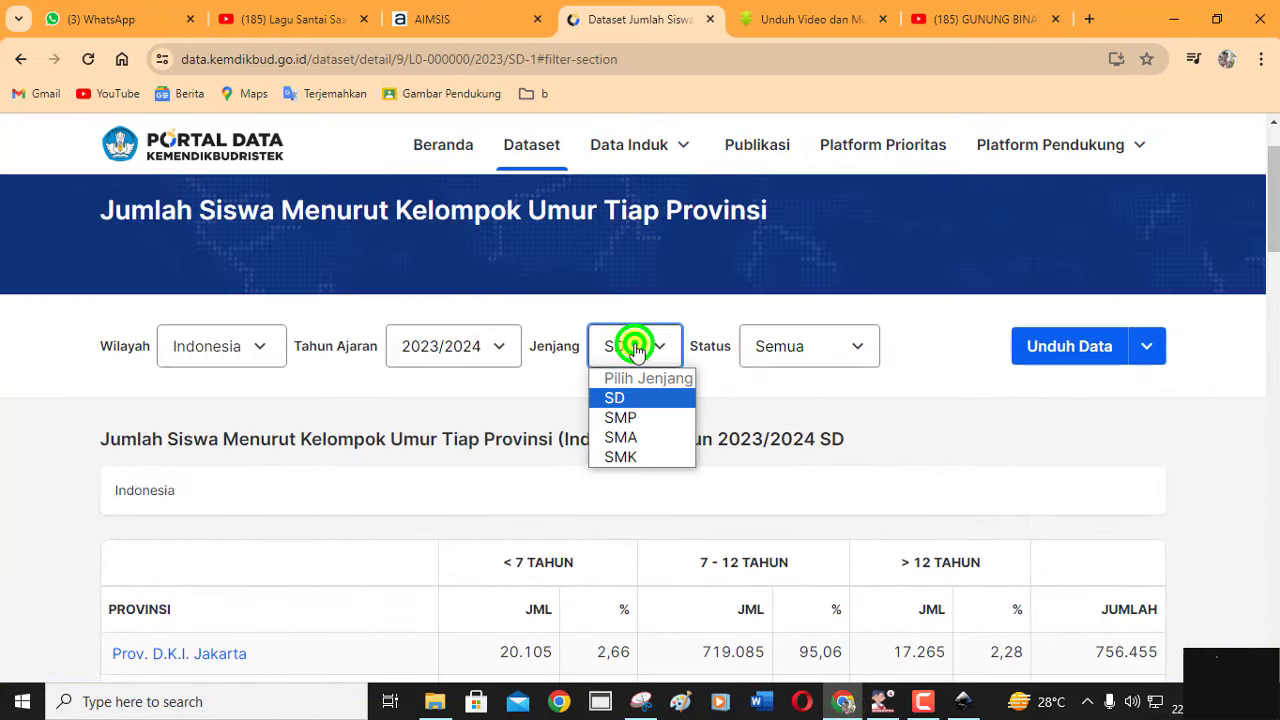
click(622, 416)
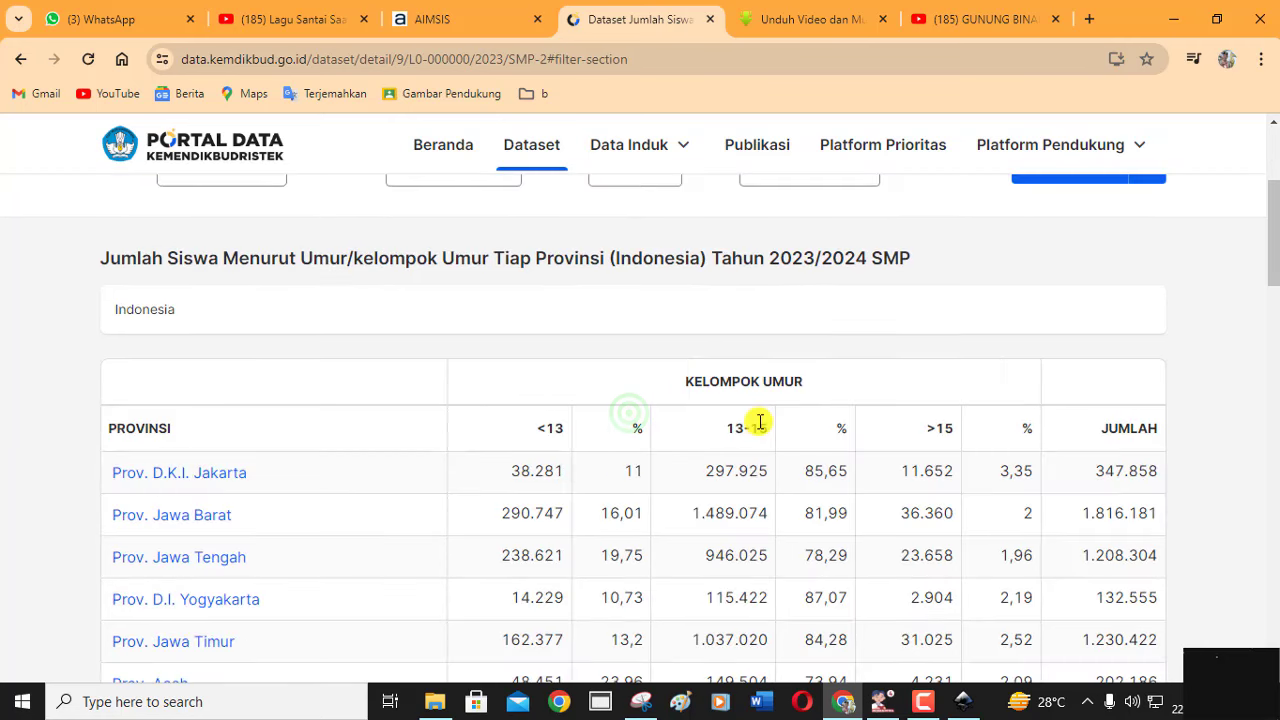
scroll(760, 421, down, 3)
scroll(760, 421, down, 8)
scroll(760, 421, down, 5)
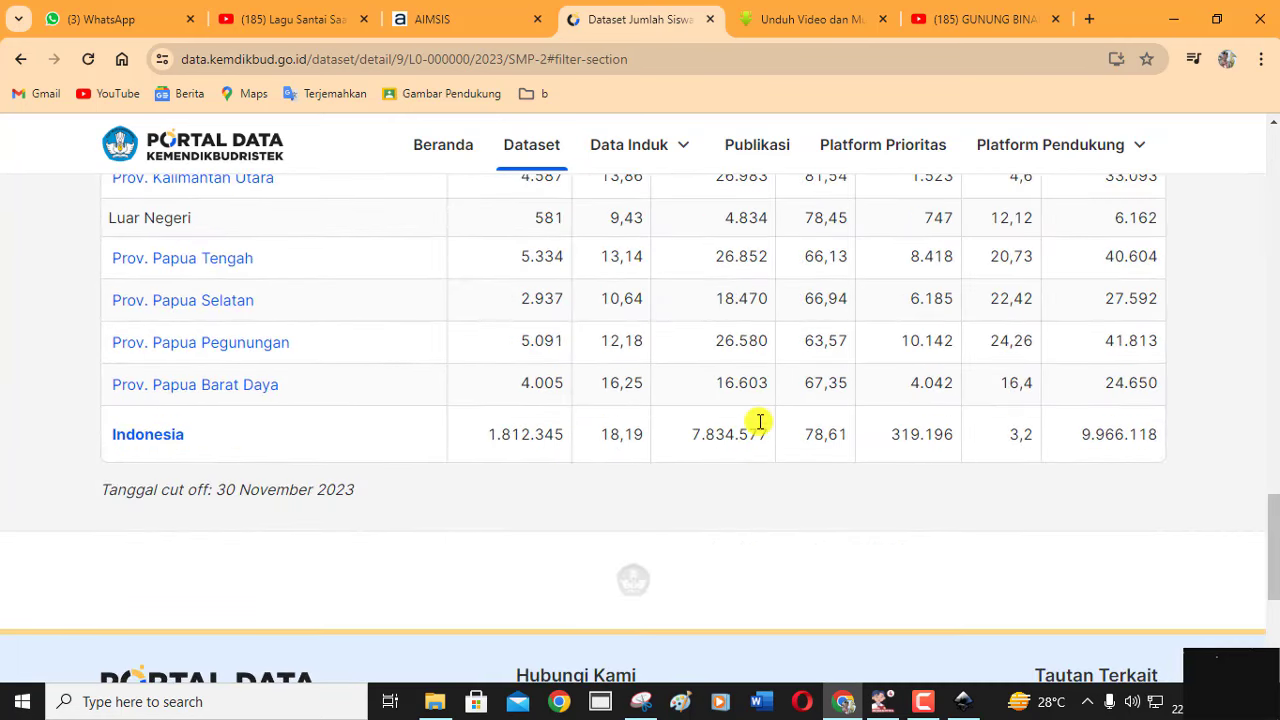
Step: Type the SMP count '9.966.118 Jiwa', checking the total in the browser midway
key(alt+Tab)
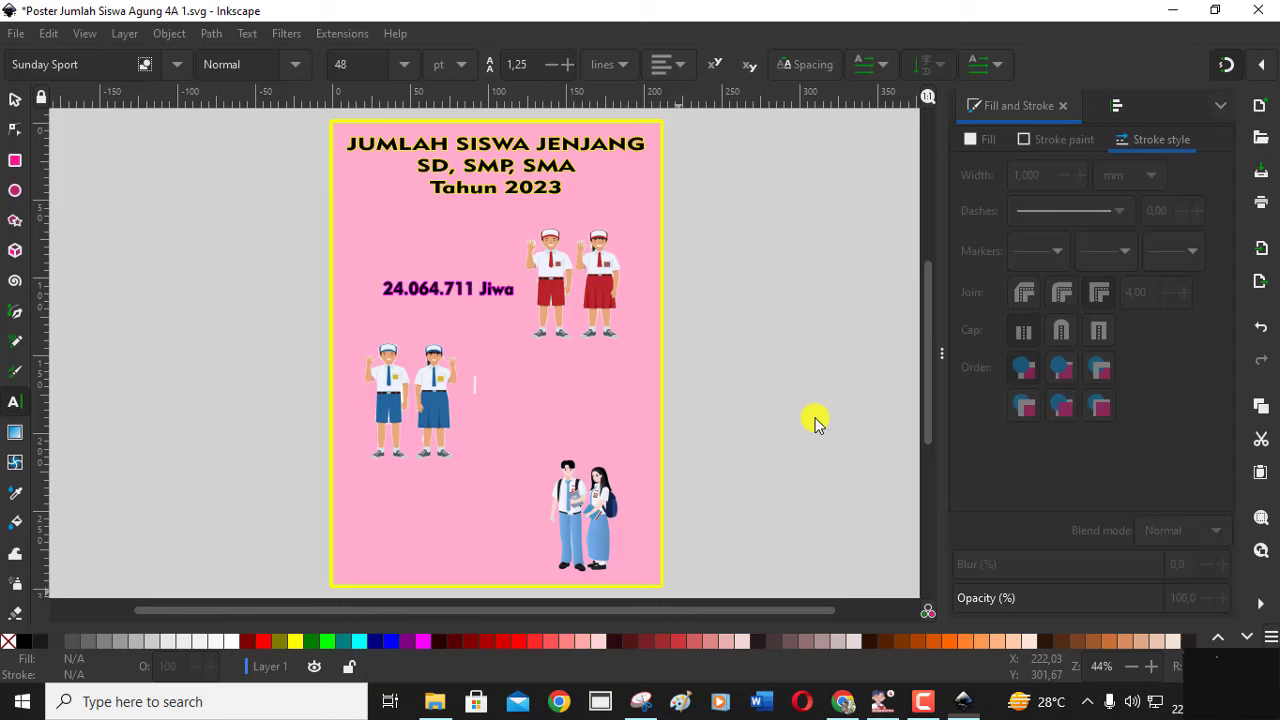
text(9)
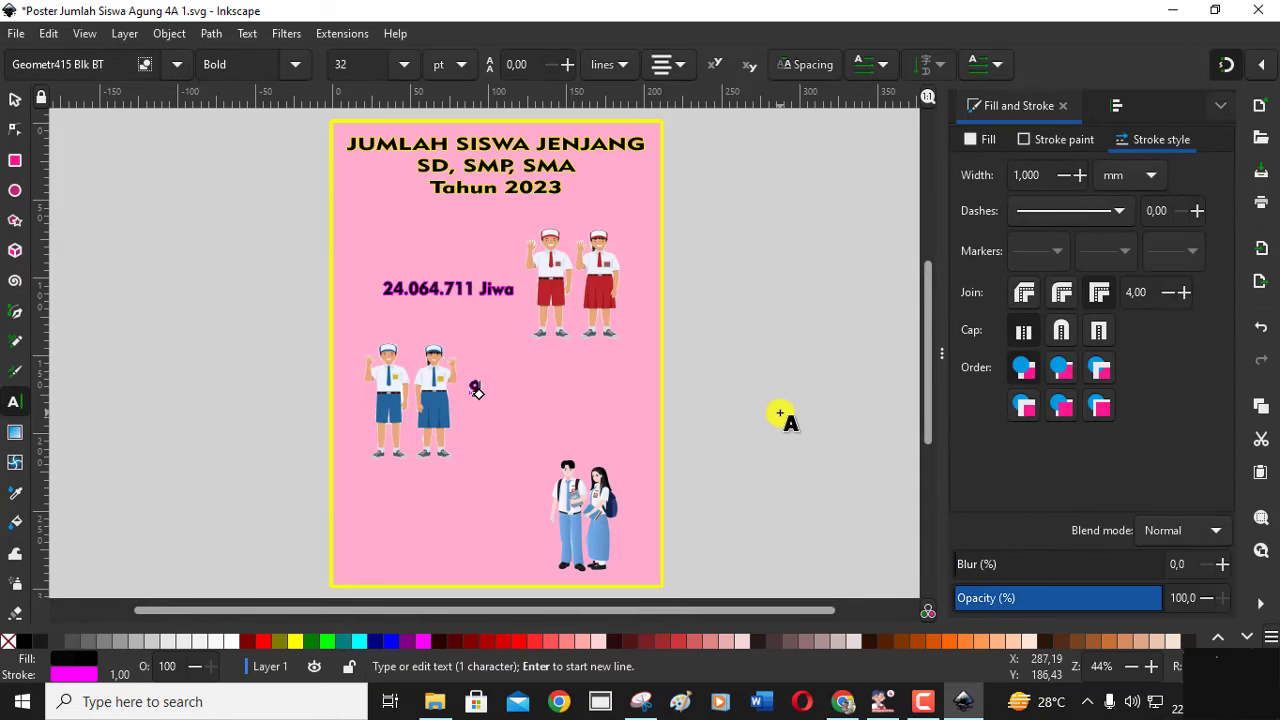
text(.966)
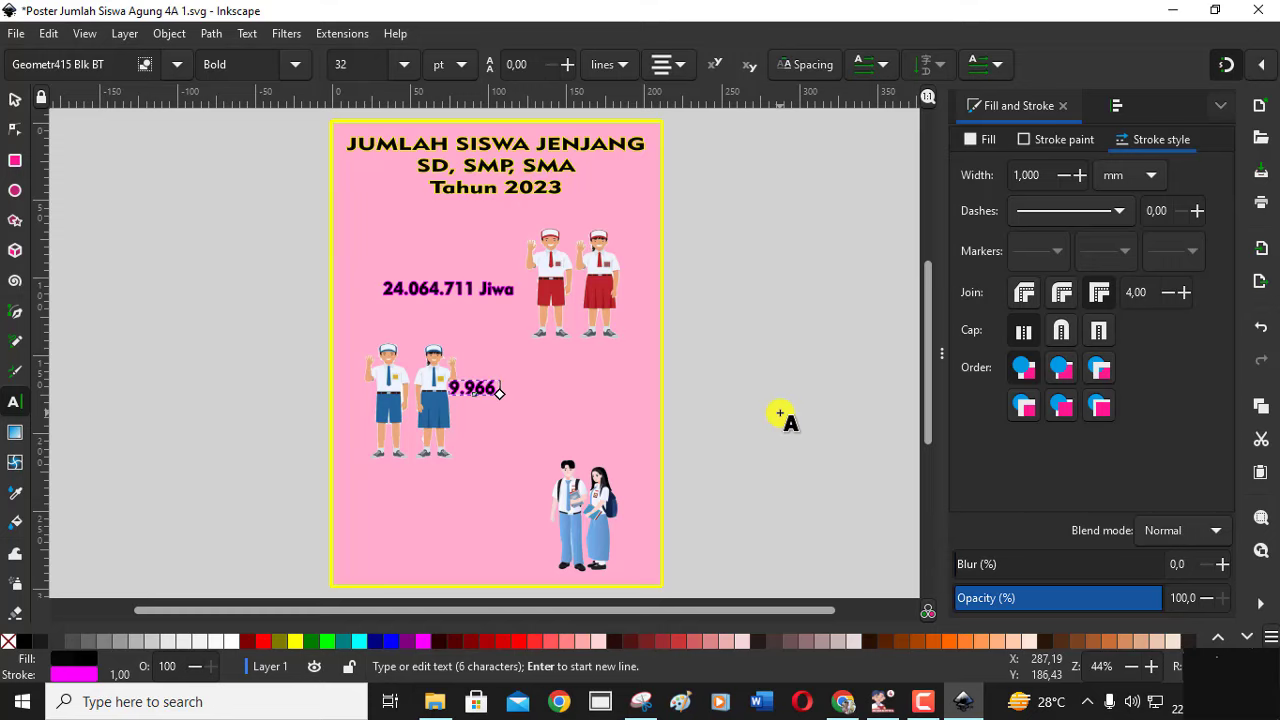
key(alt+Tab)
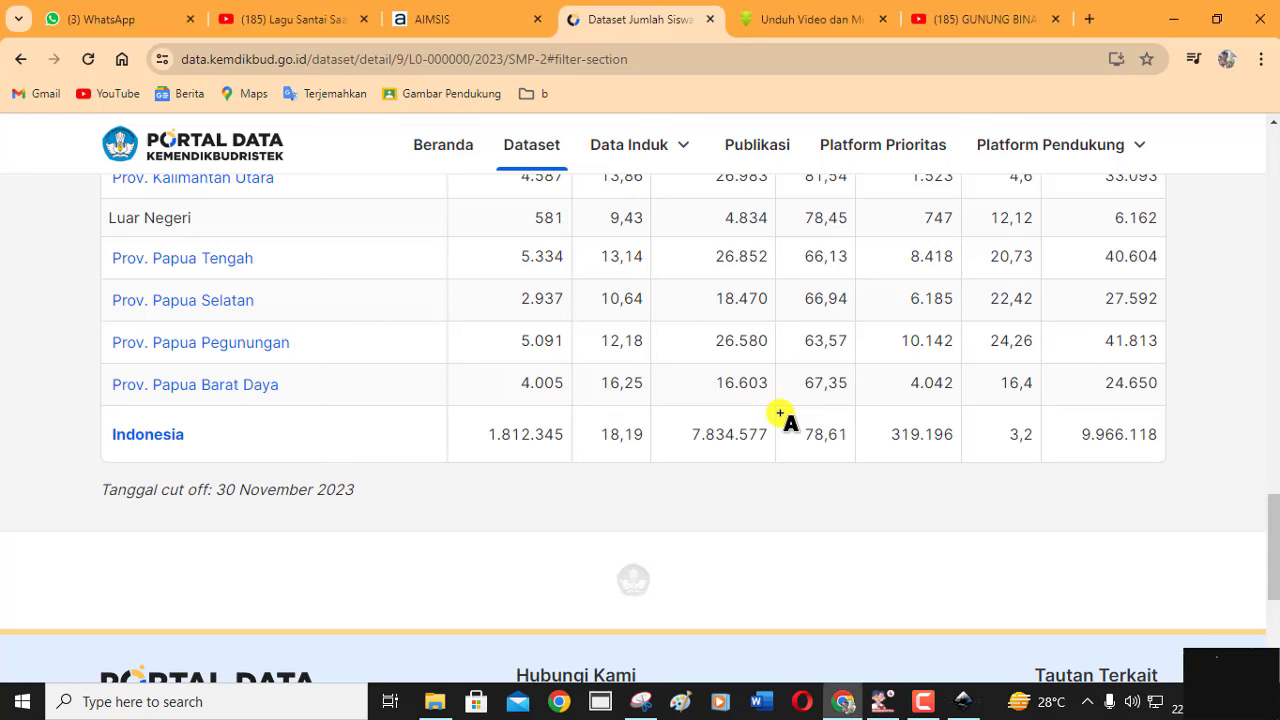
key(alt+Tab)
text(9.966.1)
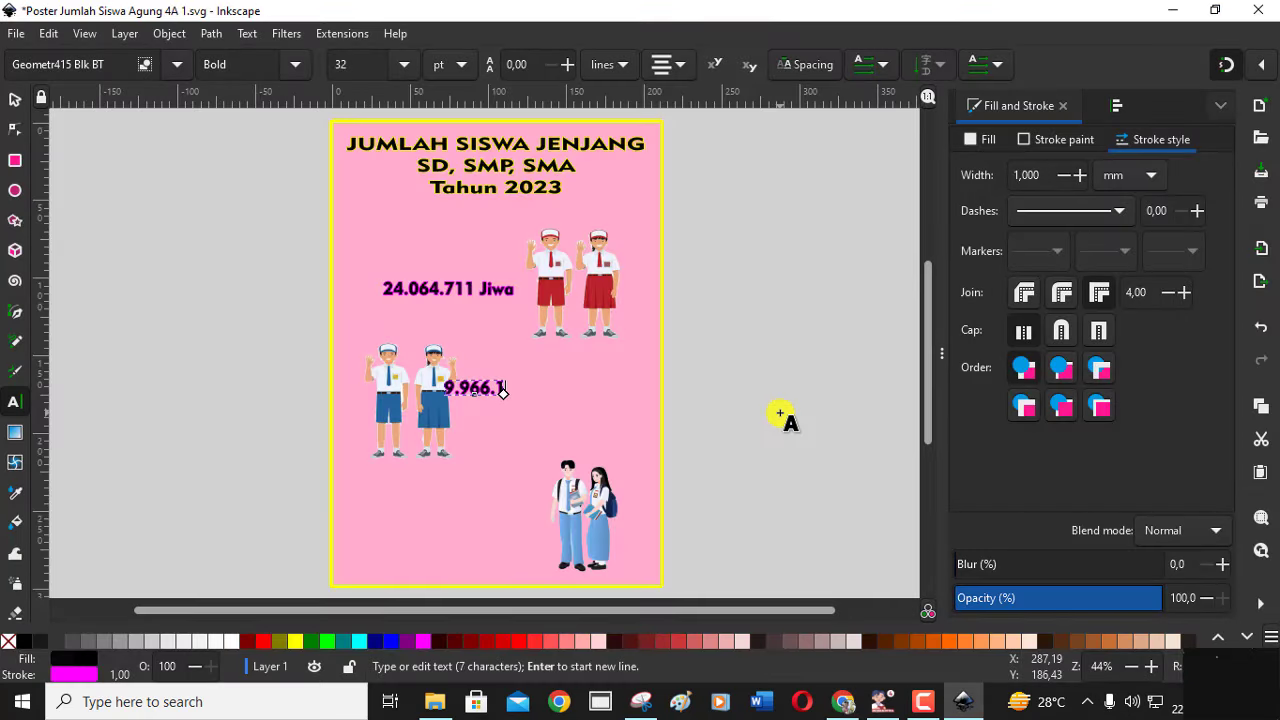
text(18 Ji)
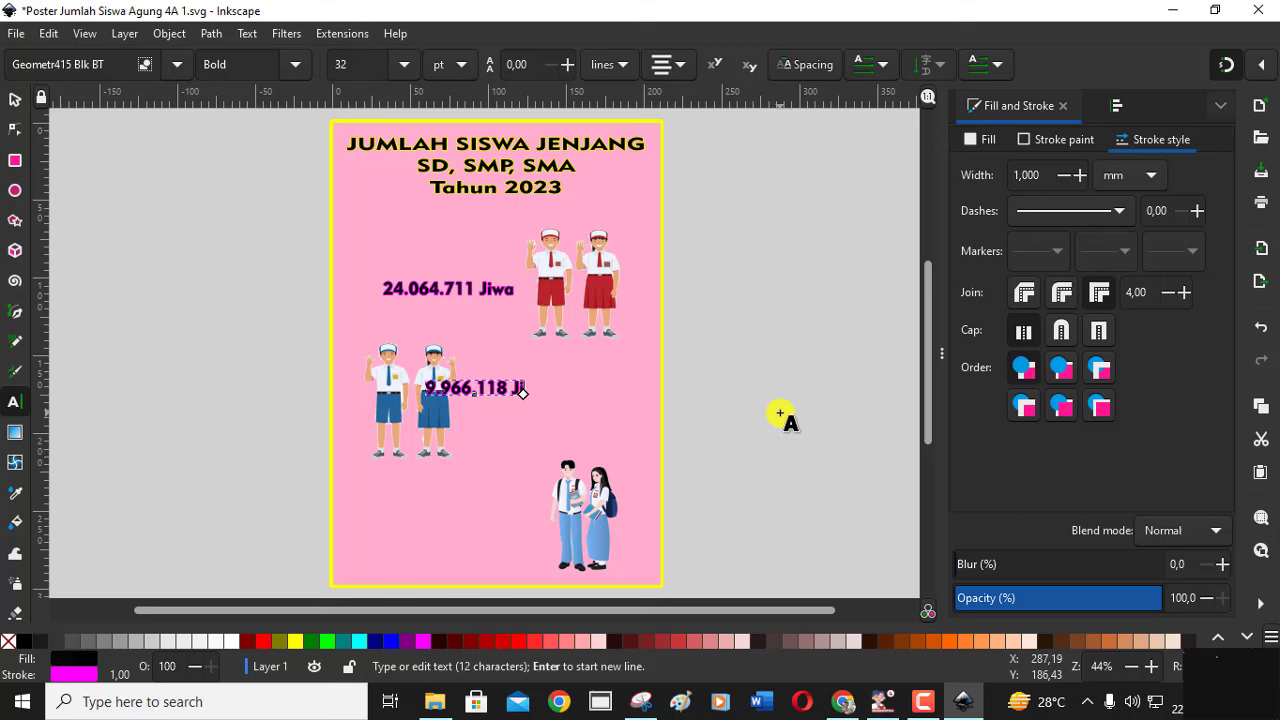
text(wa)
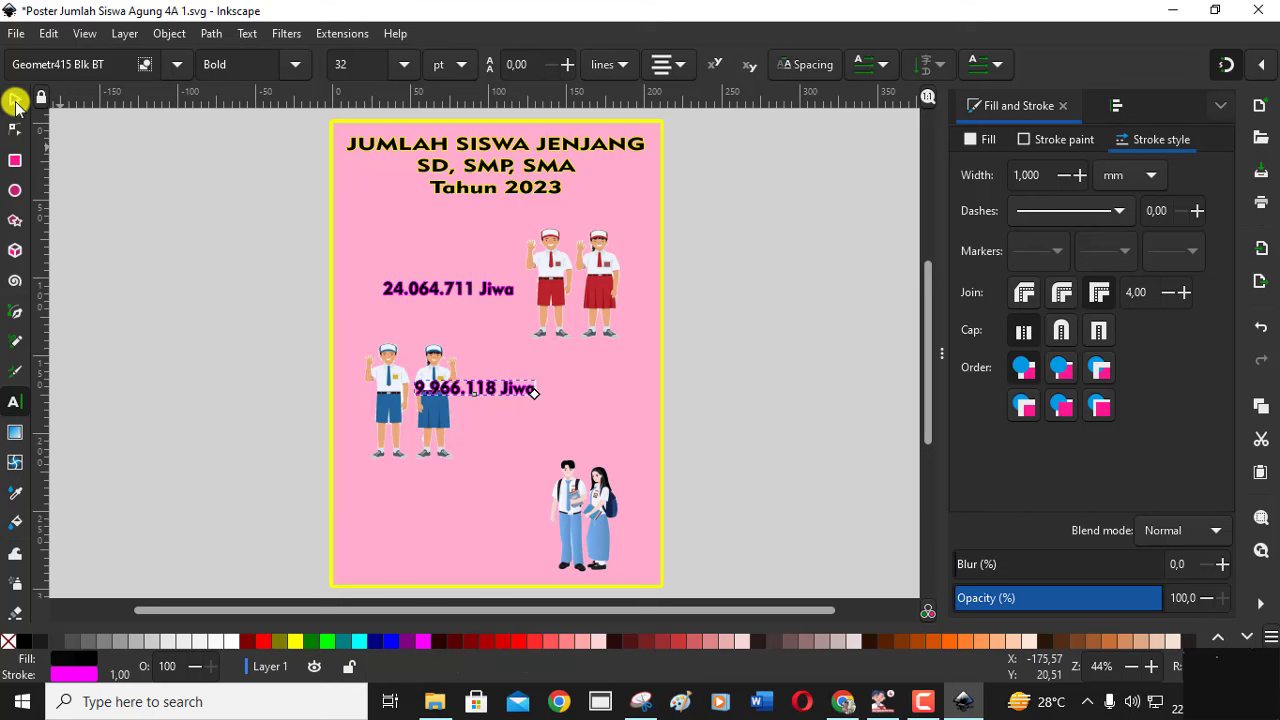
Step: Move the 9.966.118 Jiwa label beside the SMP students and start a text near the page bottom
click(15, 100)
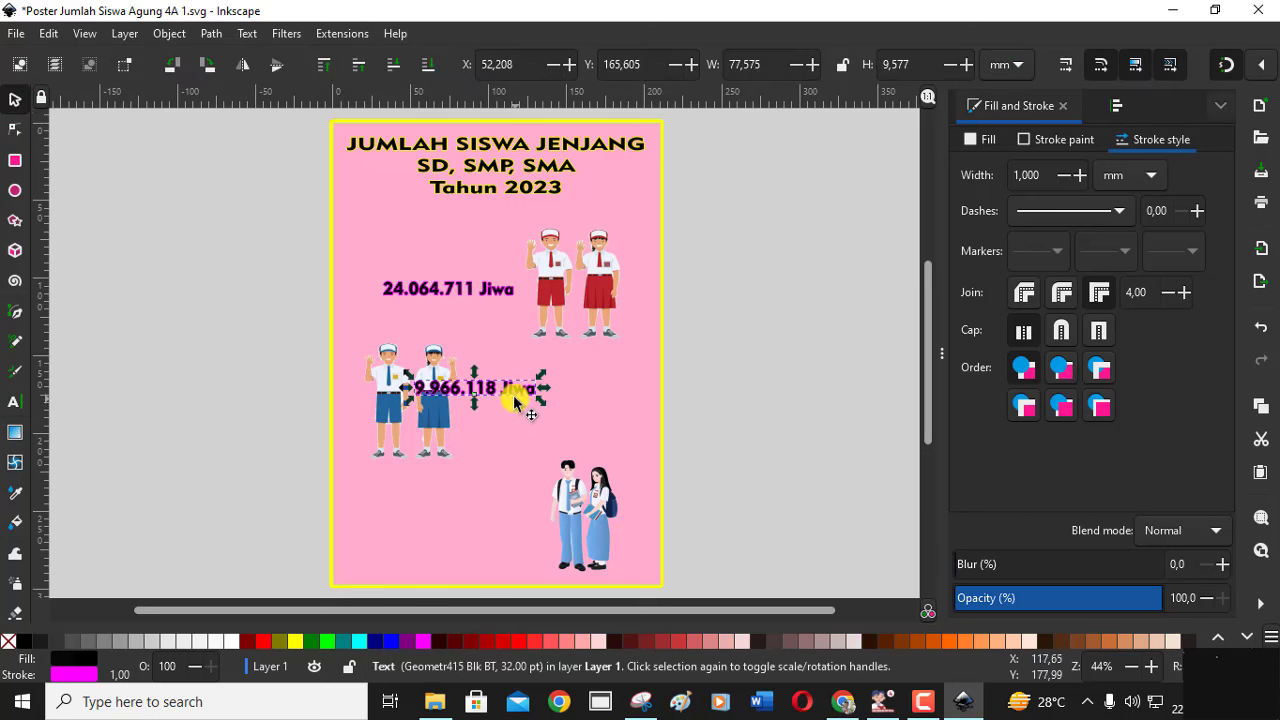
drag(512, 391, 566, 407)
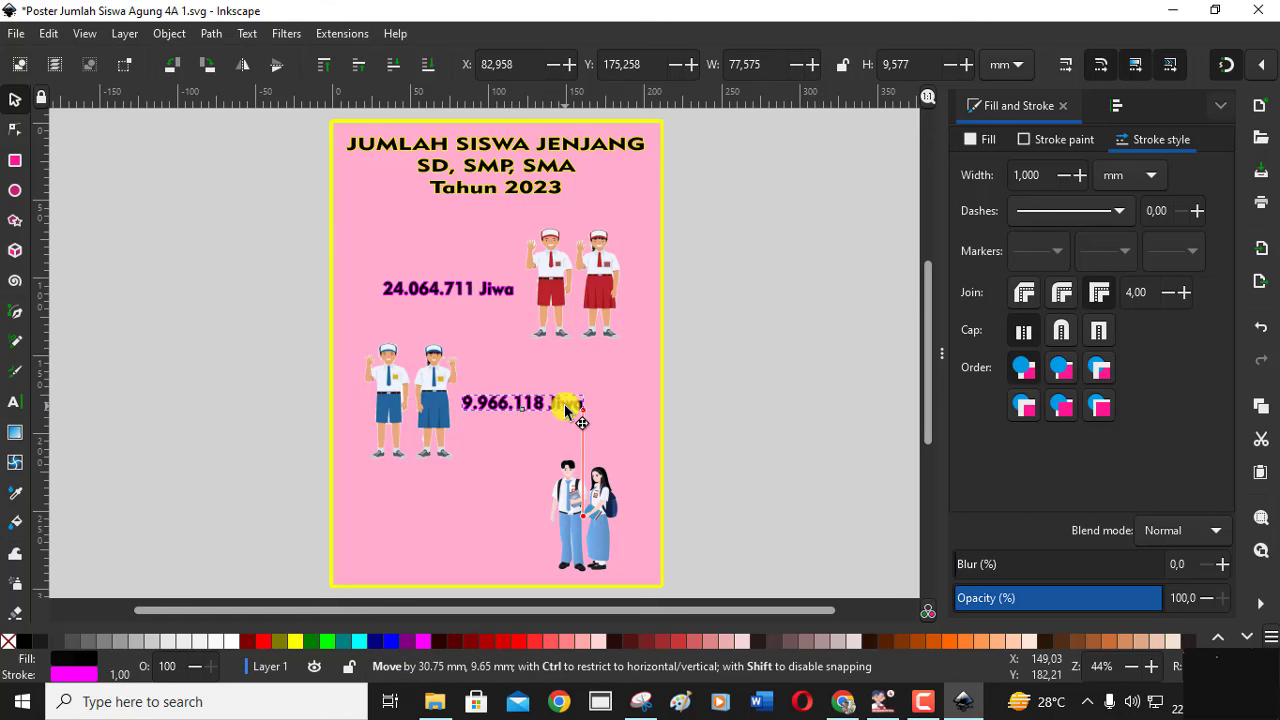
drag(565, 407, 566, 407)
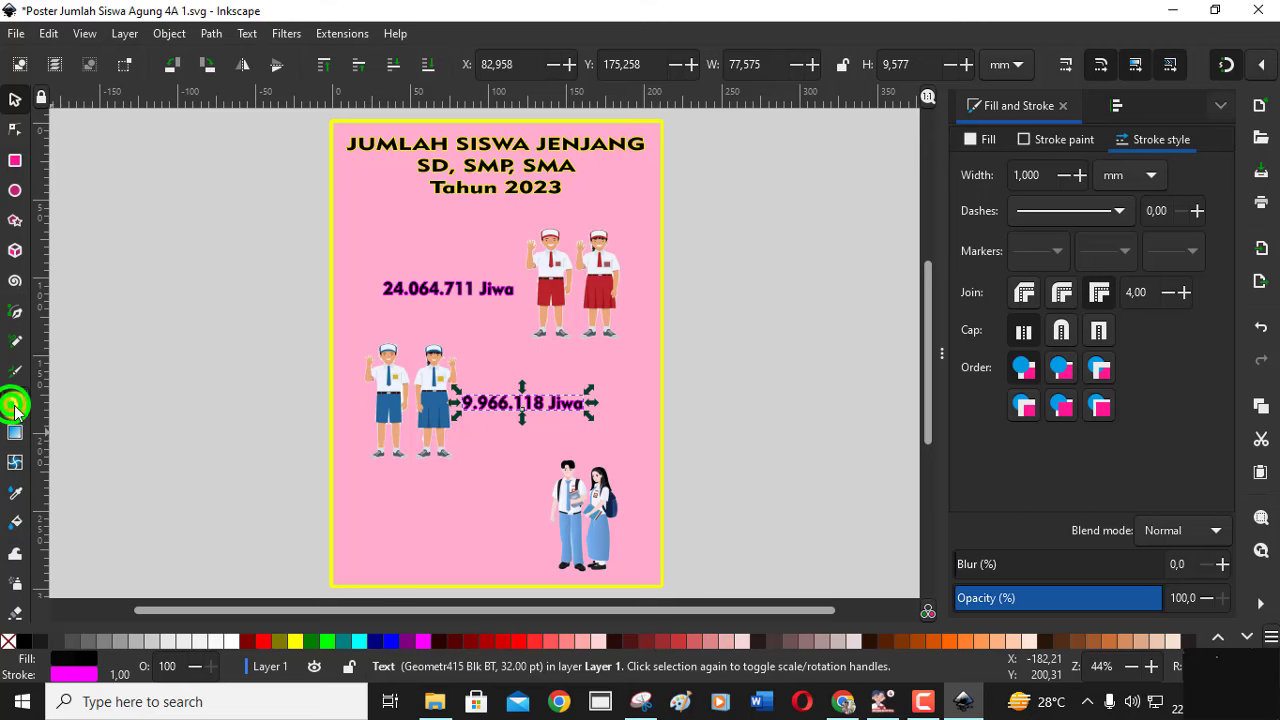
click(15, 403)
click(392, 530)
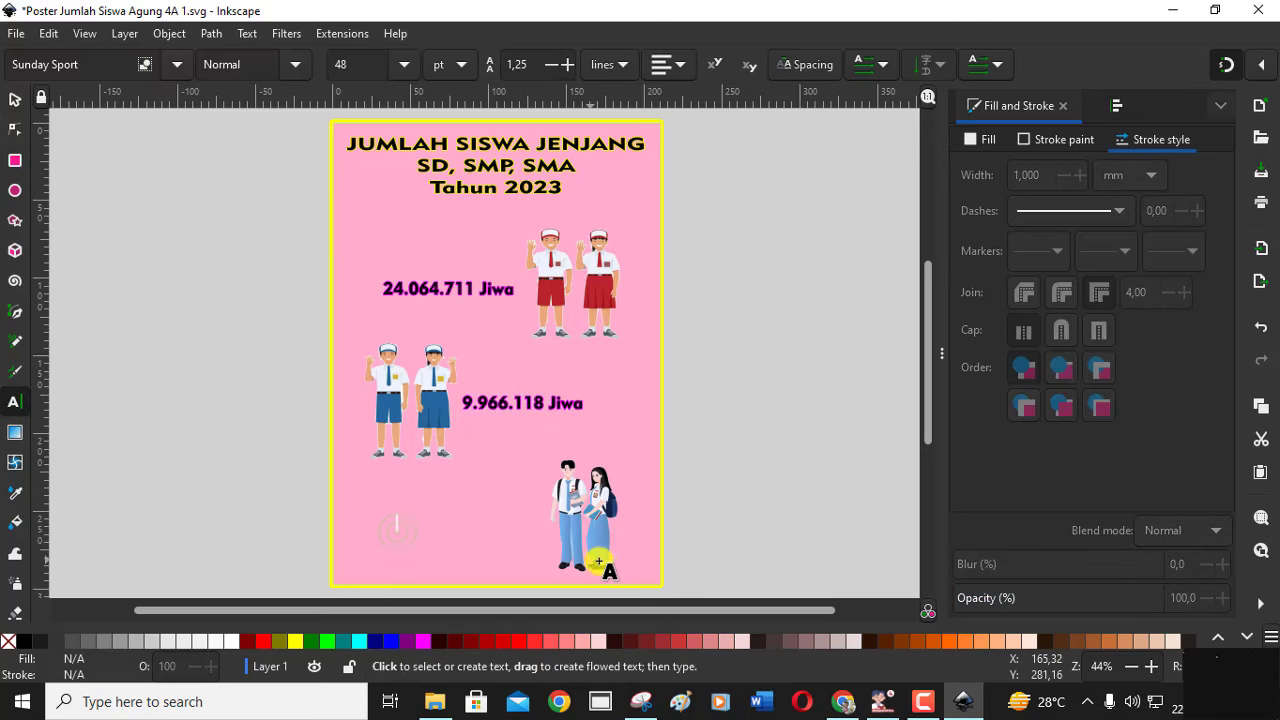
Step: Switch the data portal's Jenjang from SMP to SMK and scroll to the Indonesia total, 5.059.800
key(alt+Tab)
scroll(551, 400, up, 4)
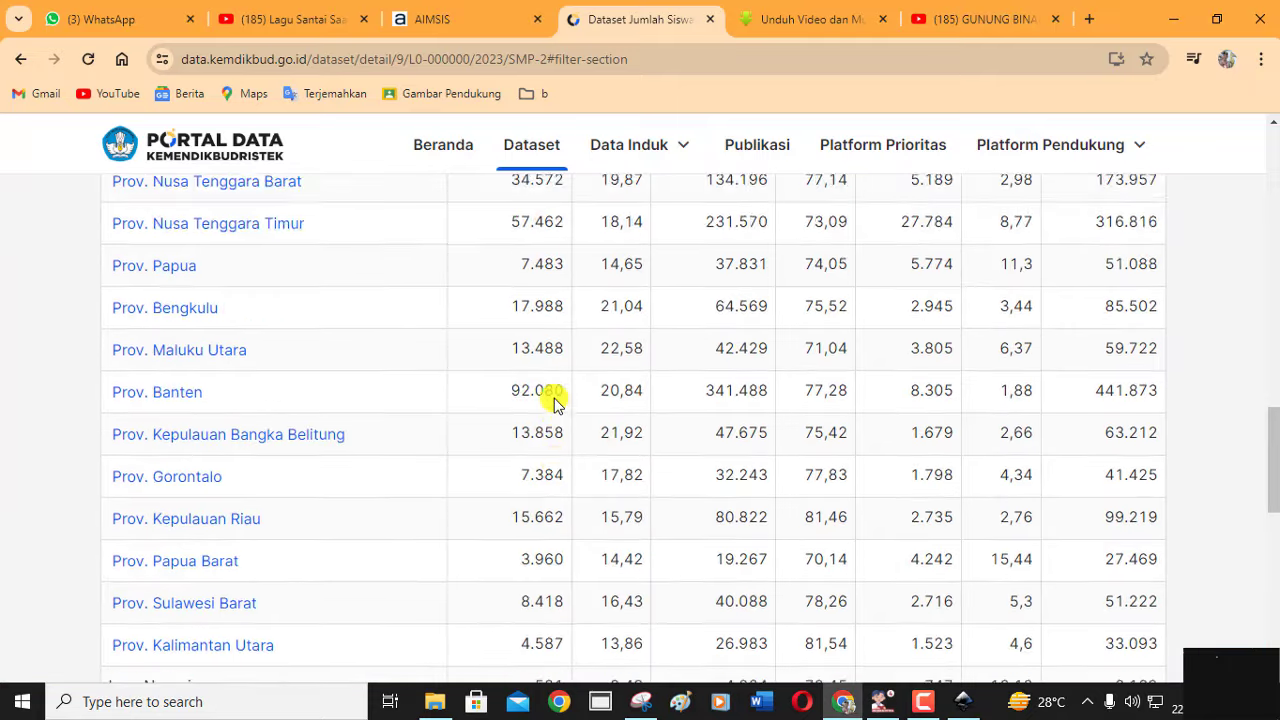
scroll(553, 402, up, 5)
scroll(553, 402, up, 3)
scroll(550, 403, up, 5)
scroll(550, 403, up, 1)
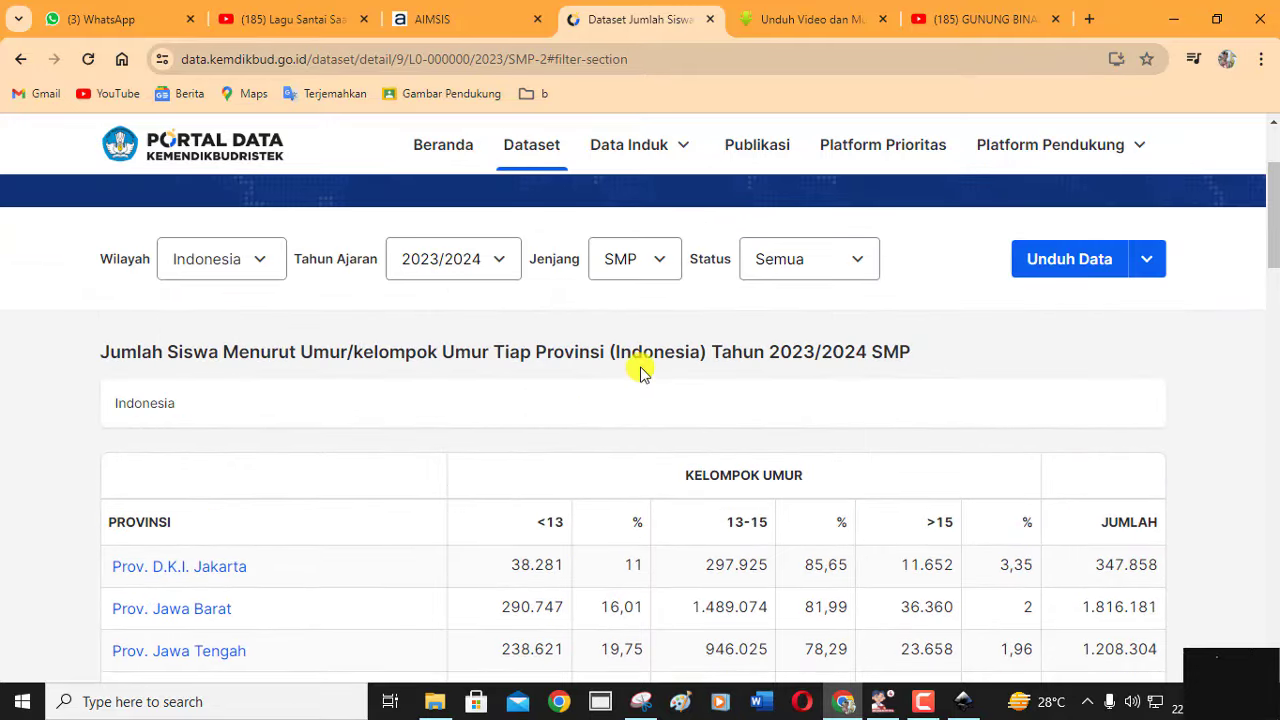
click(663, 262)
click(631, 369)
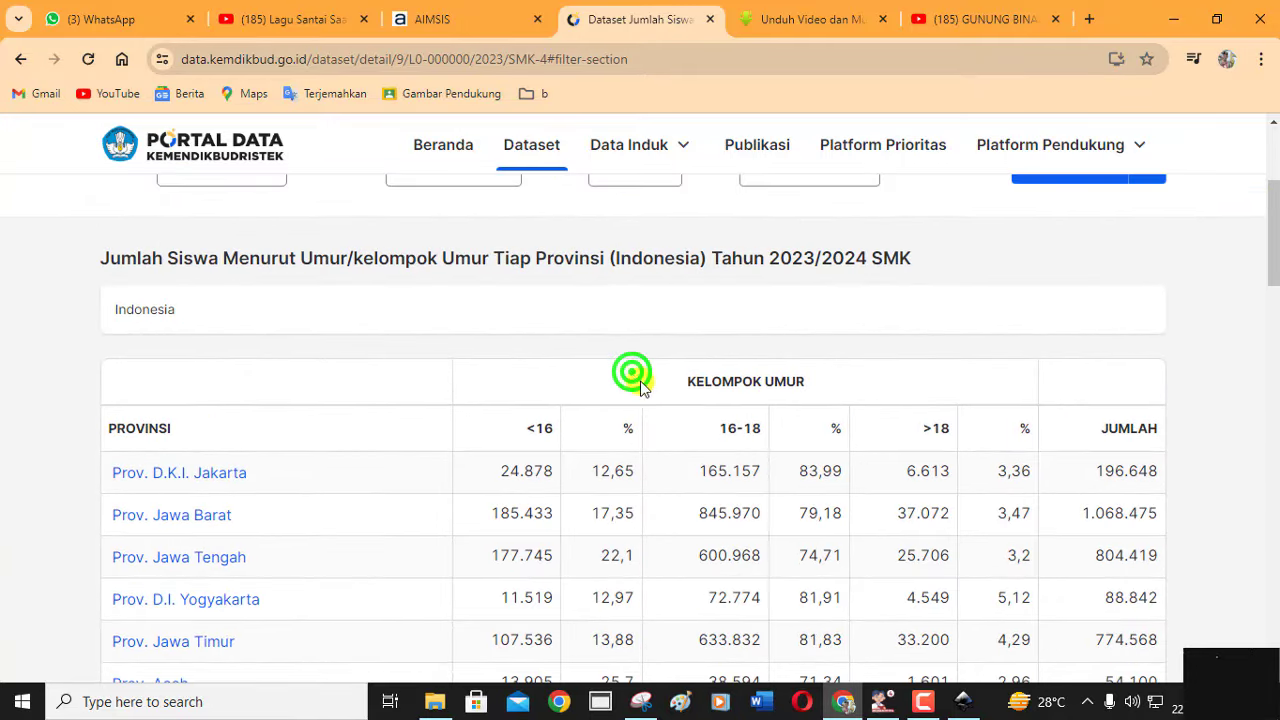
scroll(658, 399, down, 2)
scroll(651, 391, down, 4)
scroll(651, 391, down, 4)
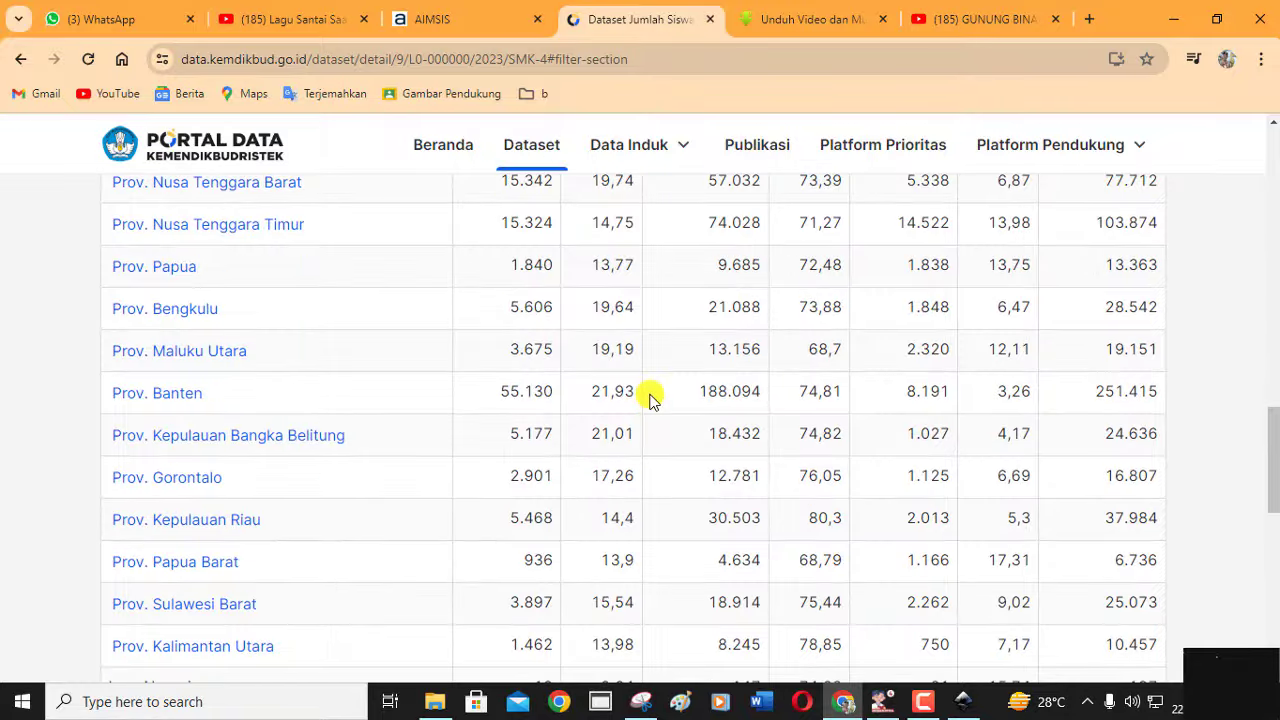
scroll(651, 391, down, 4)
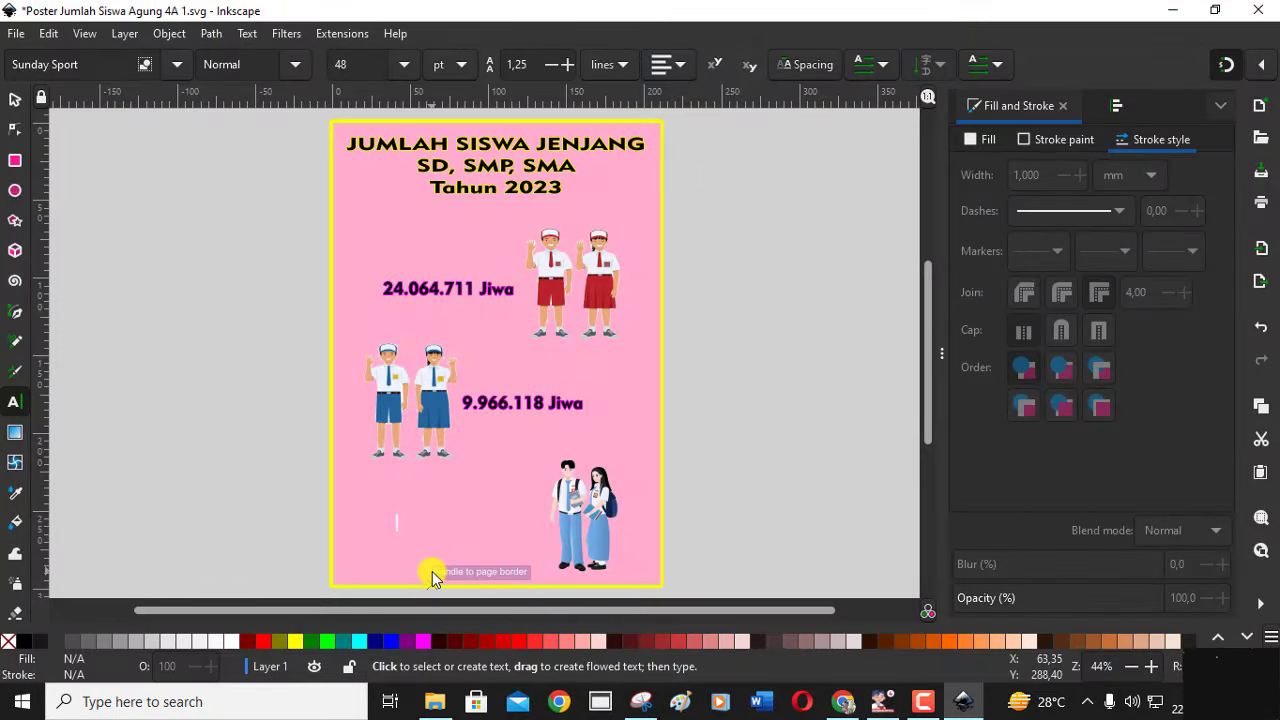
Step: Type '5.059.800 Jiwa' near the bottom left, checking the SMK total in Chrome midway
text(5.)
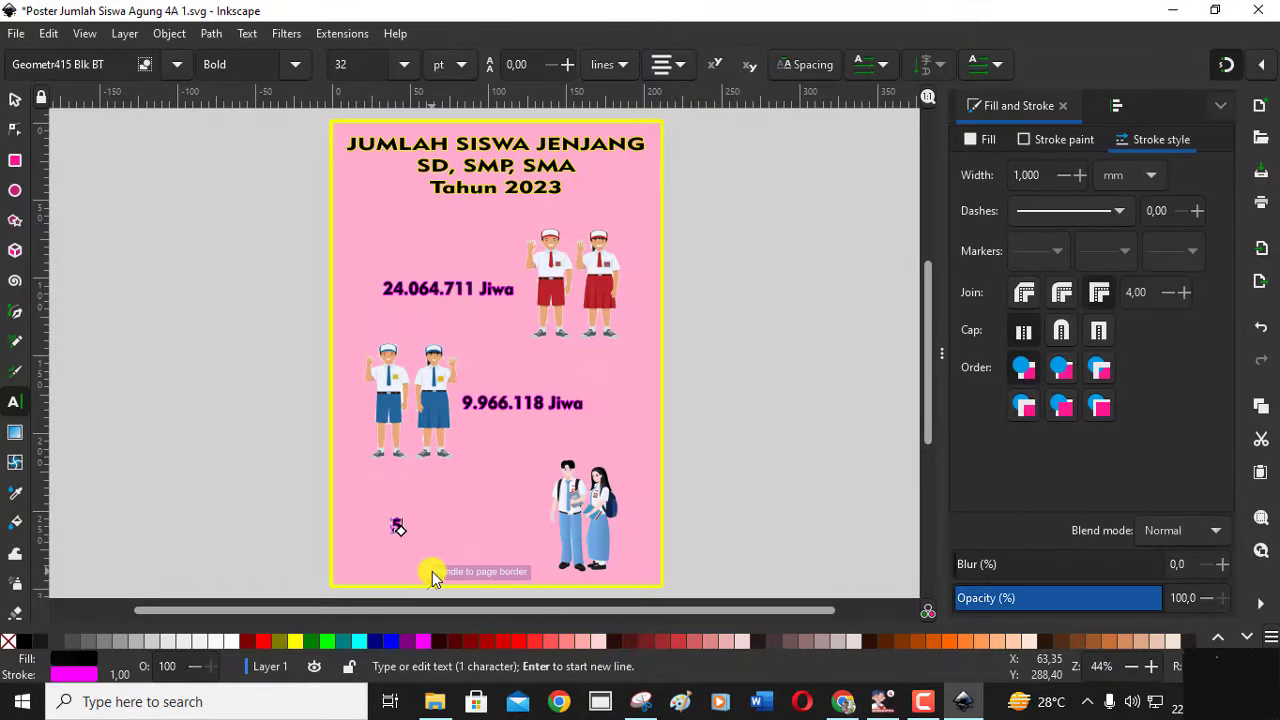
text(059)
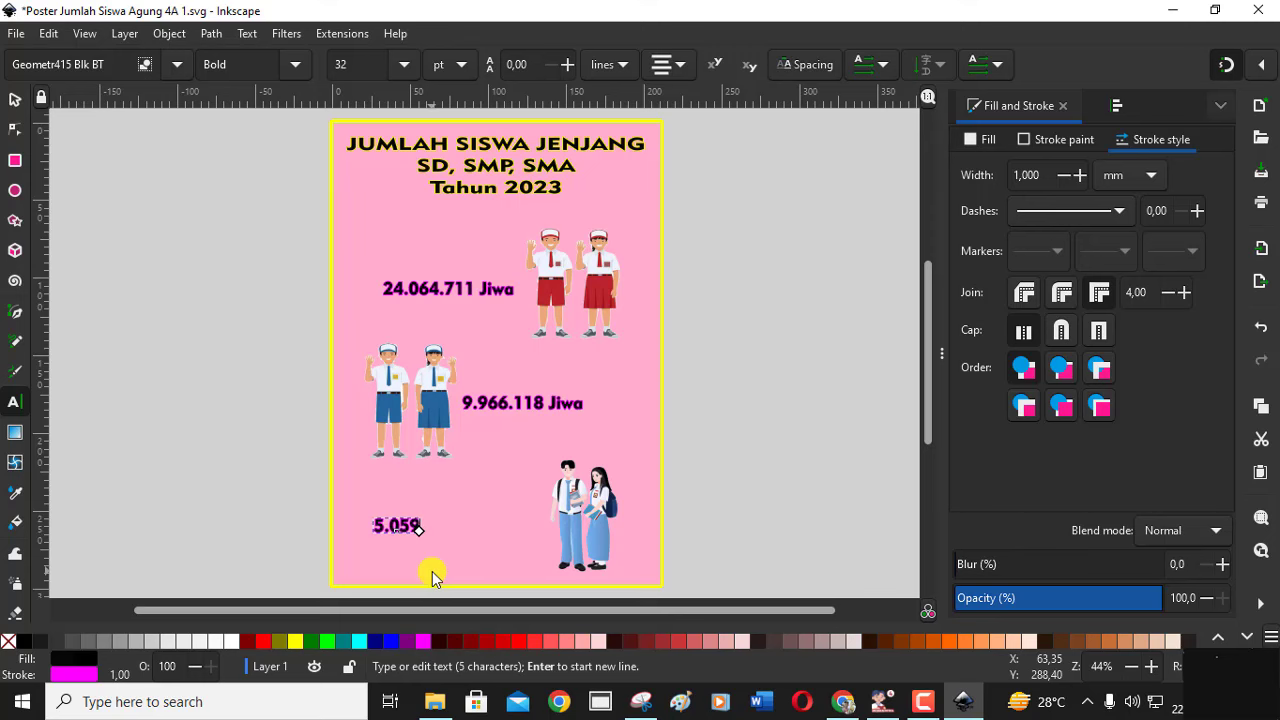
key(alt+Tab)
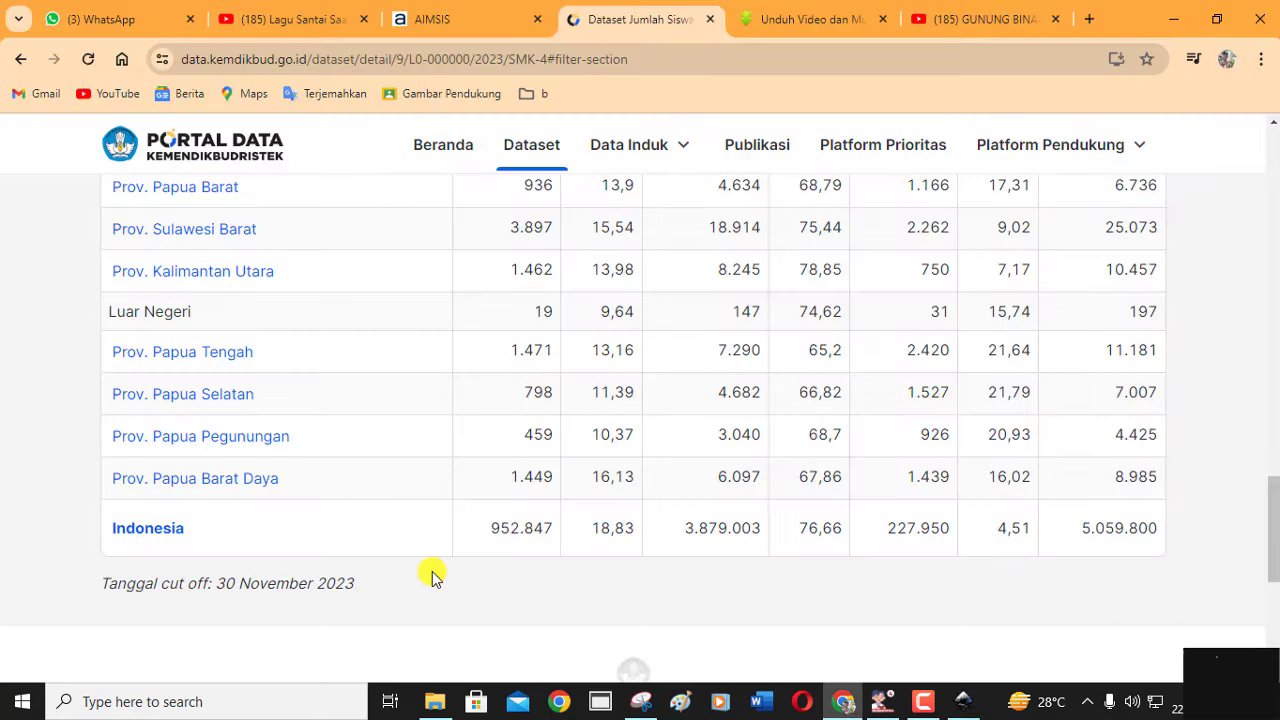
key(alt+Tab)
text(5.059.800)
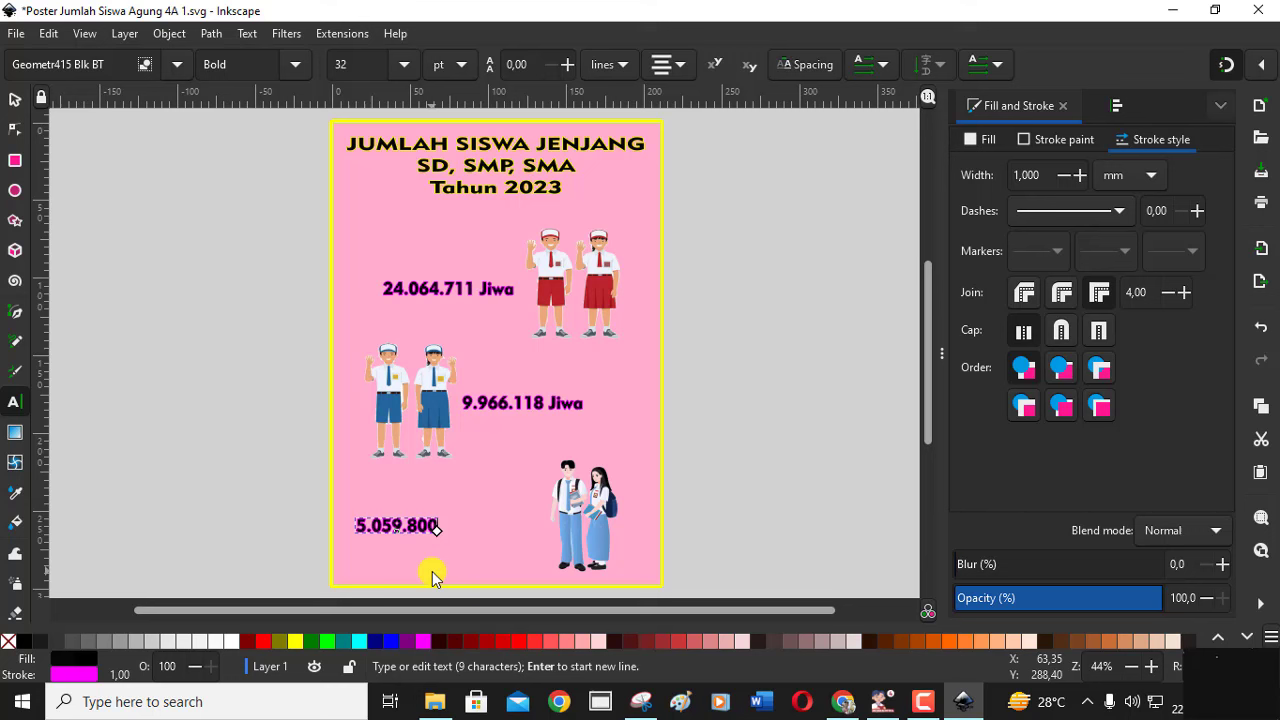
text( Jiwa)
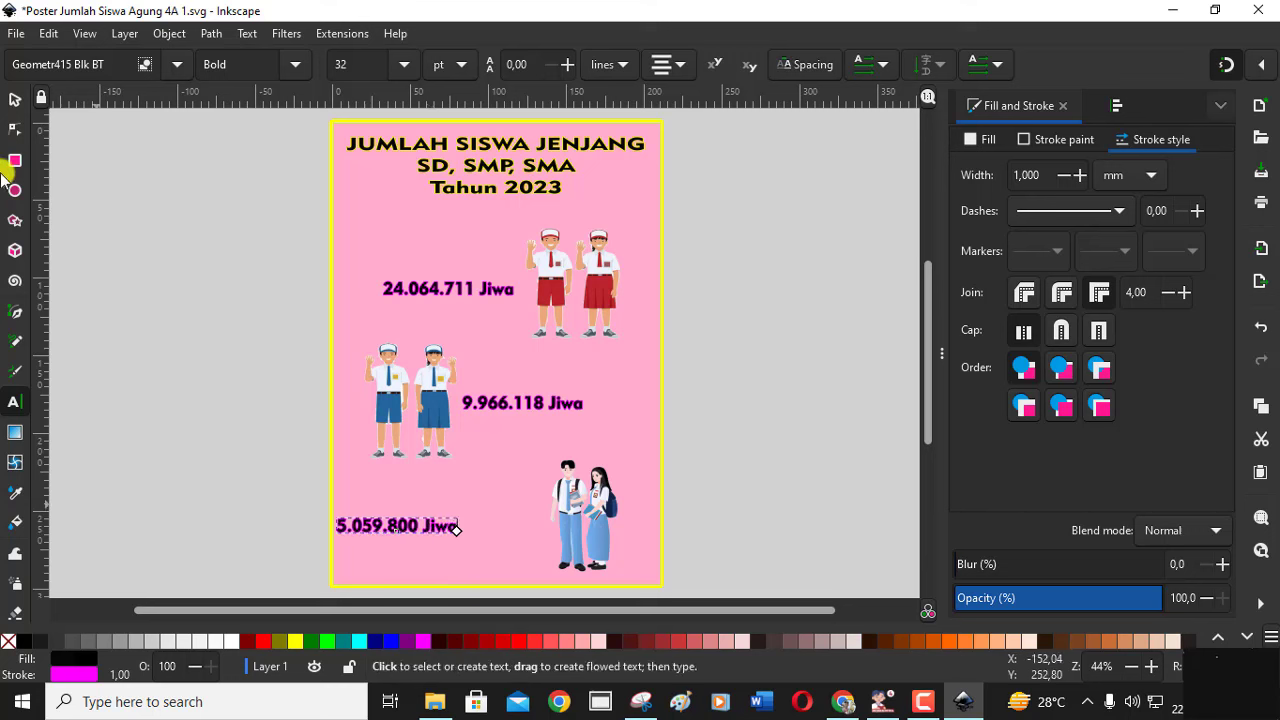
Step: Drag the '5.059.800 Jiwa' text just left of the SMA image and deselect it
click(15, 100)
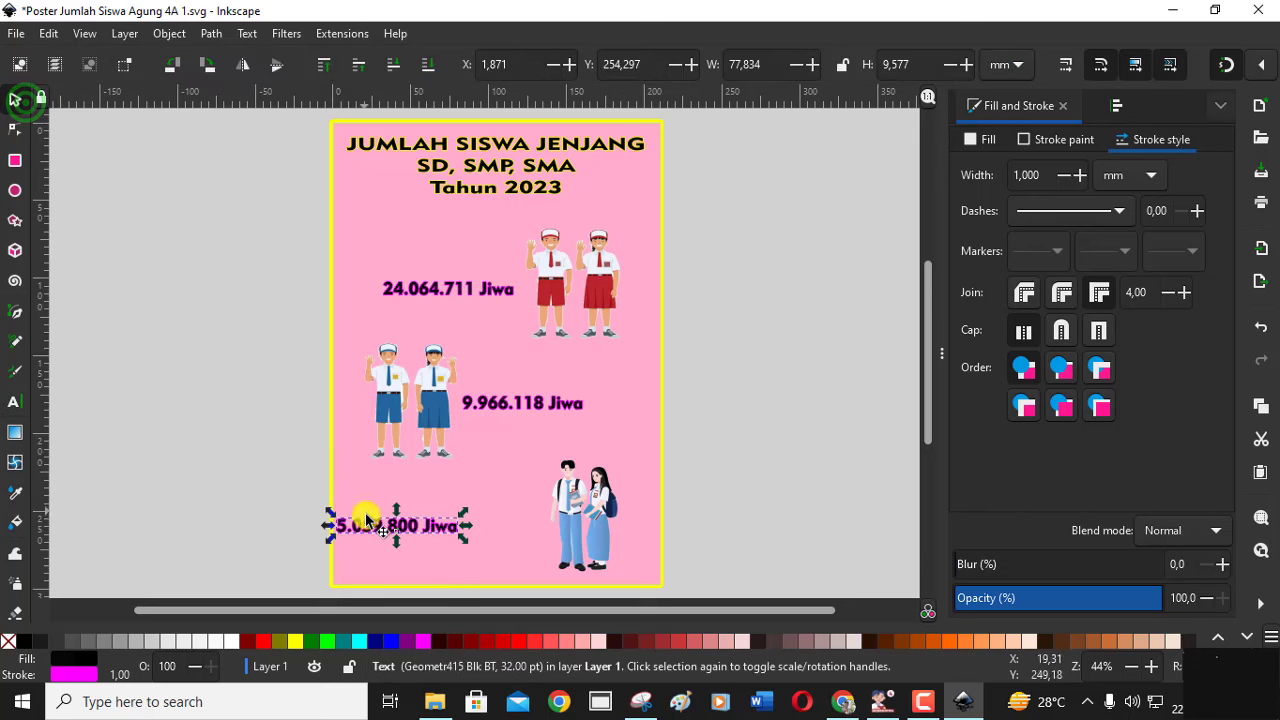
drag(367, 520, 458, 541)
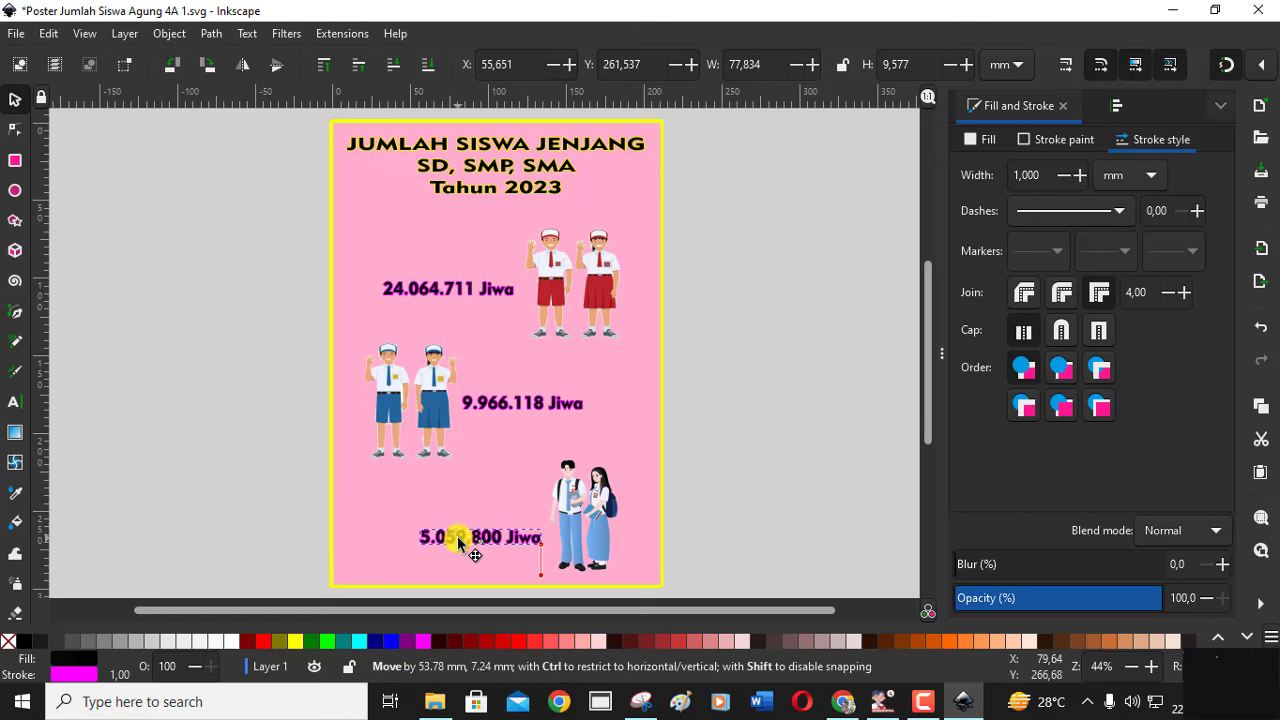
drag(458, 538, 462, 540)
click(199, 410)
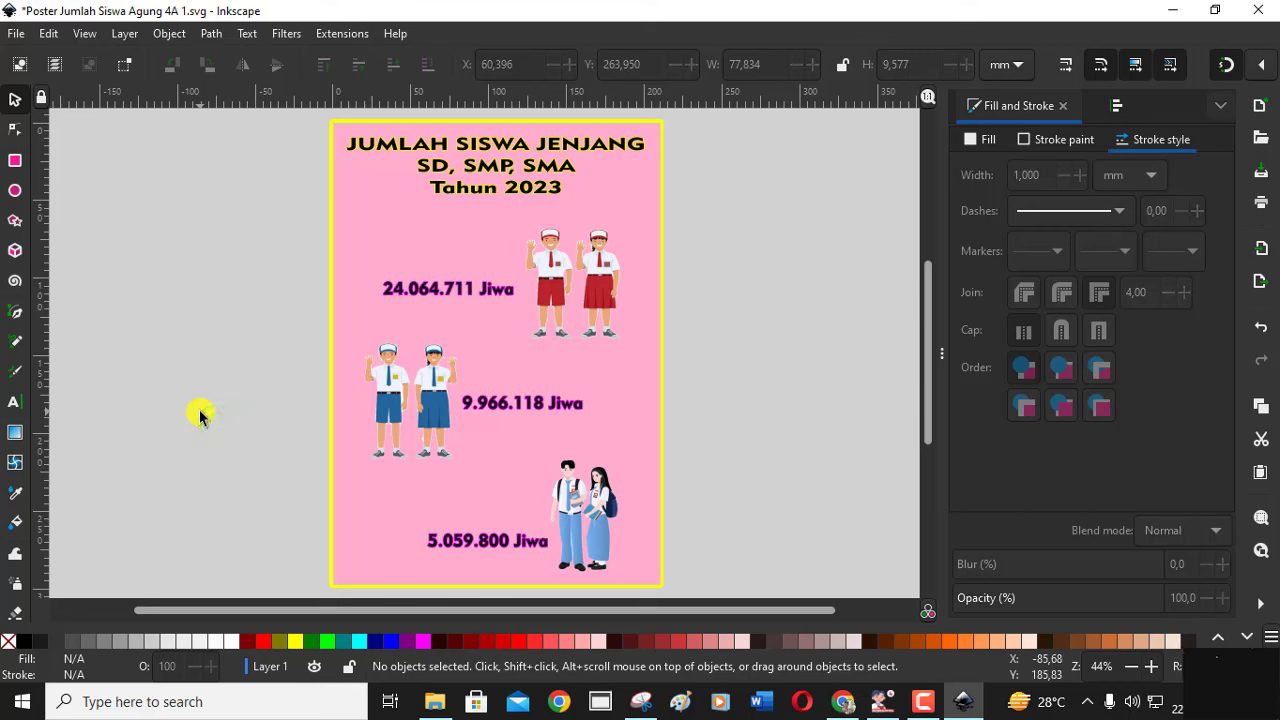
Step: Colour the 24.064.711 Jiwa text red with a yellow outline
click(496, 292)
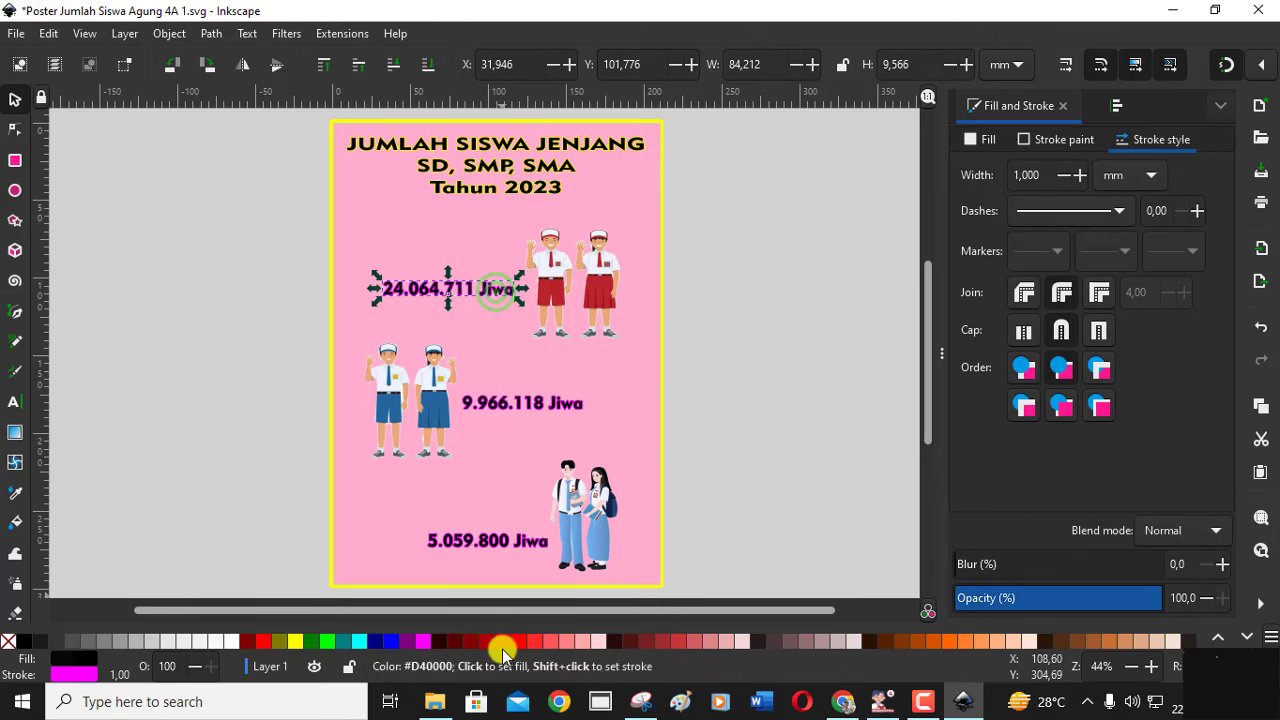
click(507, 641)
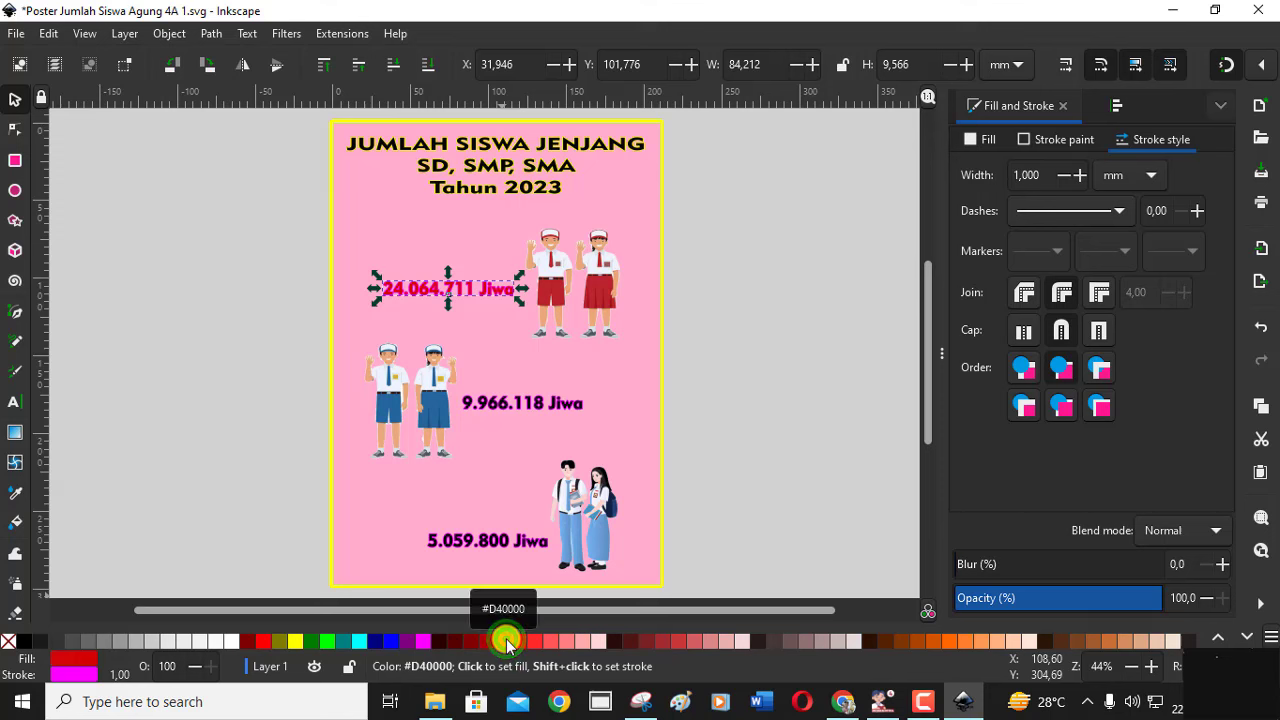
right_click(298, 645)
click(327, 556)
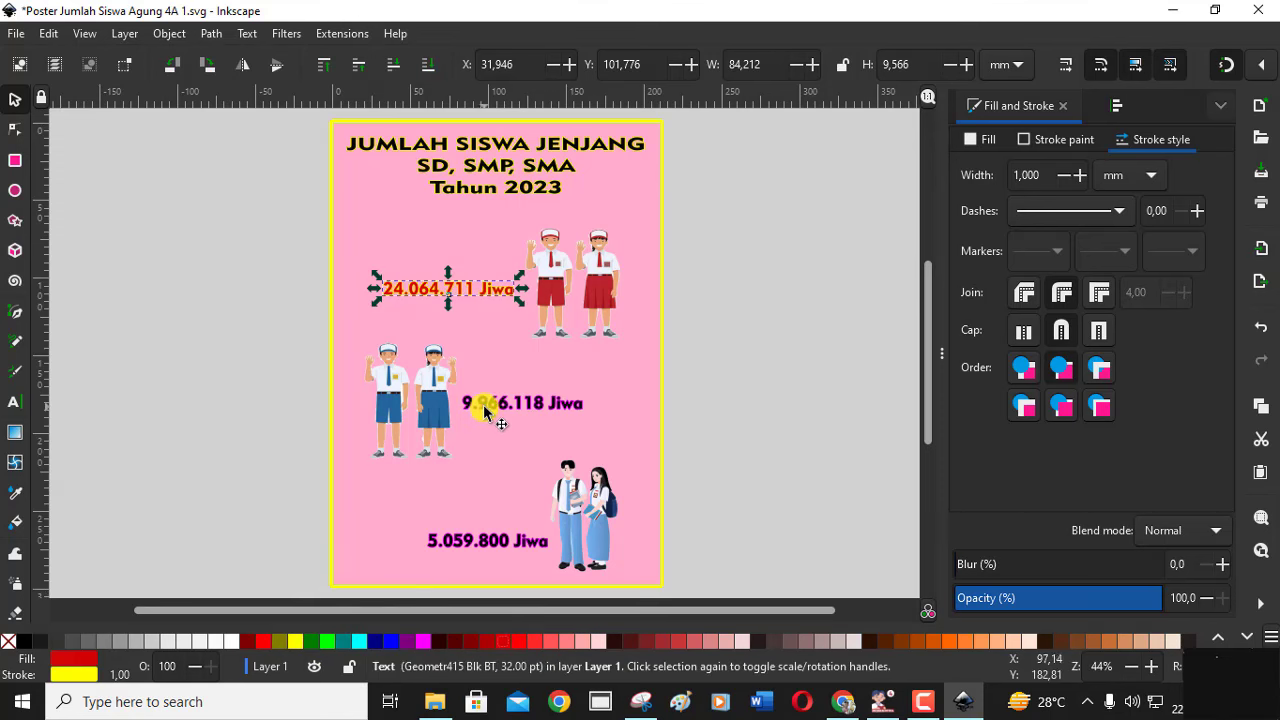
Step: Colour the 9.966.118 Jiwa text blue with a white outline
click(484, 410)
click(391, 641)
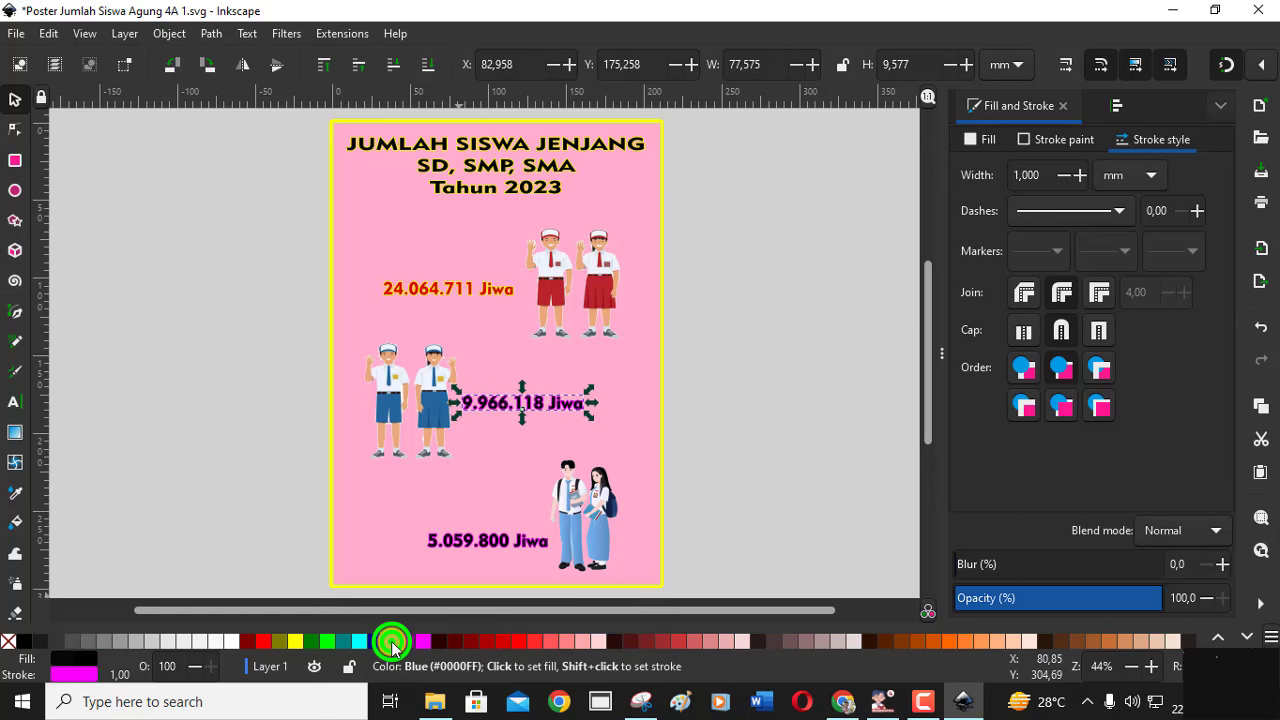
right_click(231, 641)
click(281, 556)
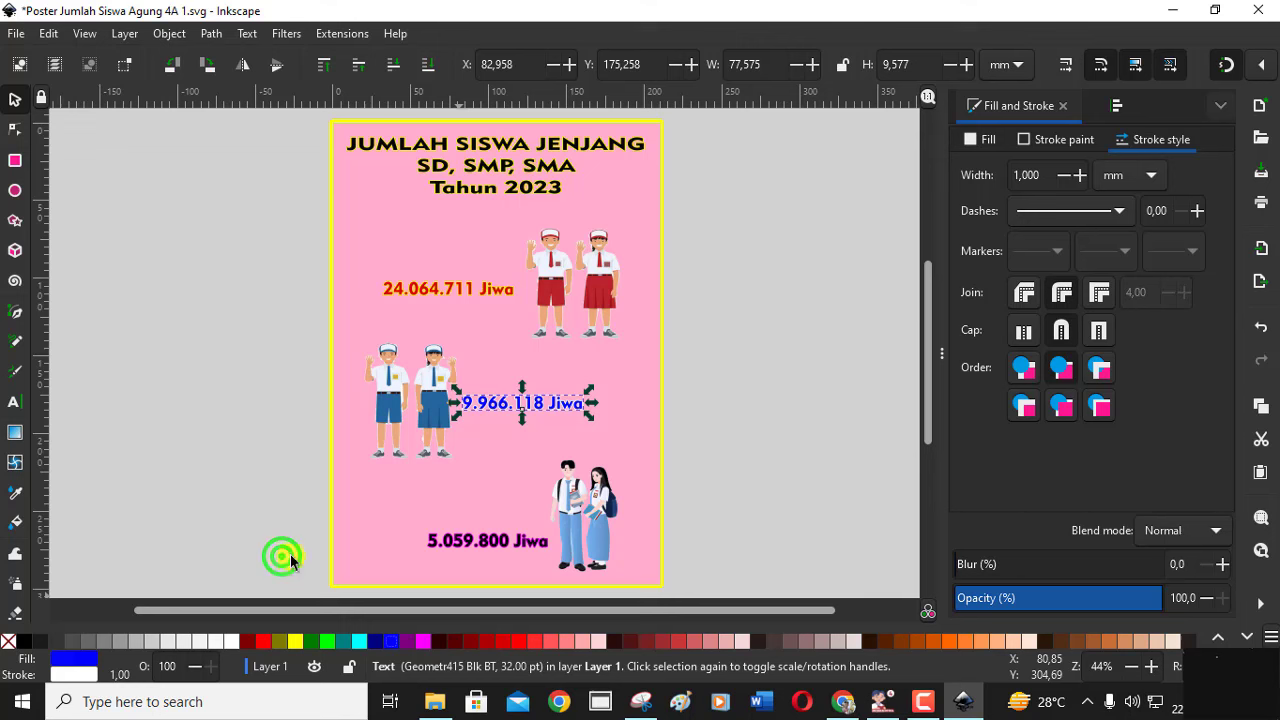
Step: Colour the 5.059.800 Jiwa text dark blue with a black outline
click(507, 545)
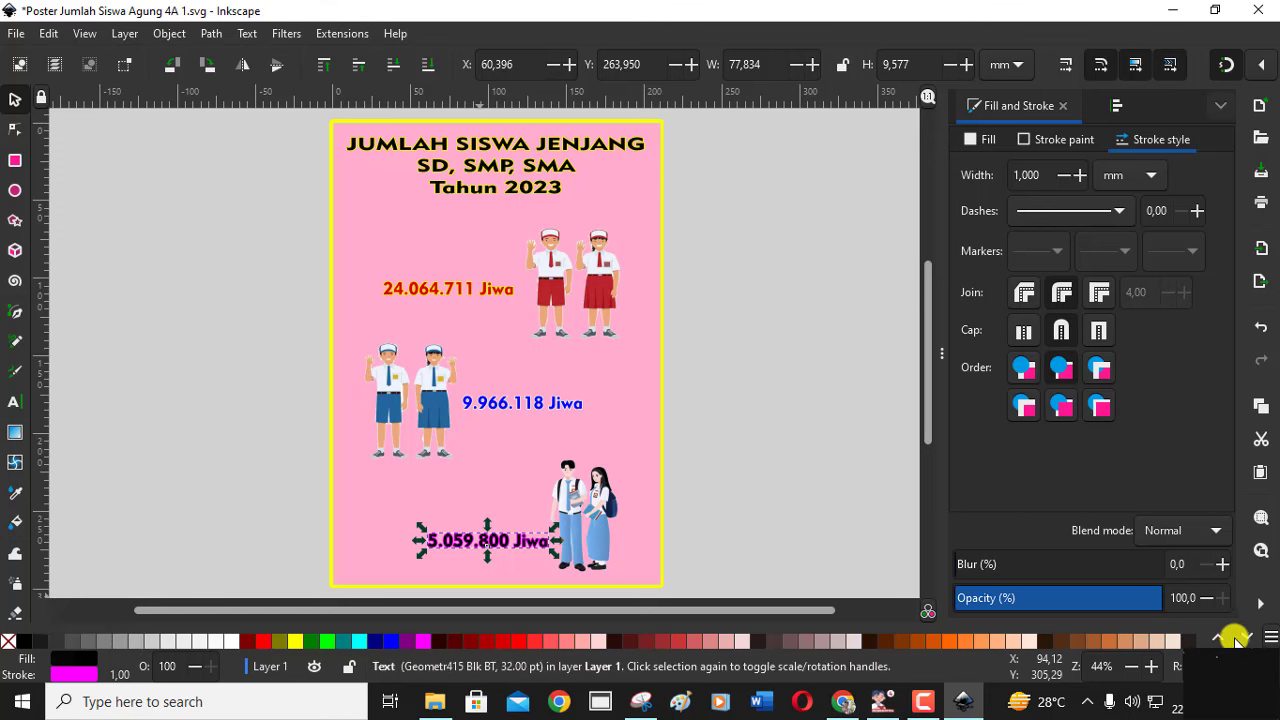
scroll(1245, 641, down, 3)
scroll(1245, 641, down, 3)
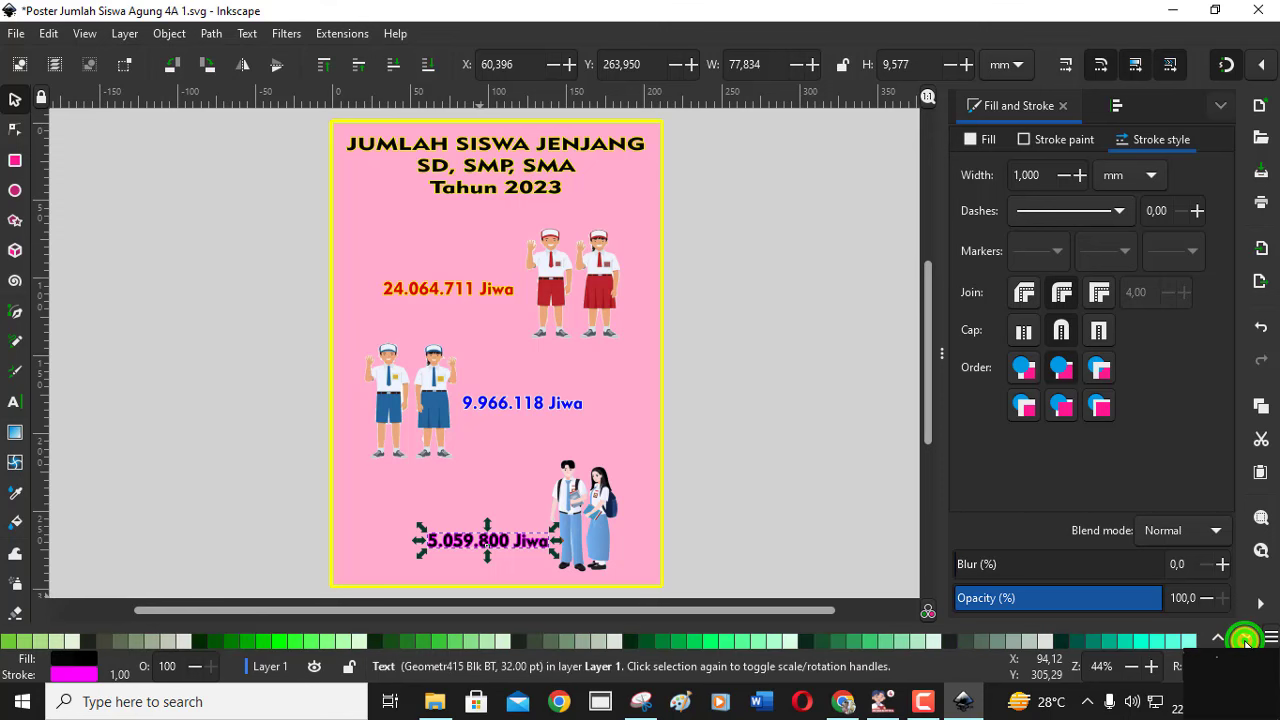
scroll(1245, 641, down, 3)
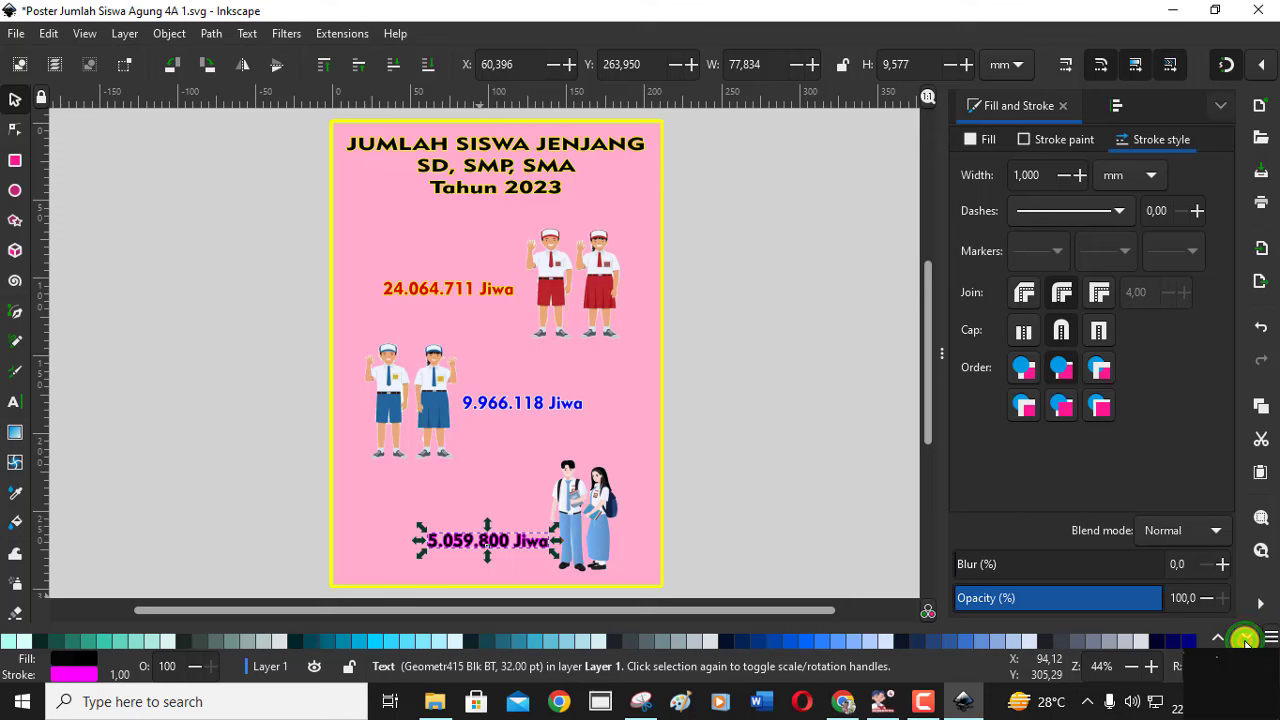
click(930, 643)
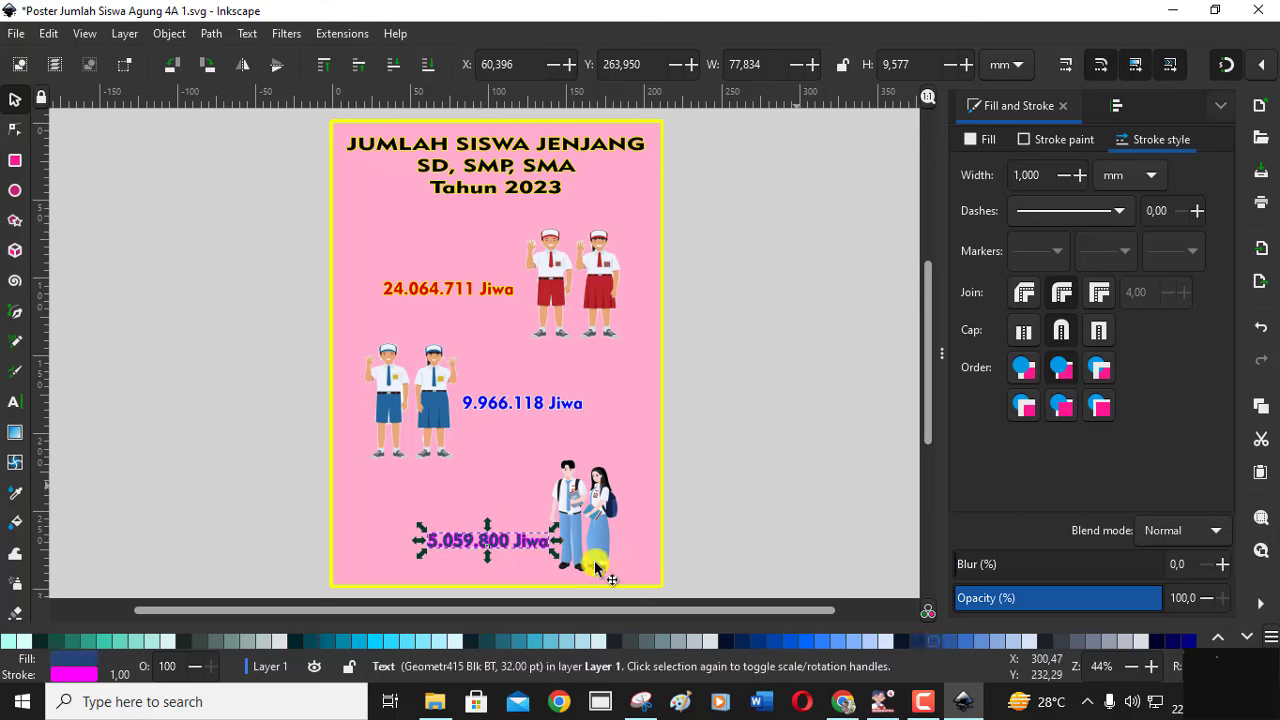
click(1218, 636)
click(1218, 636)
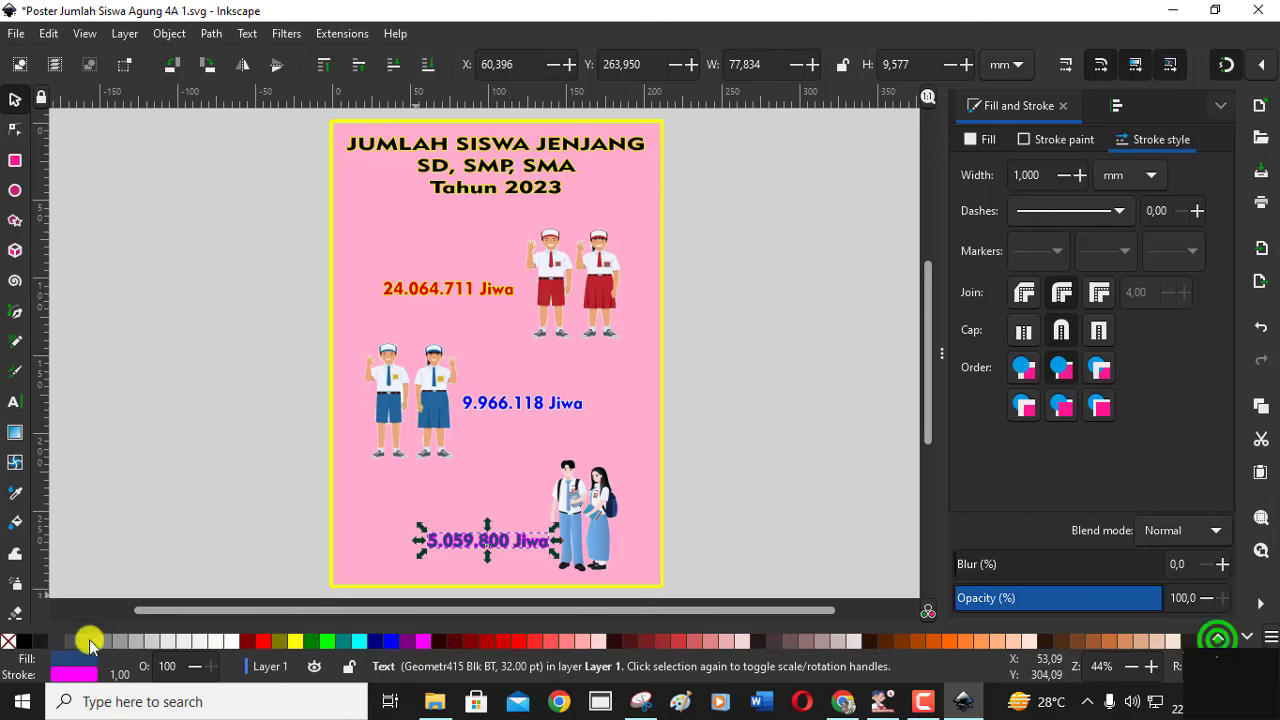
right_click(23, 640)
click(57, 554)
click(186, 471)
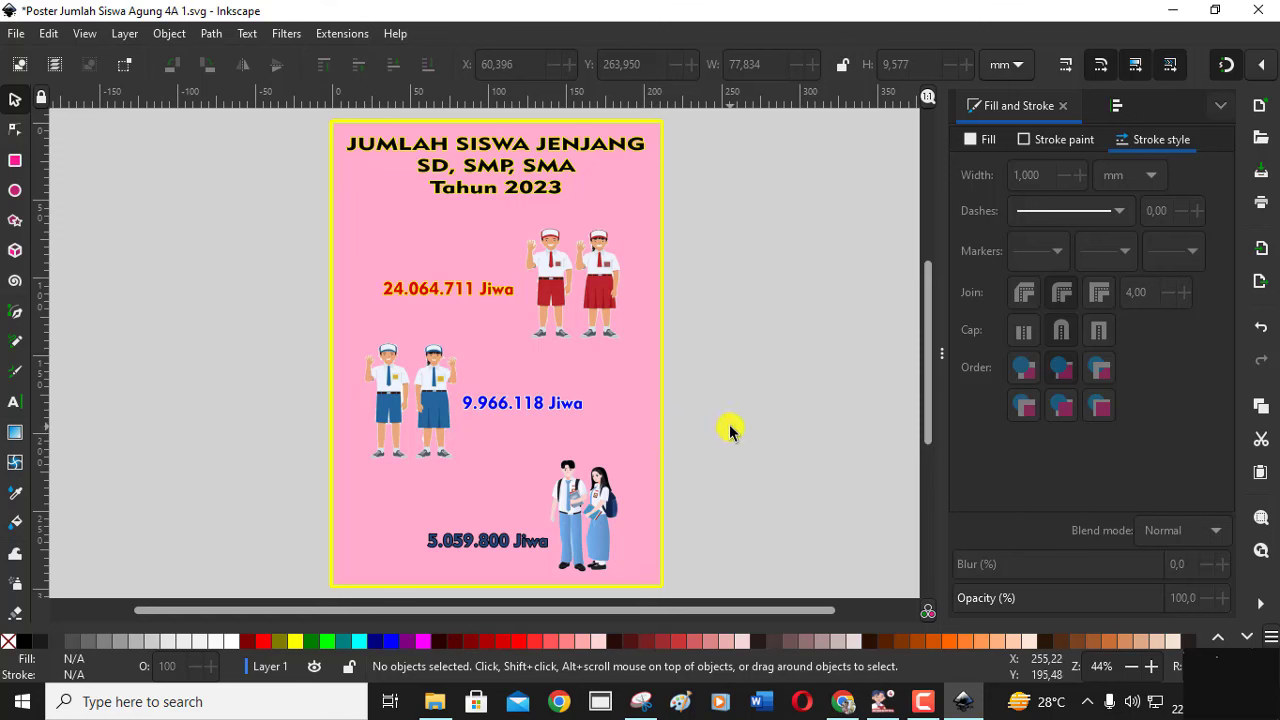
Step: Add a size-20 credit text with the author's name and class 4A left of the page
click(10, 405)
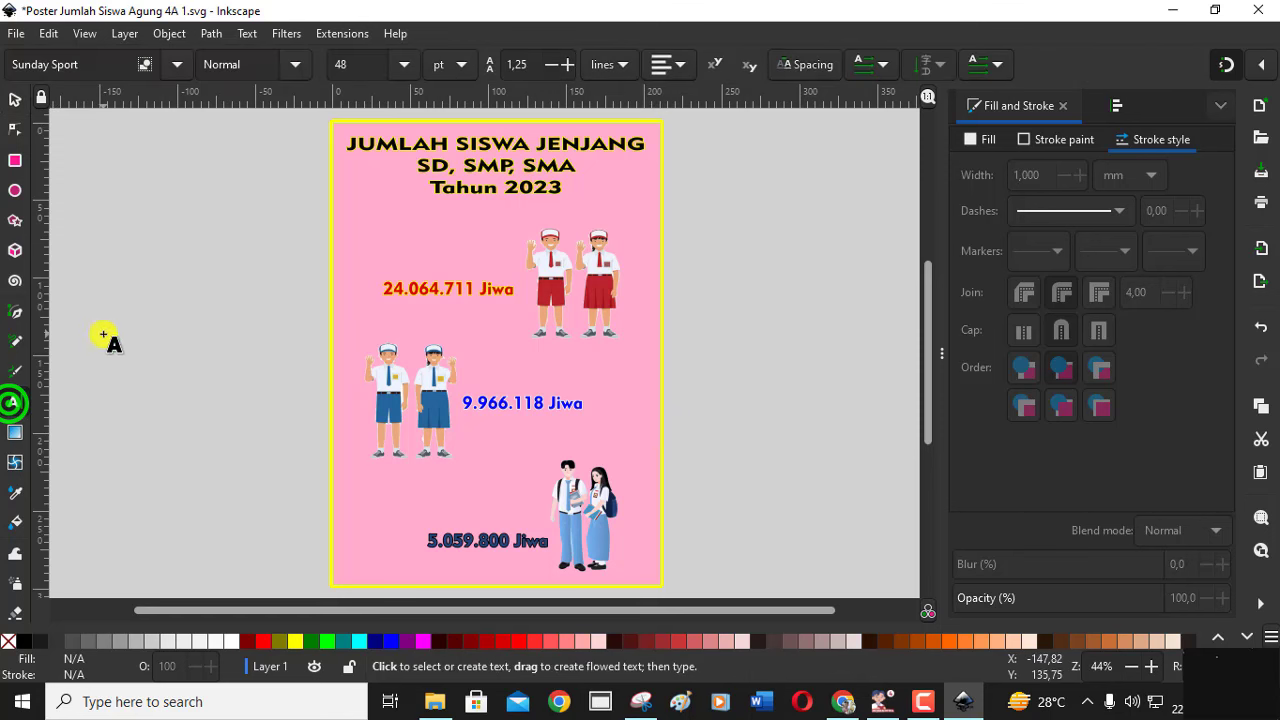
click(103, 332)
click(399, 62)
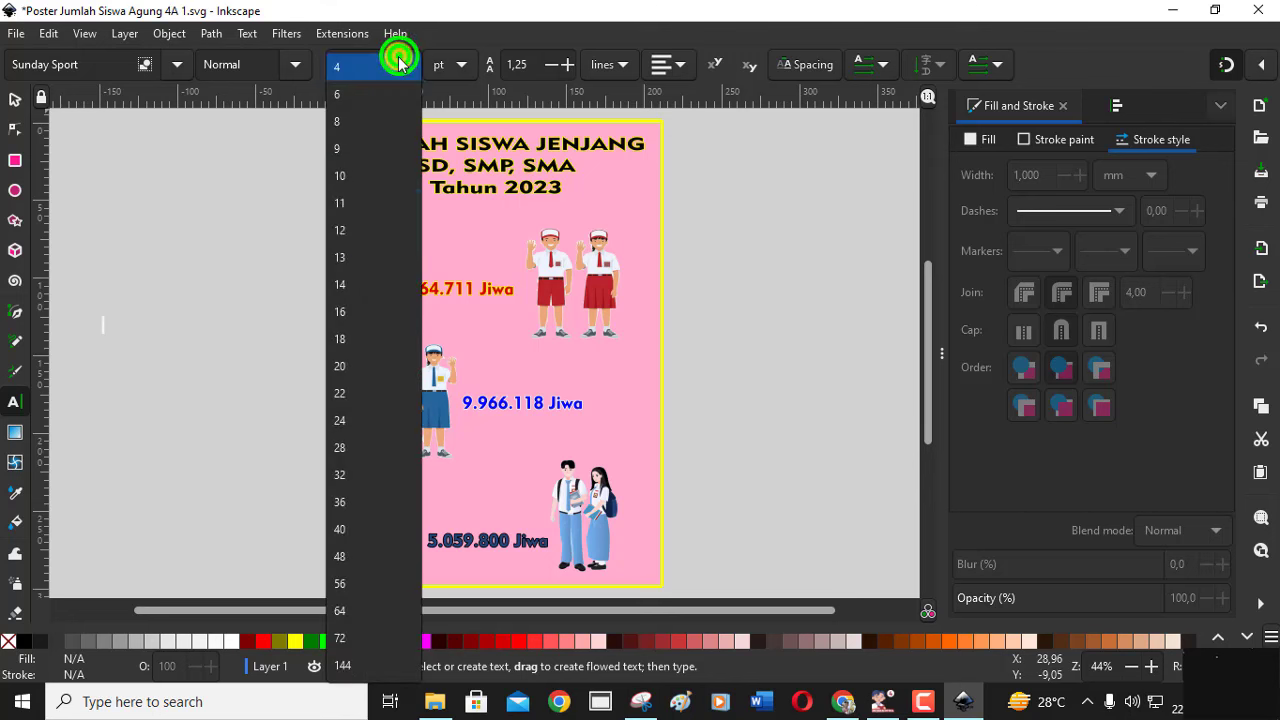
click(350, 366)
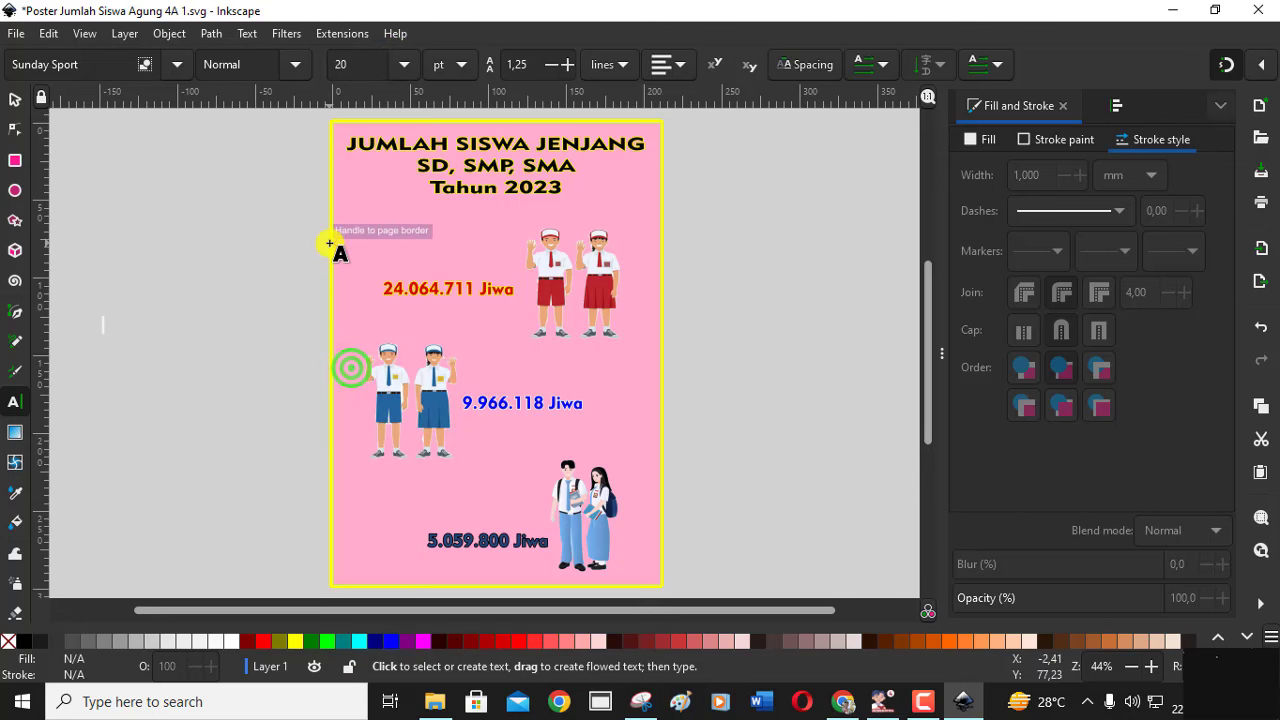
text(010)
key(BackSpace)
key(BackSpace)
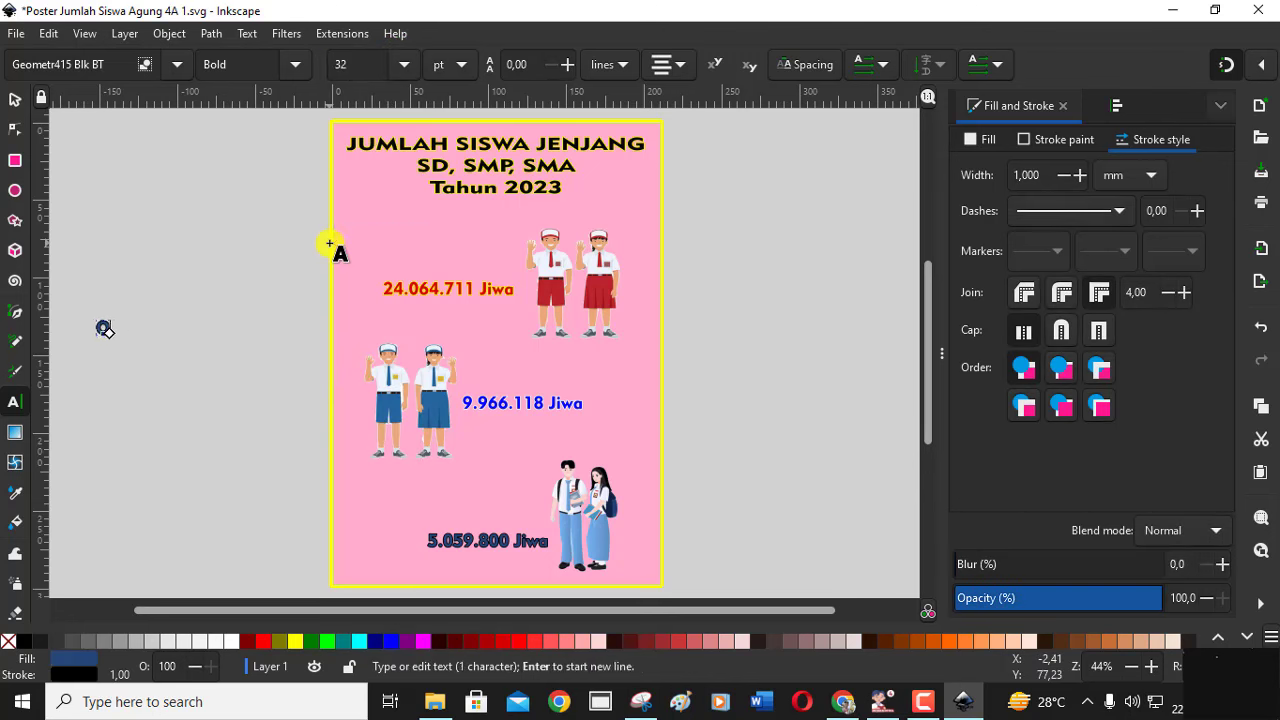
key(BackSpace)
text(01)
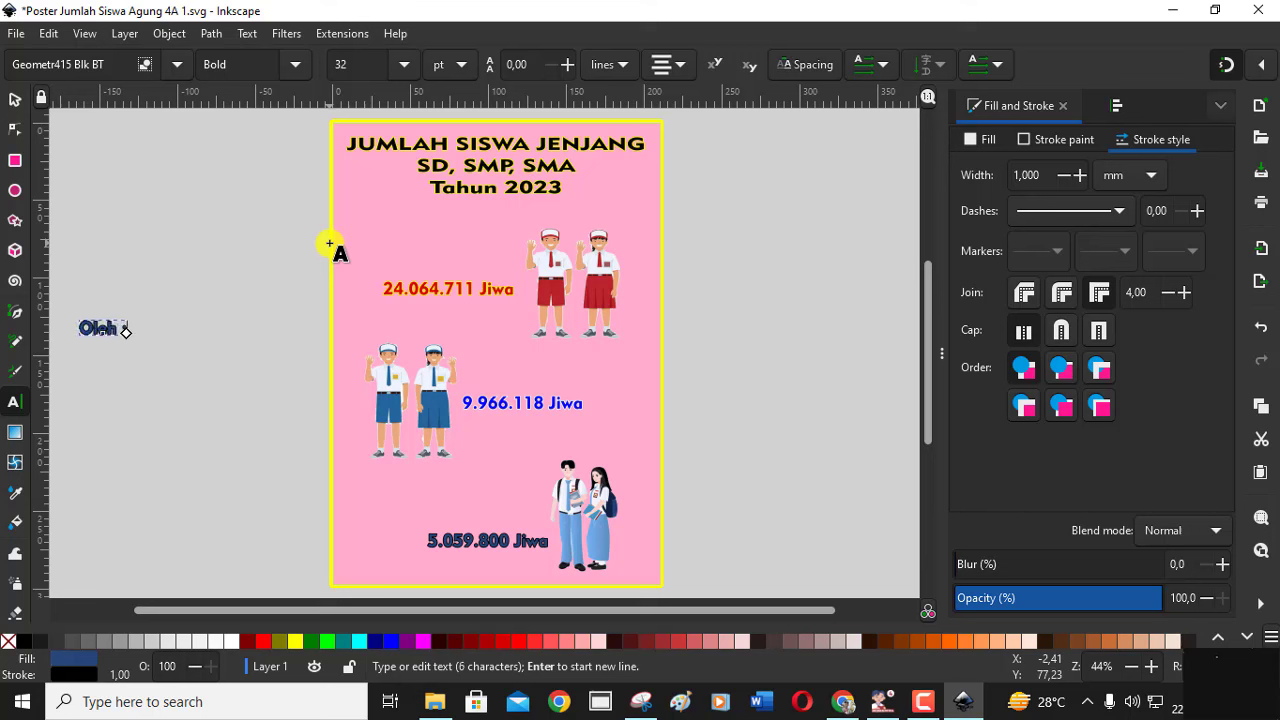
text(gu)
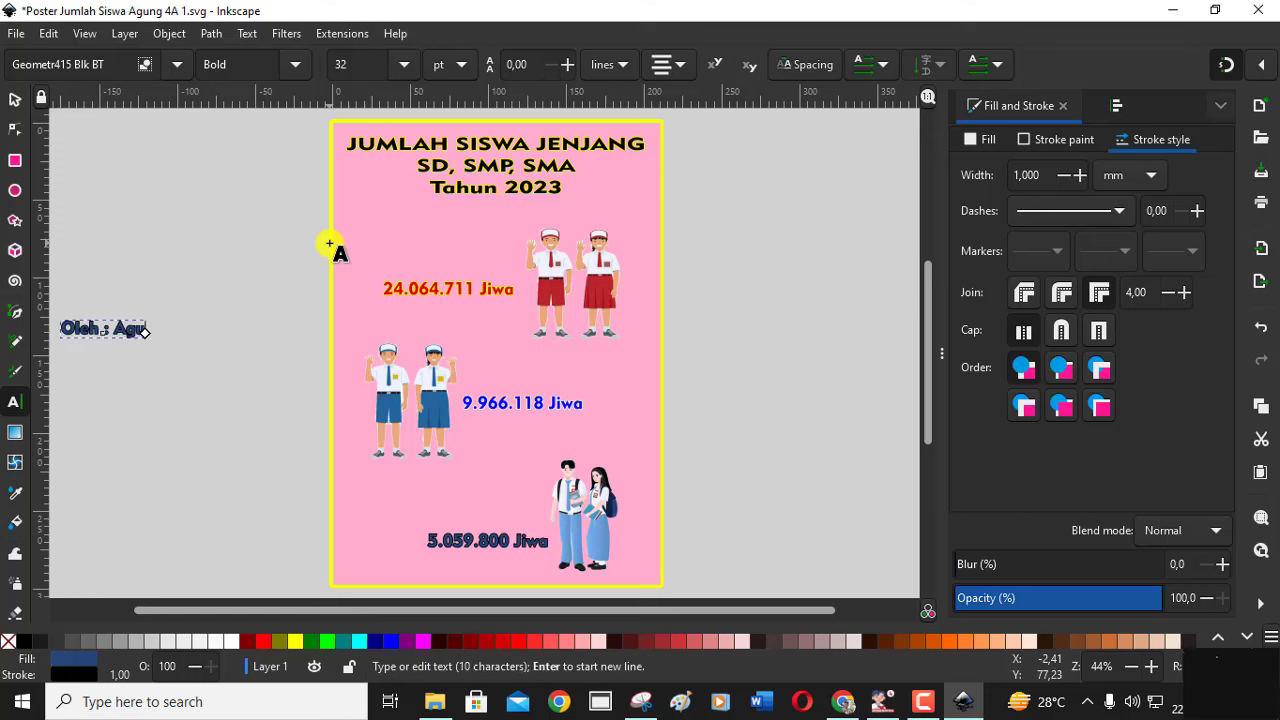
text(ng /)
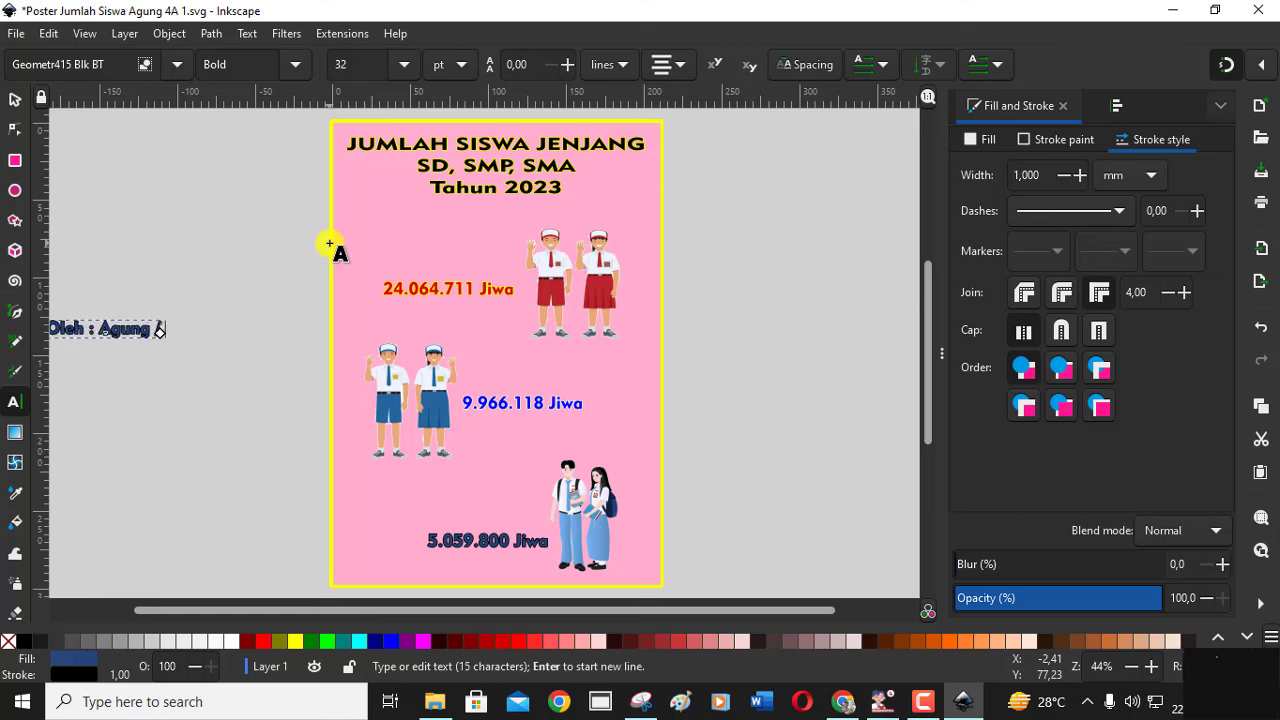
text( 4A)
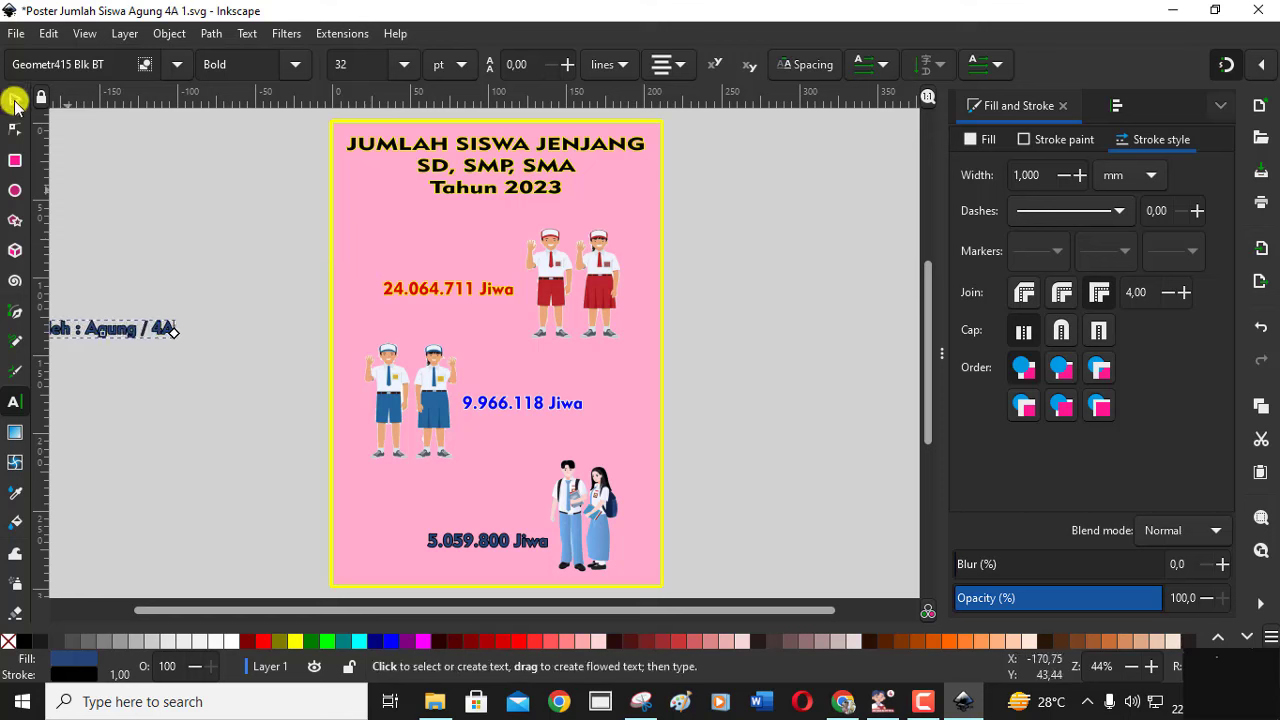
click(15, 99)
Step: Remove the credit's outline, colour it aqua, and place it below the Tahun 2023 title
drag(123, 342, 244, 318)
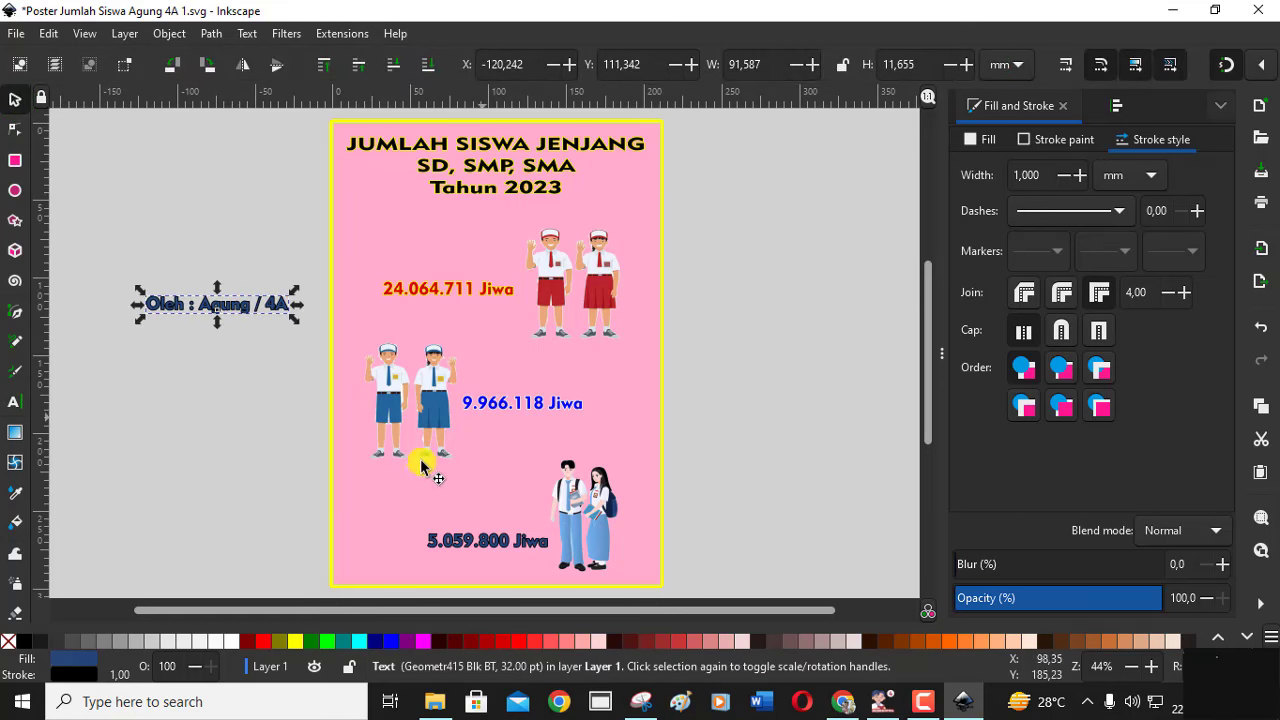
right_click(14, 644)
click(57, 551)
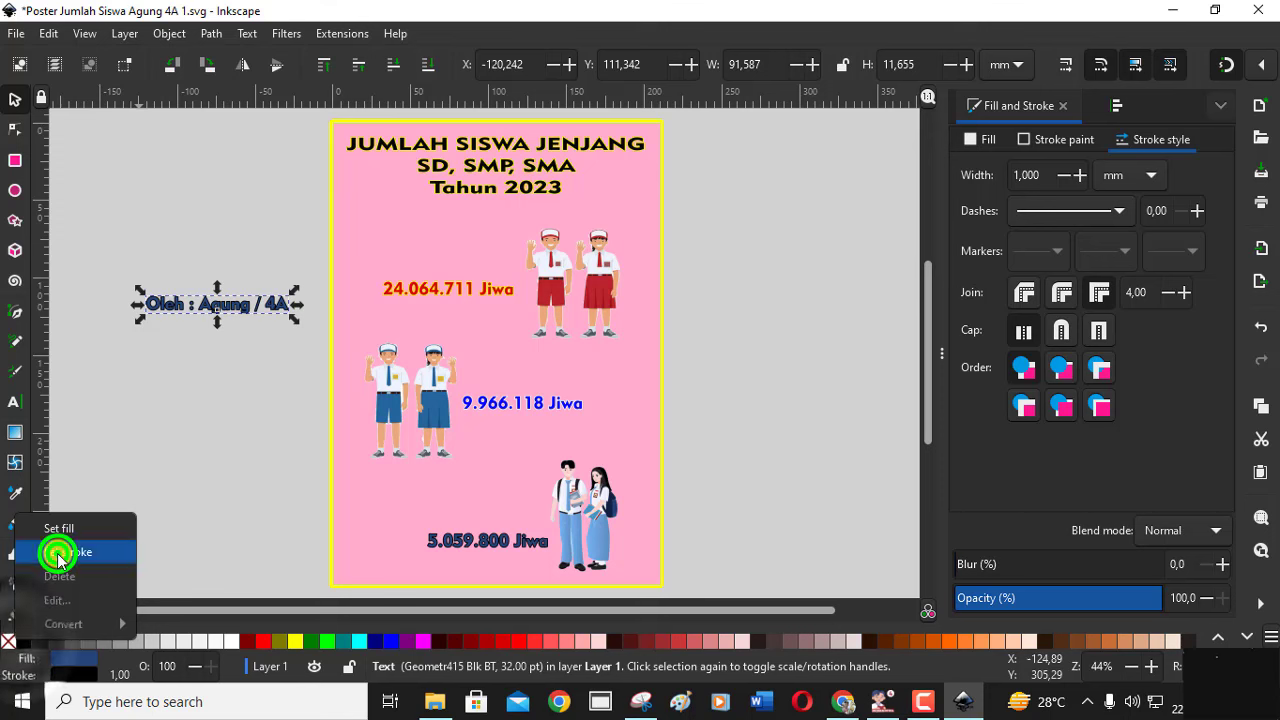
click(360, 645)
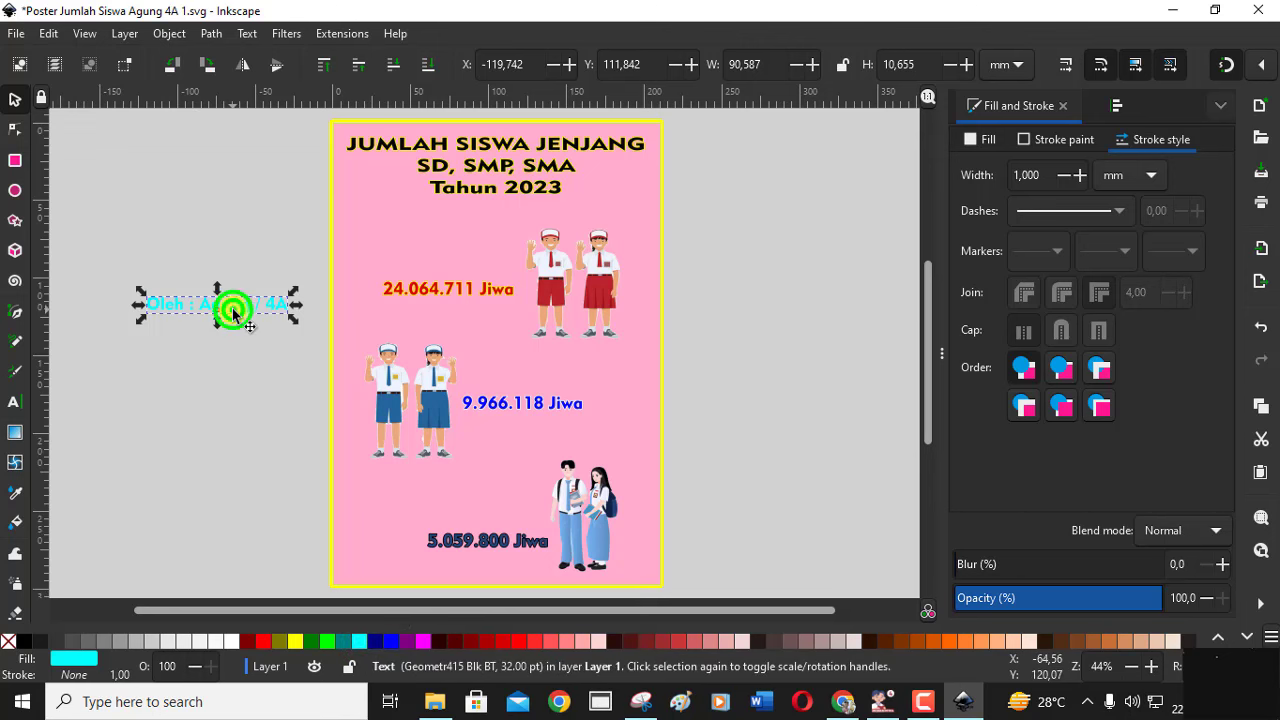
drag(233, 313, 517, 208)
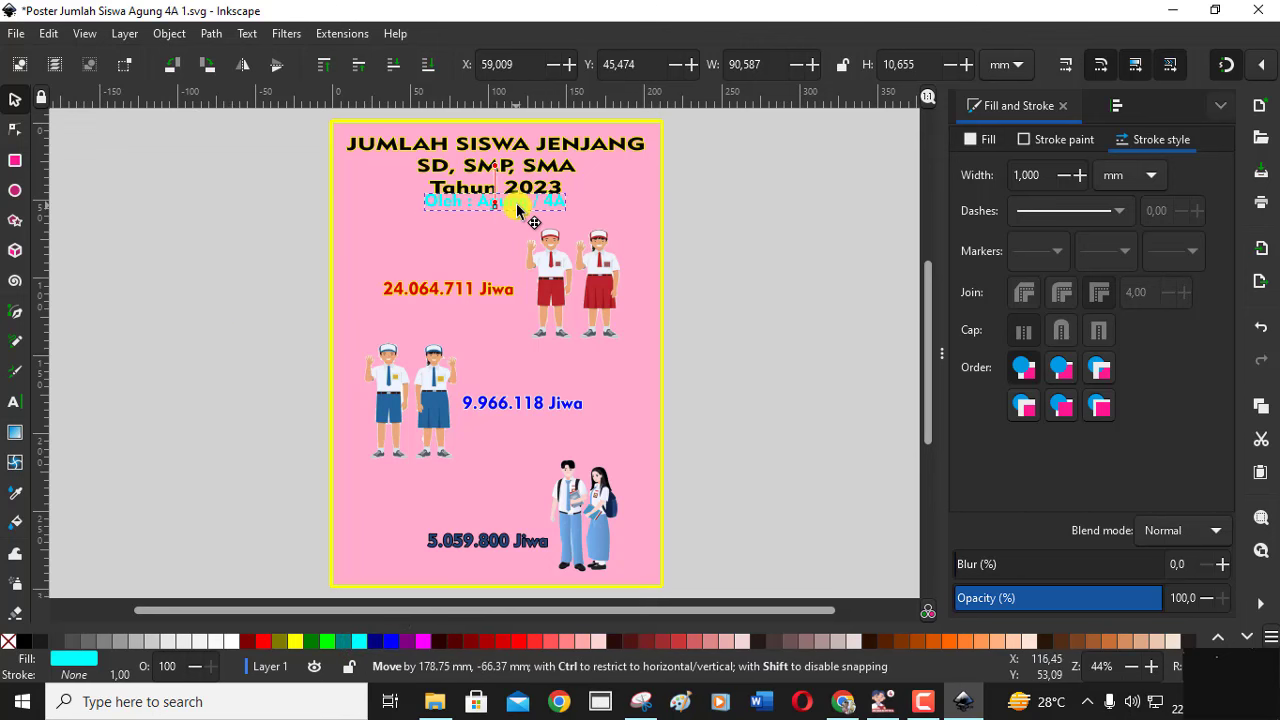
drag(517, 208, 515, 218)
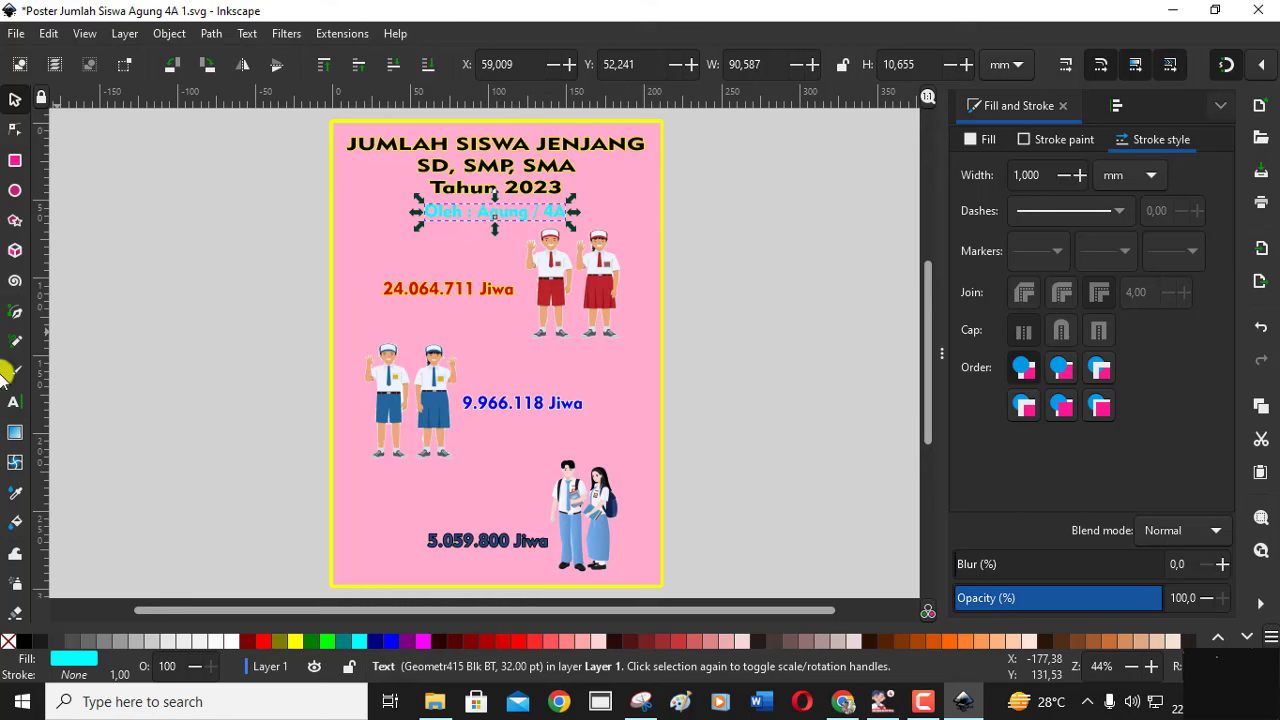
Step: Set all characters of the credit text to font size 20
click(15, 403)
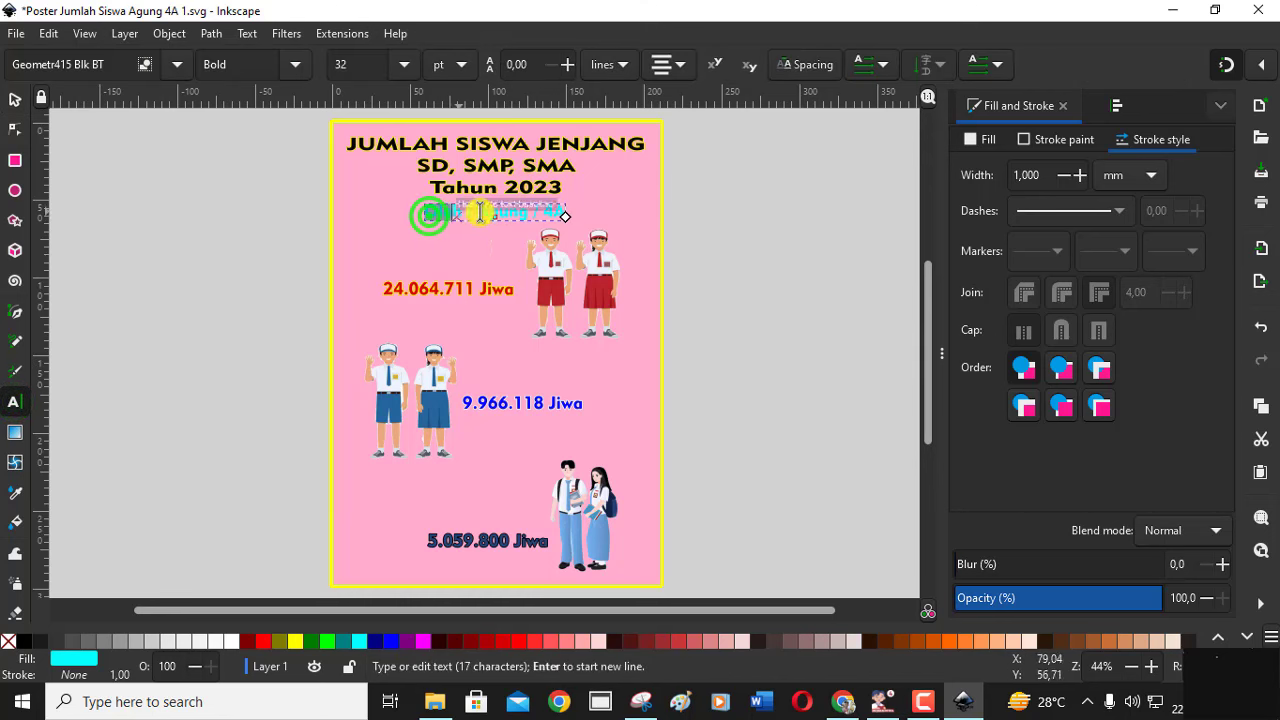
drag(429, 215, 566, 212)
click(405, 66)
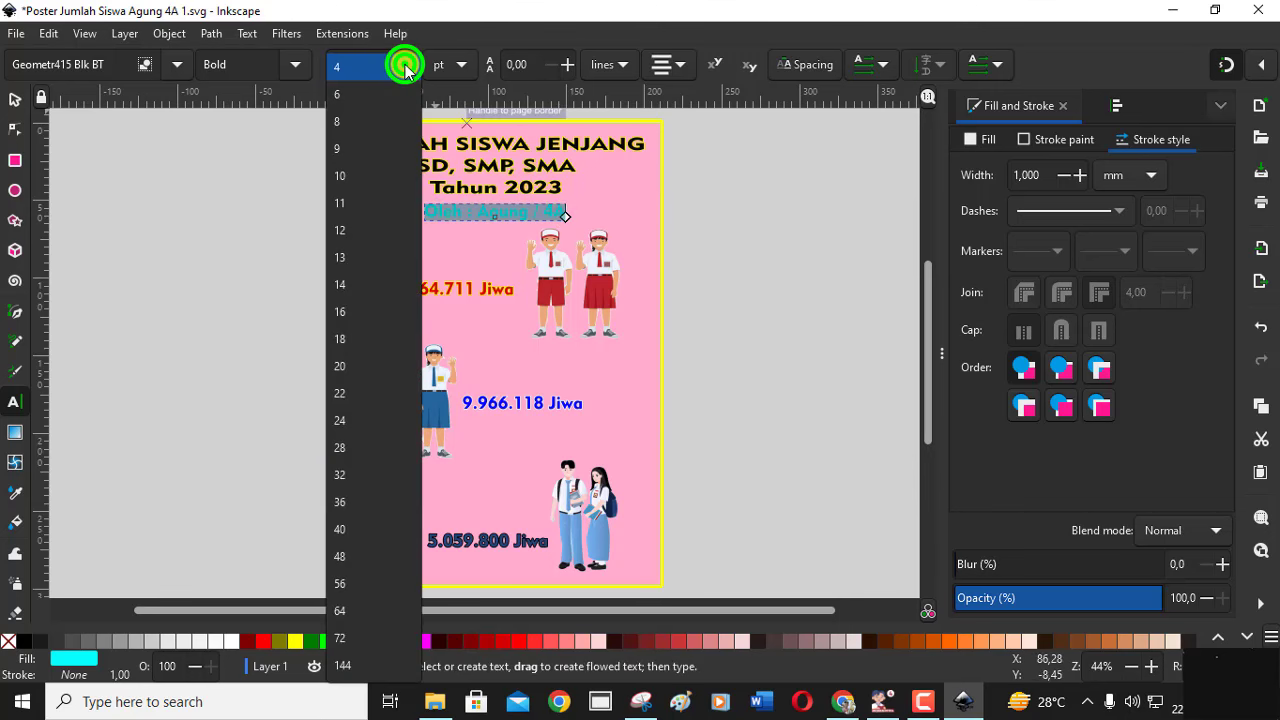
click(355, 363)
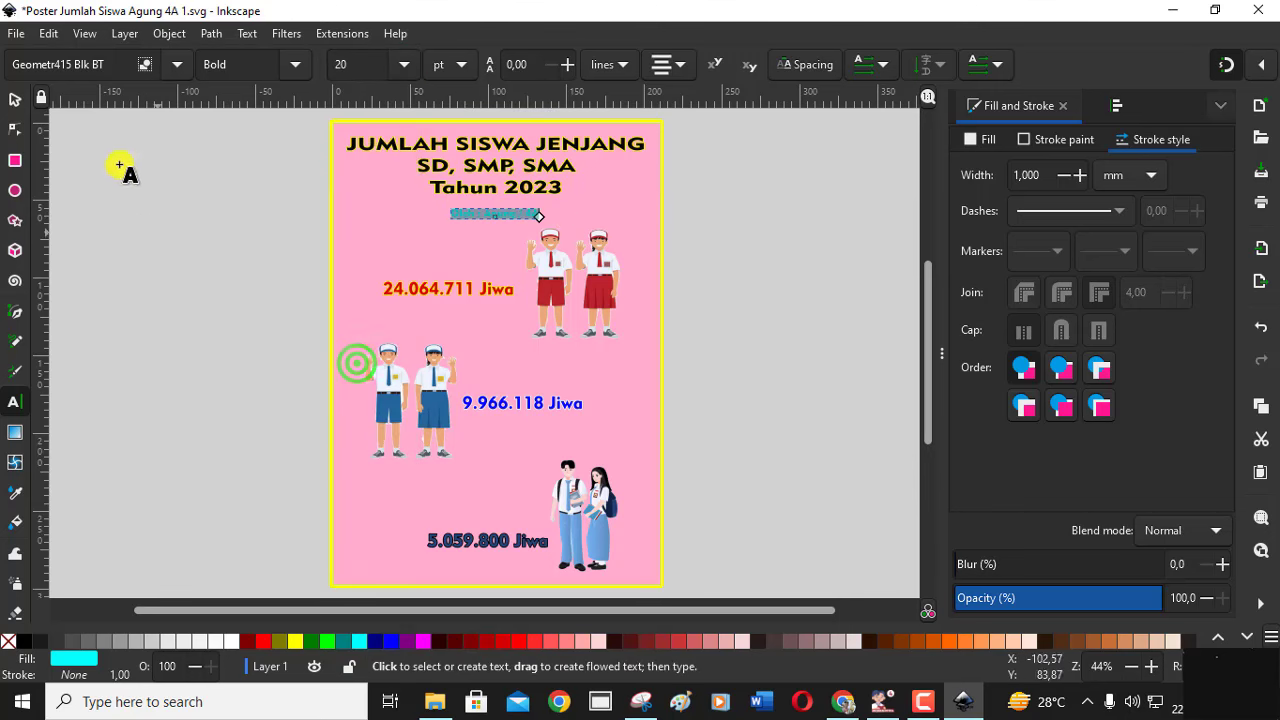
click(14, 95)
click(160, 227)
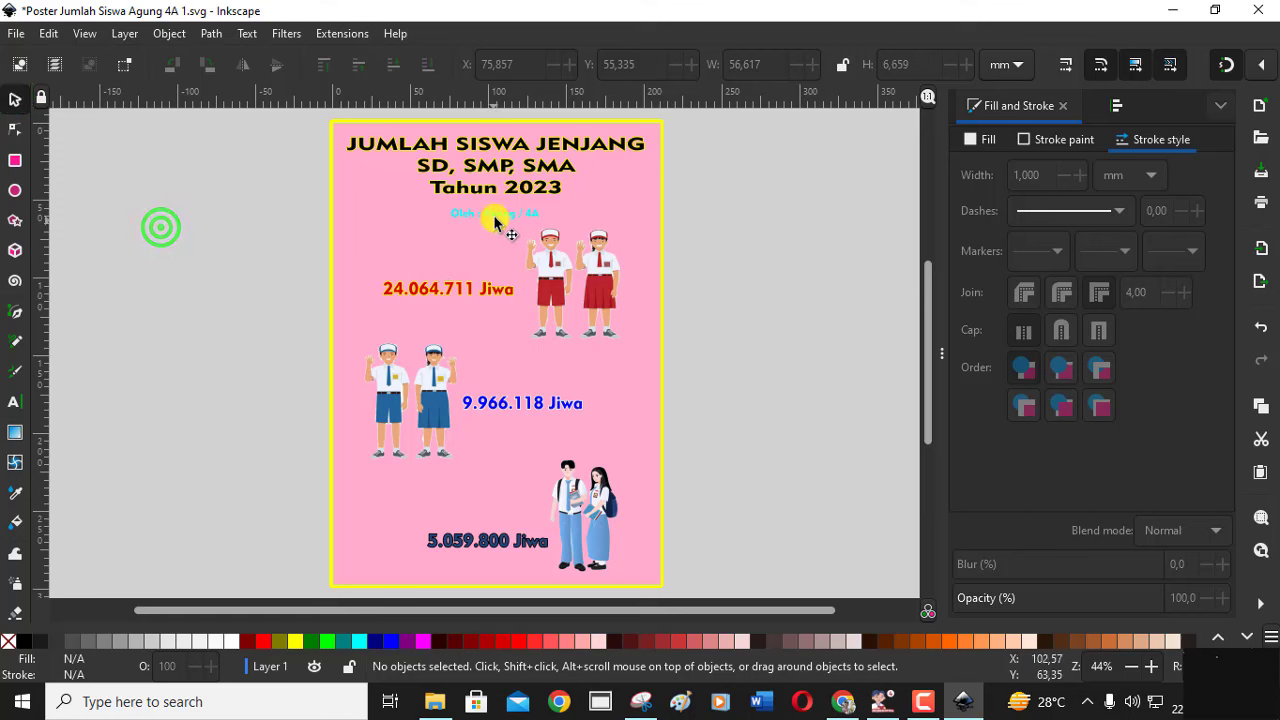
Step: Raise the credit slightly under the title and recolour it blue
drag(497, 215, 497, 209)
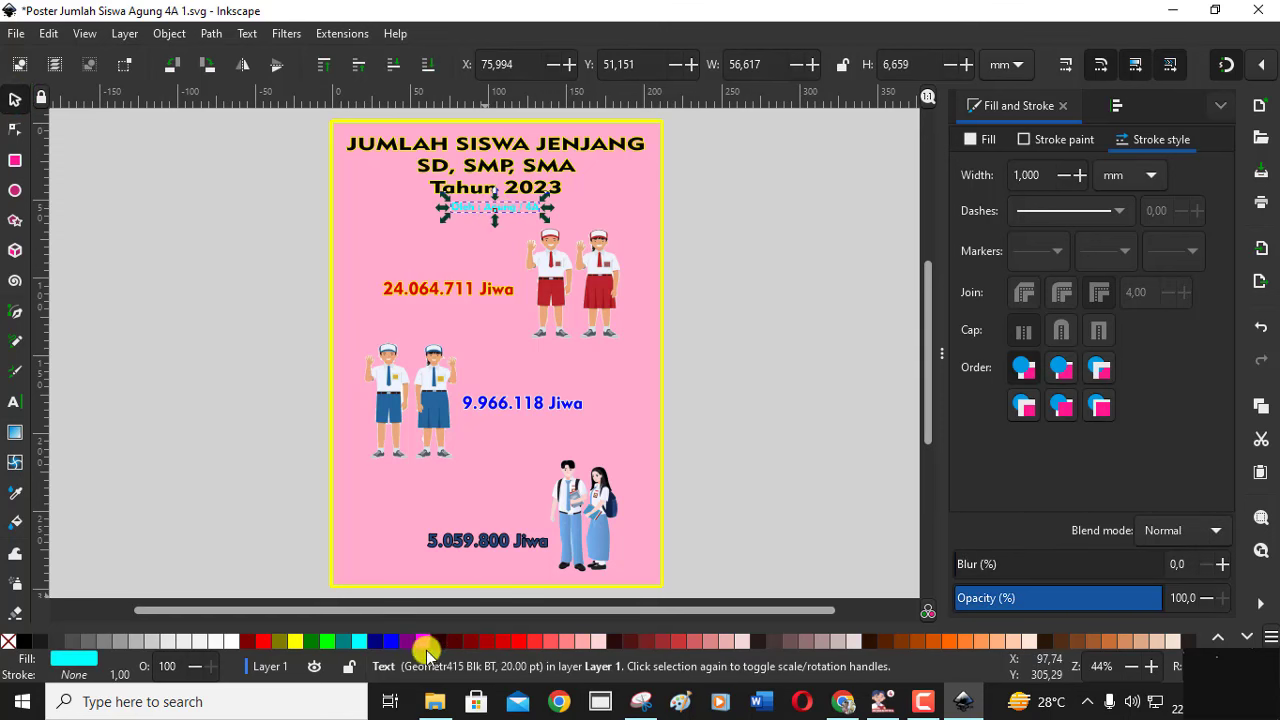
click(394, 641)
click(195, 495)
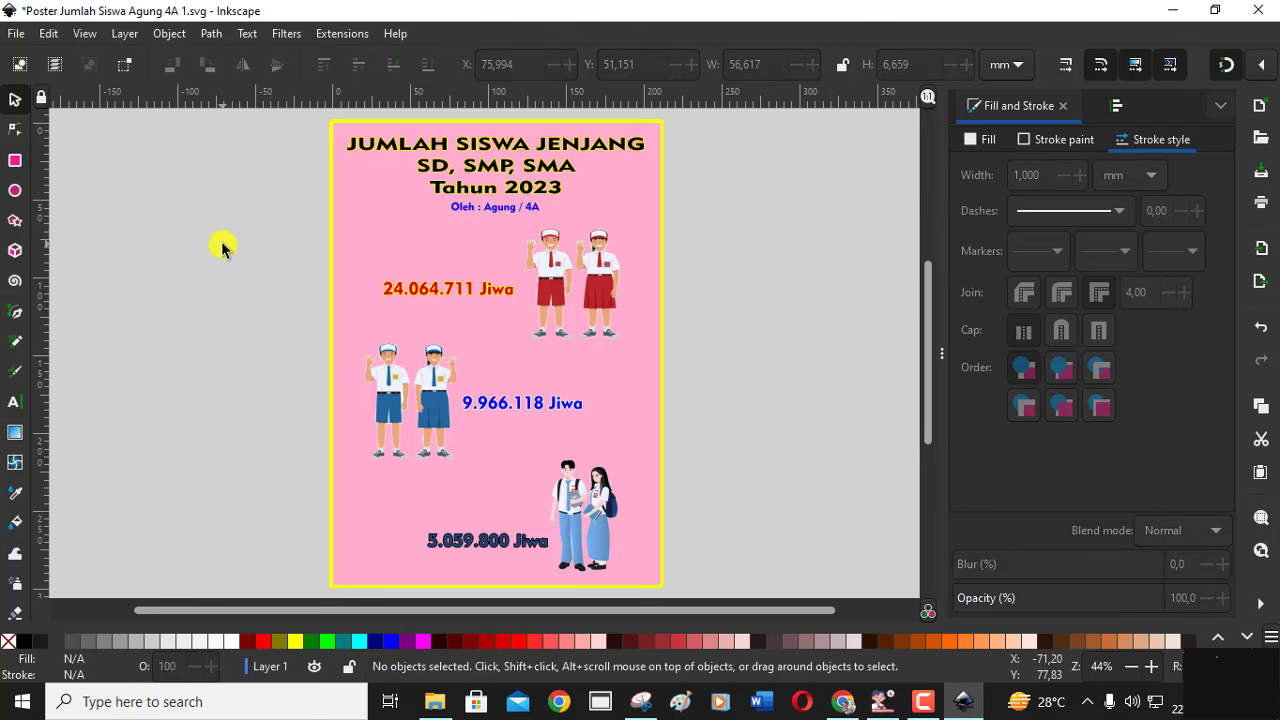
scroll(222, 248, left, 2)
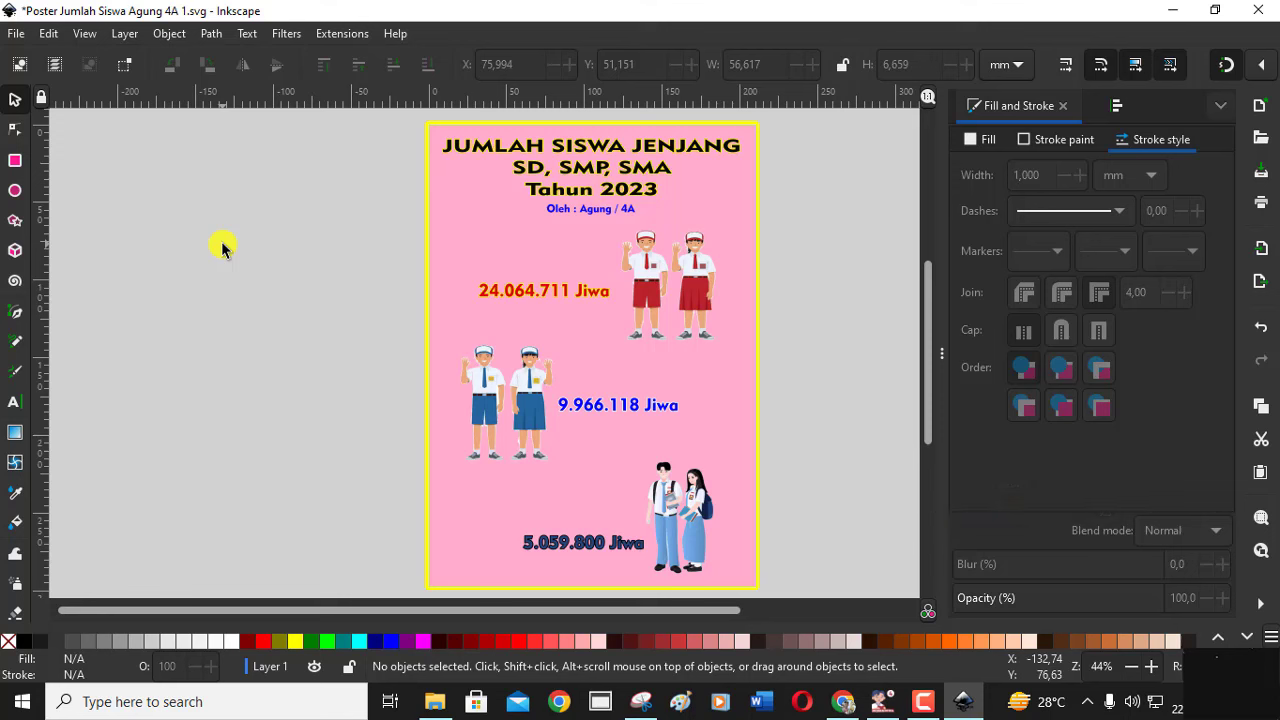
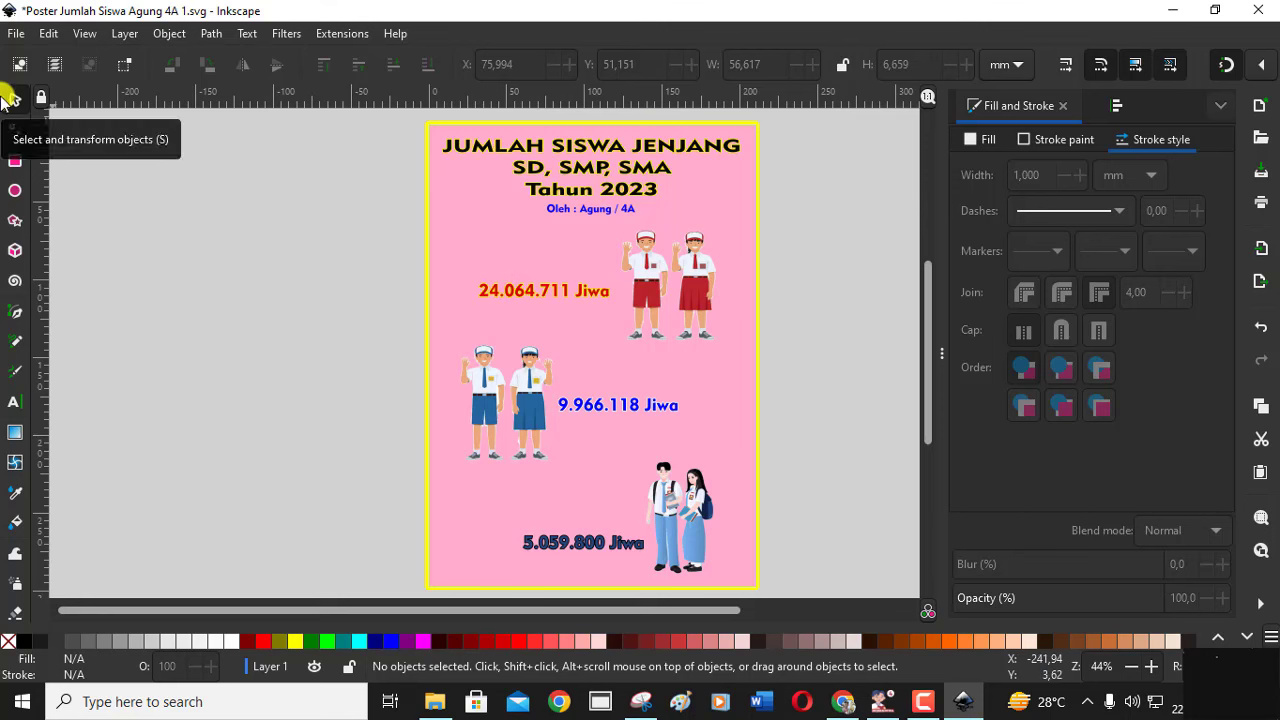
Step: Save the 'JUMLAH SISWA JENJANG SD, SMP, SMA Tahun 2023' poster to its SVG file
click(22, 35)
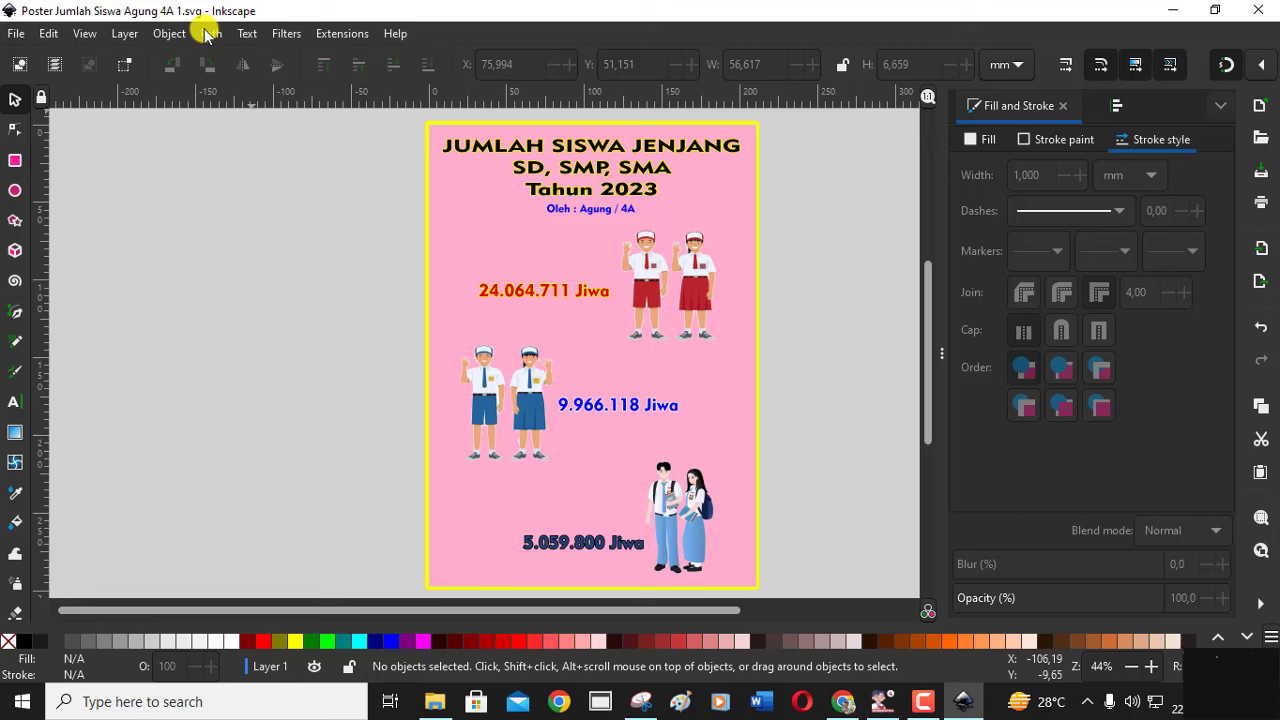
Step: Start saving a copy of the poster into the KELAS 4A folder
click(18, 36)
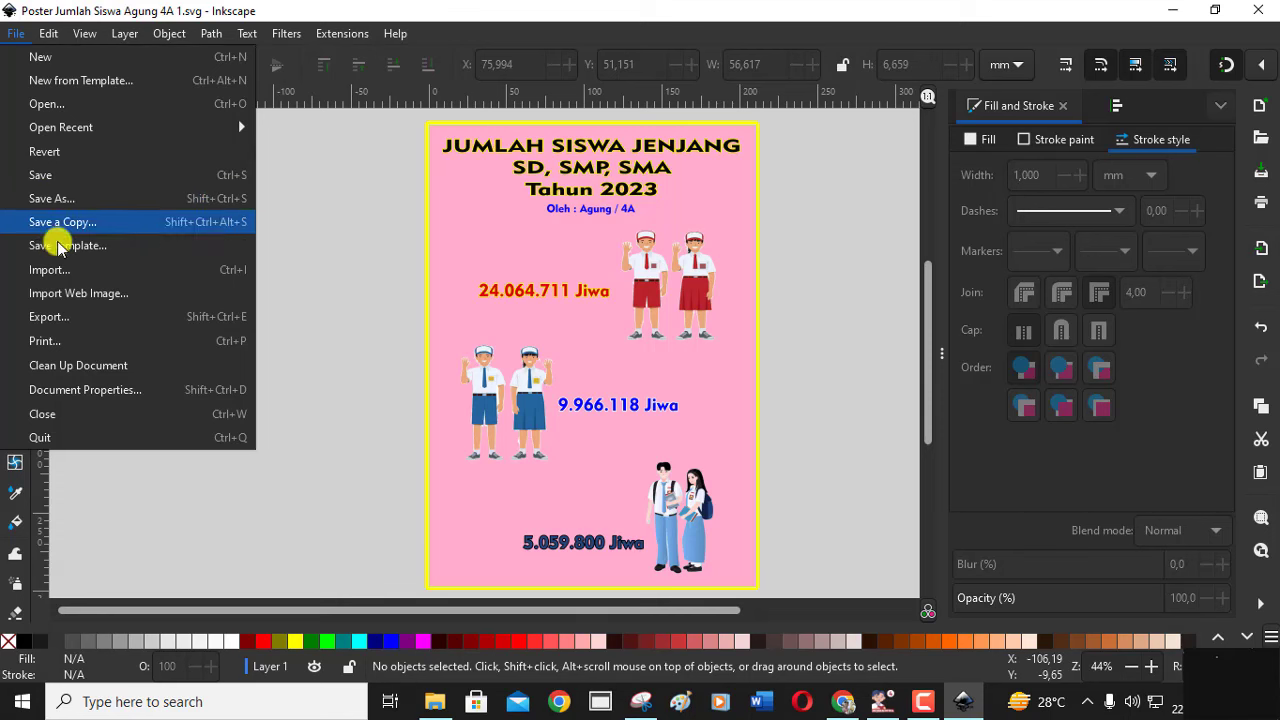
click(88, 198)
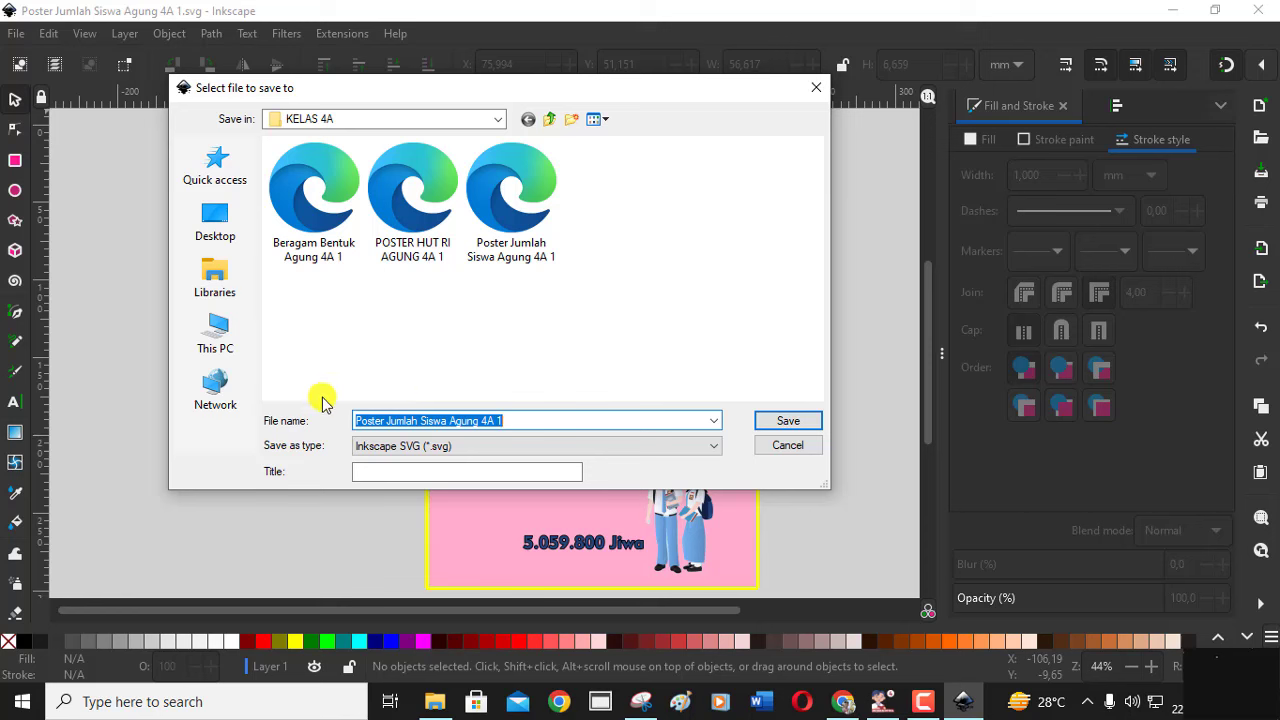
Step: Save the poster copy as Portable Document Format (*.pdf)
click(402, 452)
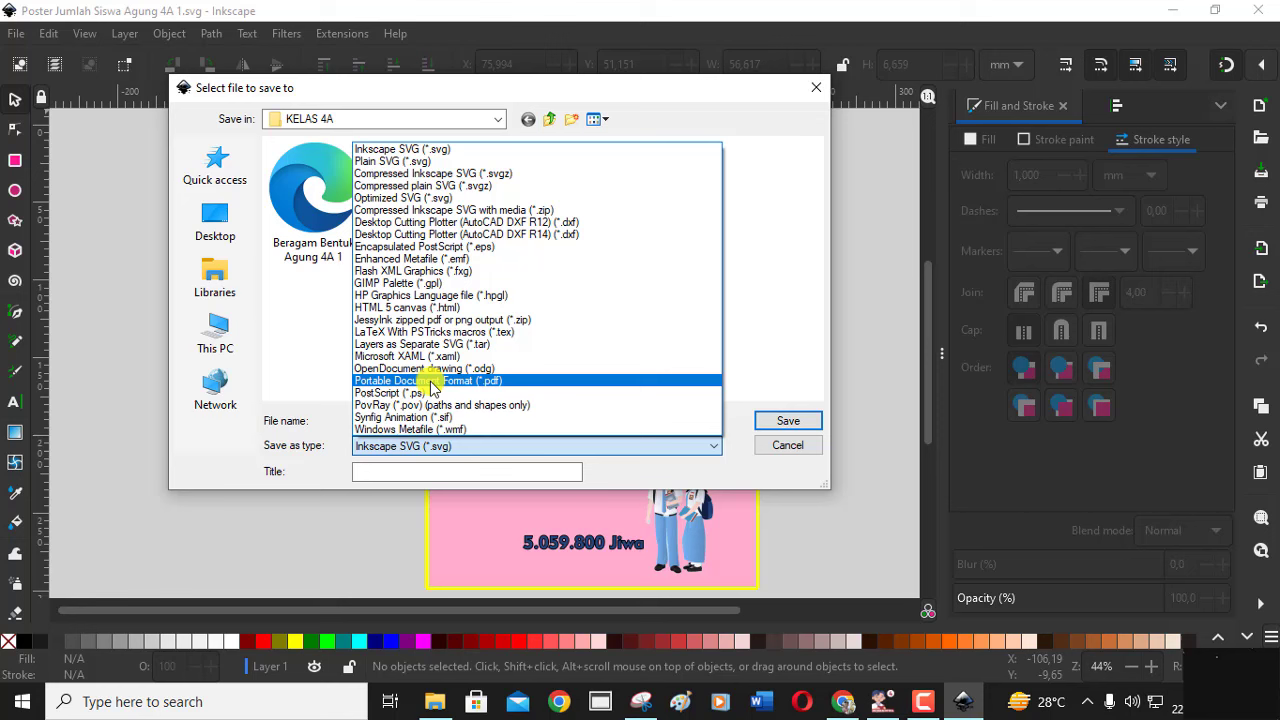
click(430, 386)
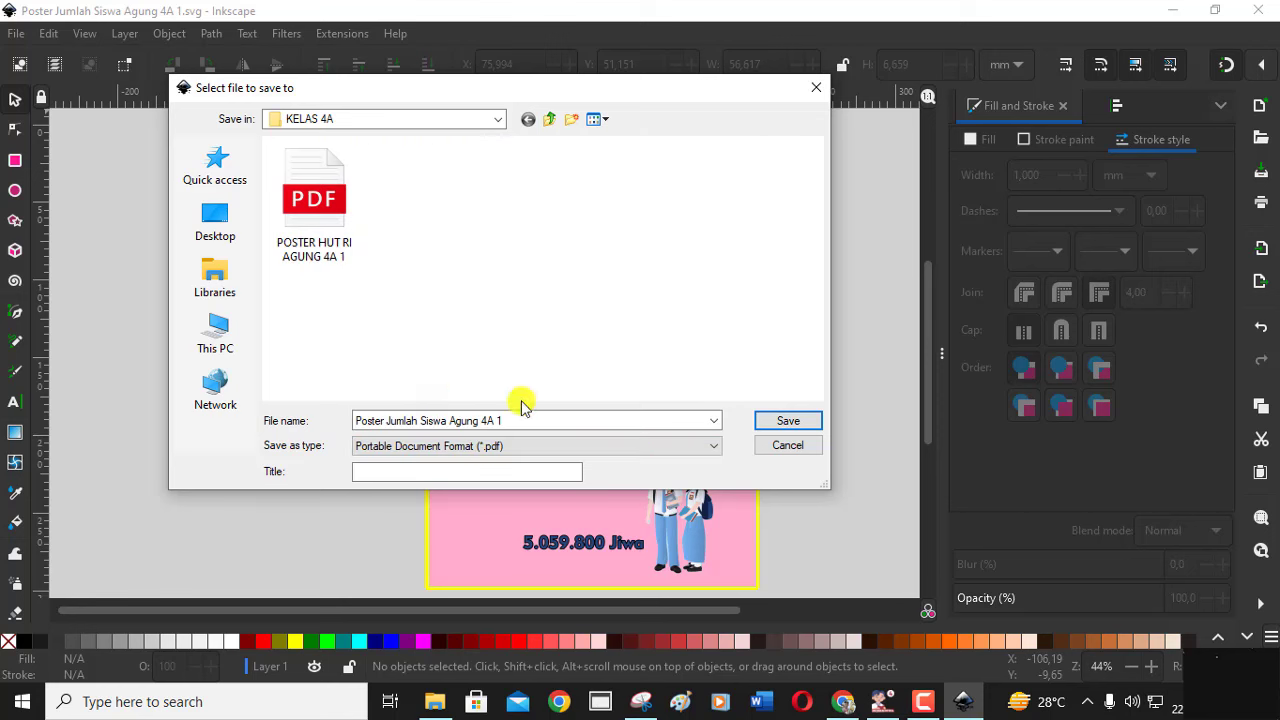
click(792, 424)
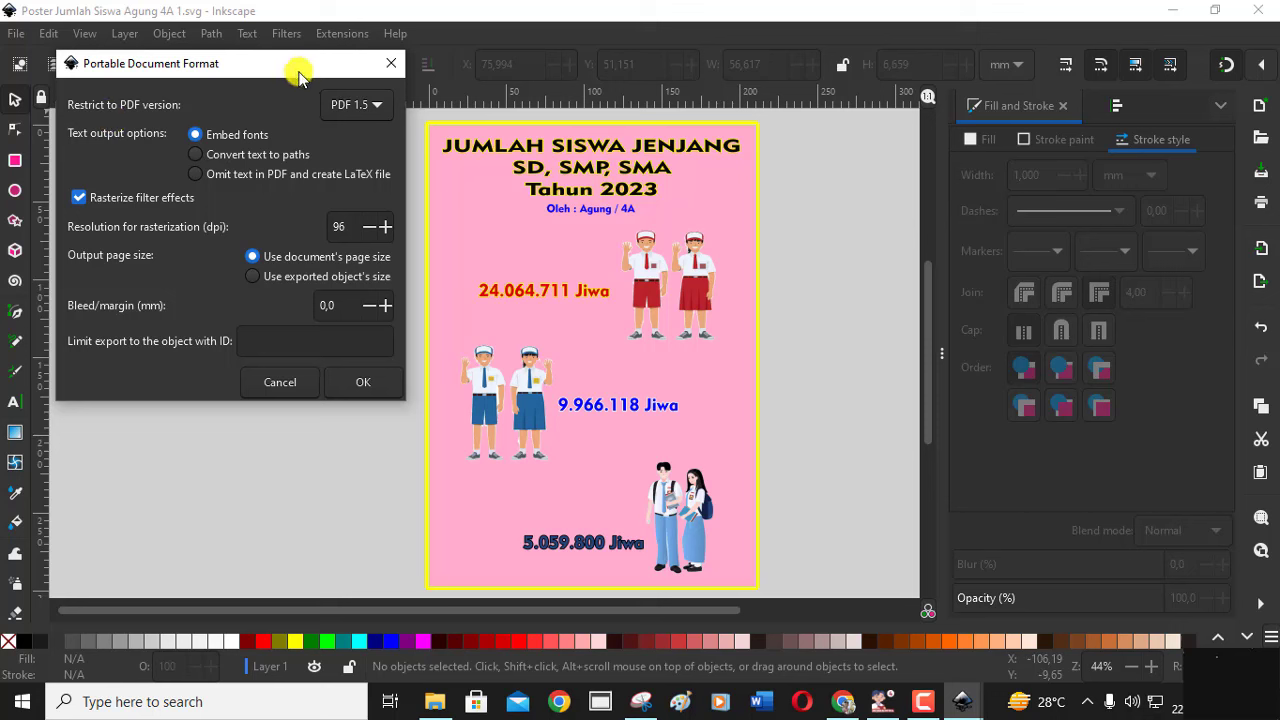
Step: Accept the PDF options to write the PDF, close Inkscape without saving, and minimize the browser
click(358, 390)
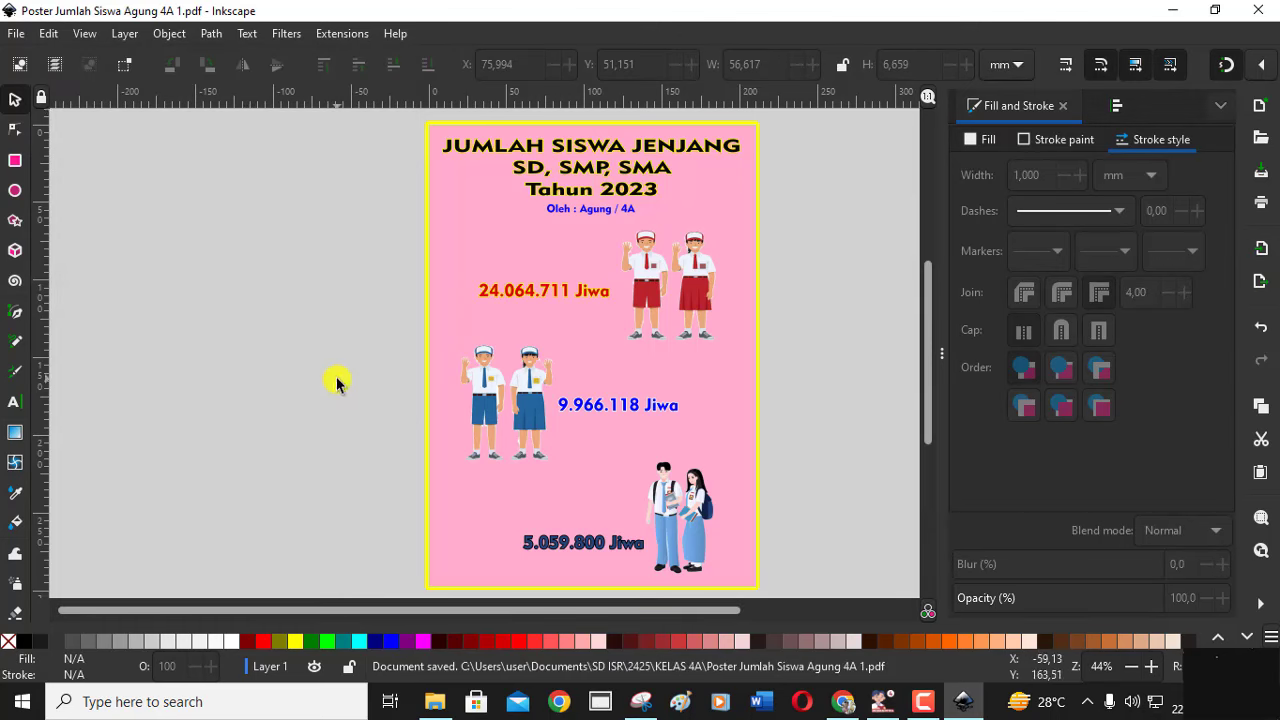
click(1266, 14)
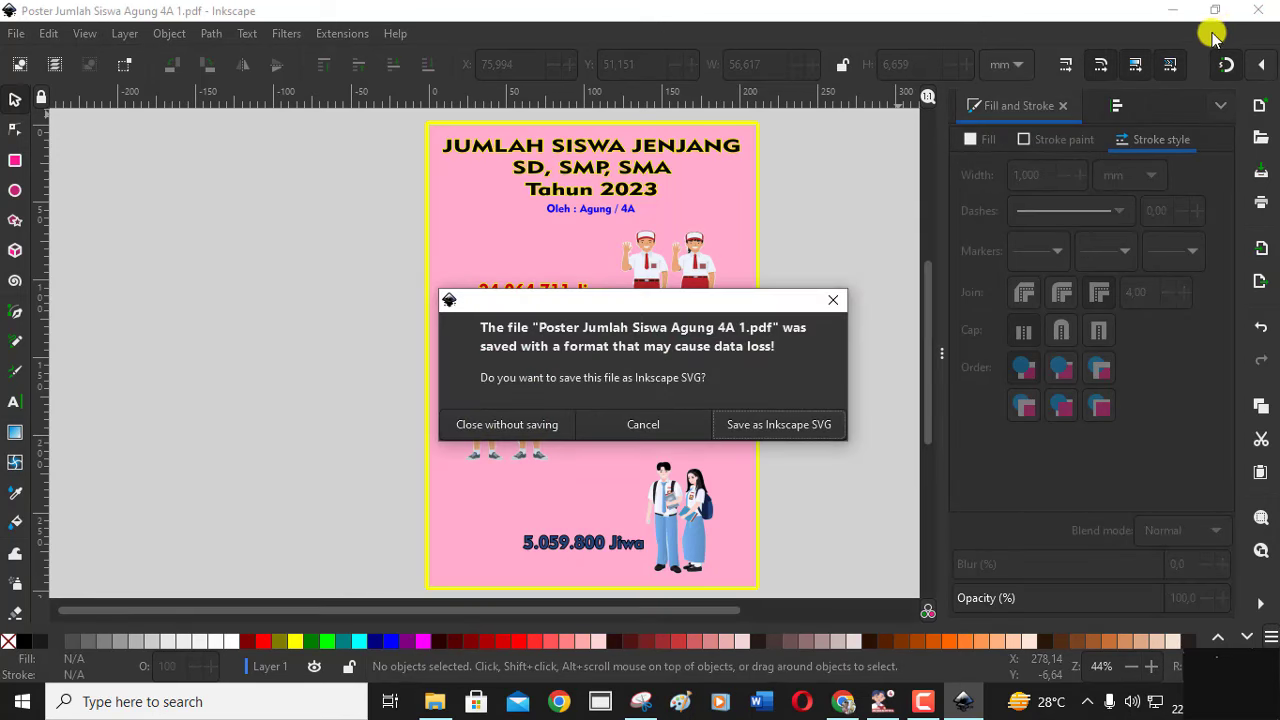
click(507, 424)
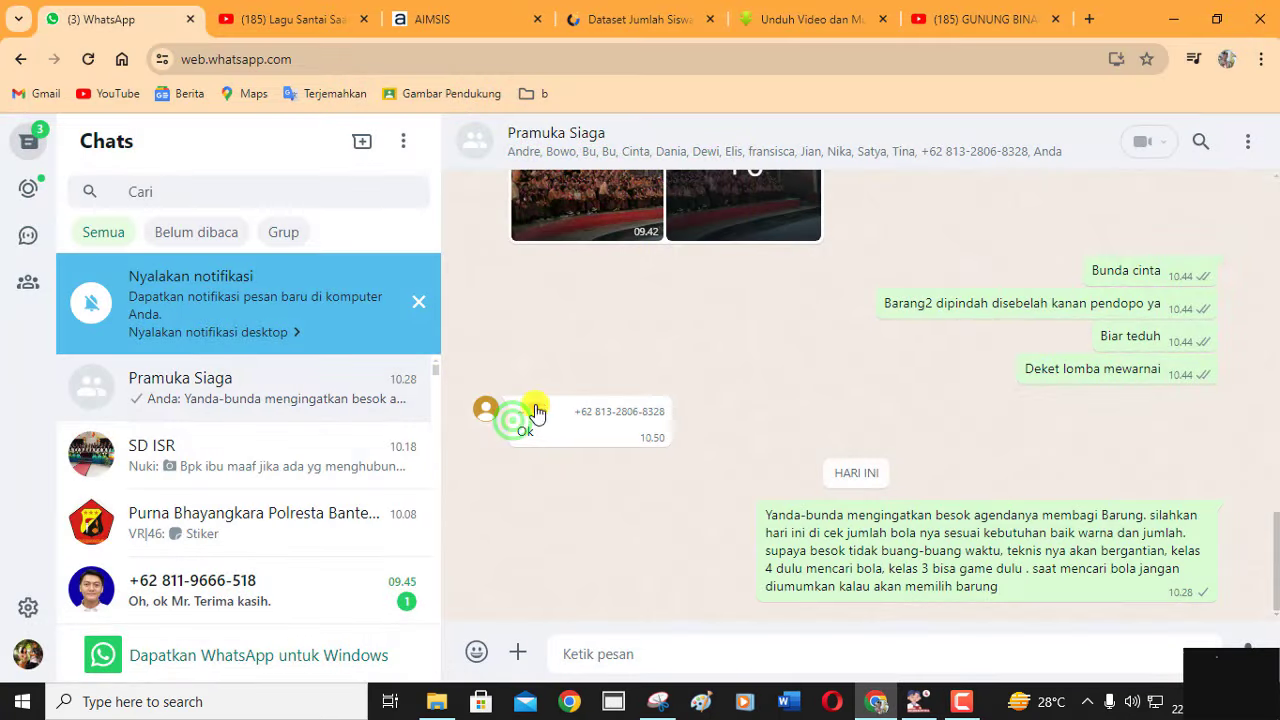
click(1172, 20)
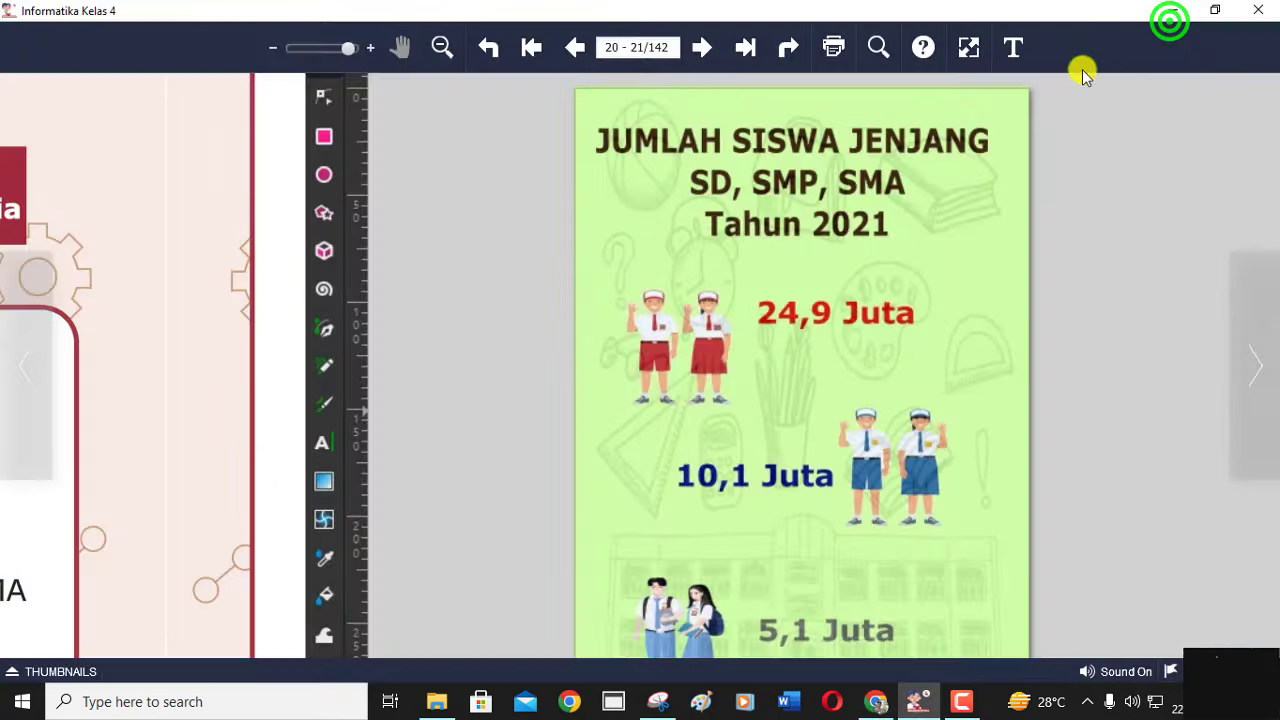